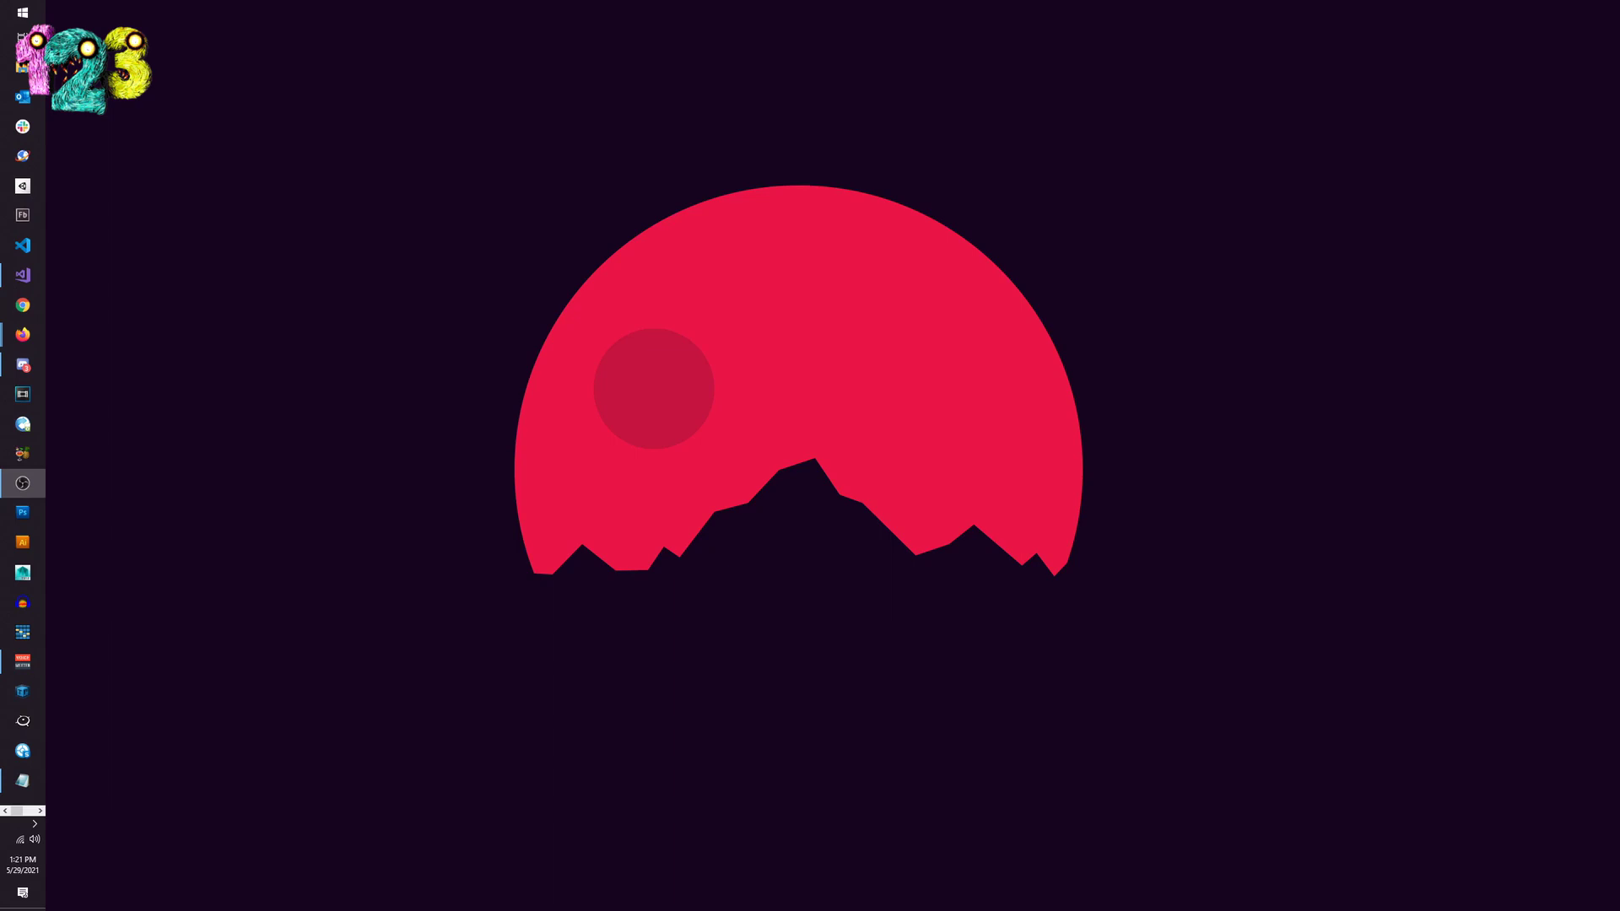
Step: Switch to the Unity 2017 project with the Level_Three scene and expand the Level object in its hierarchy
click(40, 811)
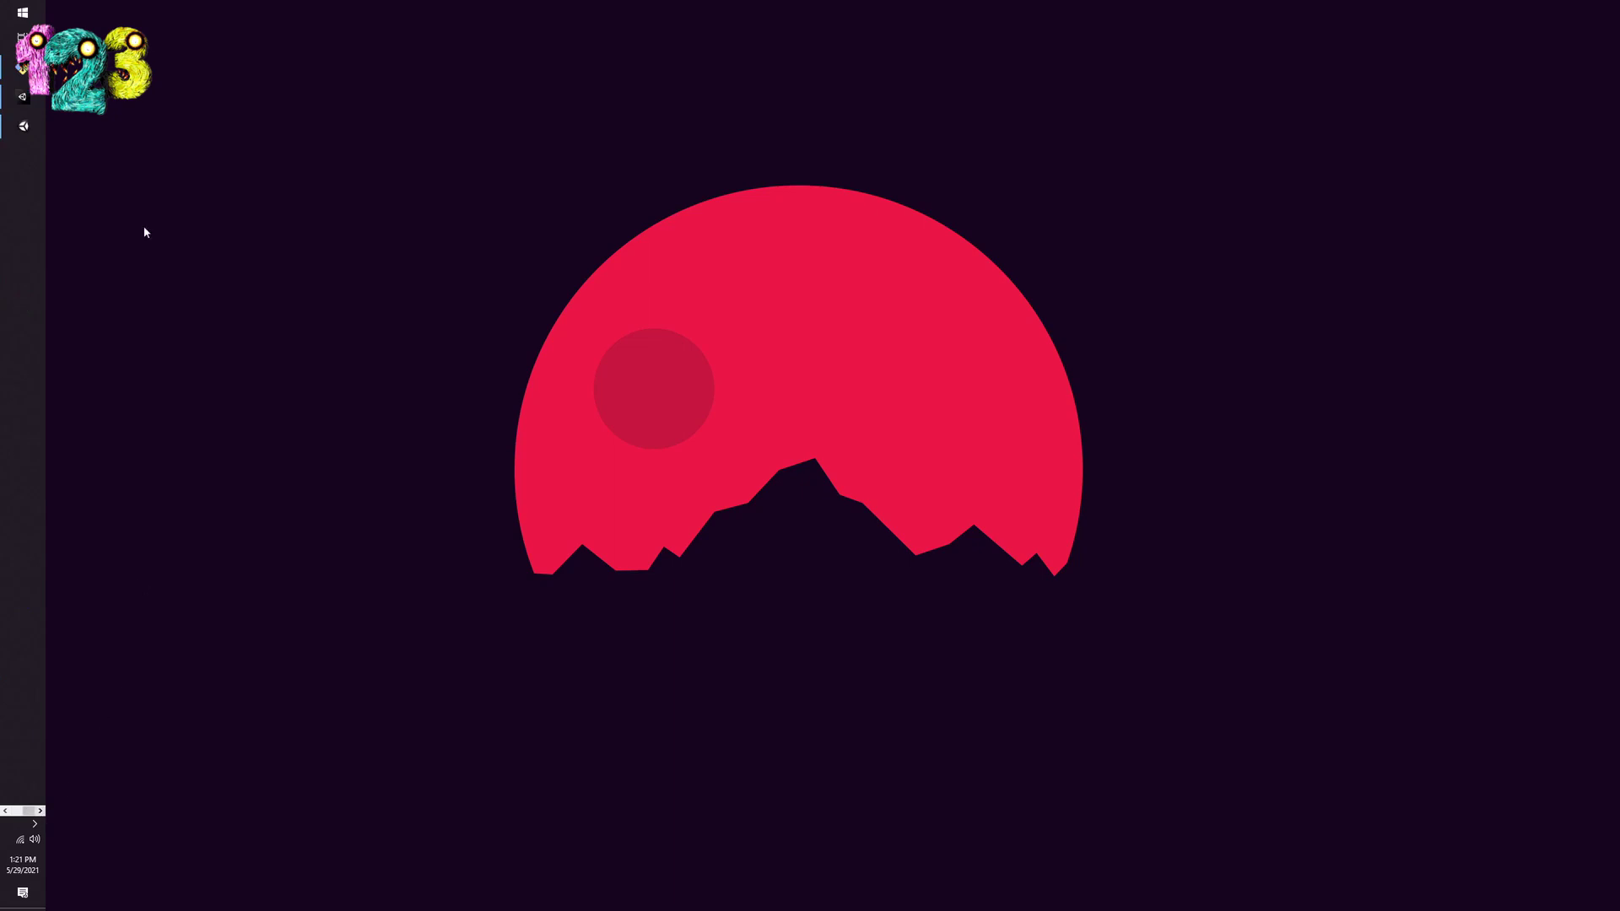
click(23, 128)
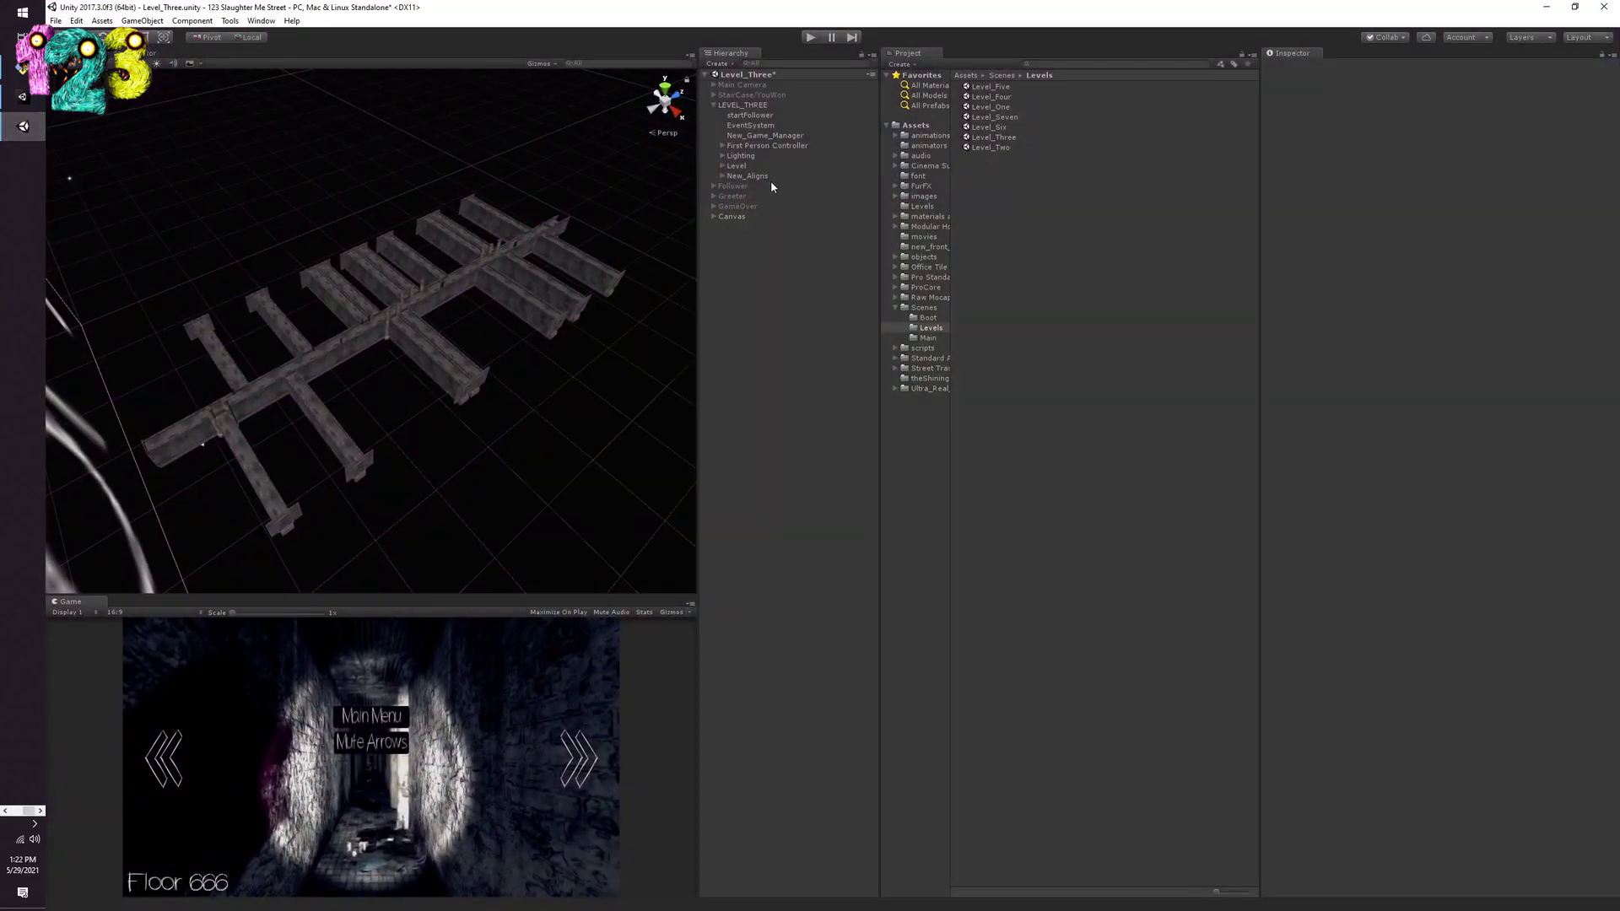
click(722, 166)
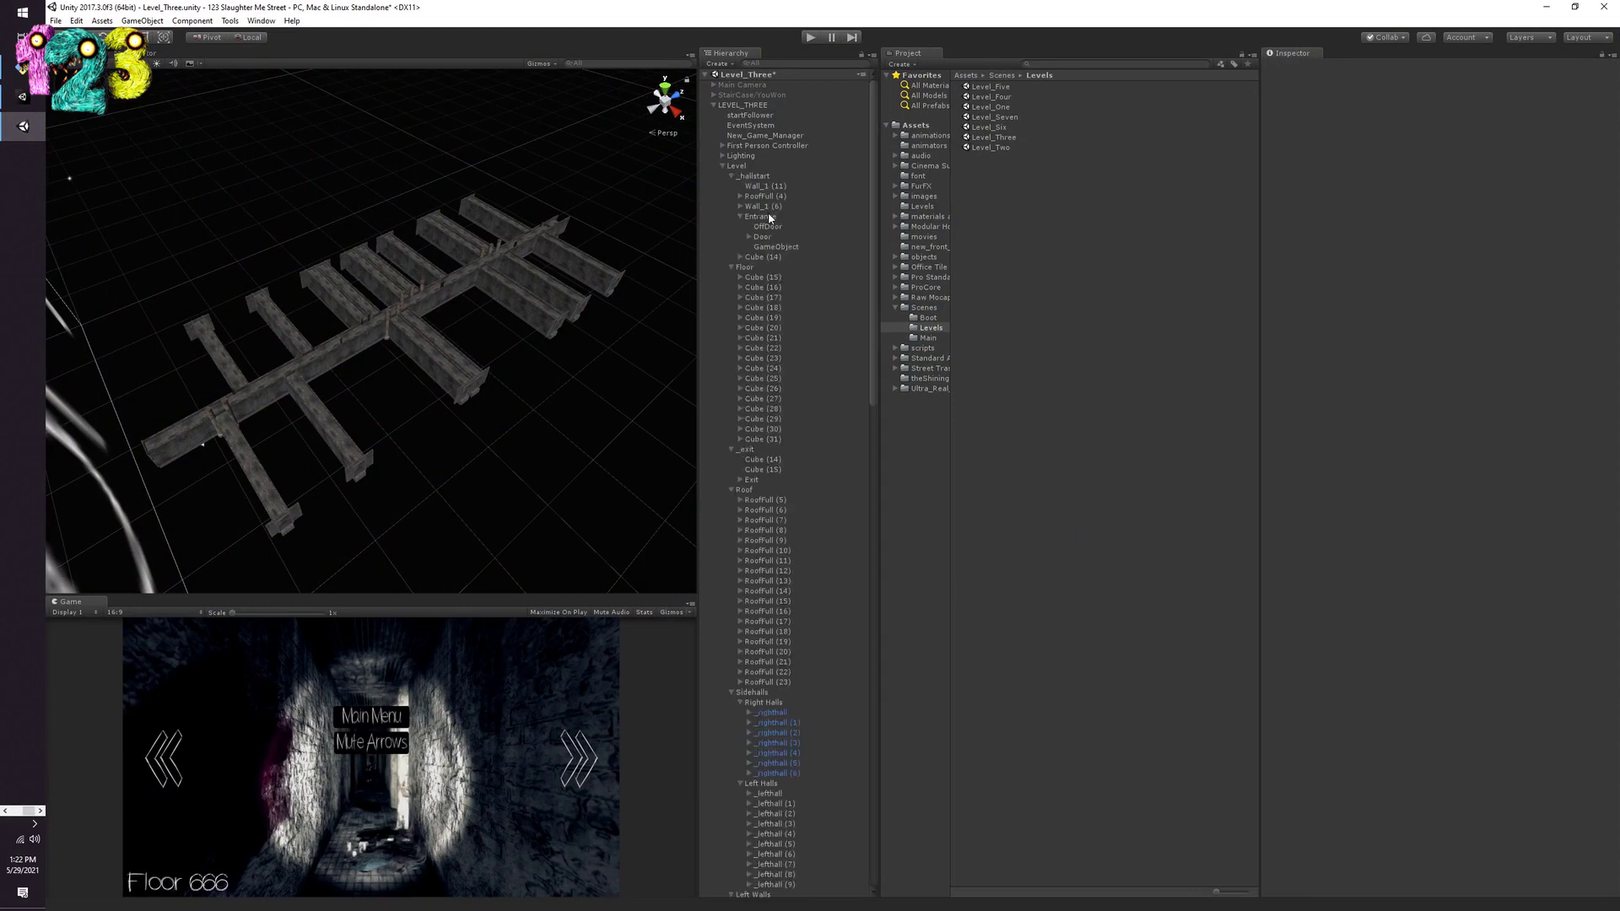
Step: Examine the Left Walls pieces under Level, including Wall_1 (8), Wall_1 (10) and Wall_1 (14), to see where they sit
scroll(753, 208, down, 5)
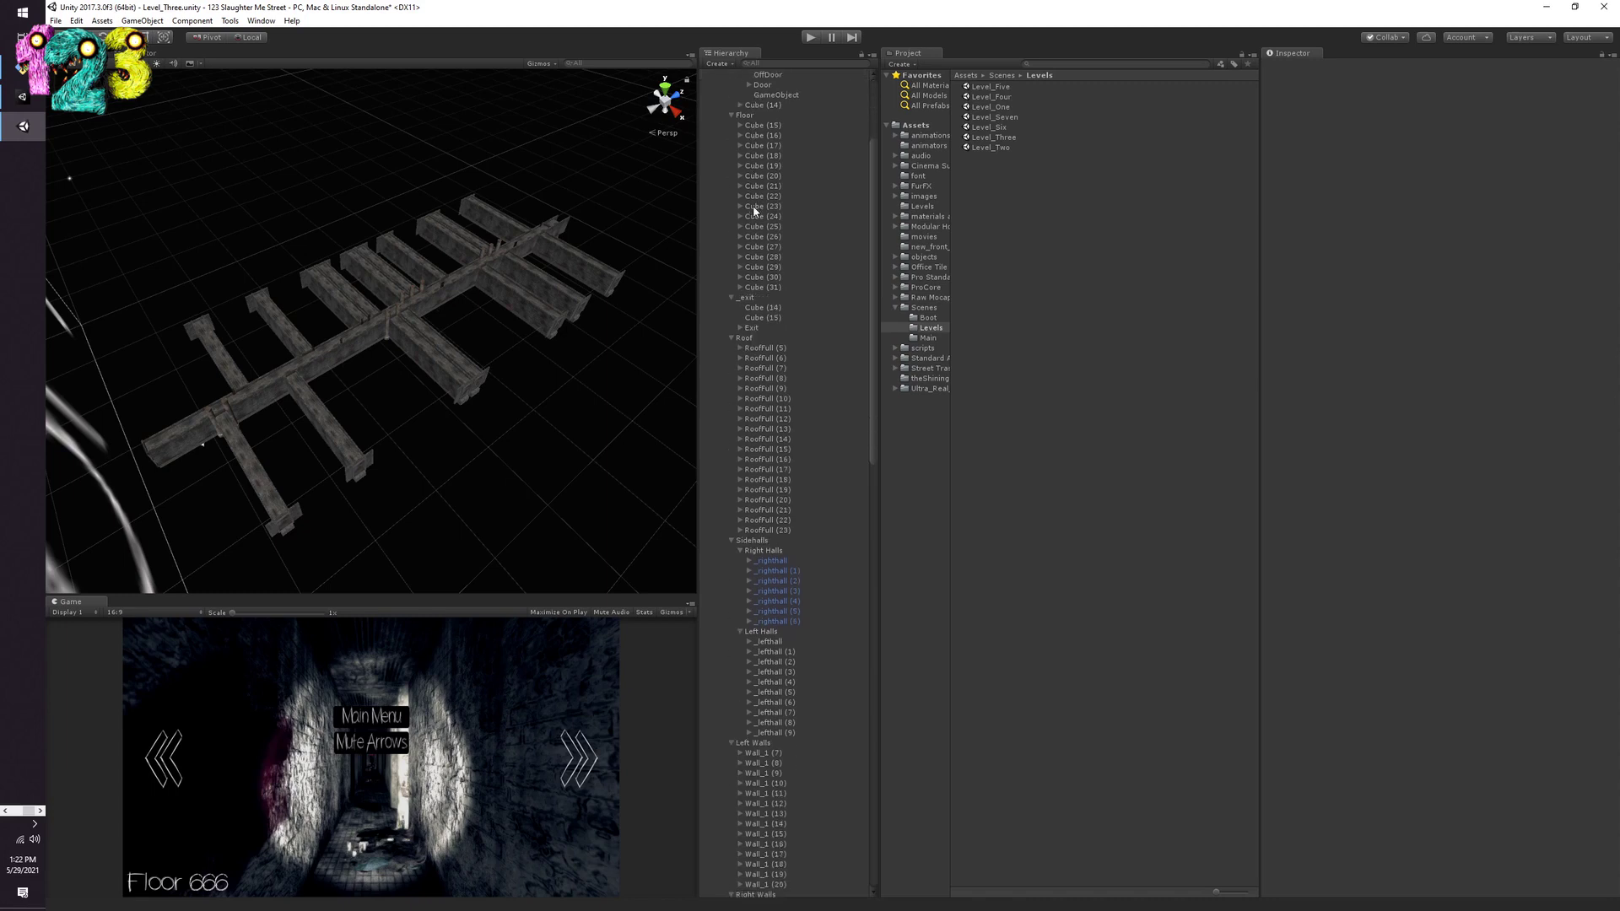
scroll(753, 205, down, 7)
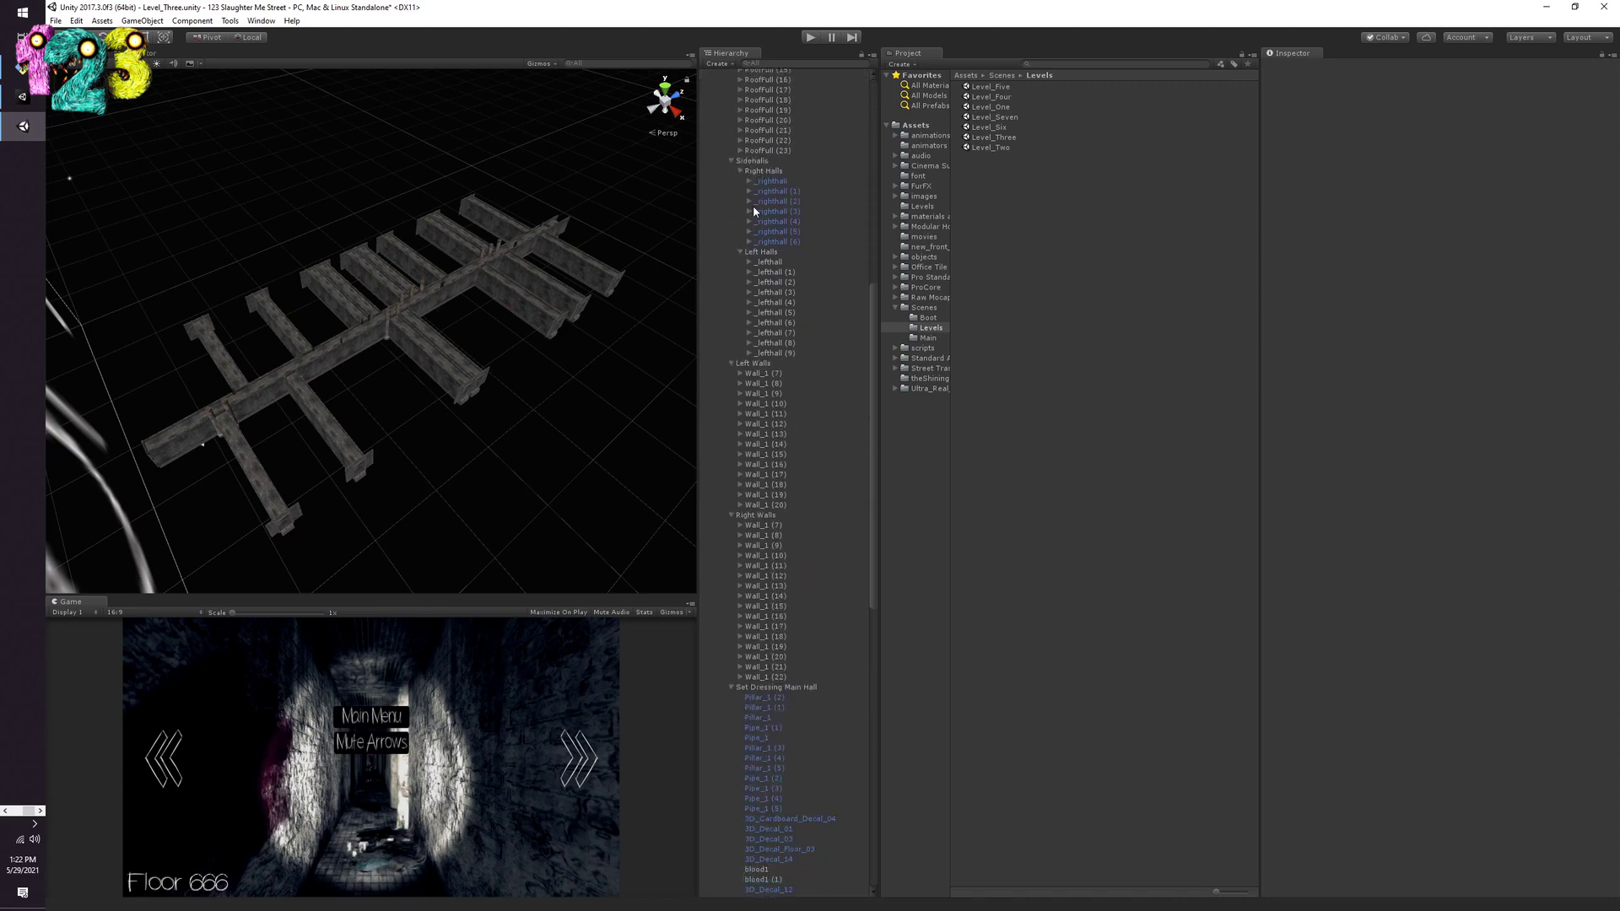
click(757, 307)
click(760, 327)
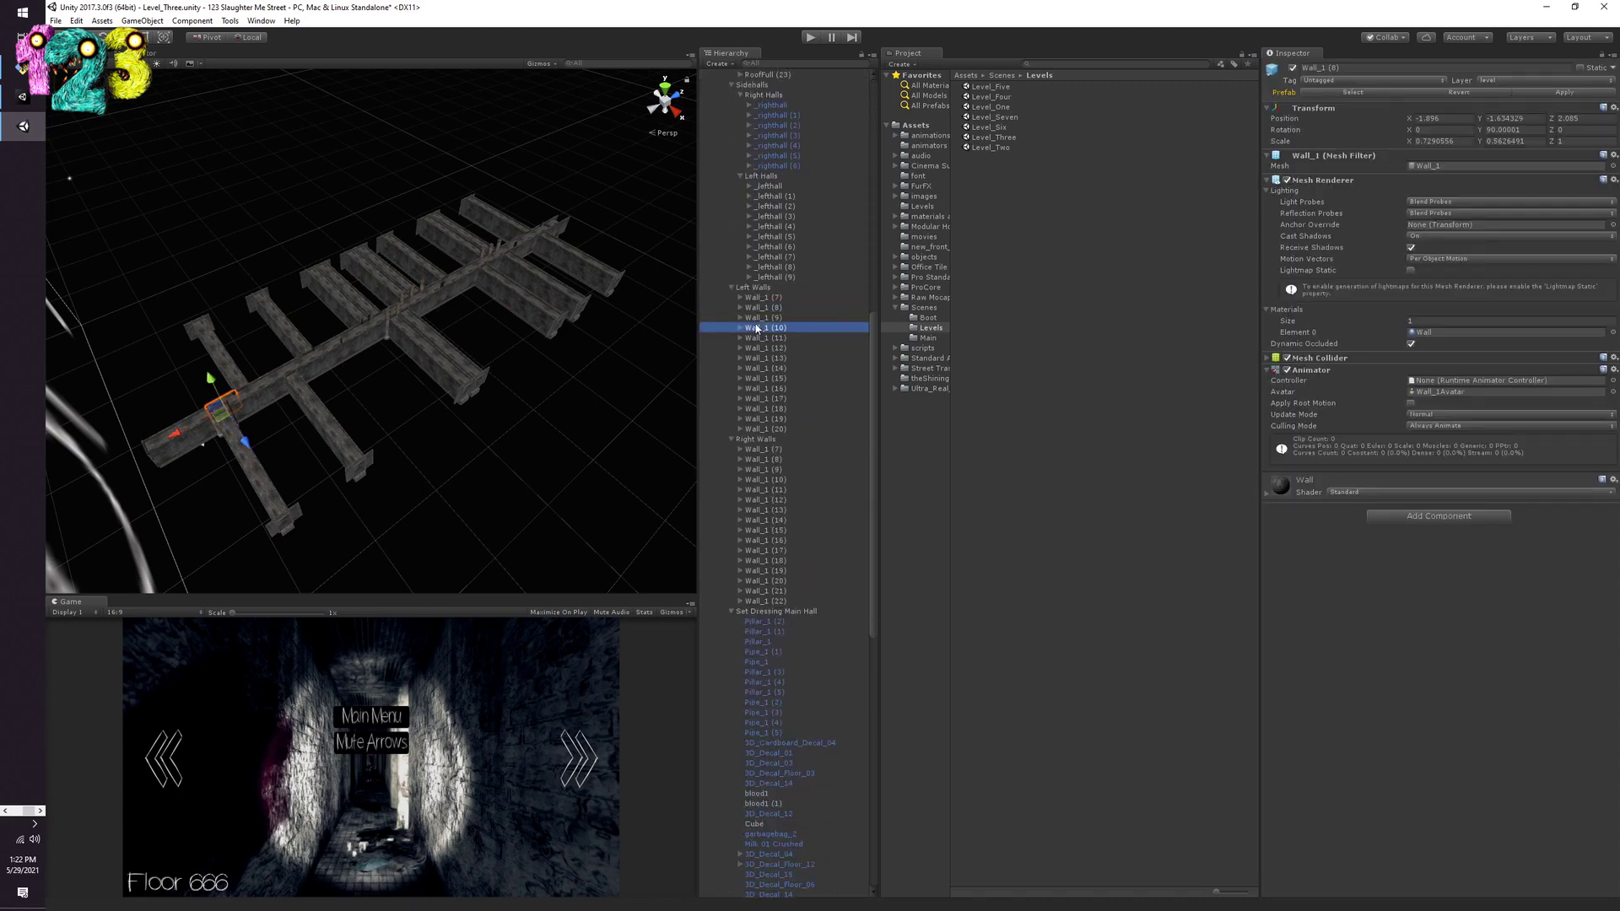
click(762, 348)
click(762, 368)
scroll(755, 363, down, 3)
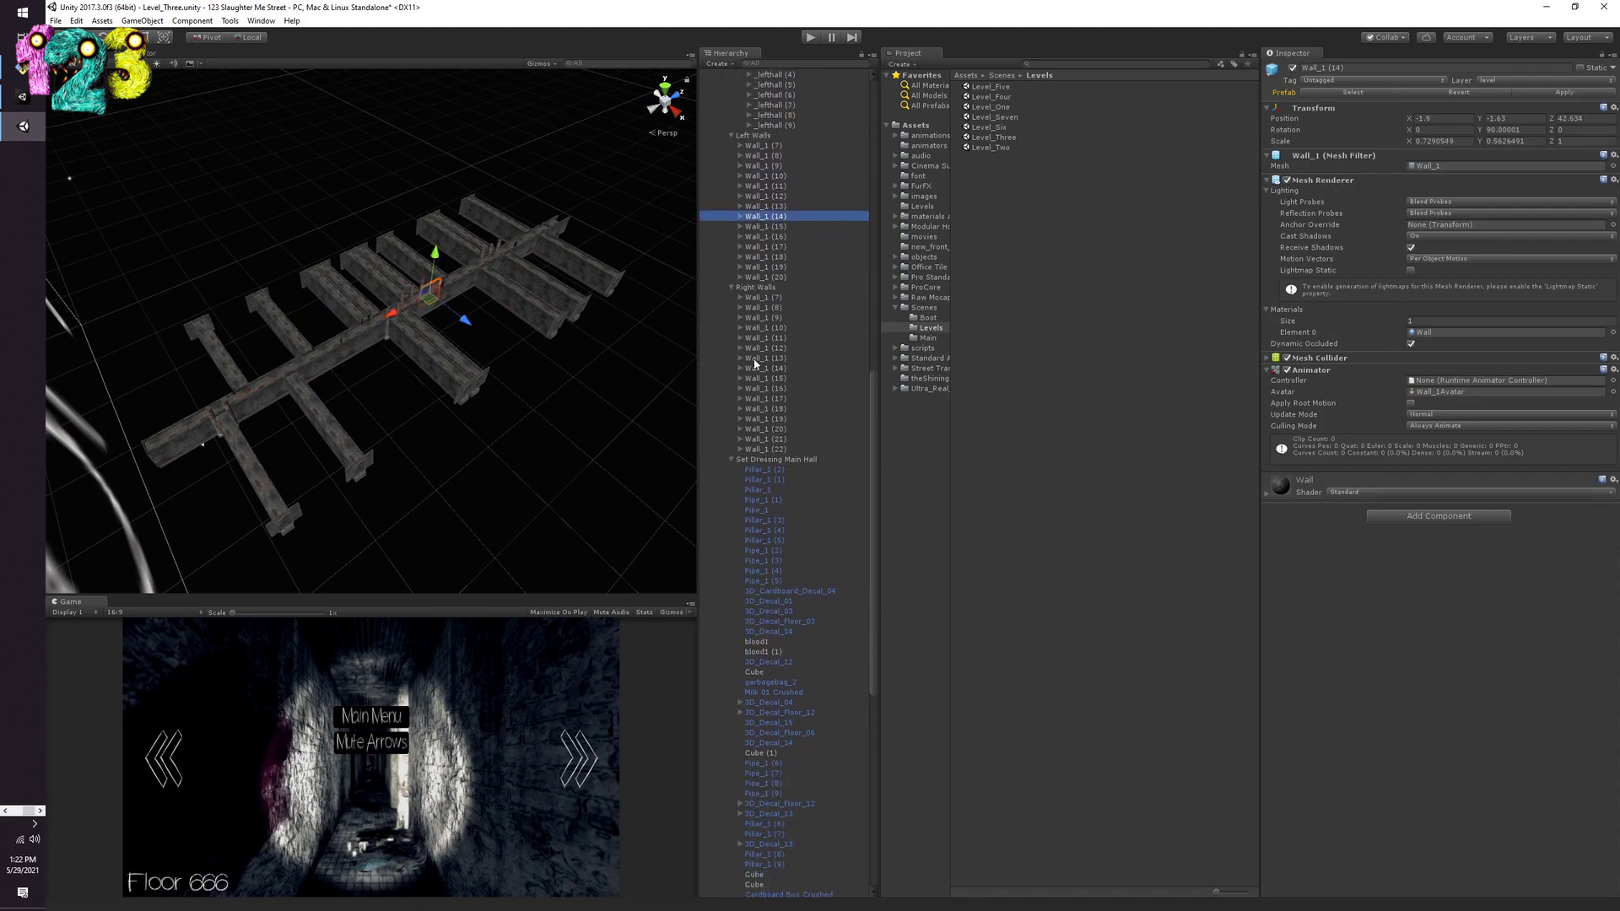
scroll(766, 413, down, 2)
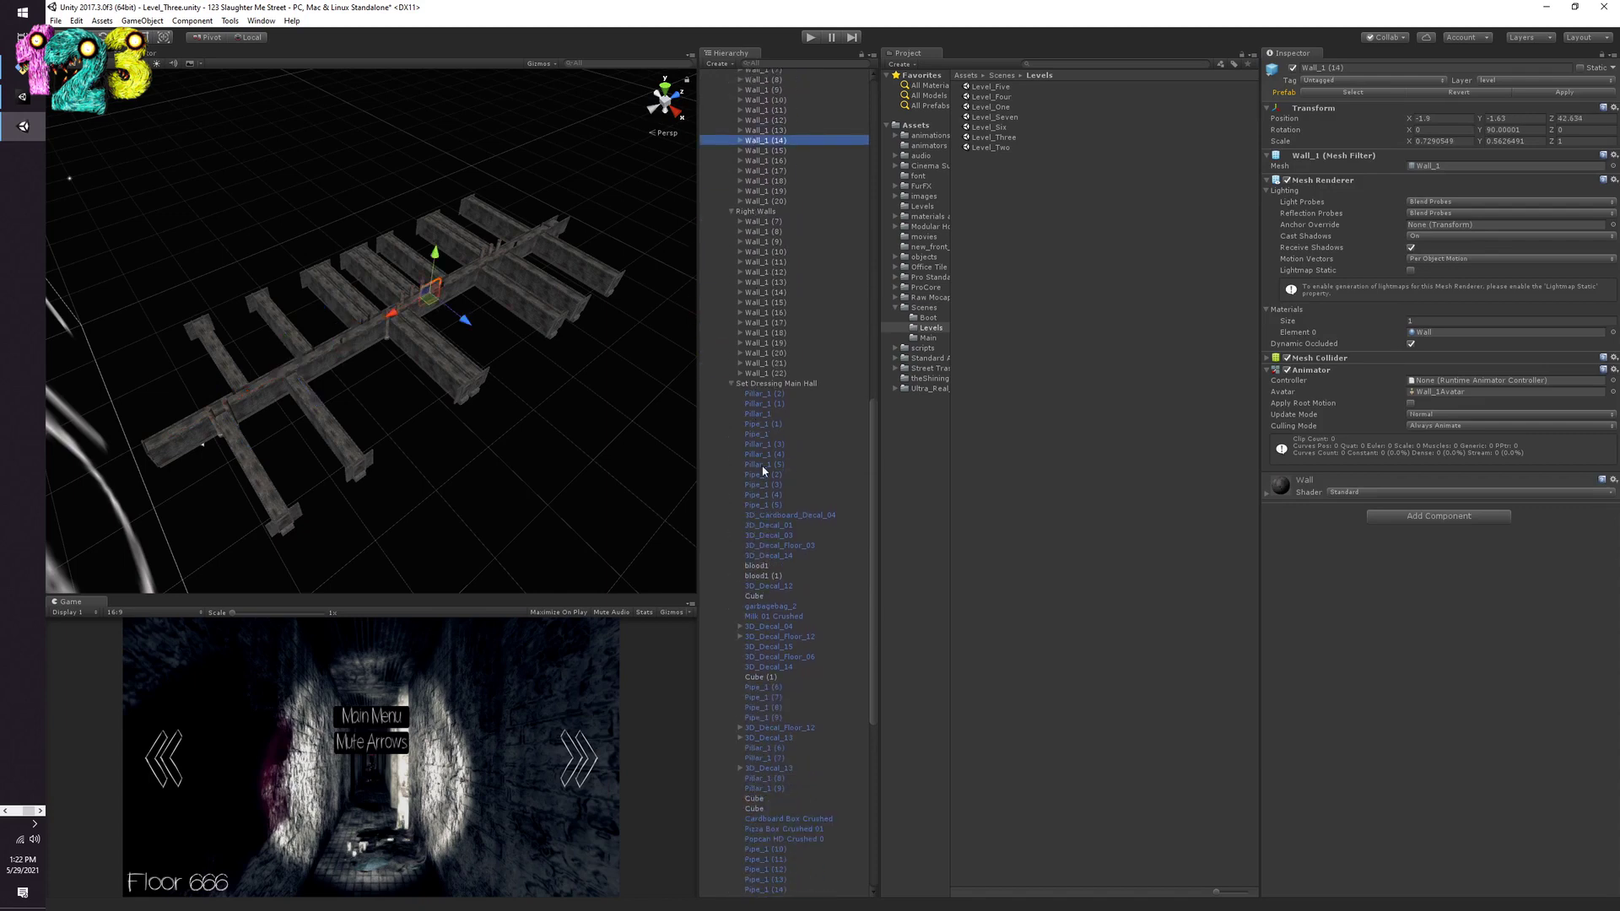
scroll(765, 422, down, 2)
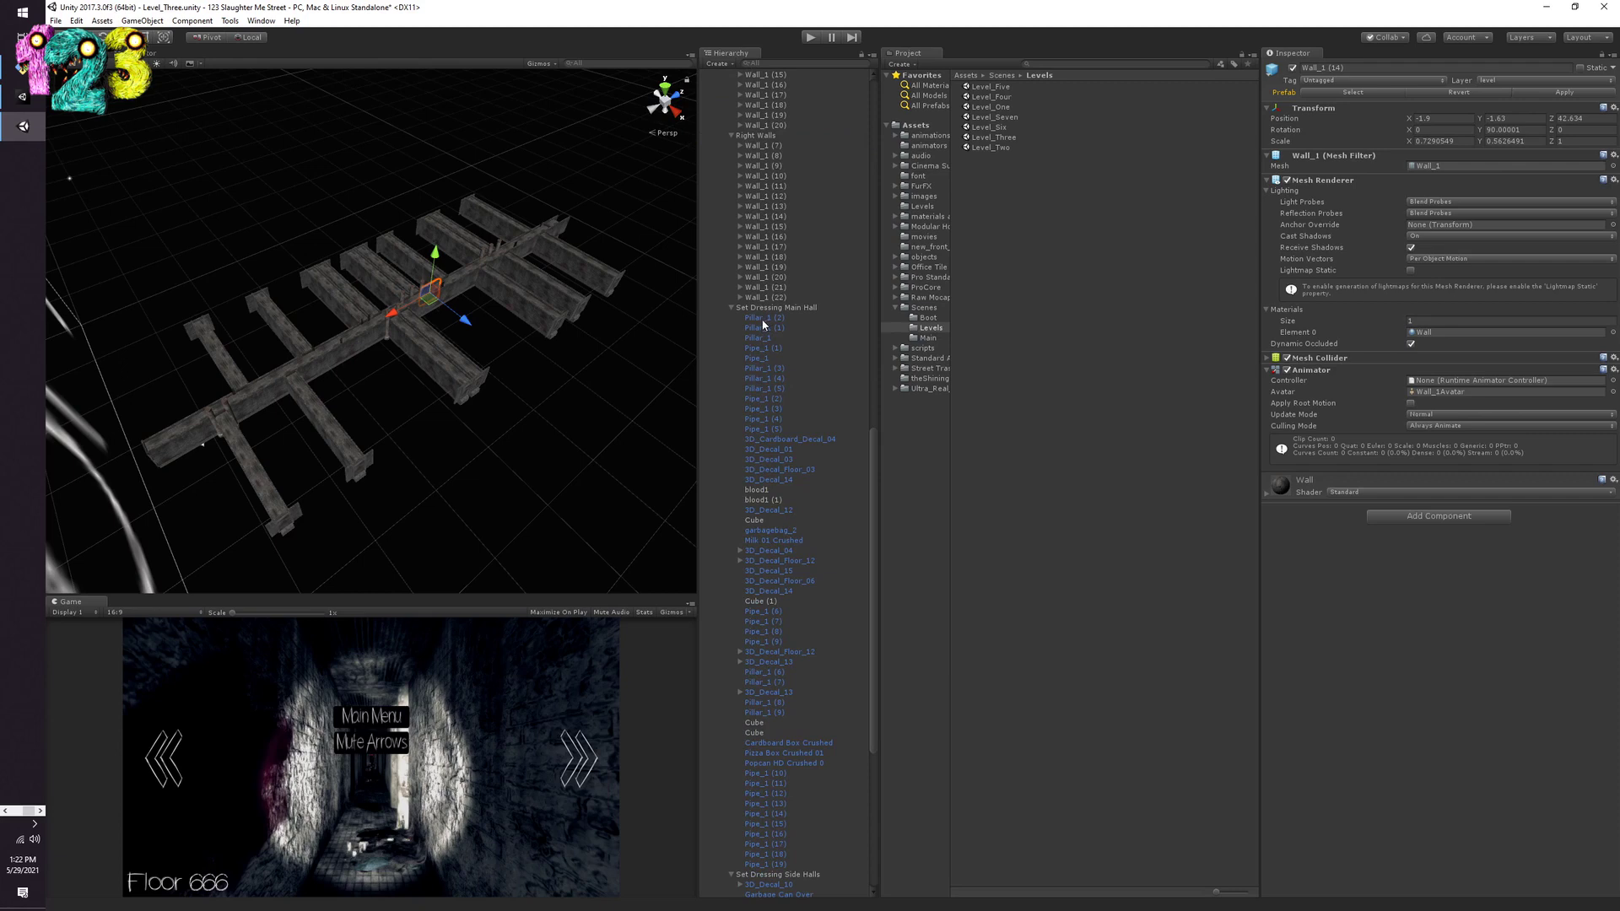
Step: Examine the pillars, pipes and decals under Set Dressing Main Hall to see where they are placed in the level
click(761, 327)
click(763, 358)
click(764, 389)
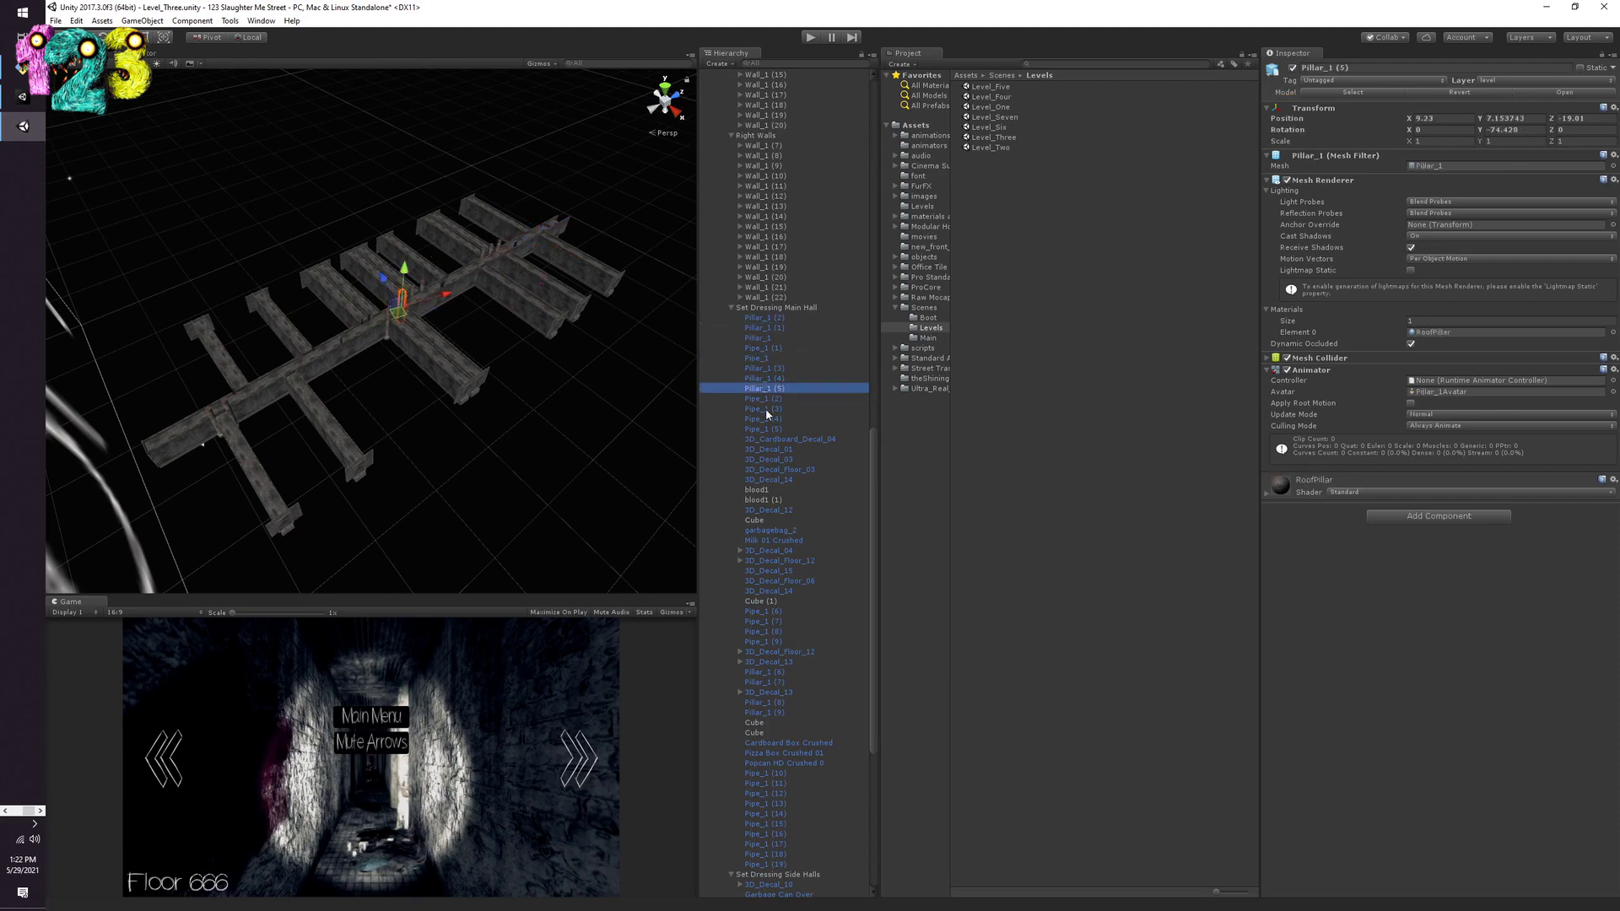
click(766, 419)
click(767, 449)
click(767, 469)
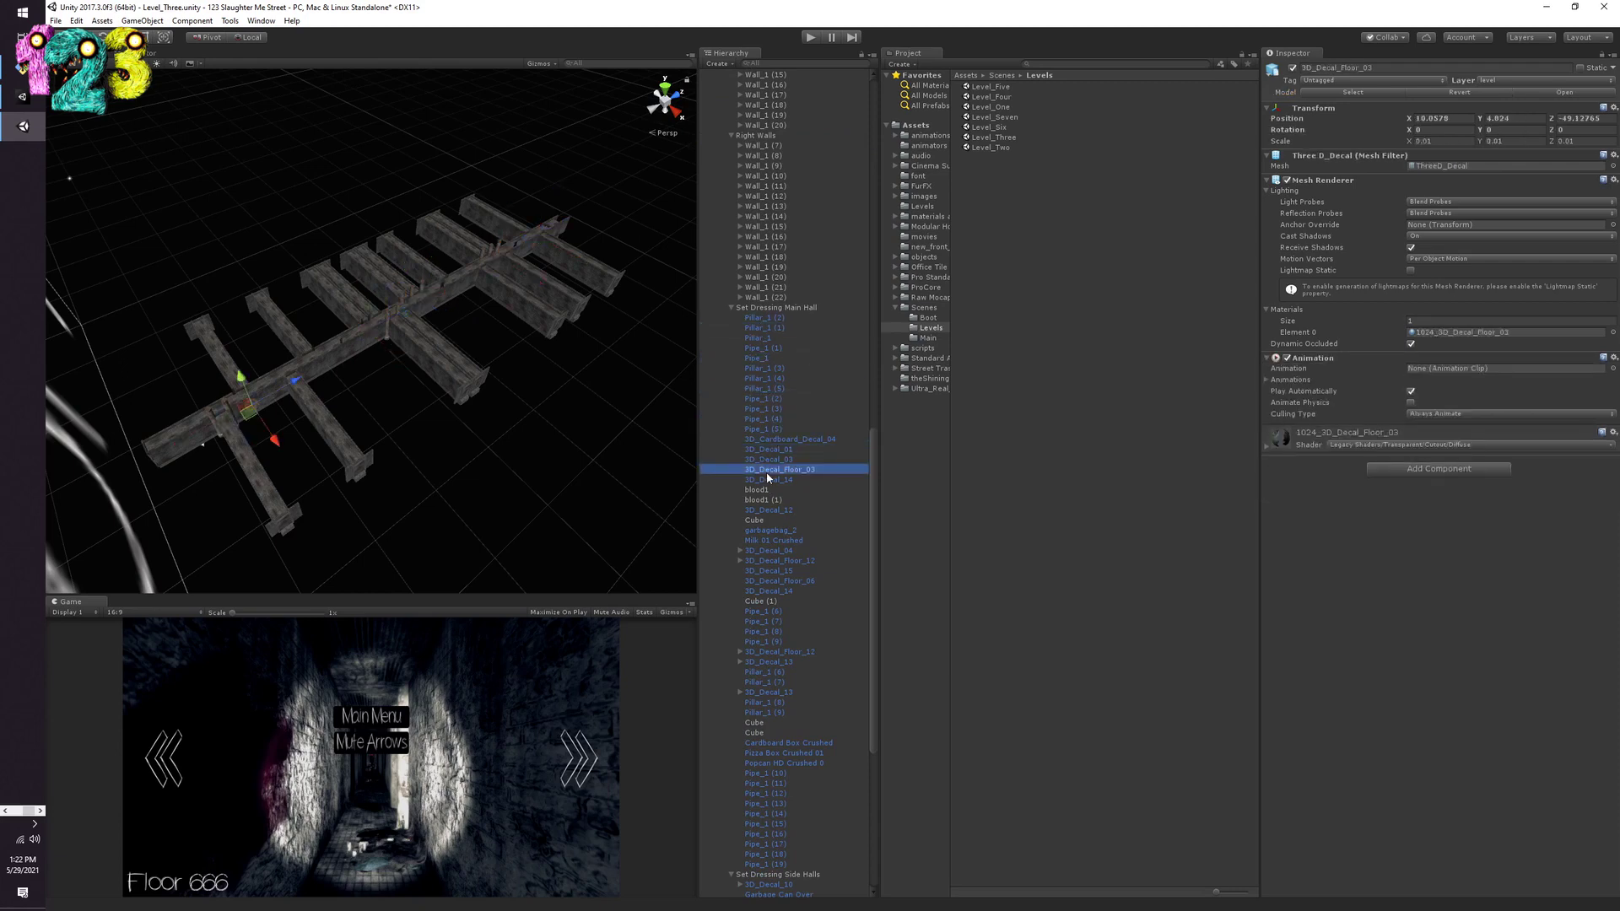
click(764, 379)
scroll(772, 366, down, 5)
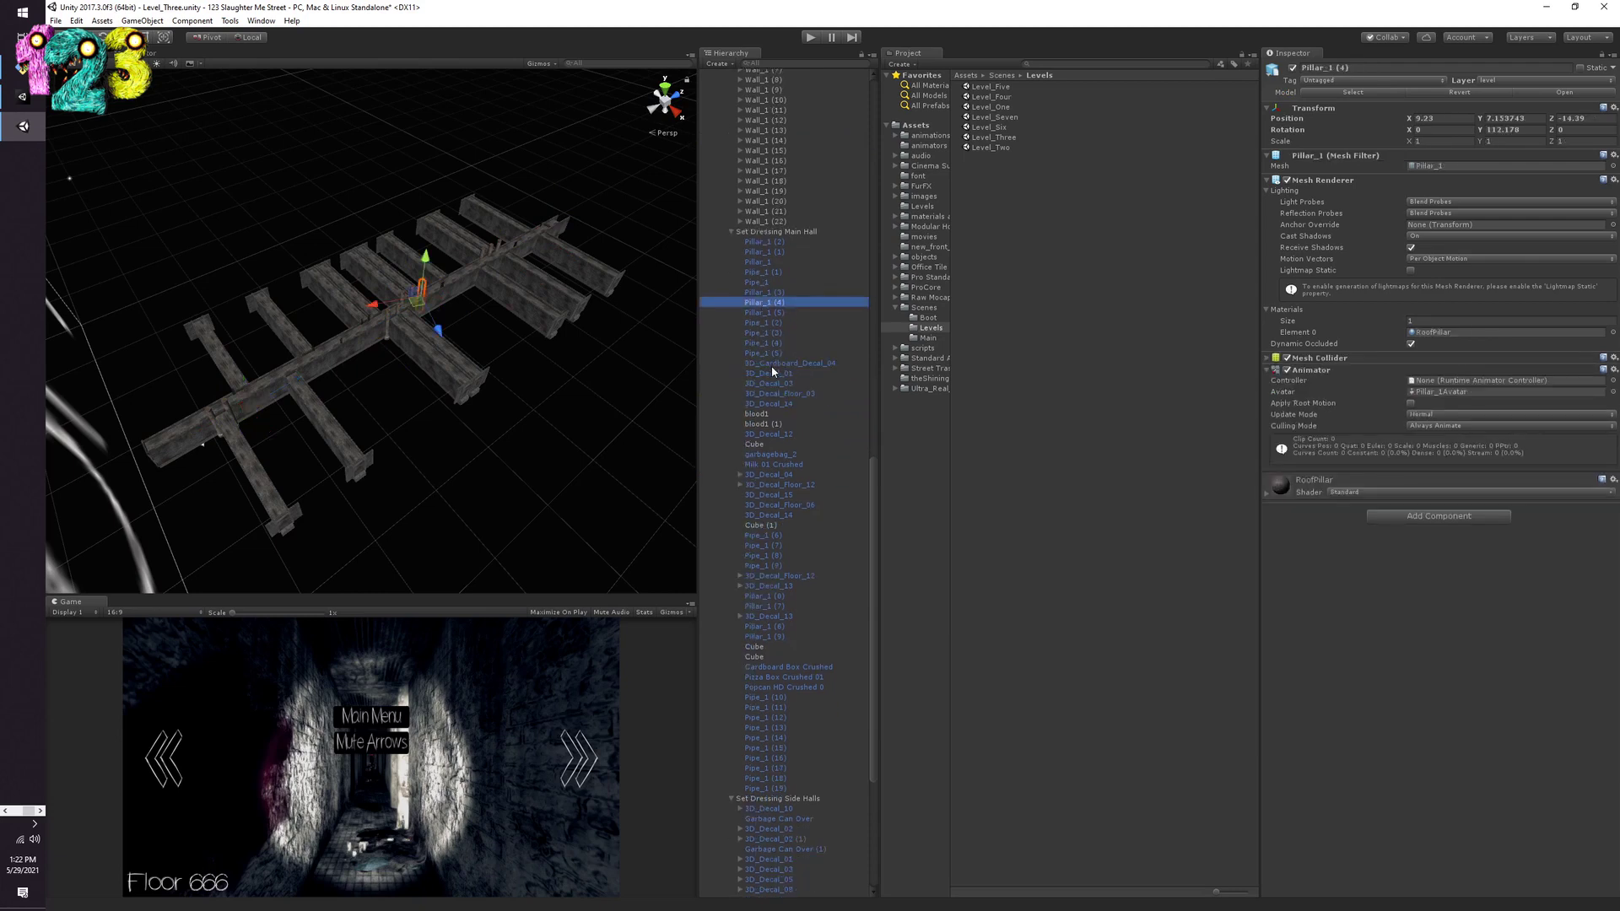
scroll(771, 368, down, 4)
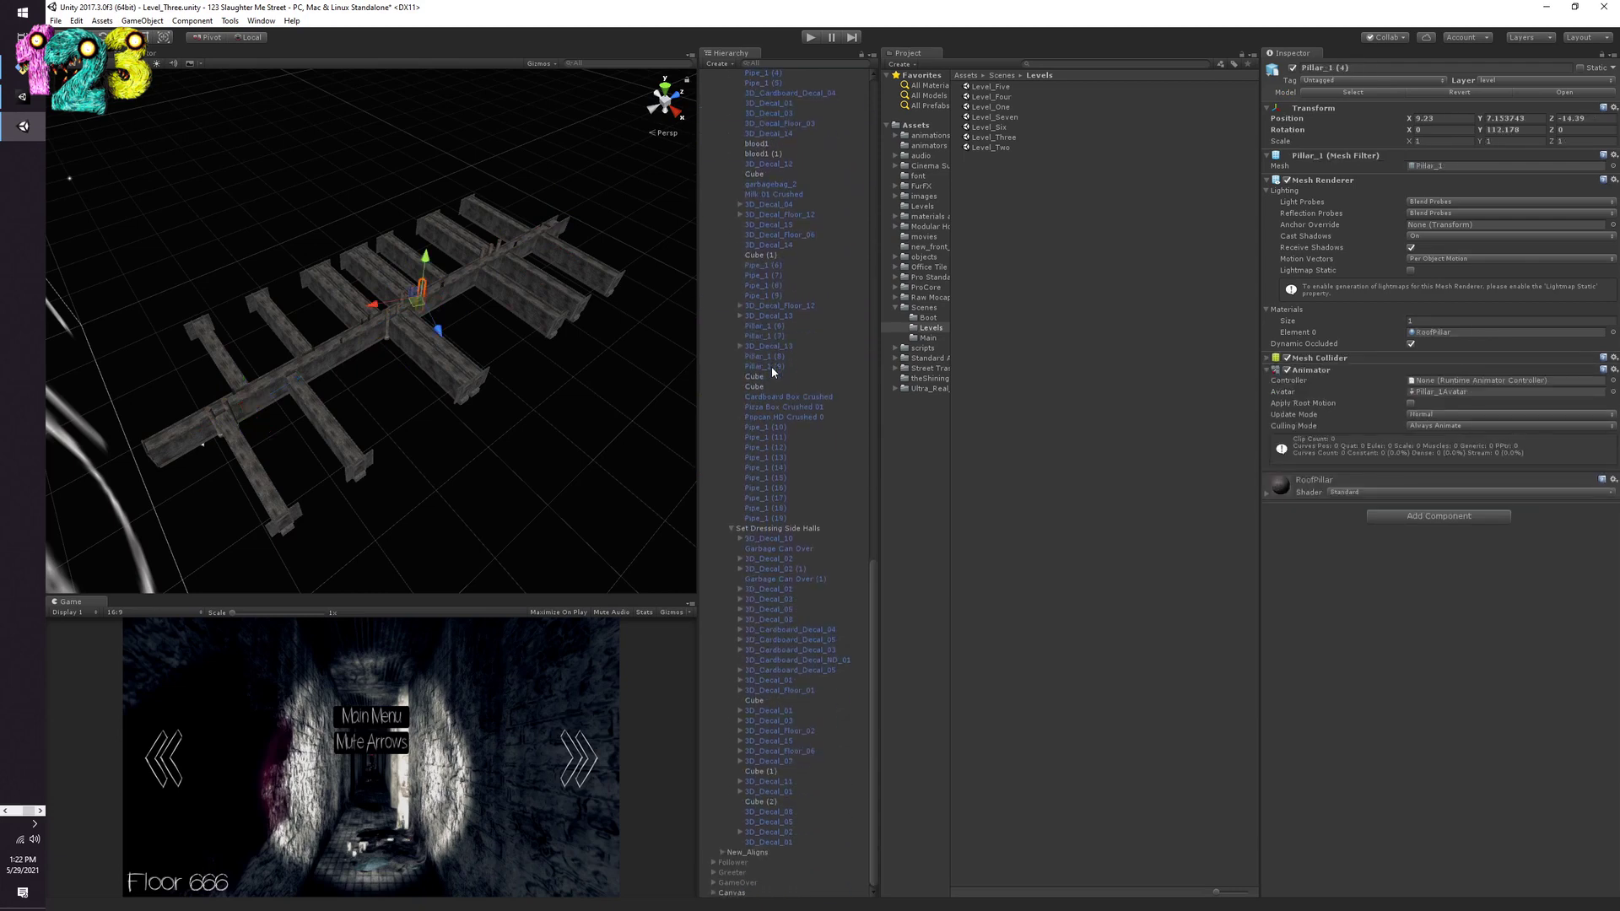
scroll(772, 366, up, 7)
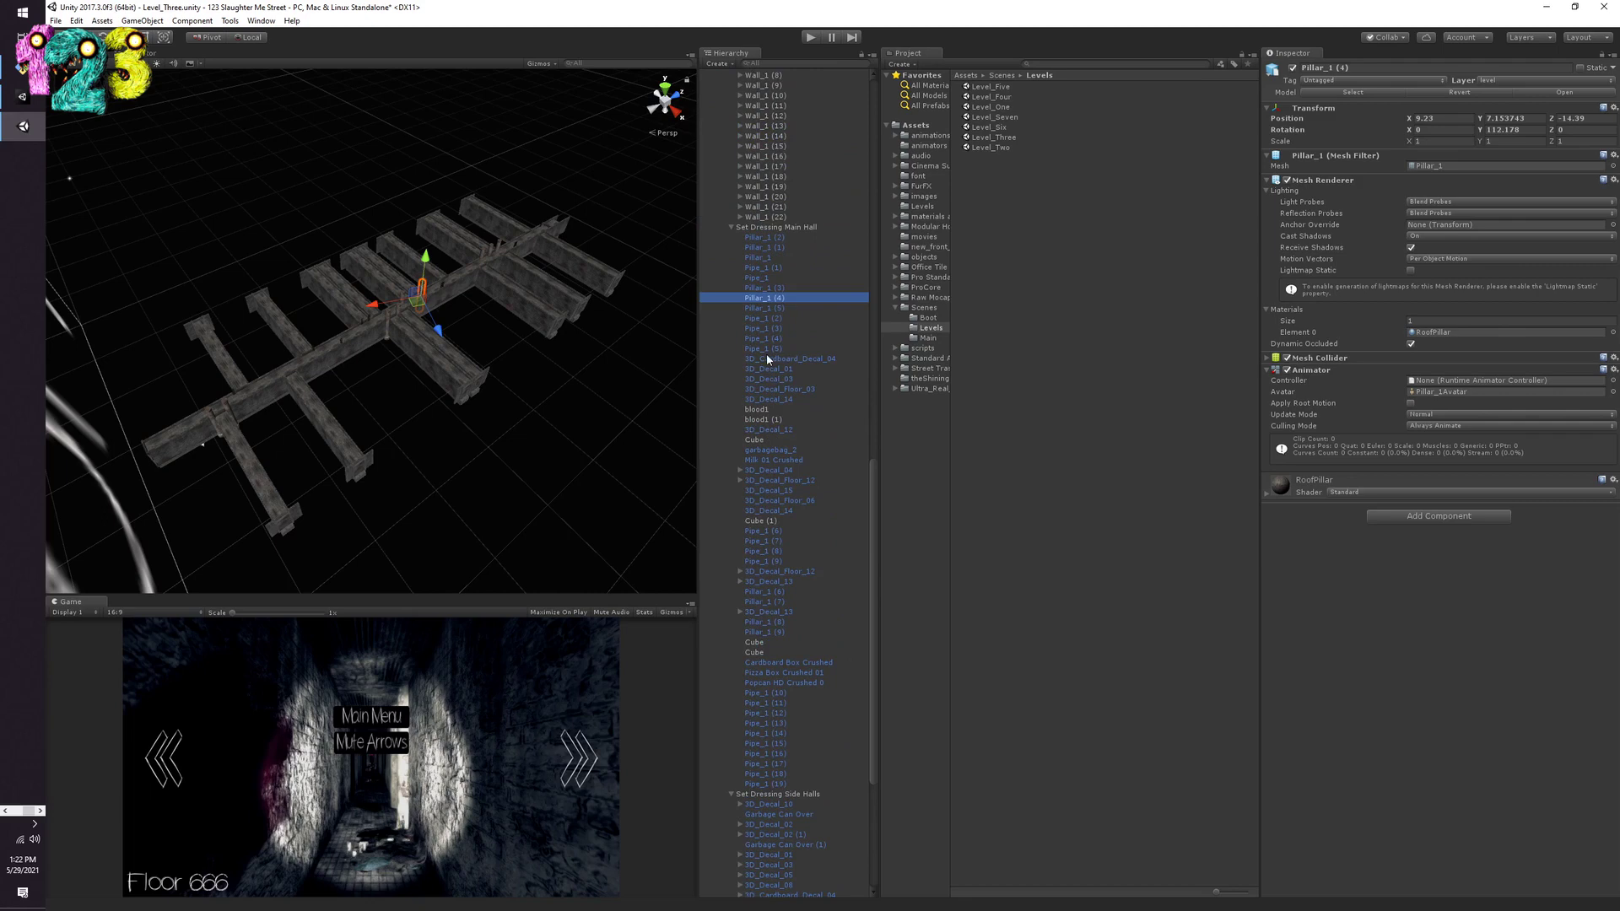
scroll(767, 359, up, 4)
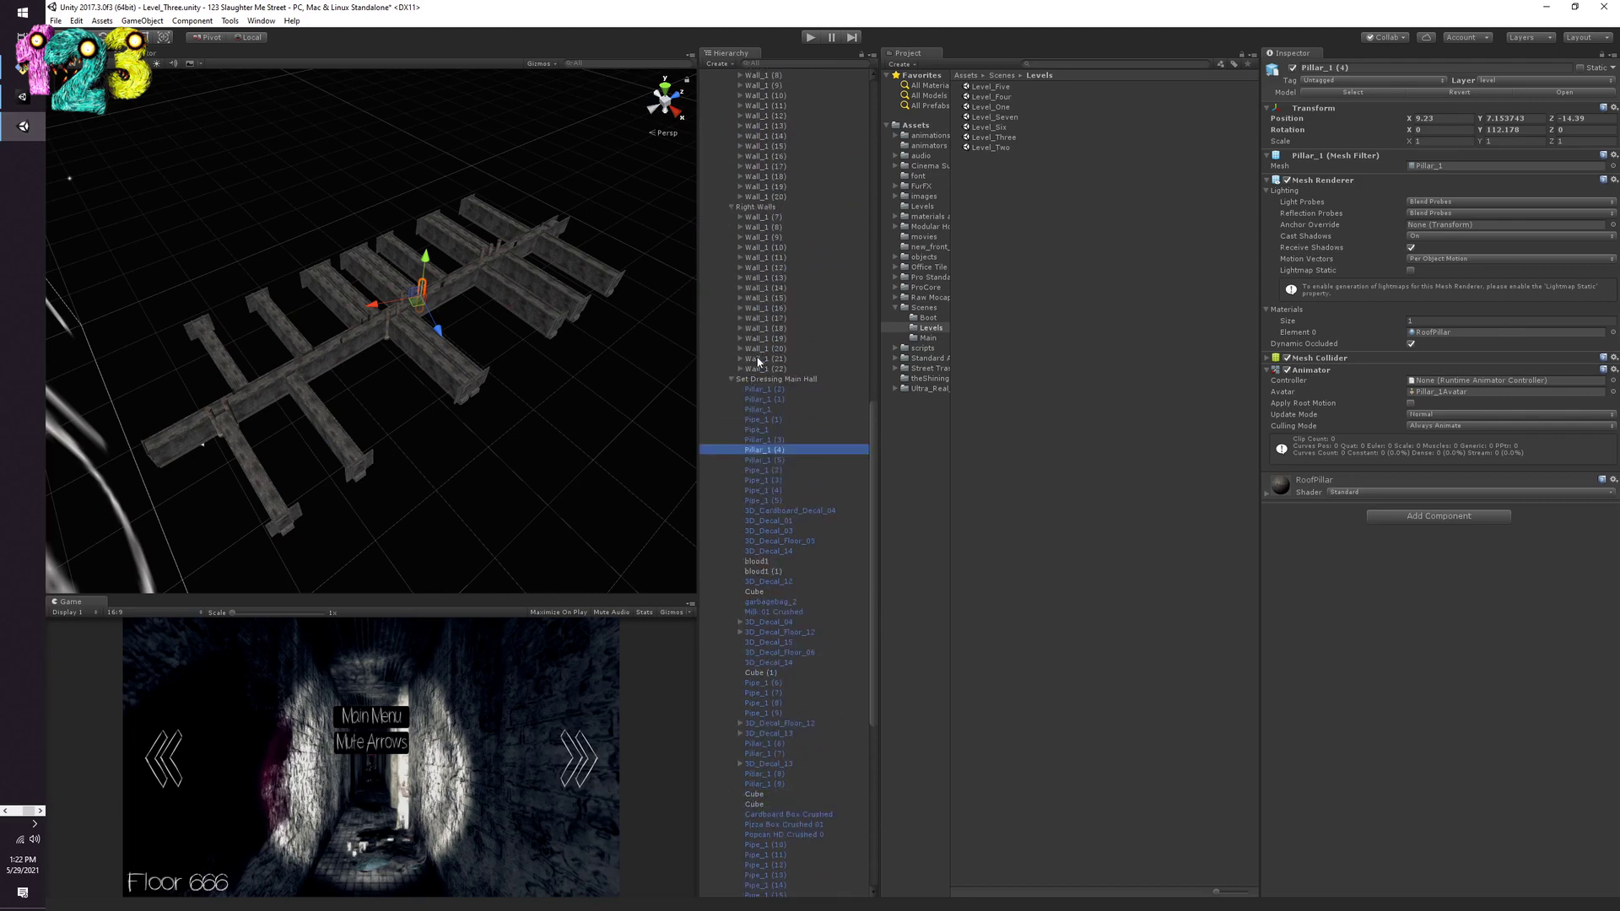
scroll(758, 361, up, 20)
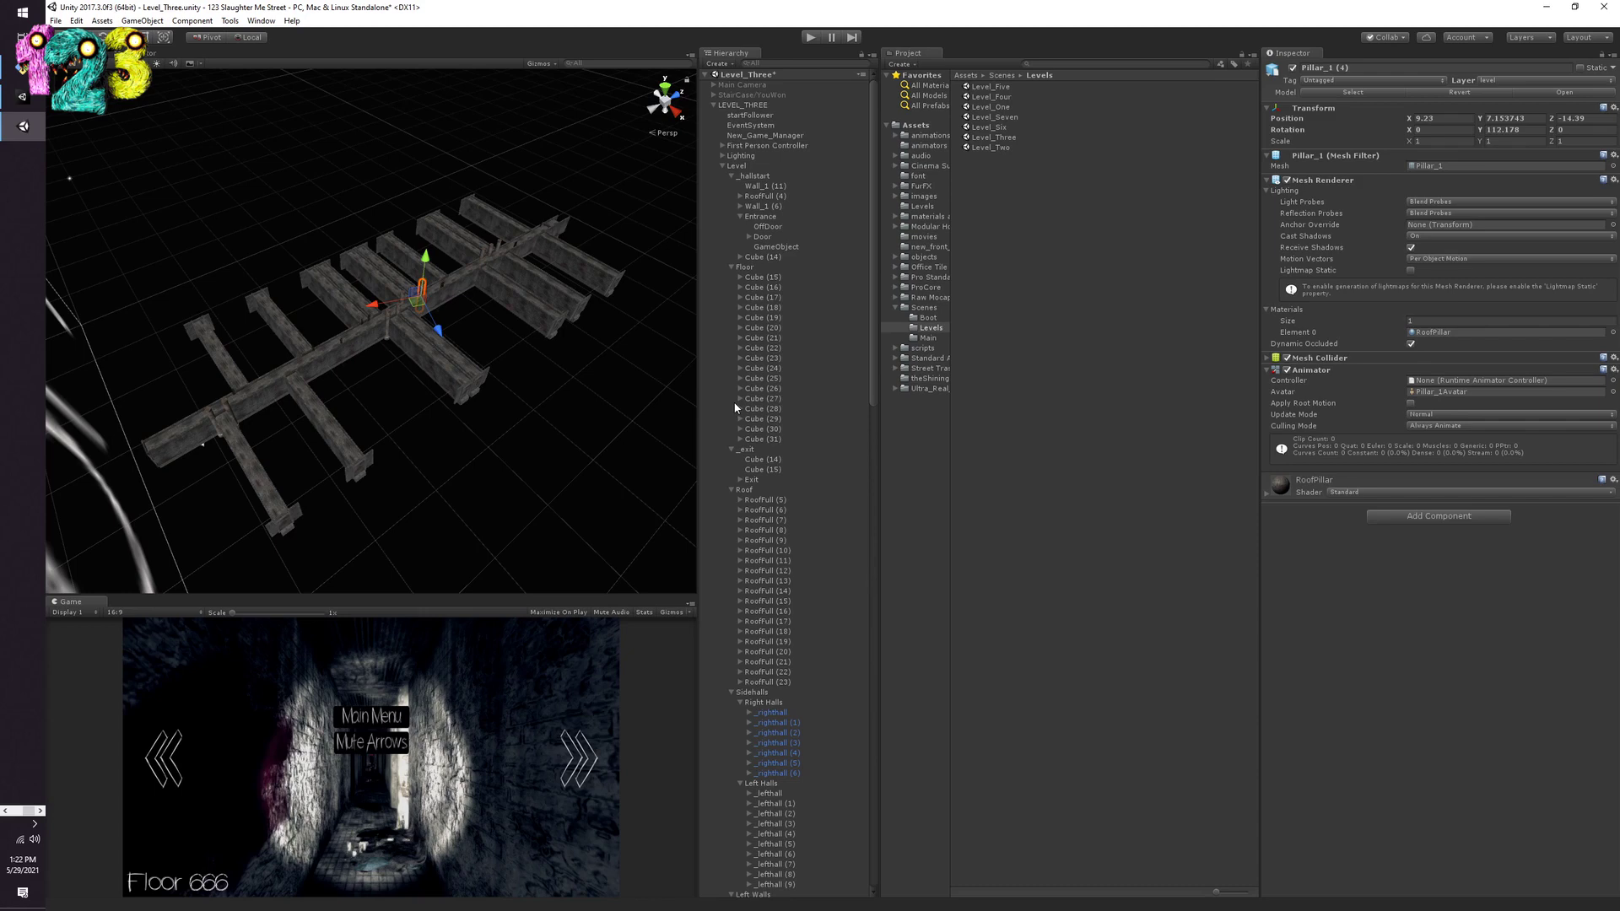
Step: Switch to the SMS2020 Unity project and enlarge the Game view relative to the Scene view
click(1545, 8)
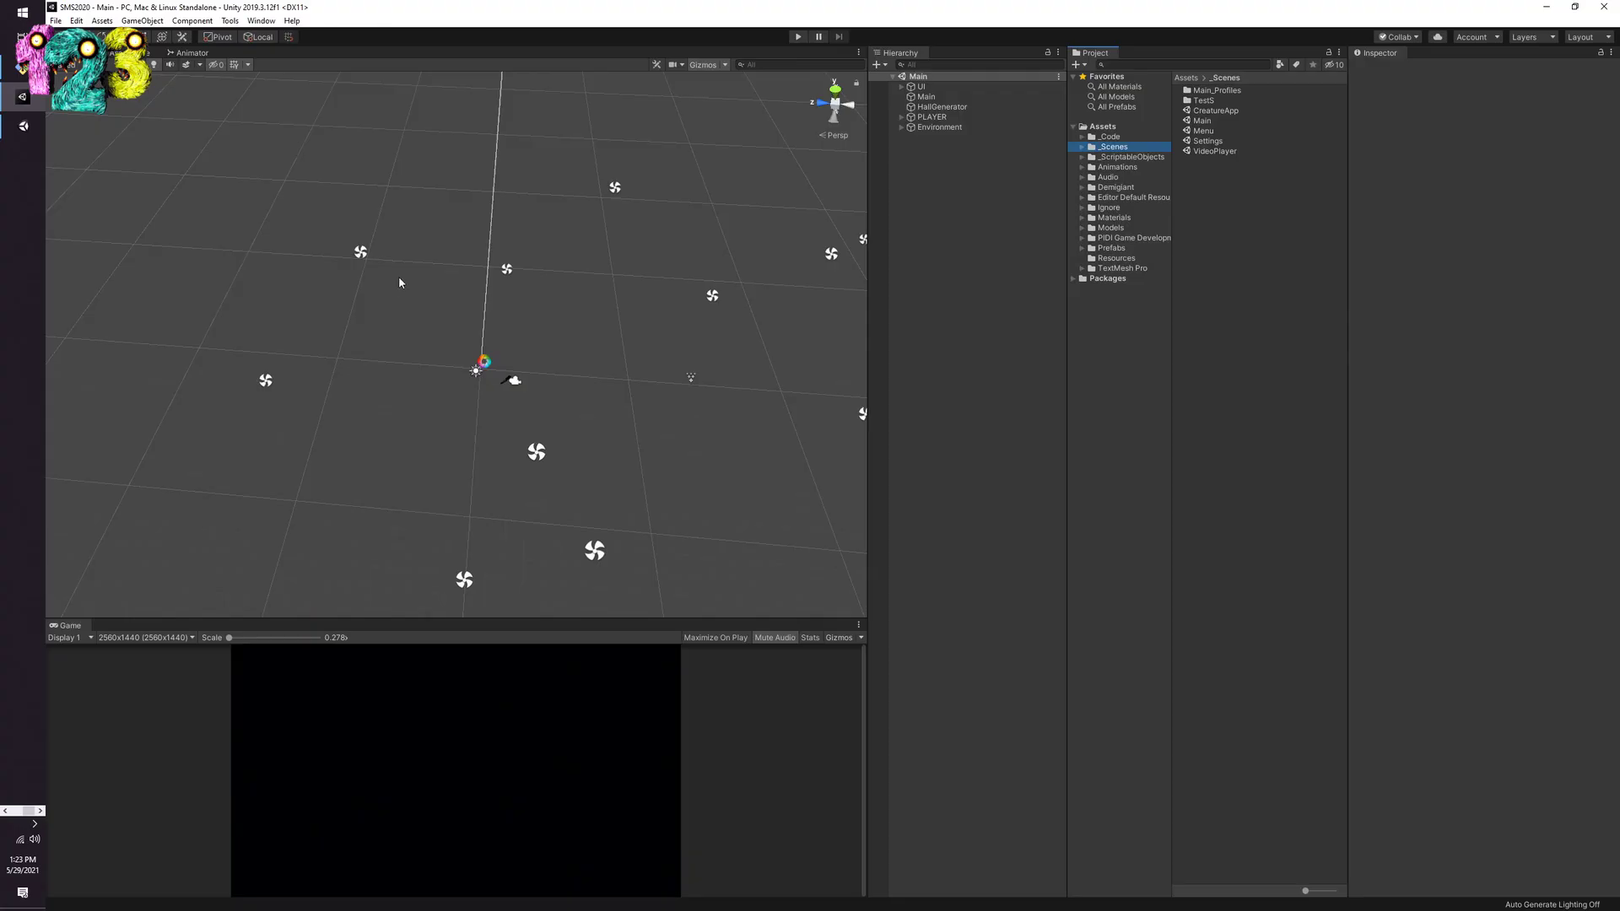
drag(266, 619, 528, 516)
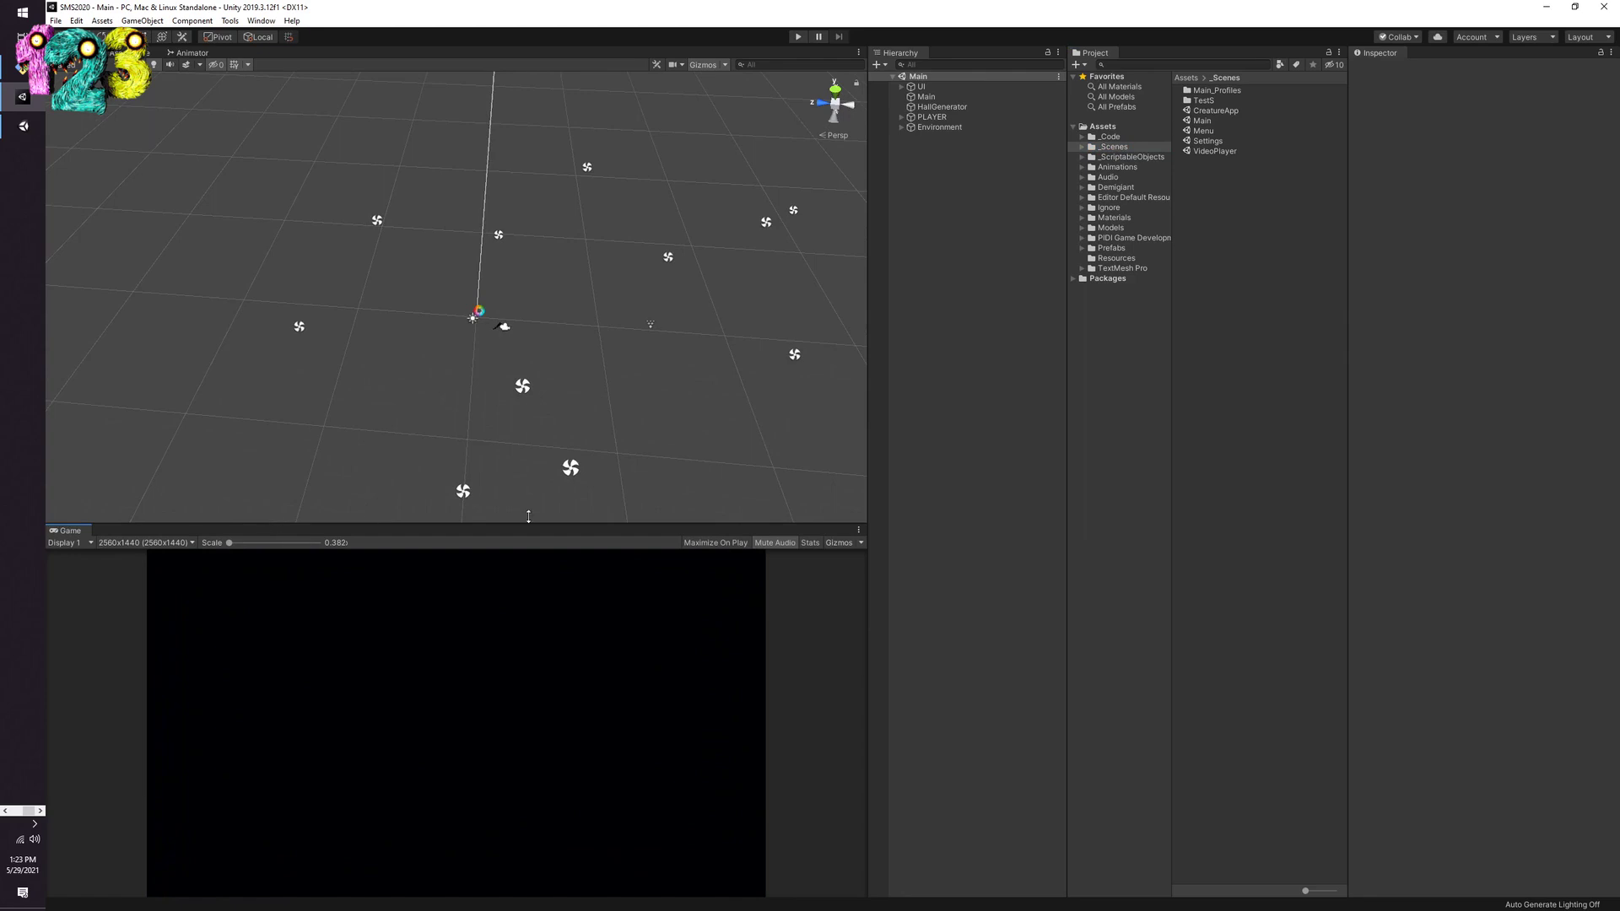
right_click(945, 268)
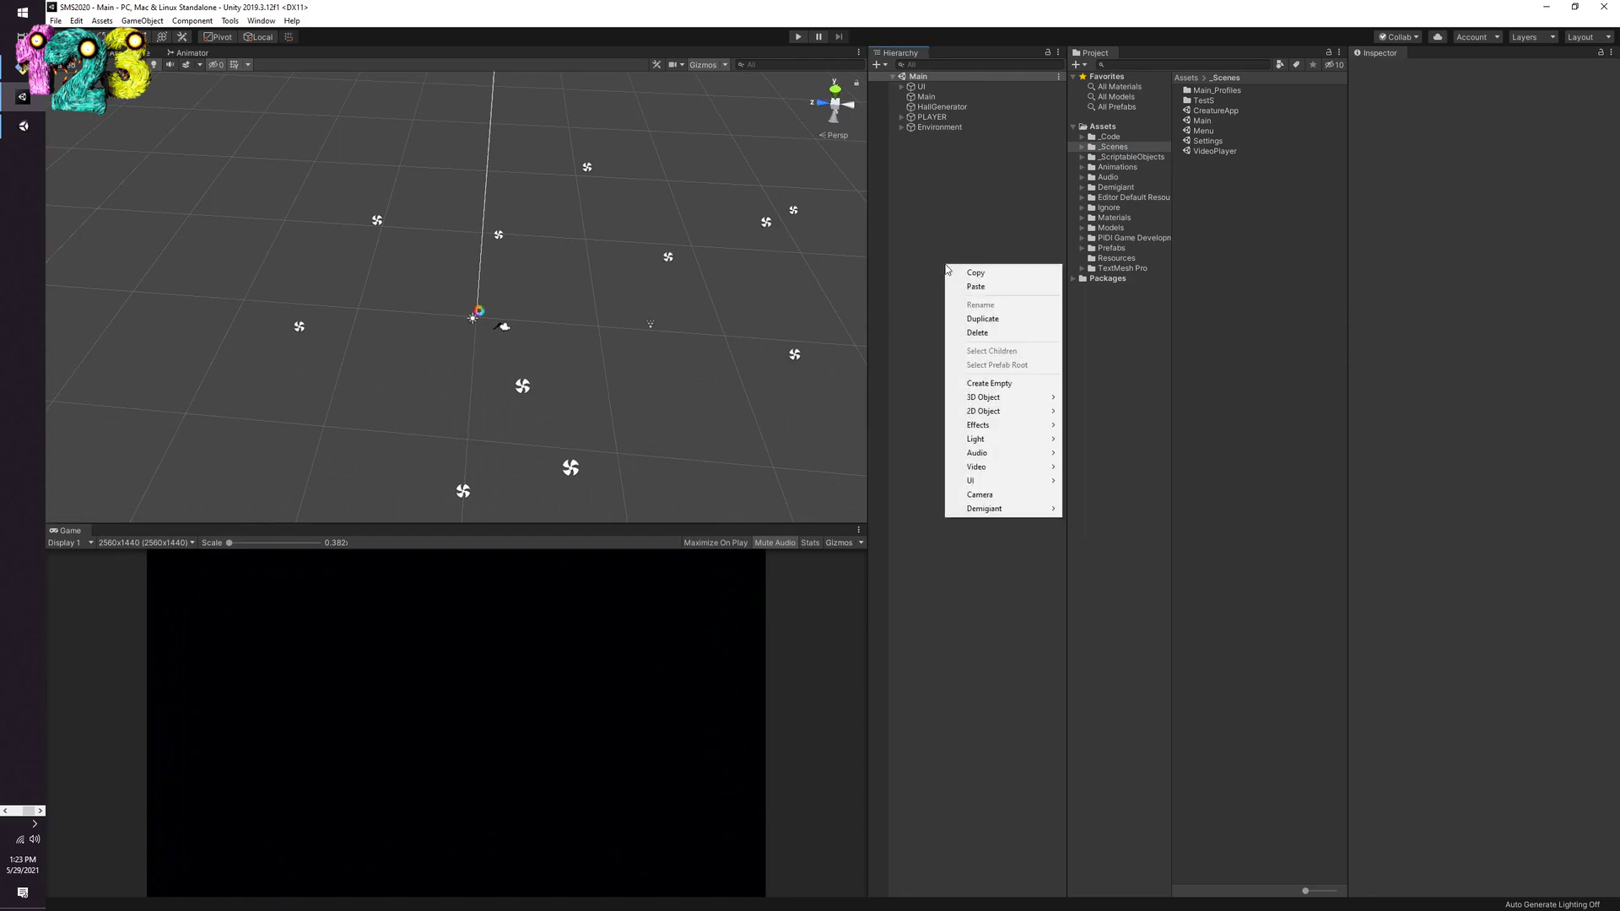
click(949, 208)
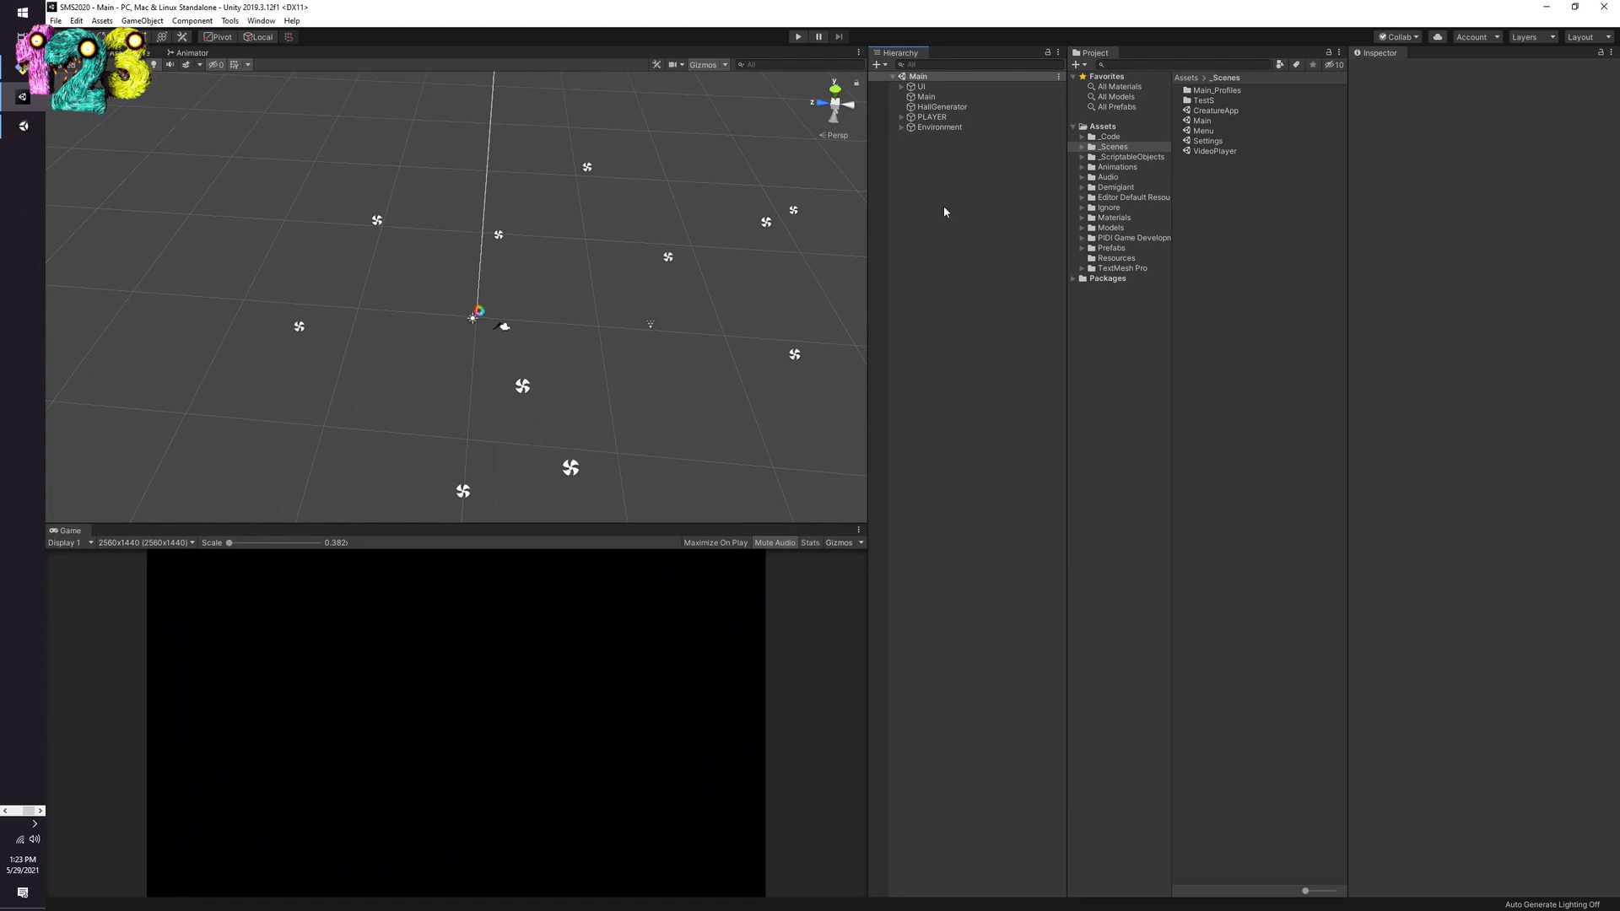
Step: Open the Prefabs folder and create a 3D cube named cubeDude in the Main scene
click(1114, 249)
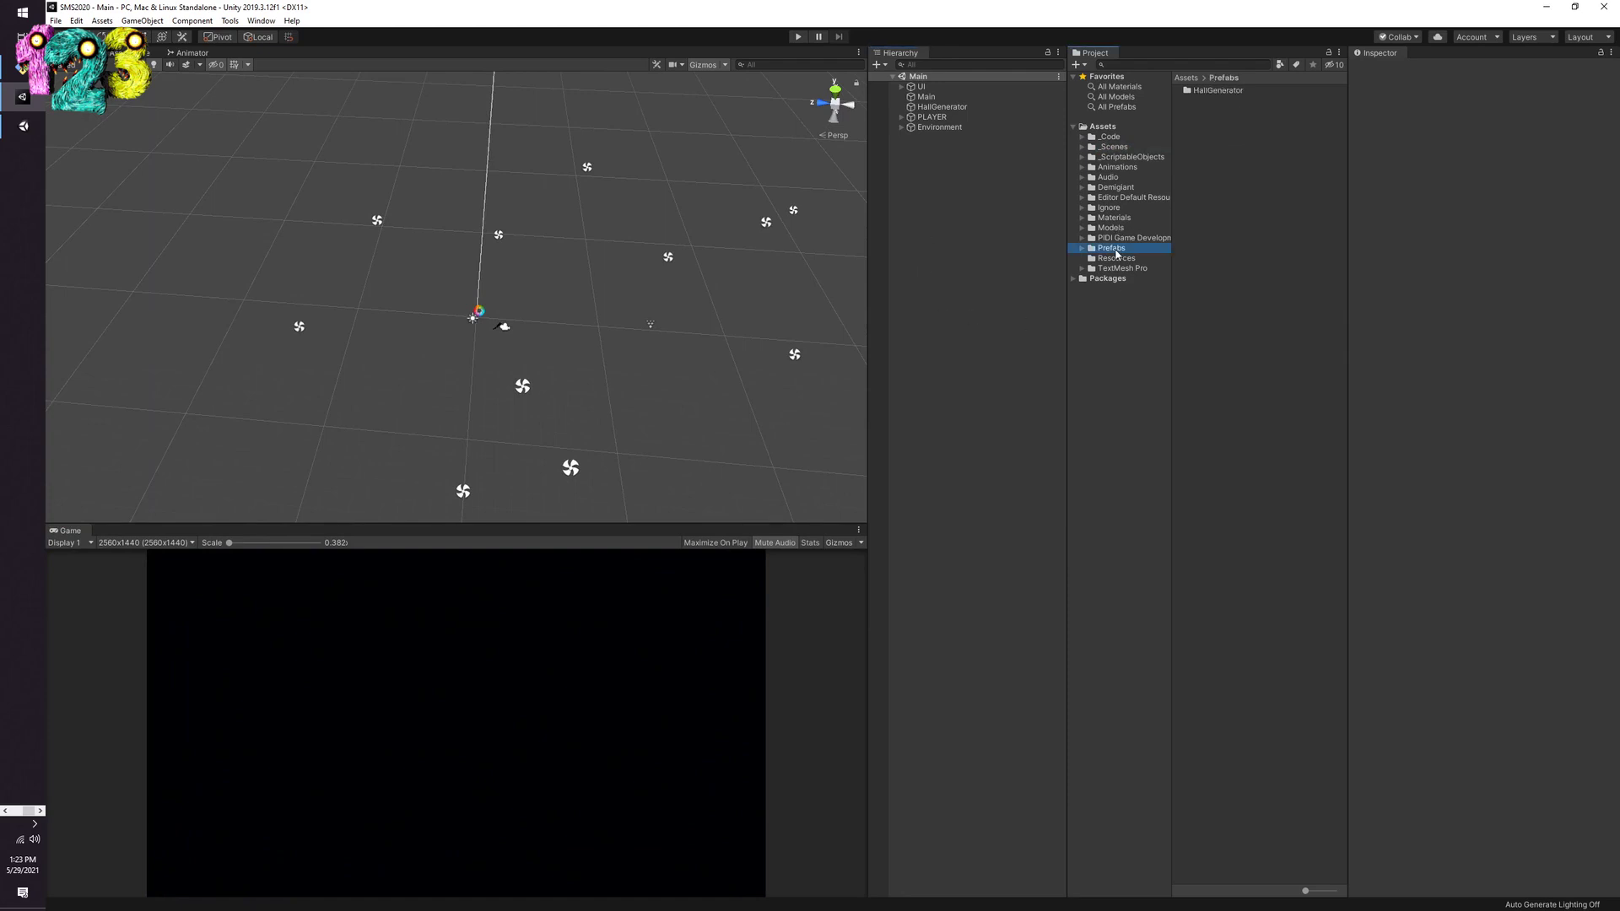
right_click(952, 219)
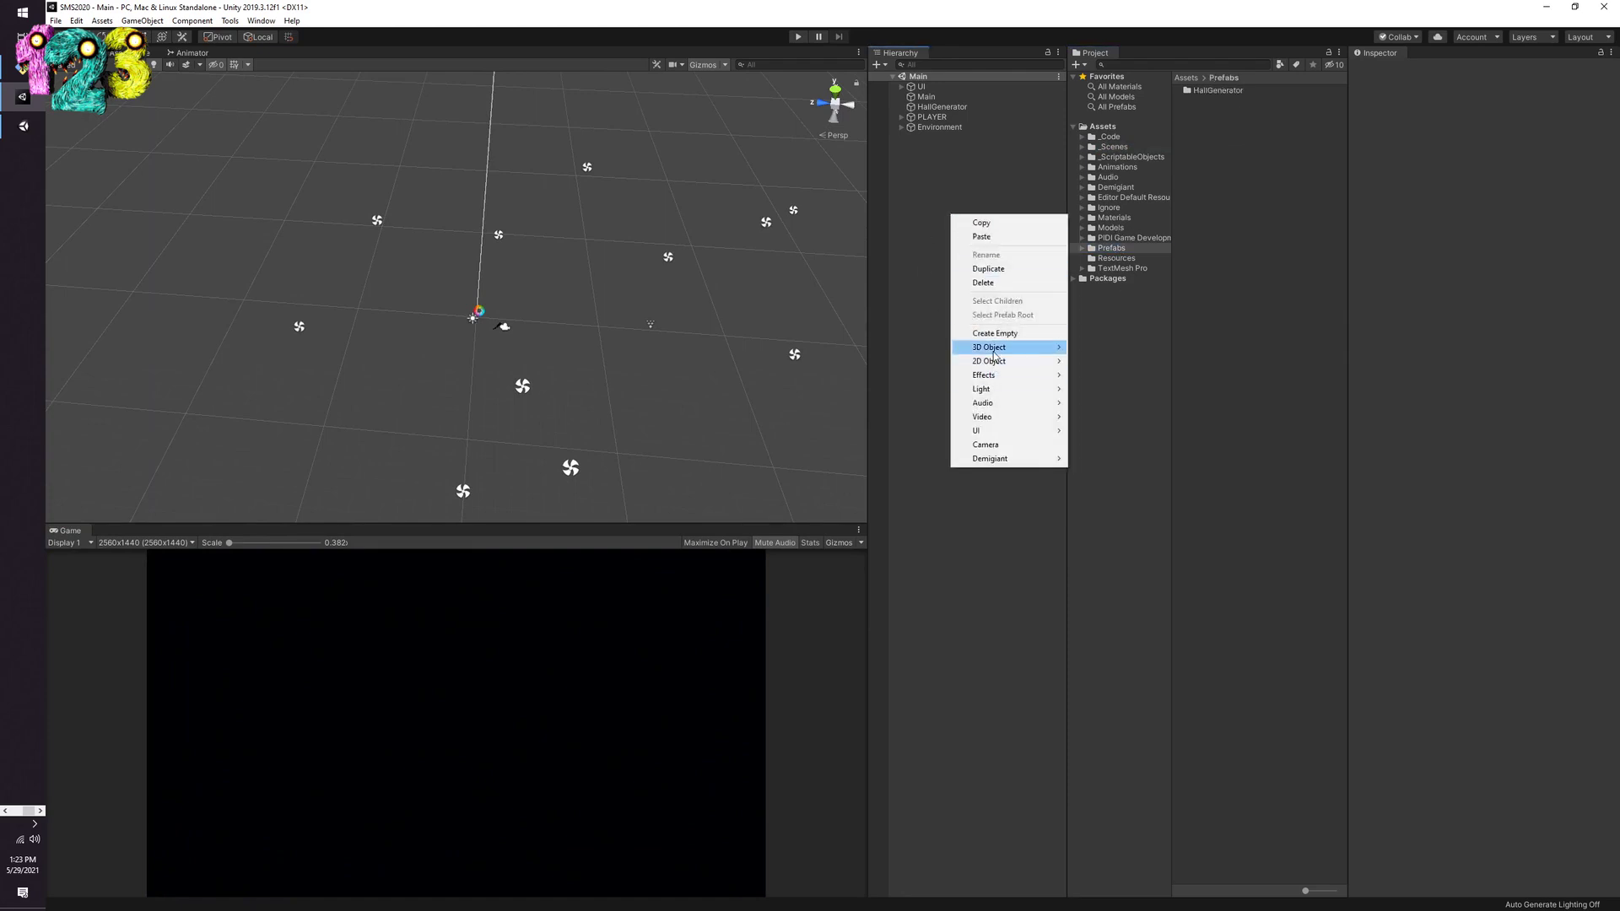
mouse_move(995, 350)
click(1095, 348)
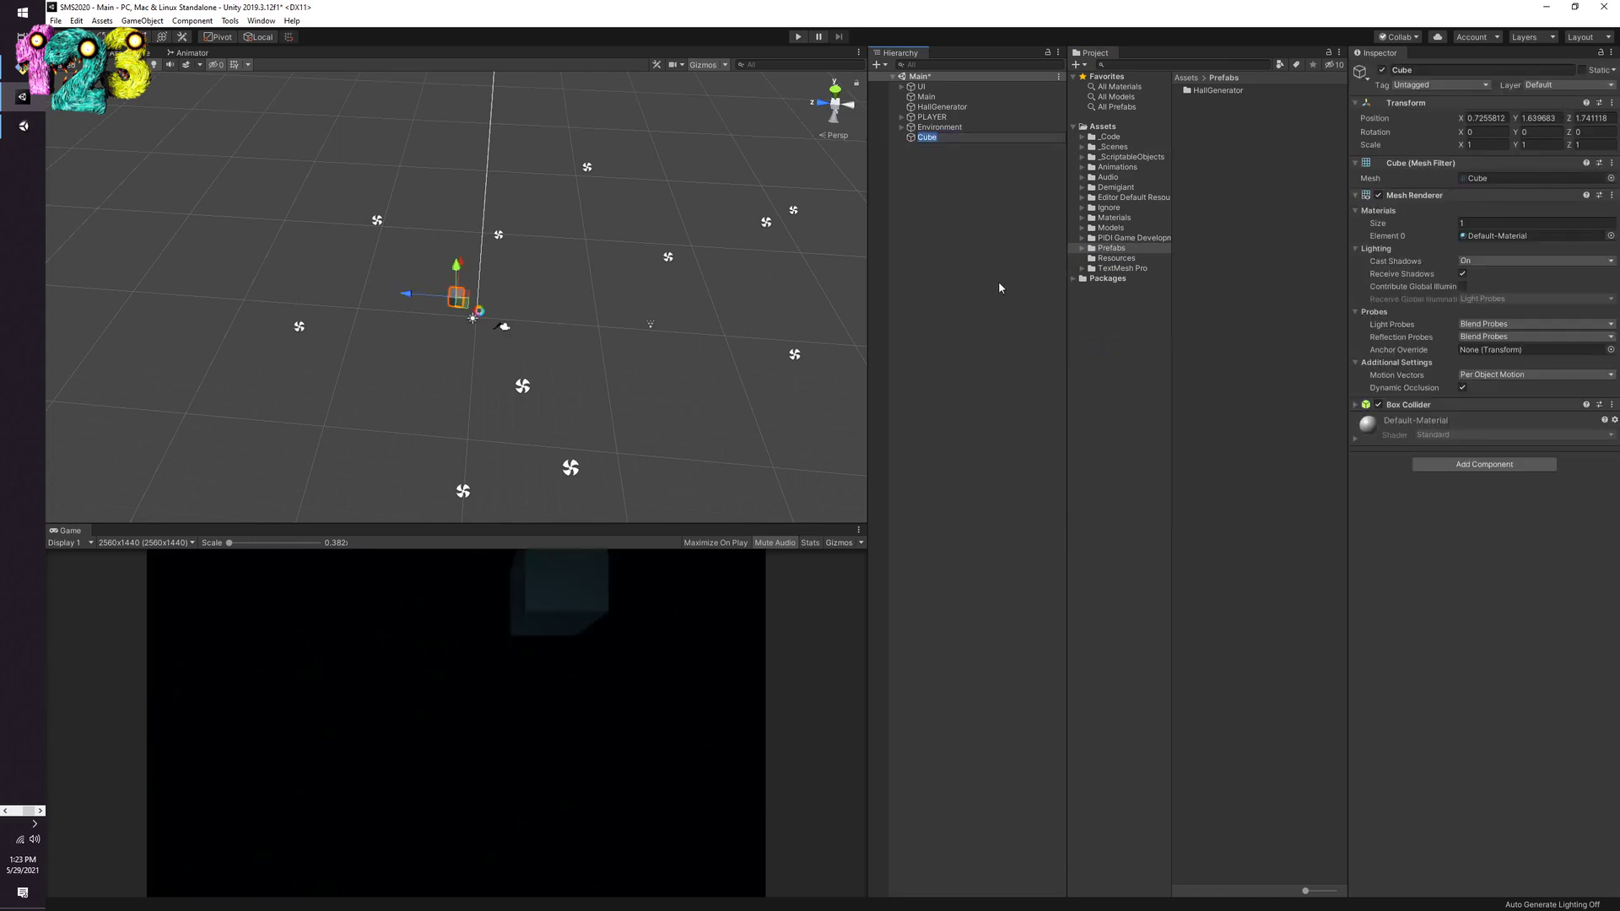
text(cubed)
key(BackSpace)
text(Dude)
key(Return)
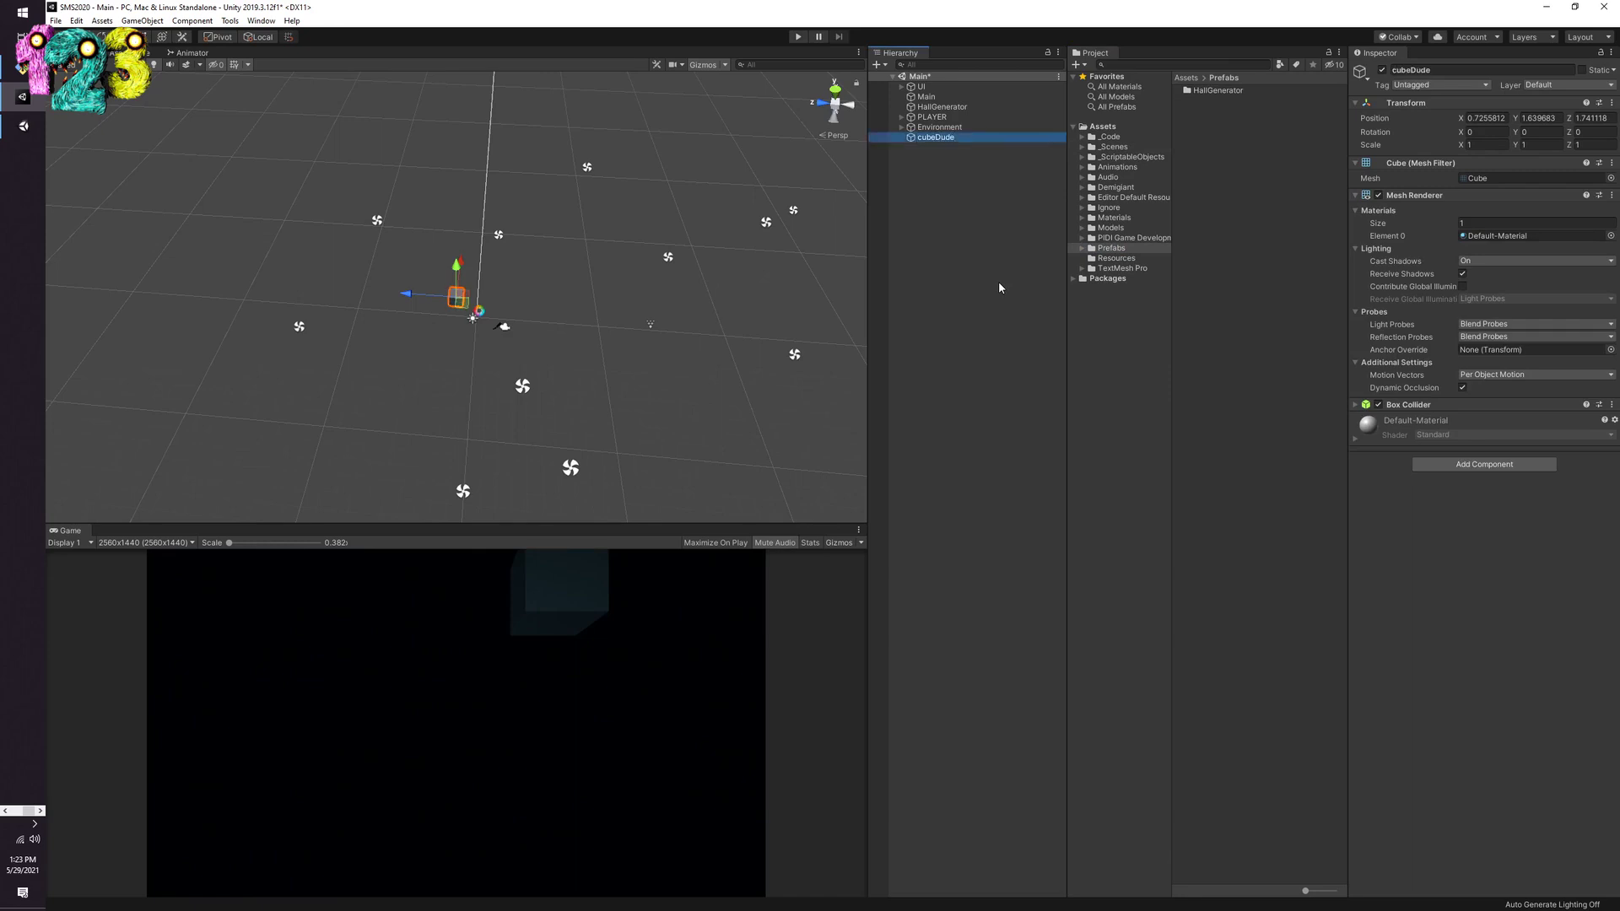
Step: Move cubeDude to about X -3.72, Z 8.73 in the scene
click(944, 202)
click(935, 138)
mouse_move(407, 295)
mouse_down()
mouse_move(322, 288)
mouse_move(385, 264)
mouse_move(380, 296)
mouse_up()
scroll(390, 317, down, 5)
middle_drag(390, 317, 423, 301)
scroll(423, 300, up, 12)
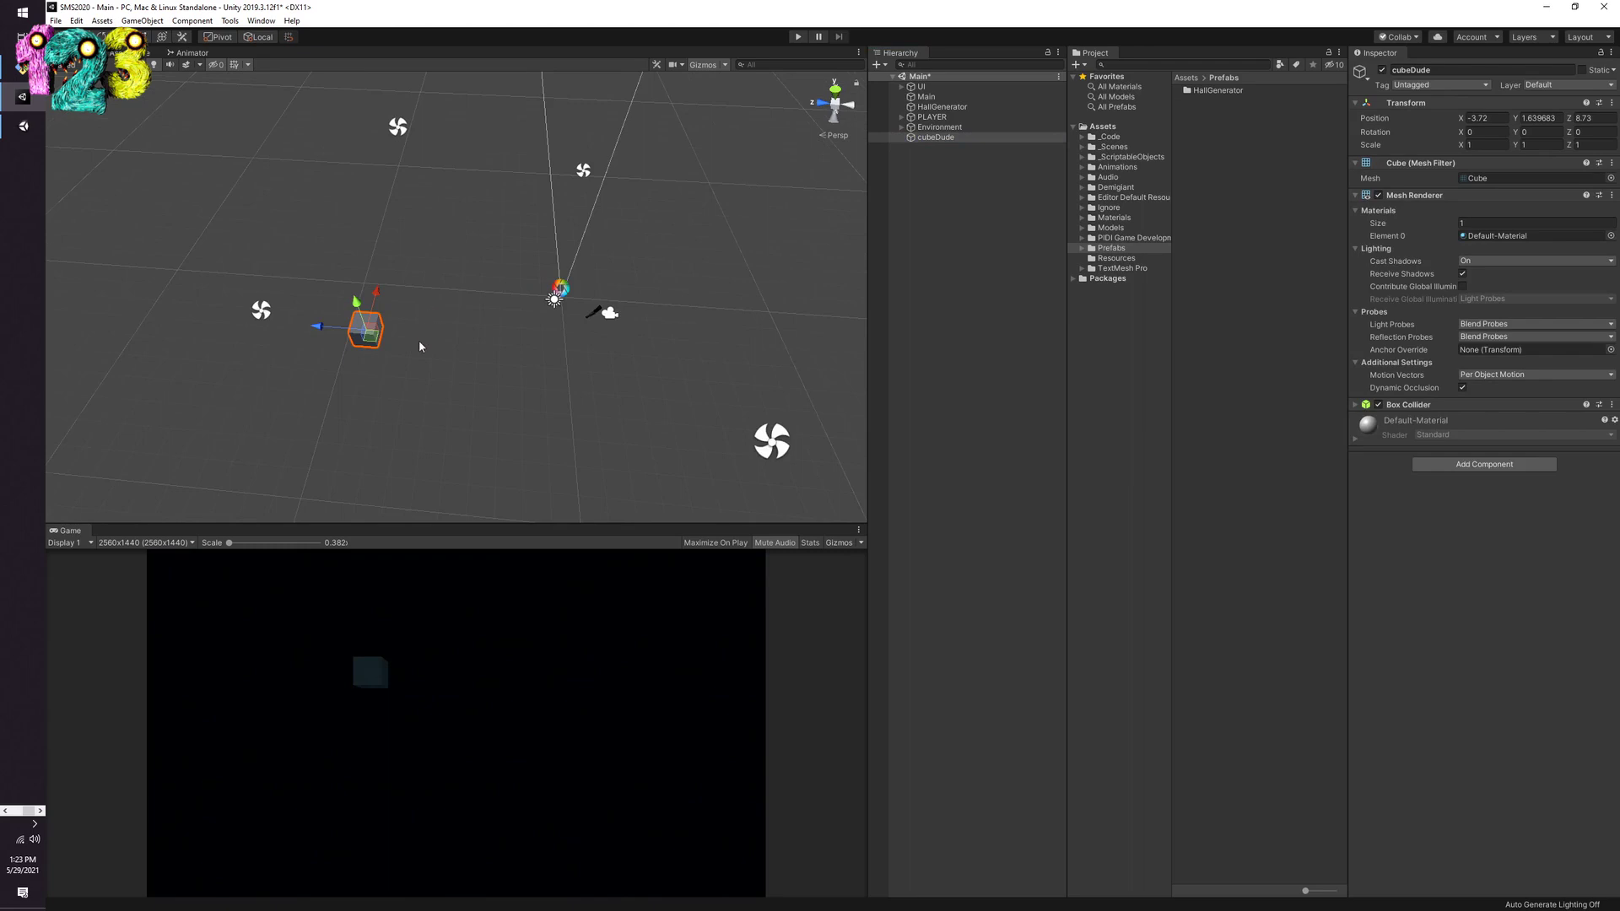
Step: Turn off scene lighting in the Scene view so the cube is shown with default lighting
click(840, 263)
click(154, 64)
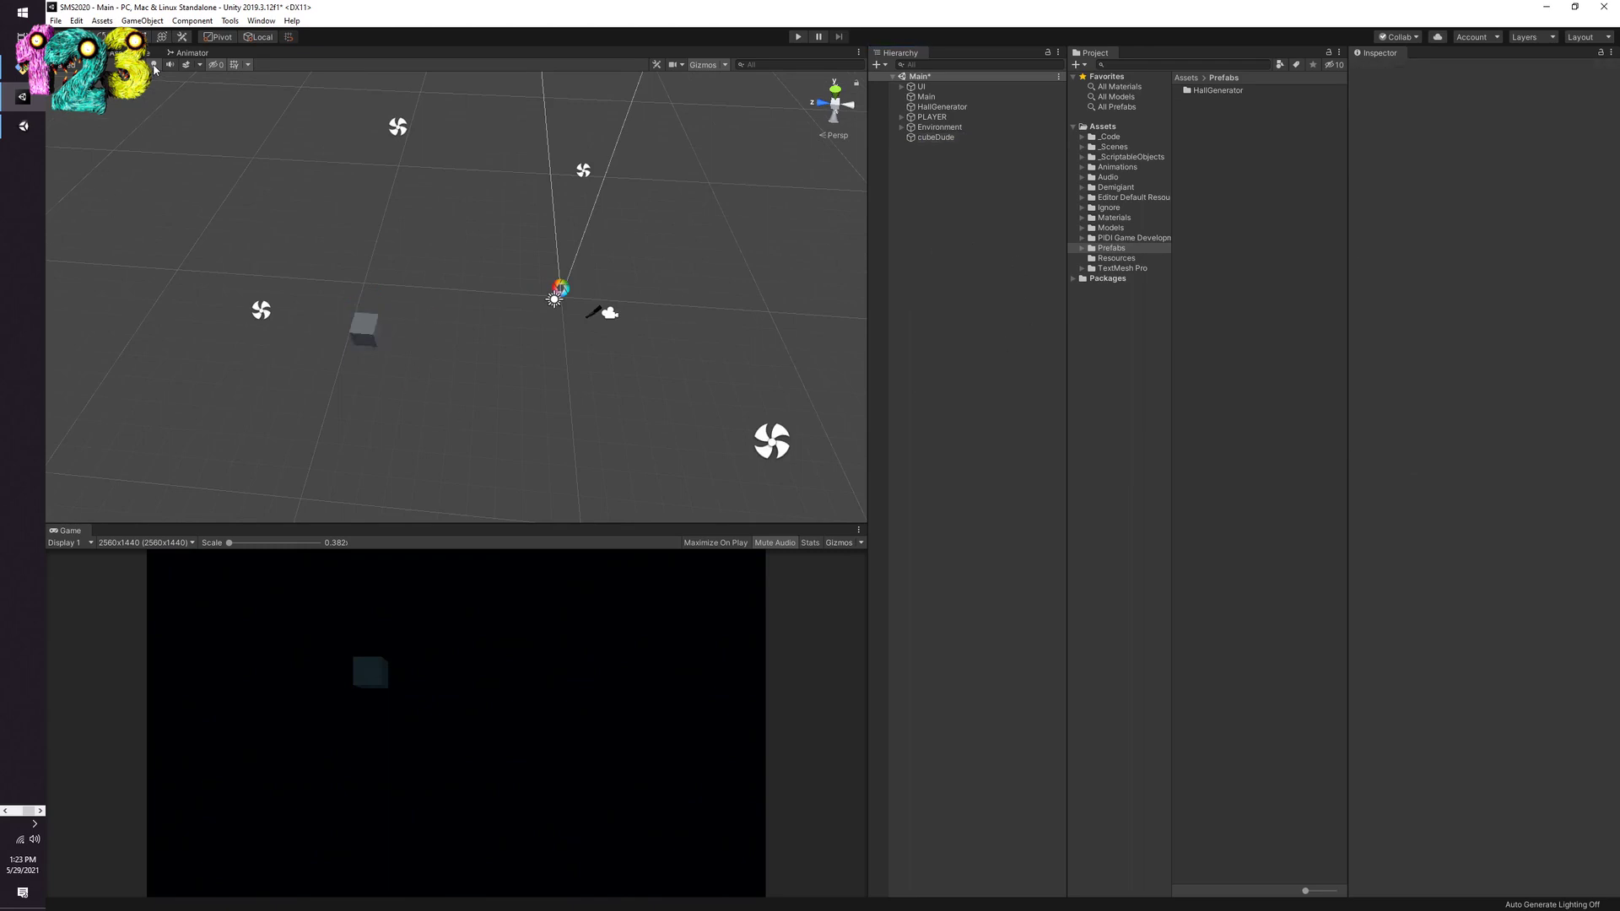
middle_drag(393, 328, 447, 291)
scroll(448, 297, up, 3)
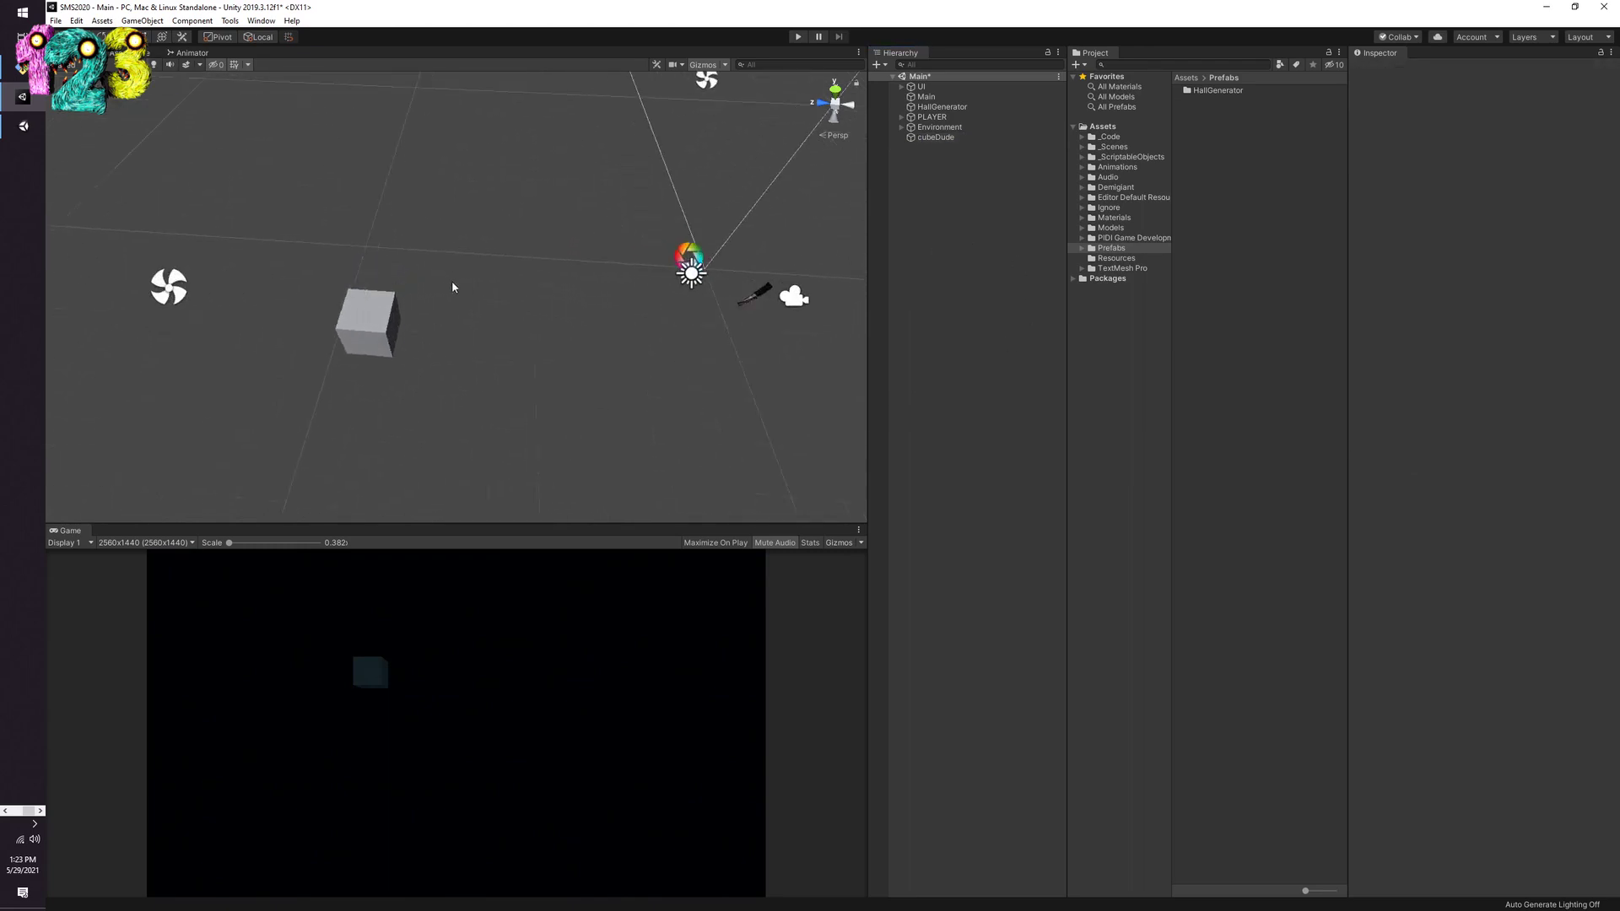
Step: Create a new material in the Prefabs folder, keeping its default name
click(955, 138)
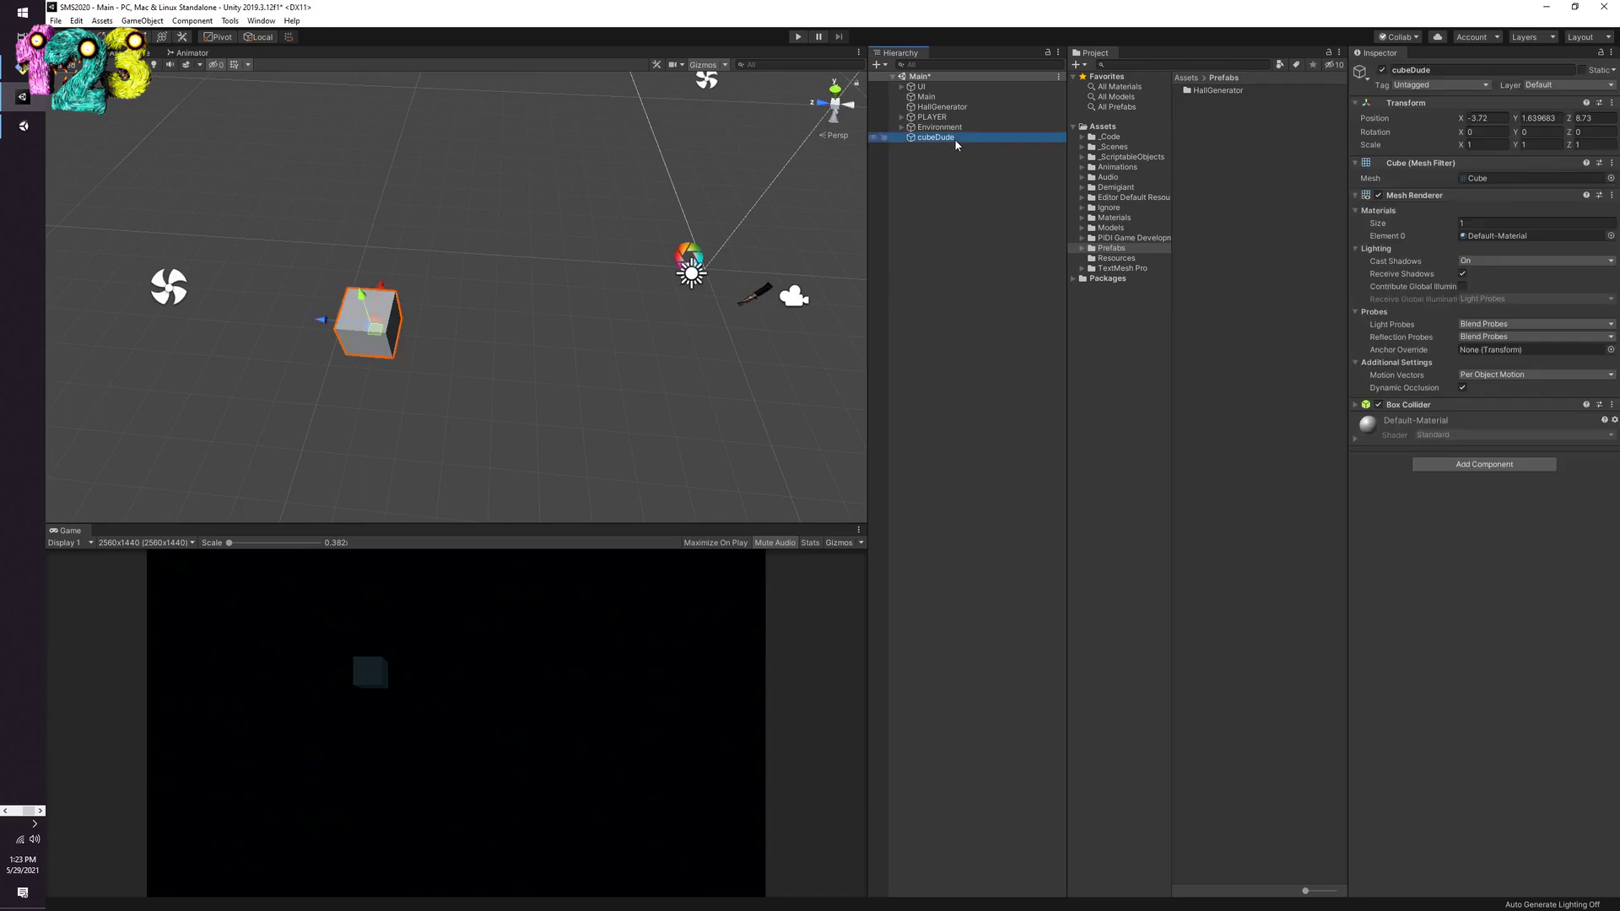
right_click(1230, 223)
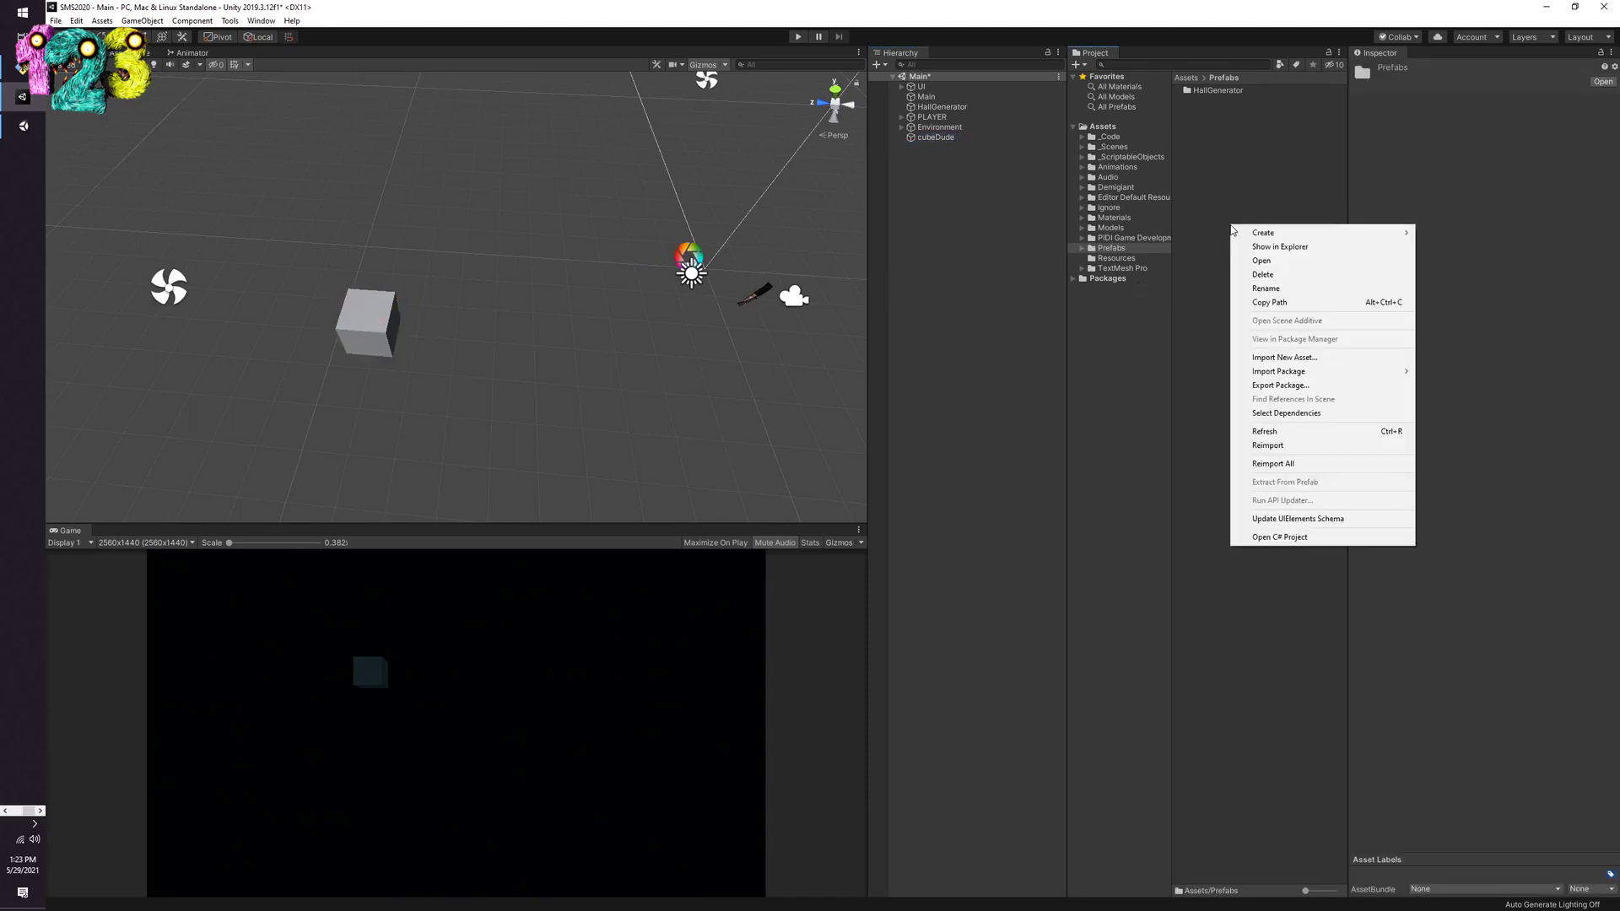
mouse_move(1255, 238)
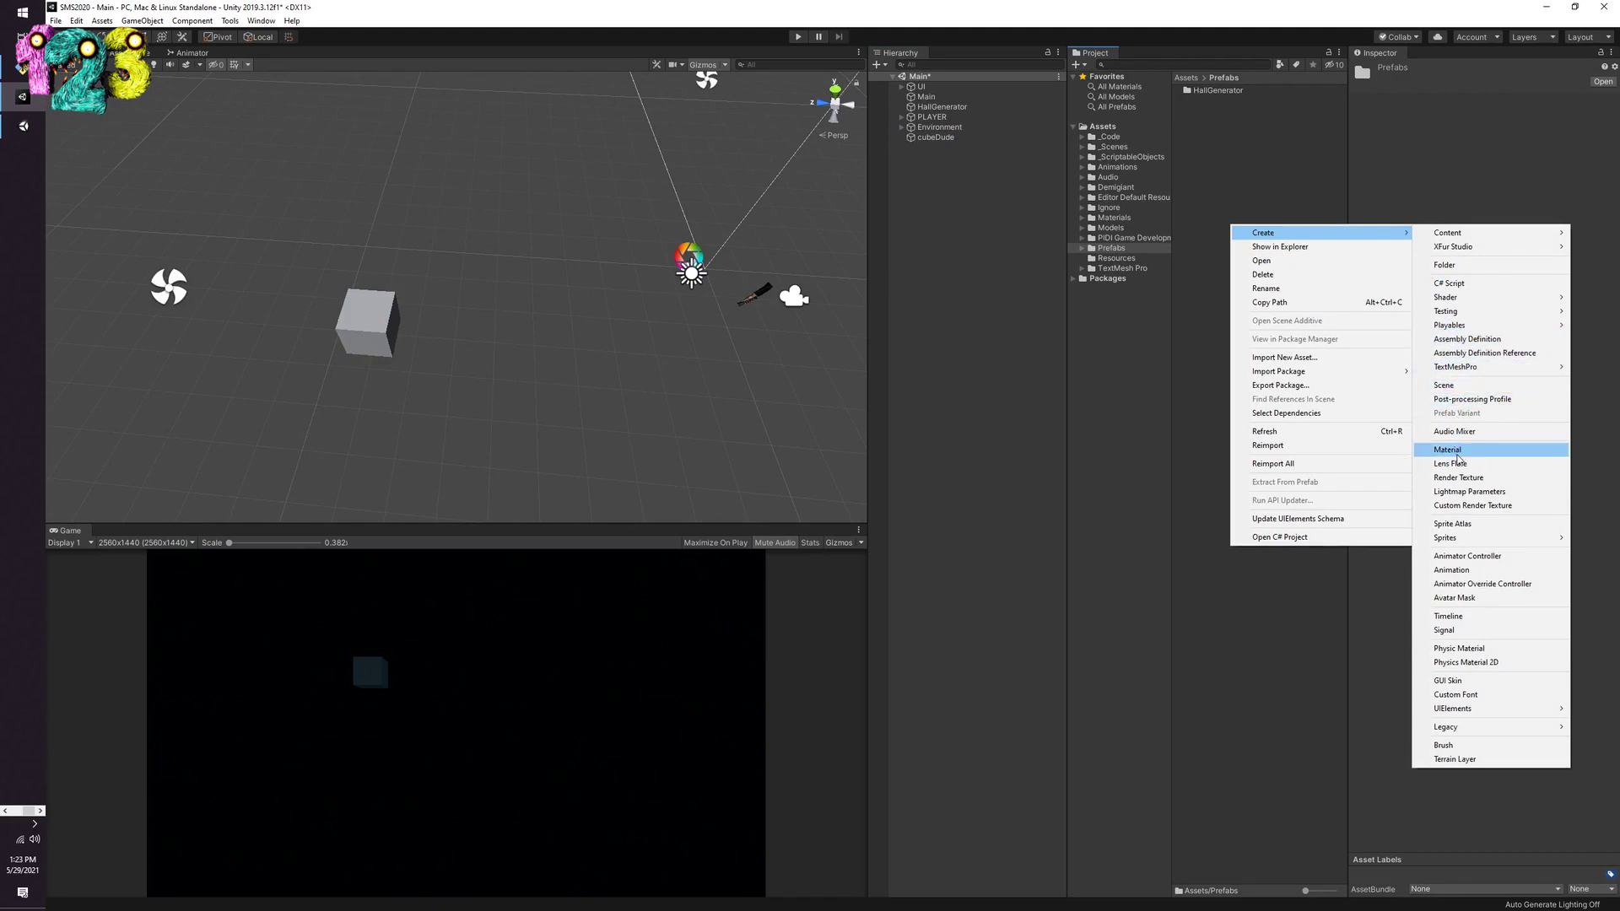
click(1459, 450)
click(1227, 115)
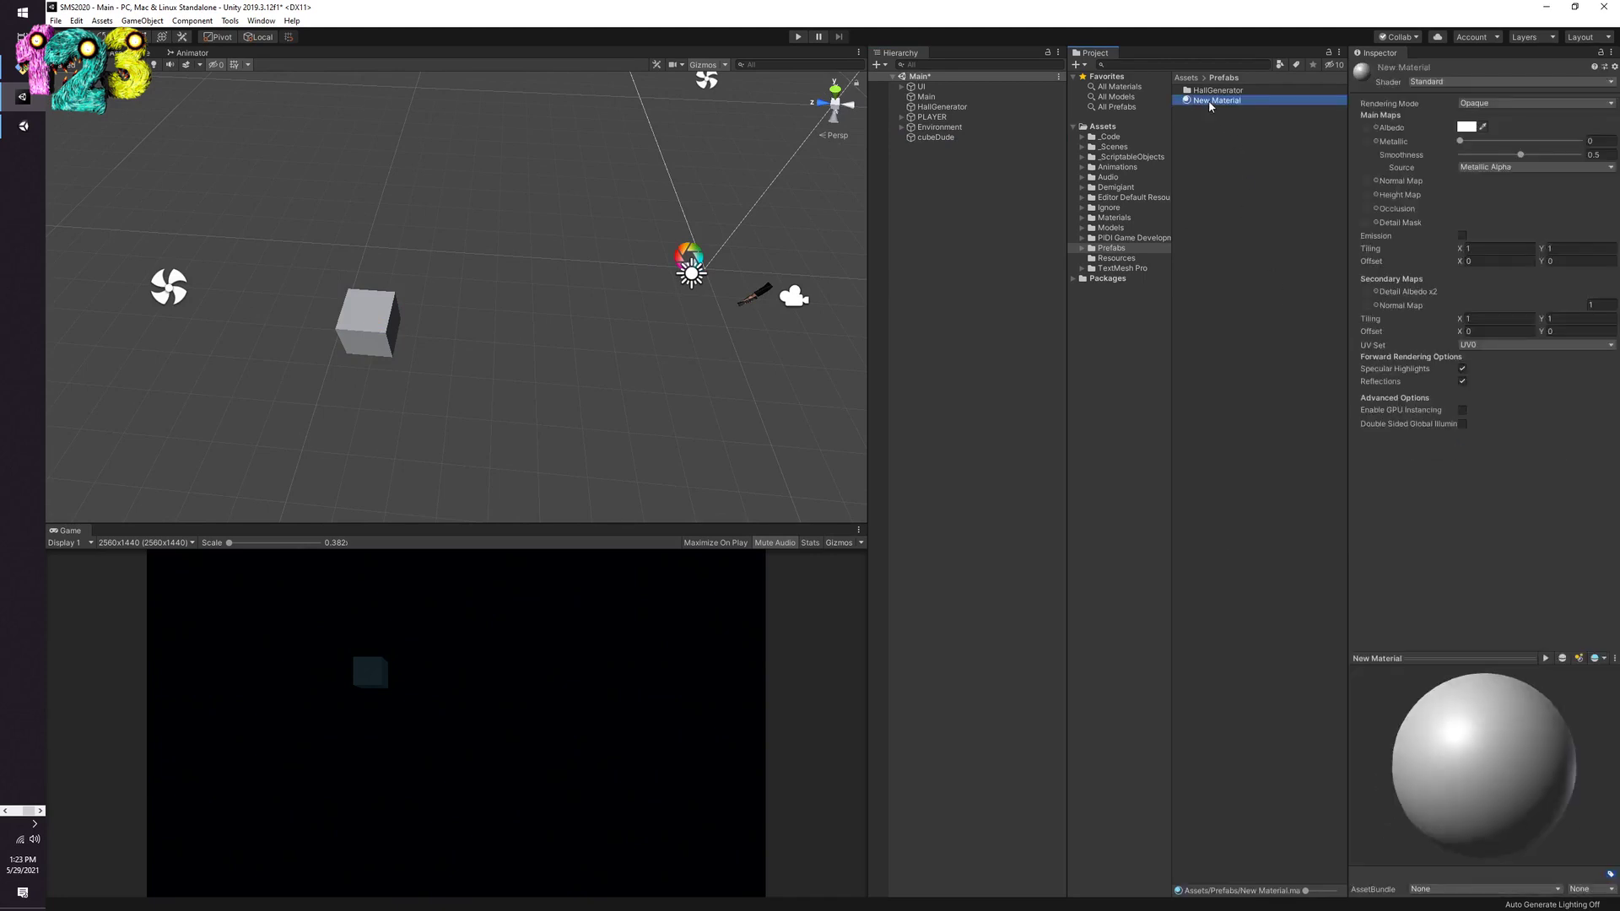
Step: Set the new material's albedo colour to a red of about R 0.97, G 0.22, B 0.22
click(1211, 127)
click(1219, 92)
click(1218, 102)
click(1467, 126)
click(1559, 388)
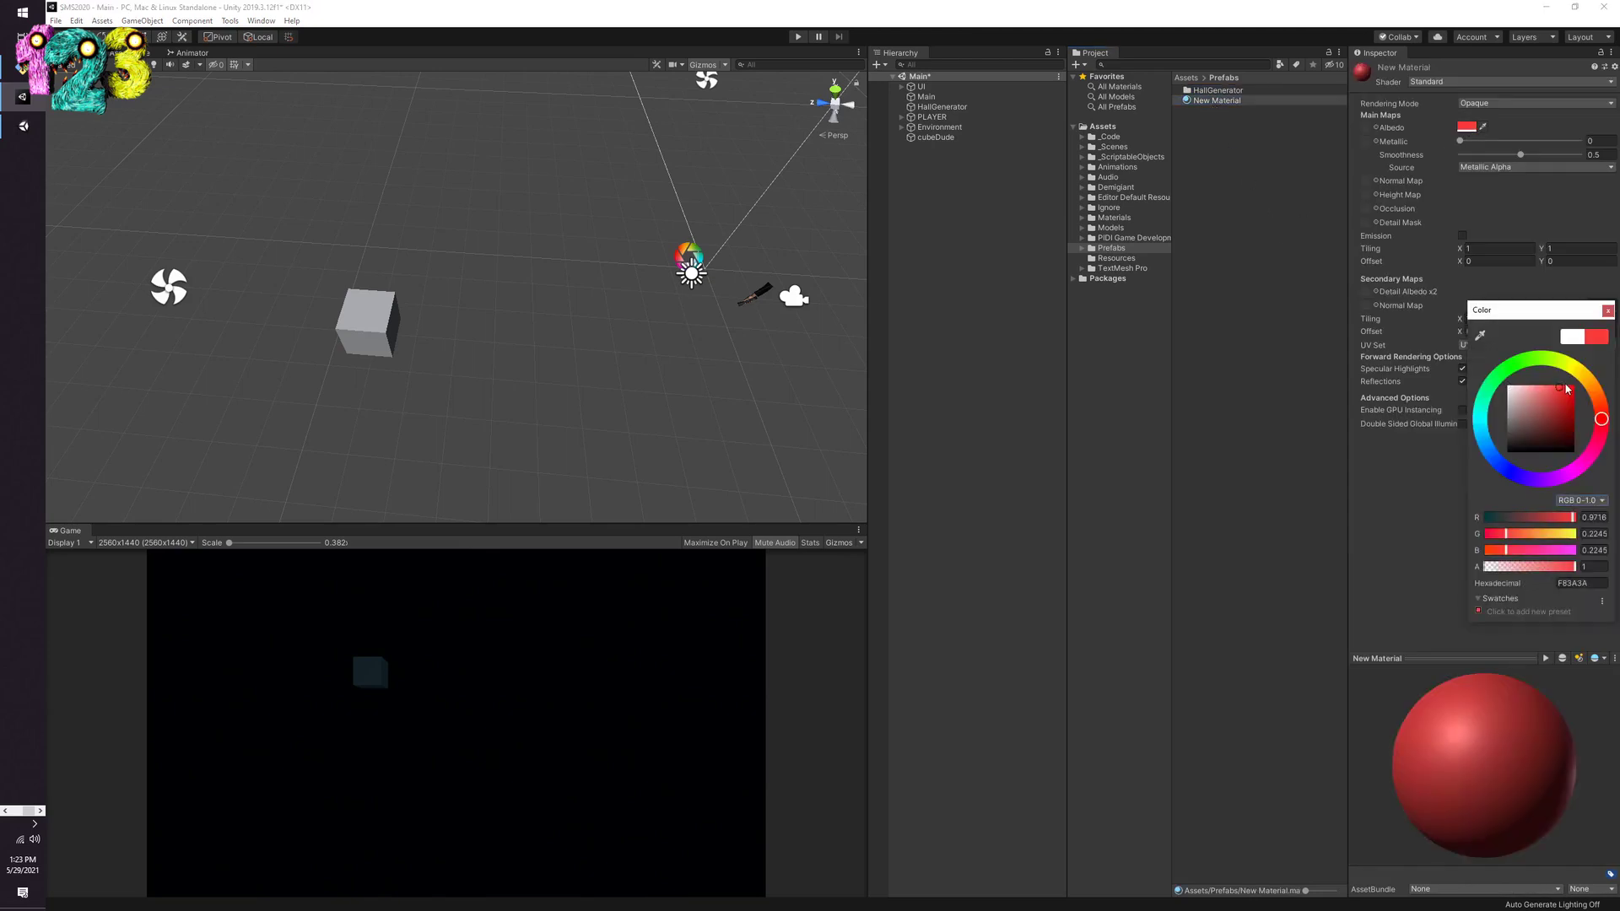
click(1607, 311)
click(1223, 144)
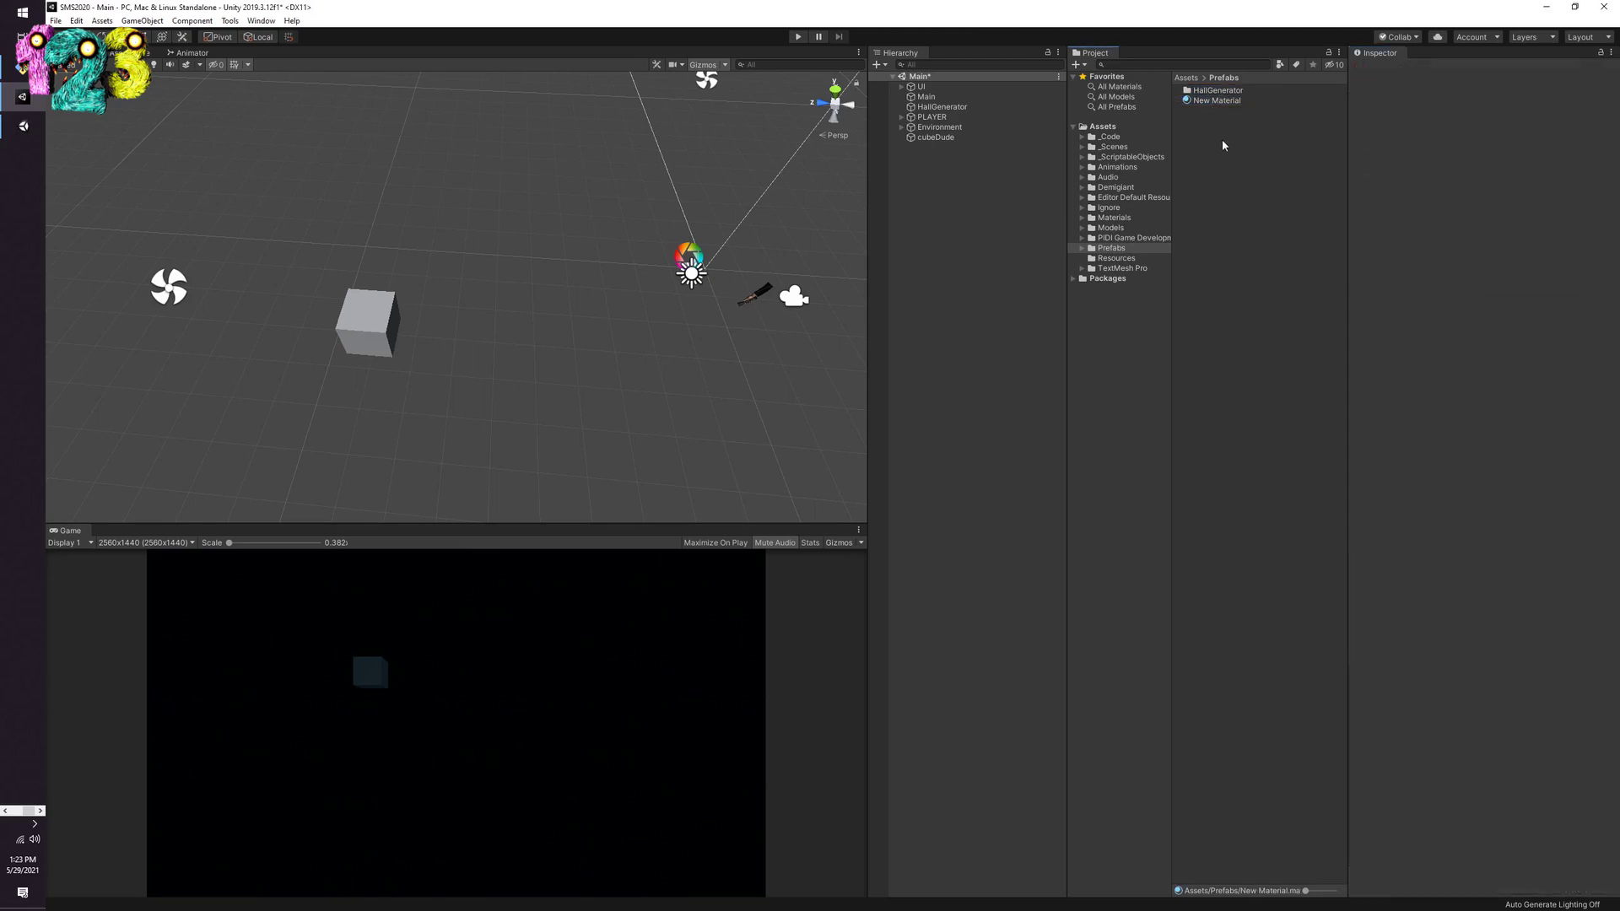
Step: Rename the red material in the Prefabs folder to cubeDudeSkin and reselect it
click(1216, 101)
click(1216, 100)
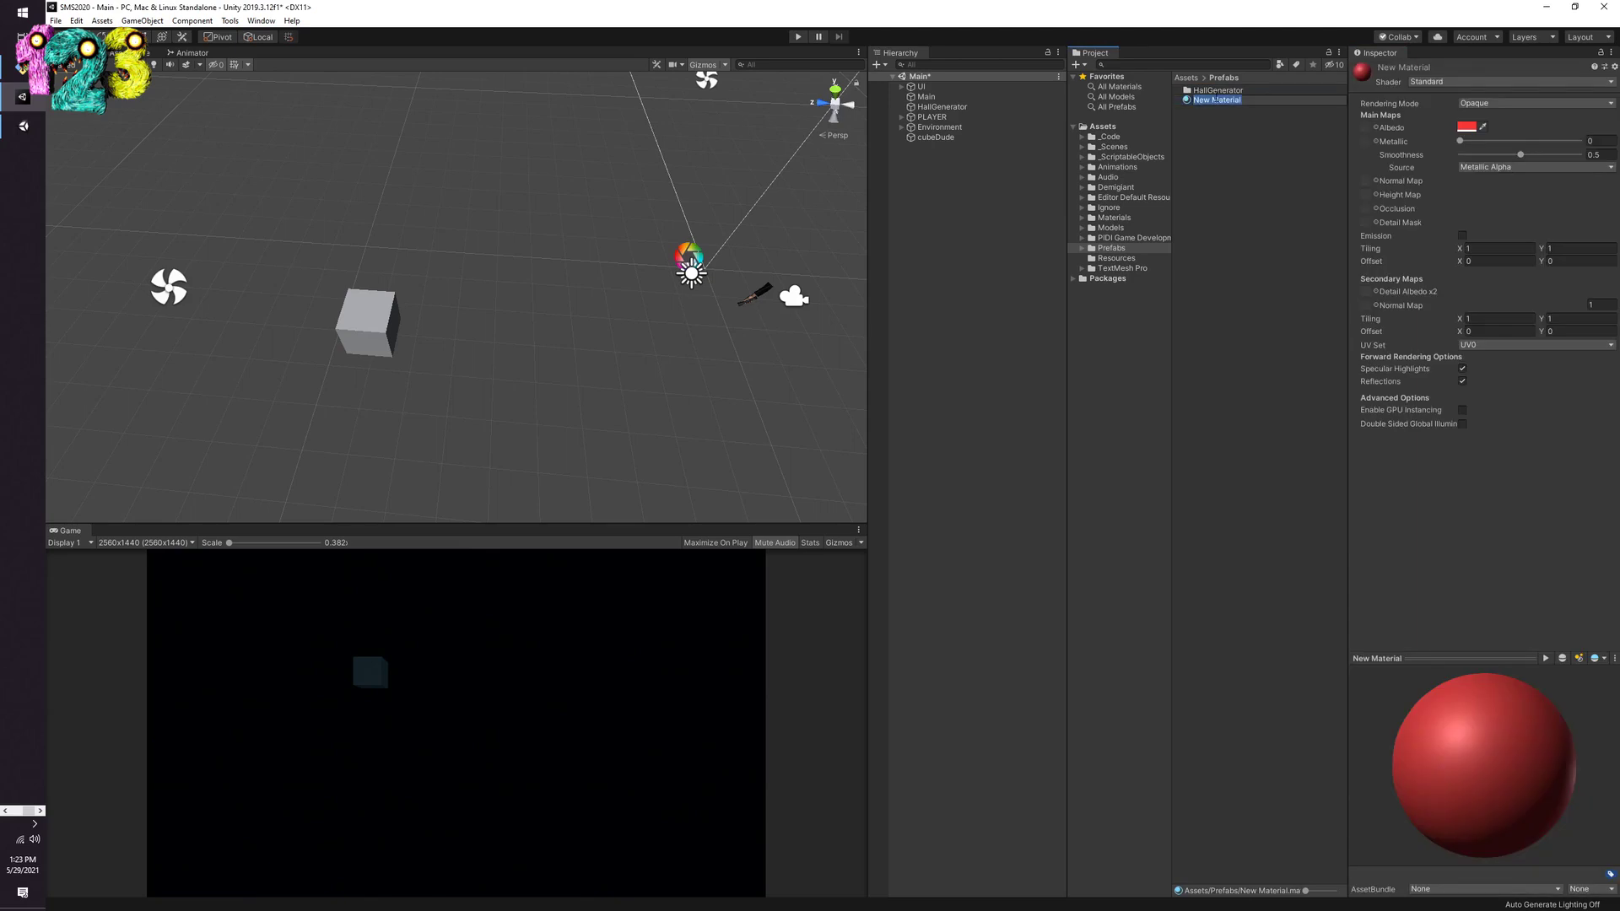
text(cubeDudeSkin)
key(Return)
click(1221, 127)
click(1225, 101)
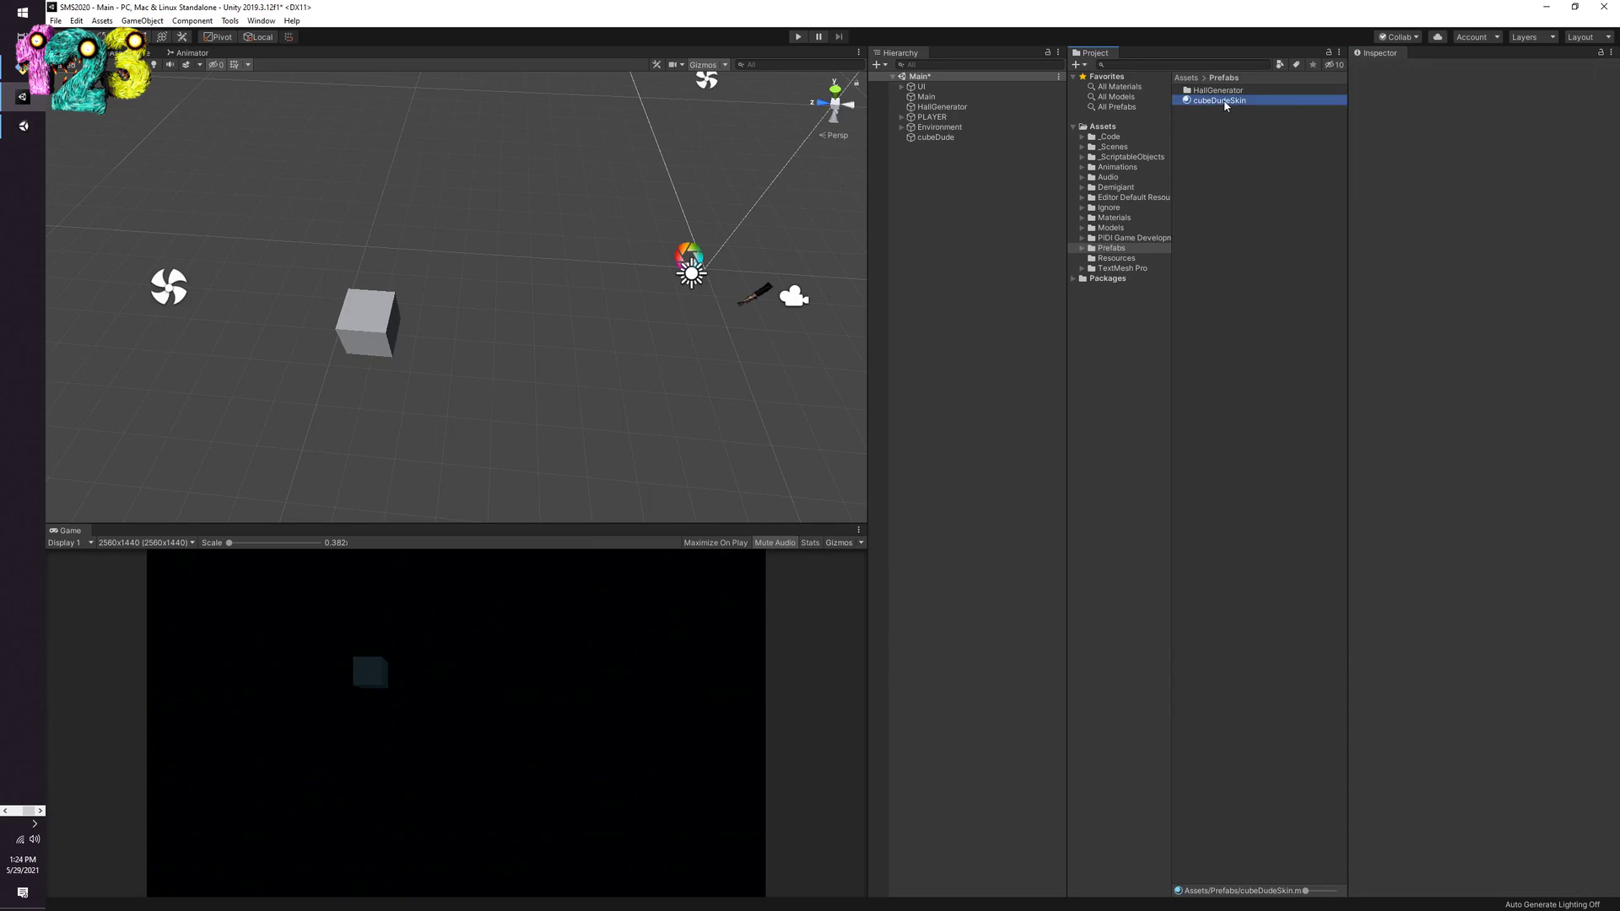
Step: Apply the cubeDudeSkin material to the cube in the scene and move the cube along X to about -3.1
drag(1225, 103, 368, 324)
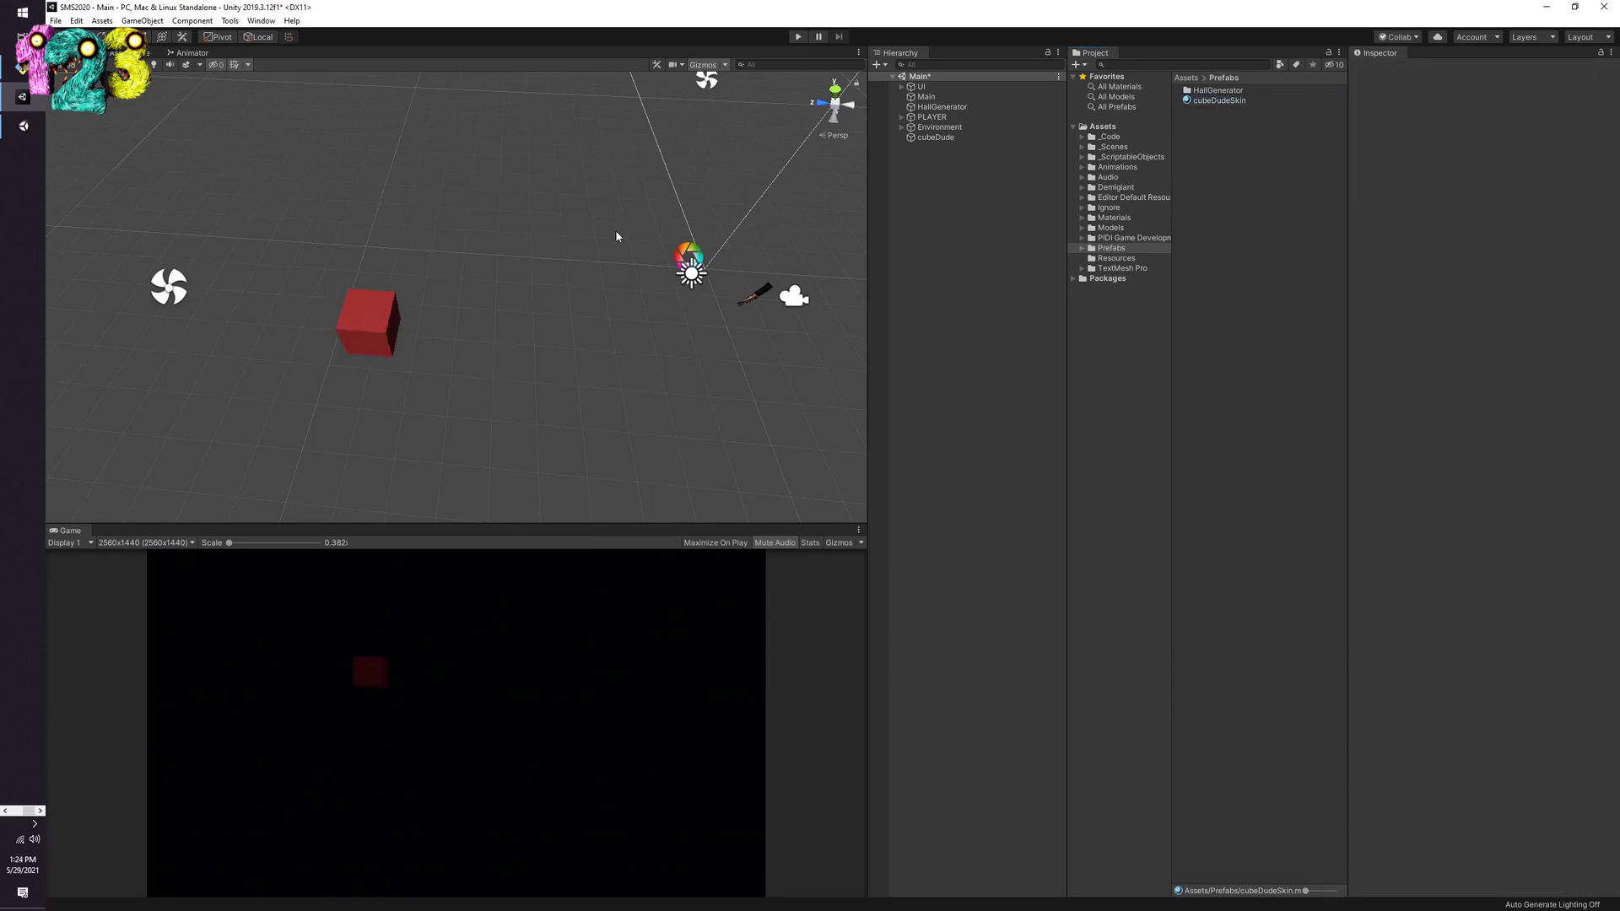
click(936, 136)
scroll(452, 326, down, 2)
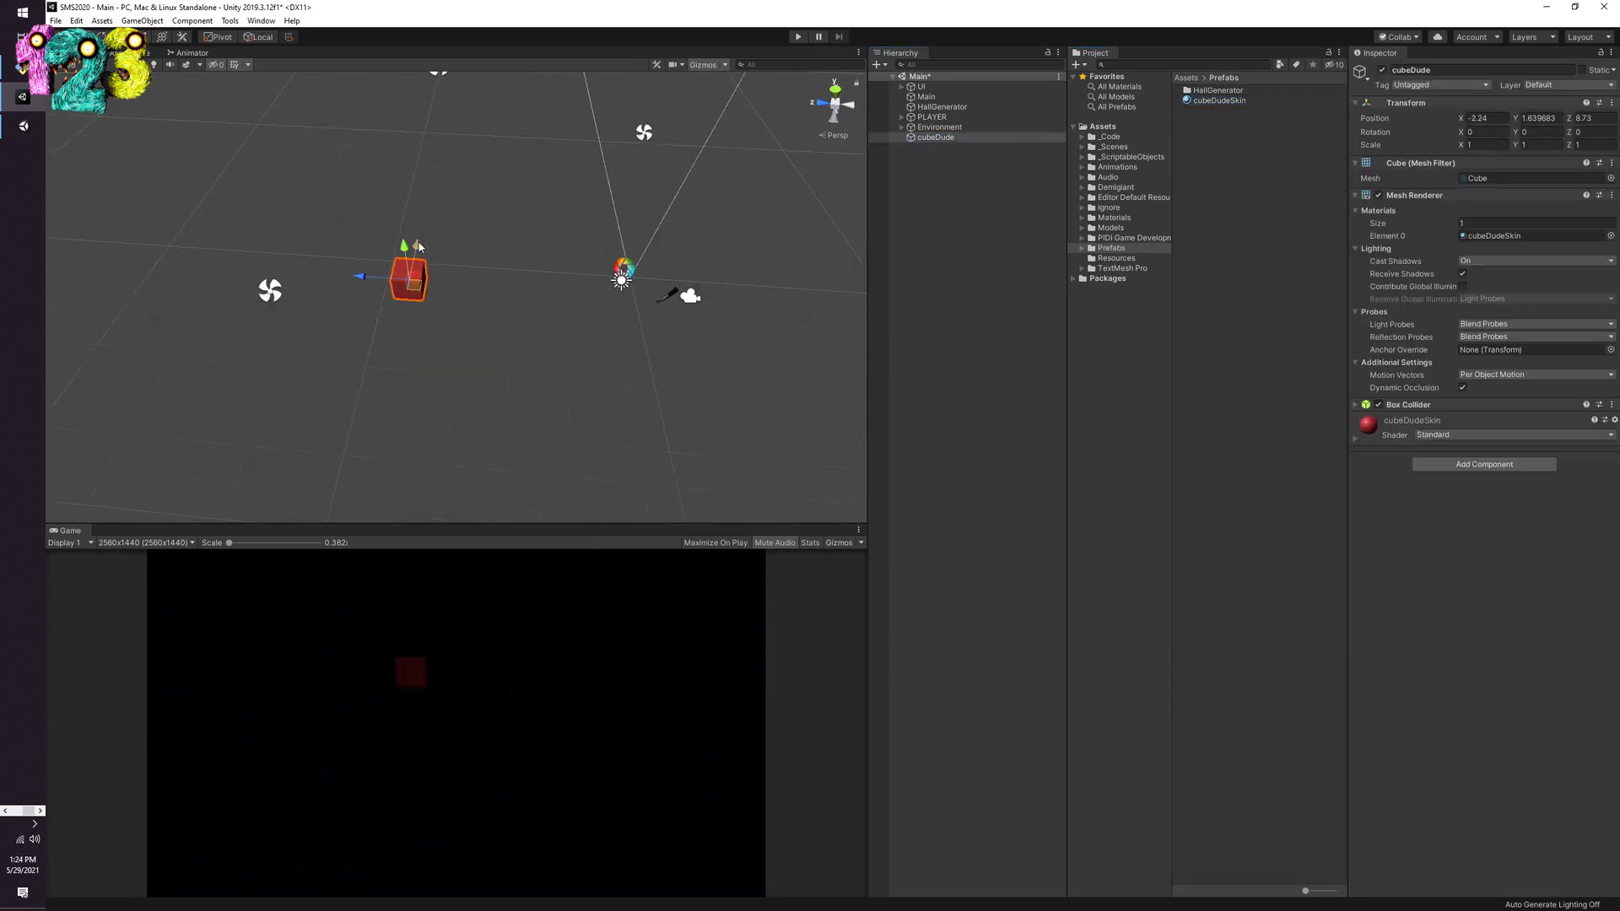
drag(411, 298, 295, 270)
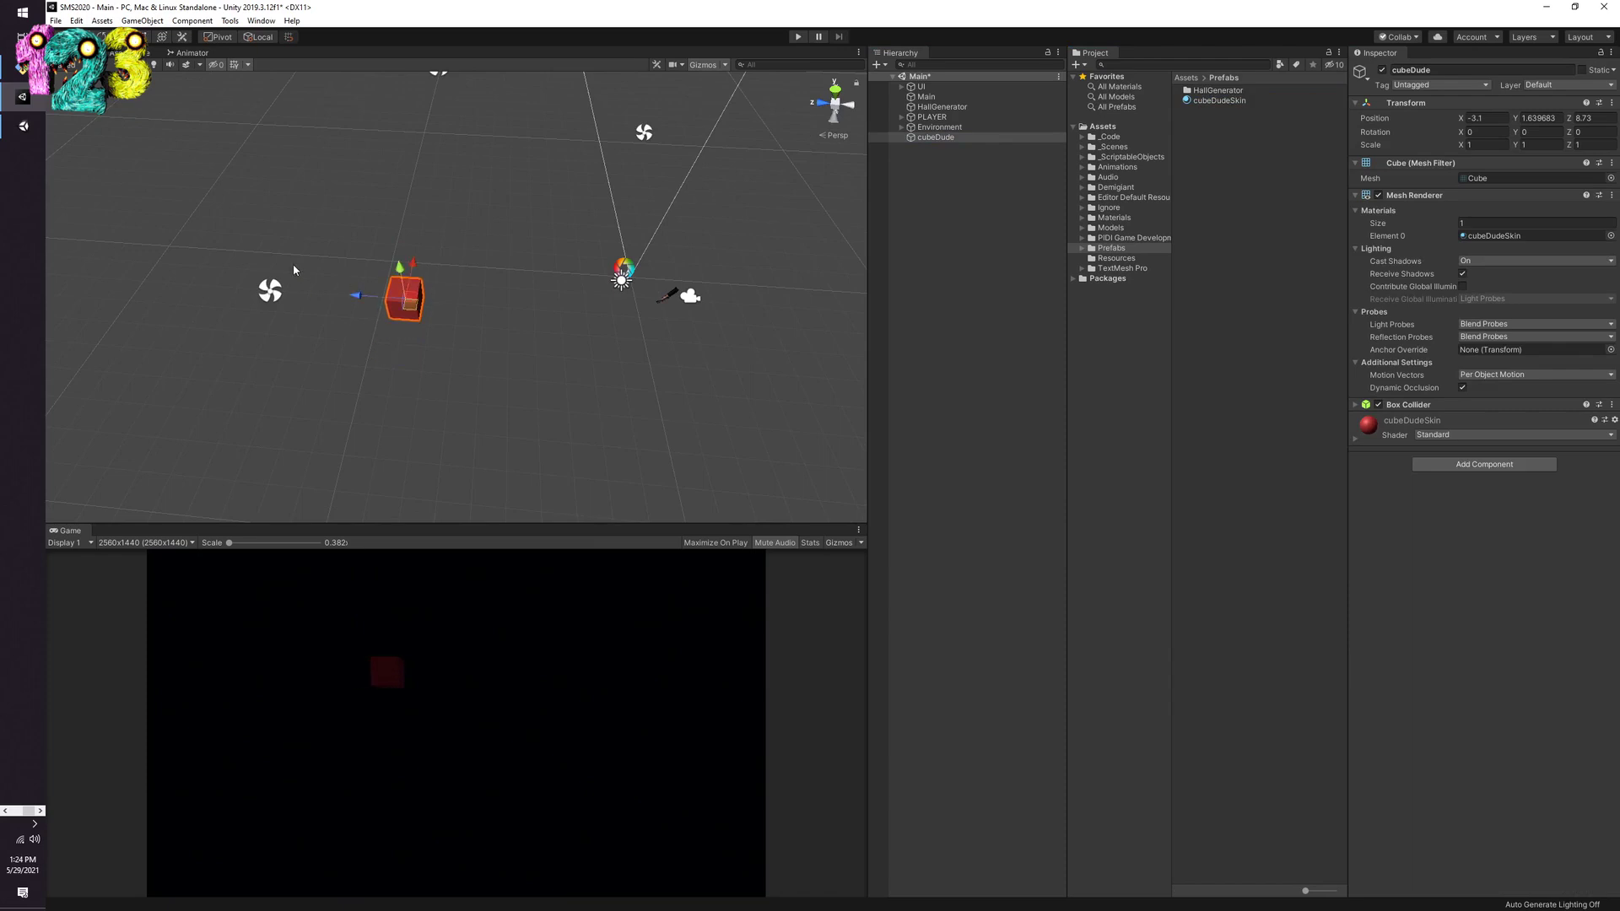
click(23, 126)
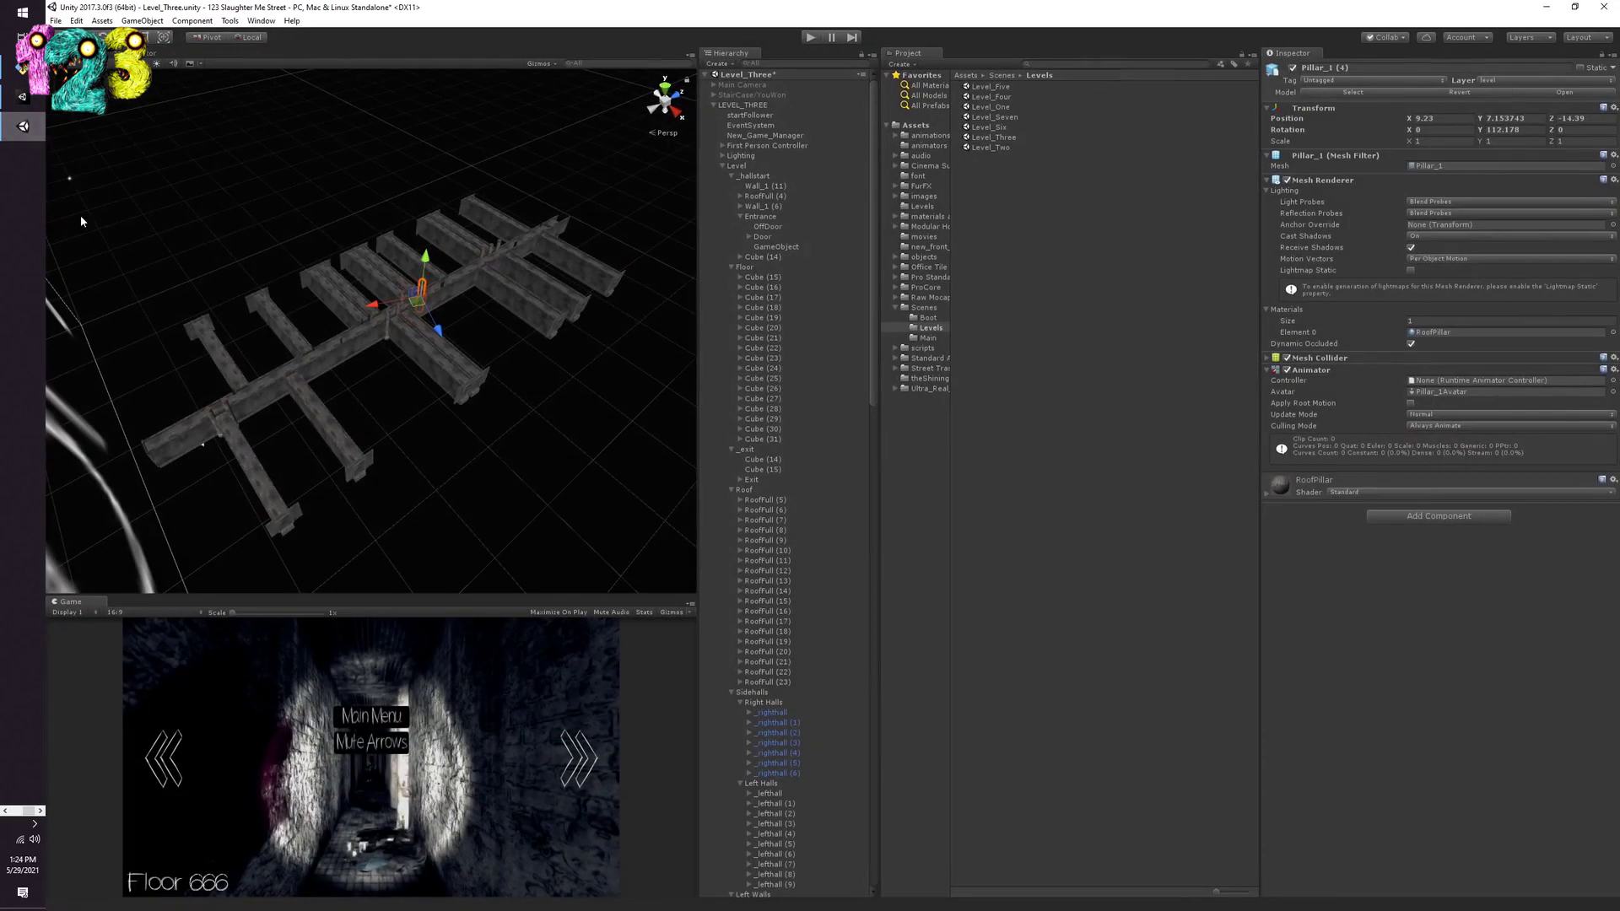
click(1551, 10)
Step: Duplicate cubeDude twice and vertex-snap the copies in a row along X at about -4.1 and -5.1
click(945, 138)
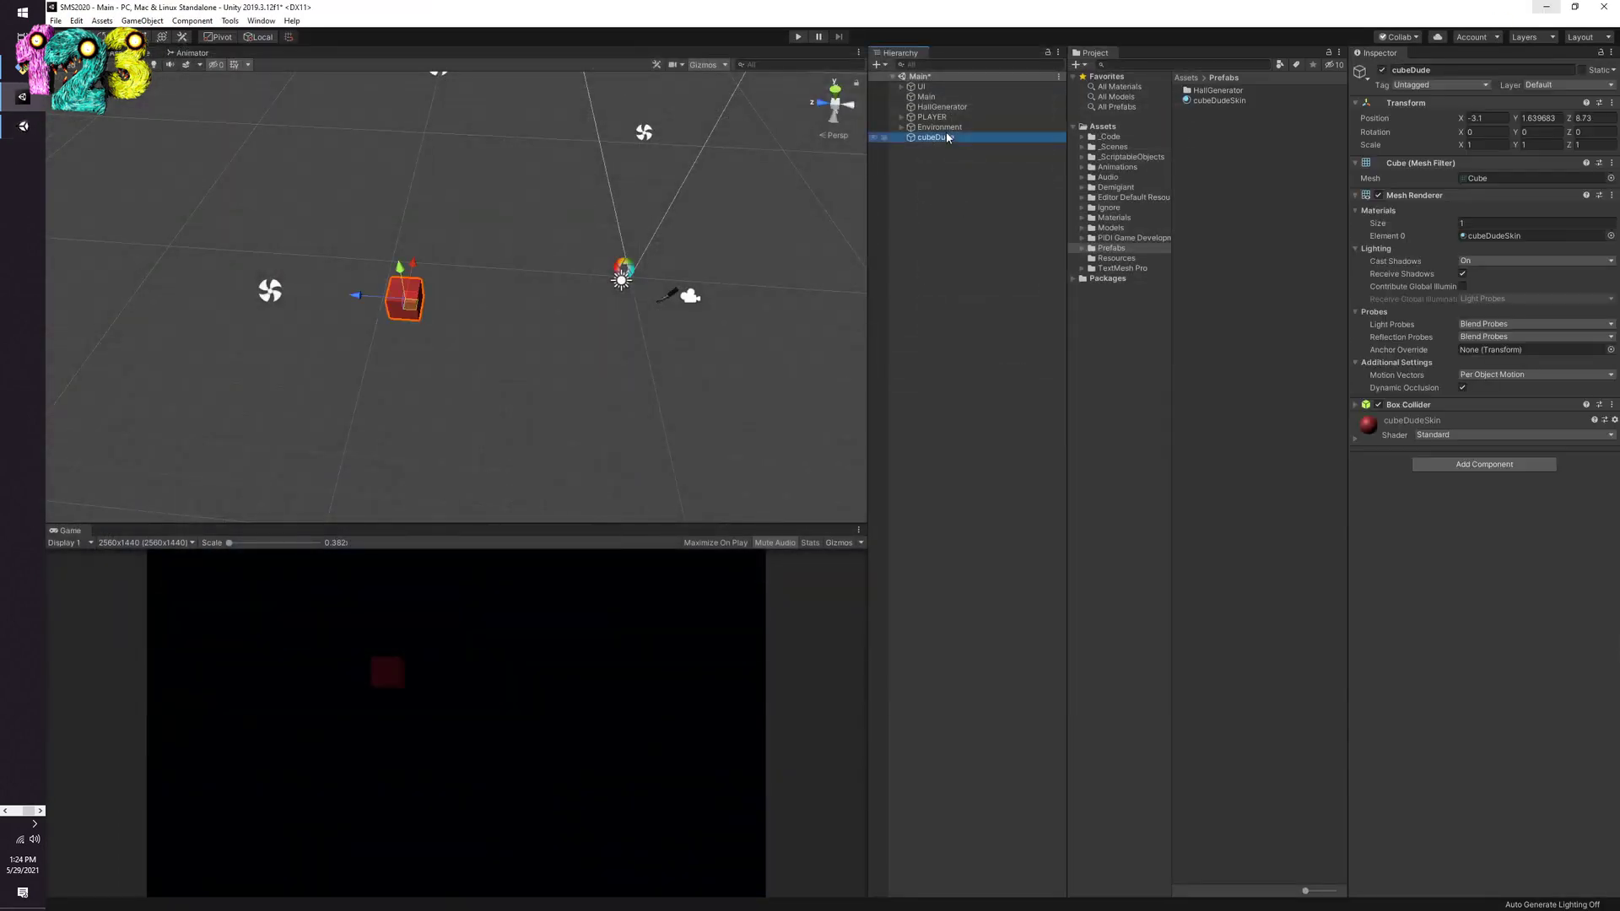
key(ctrl+d)
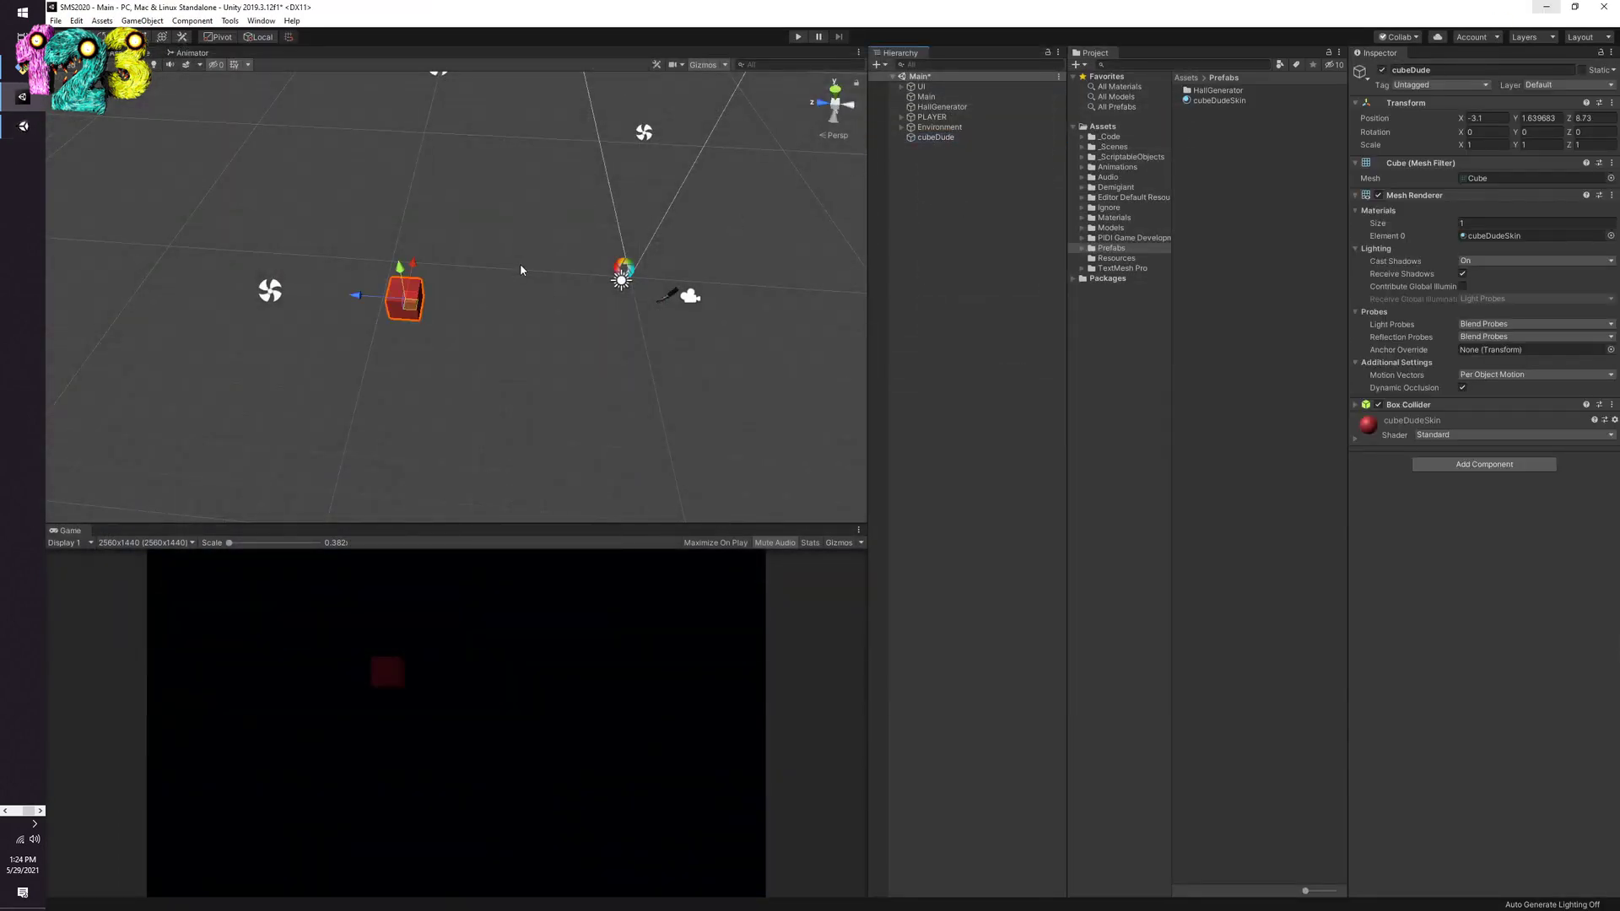
drag(415, 264, 317, 346)
scroll(444, 319, up, 10)
scroll(456, 334, down, 5)
scroll(350, 311, up, 2)
key(v)
key(ctrl+d)
click(401, 404)
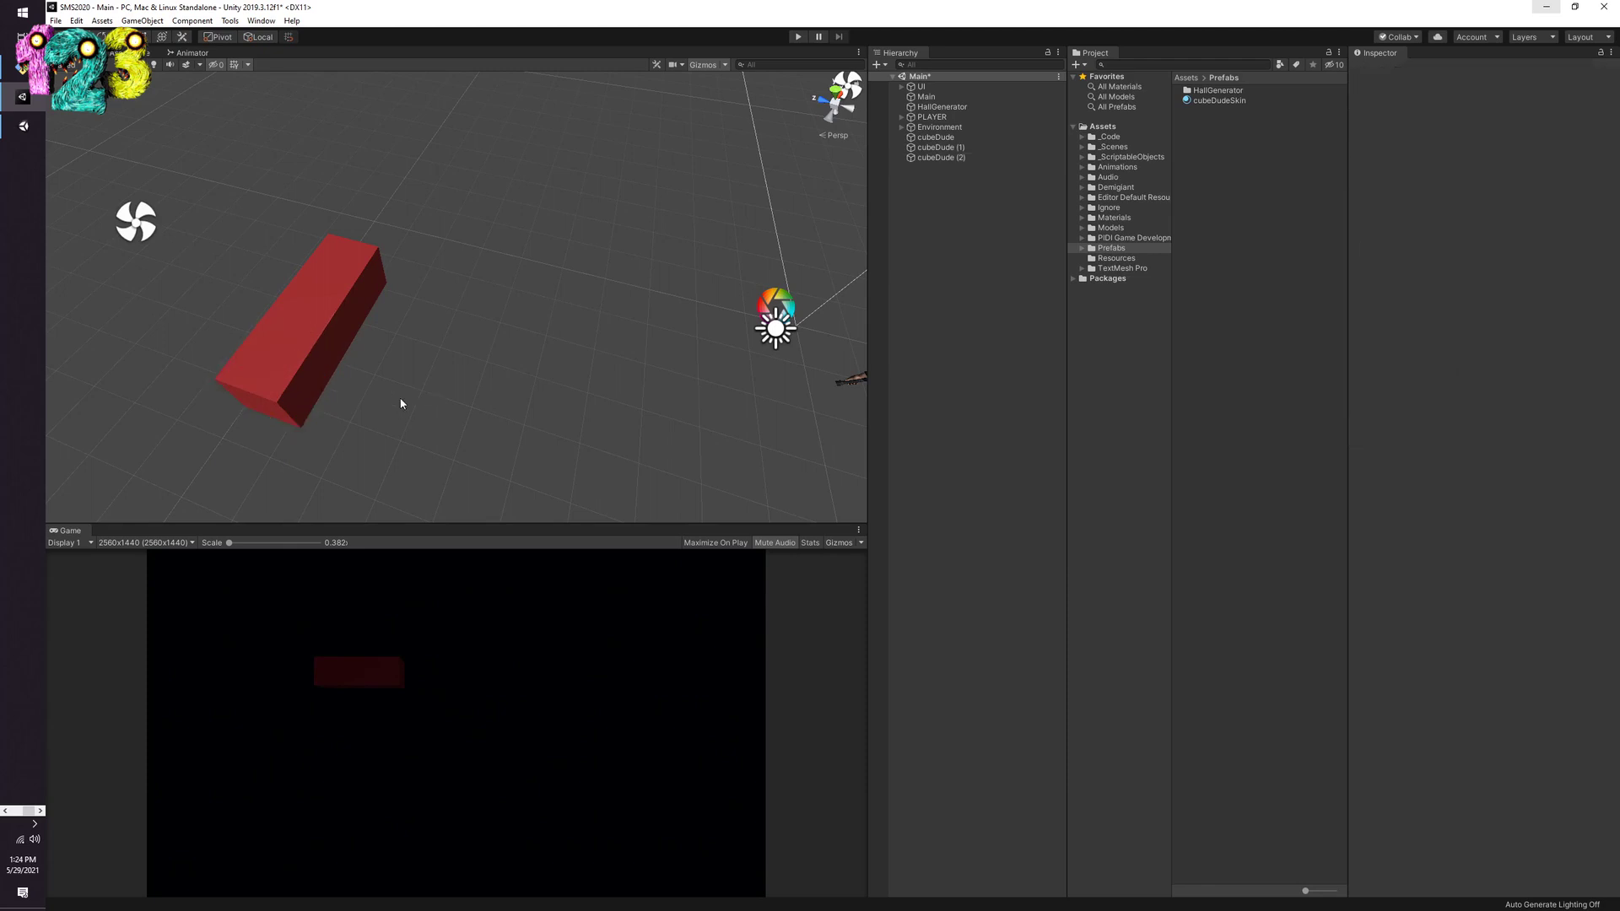
Step: Select cubeDude and its two duplicates one after another to examine them as separate, unlinked objects
click(280, 387)
click(947, 147)
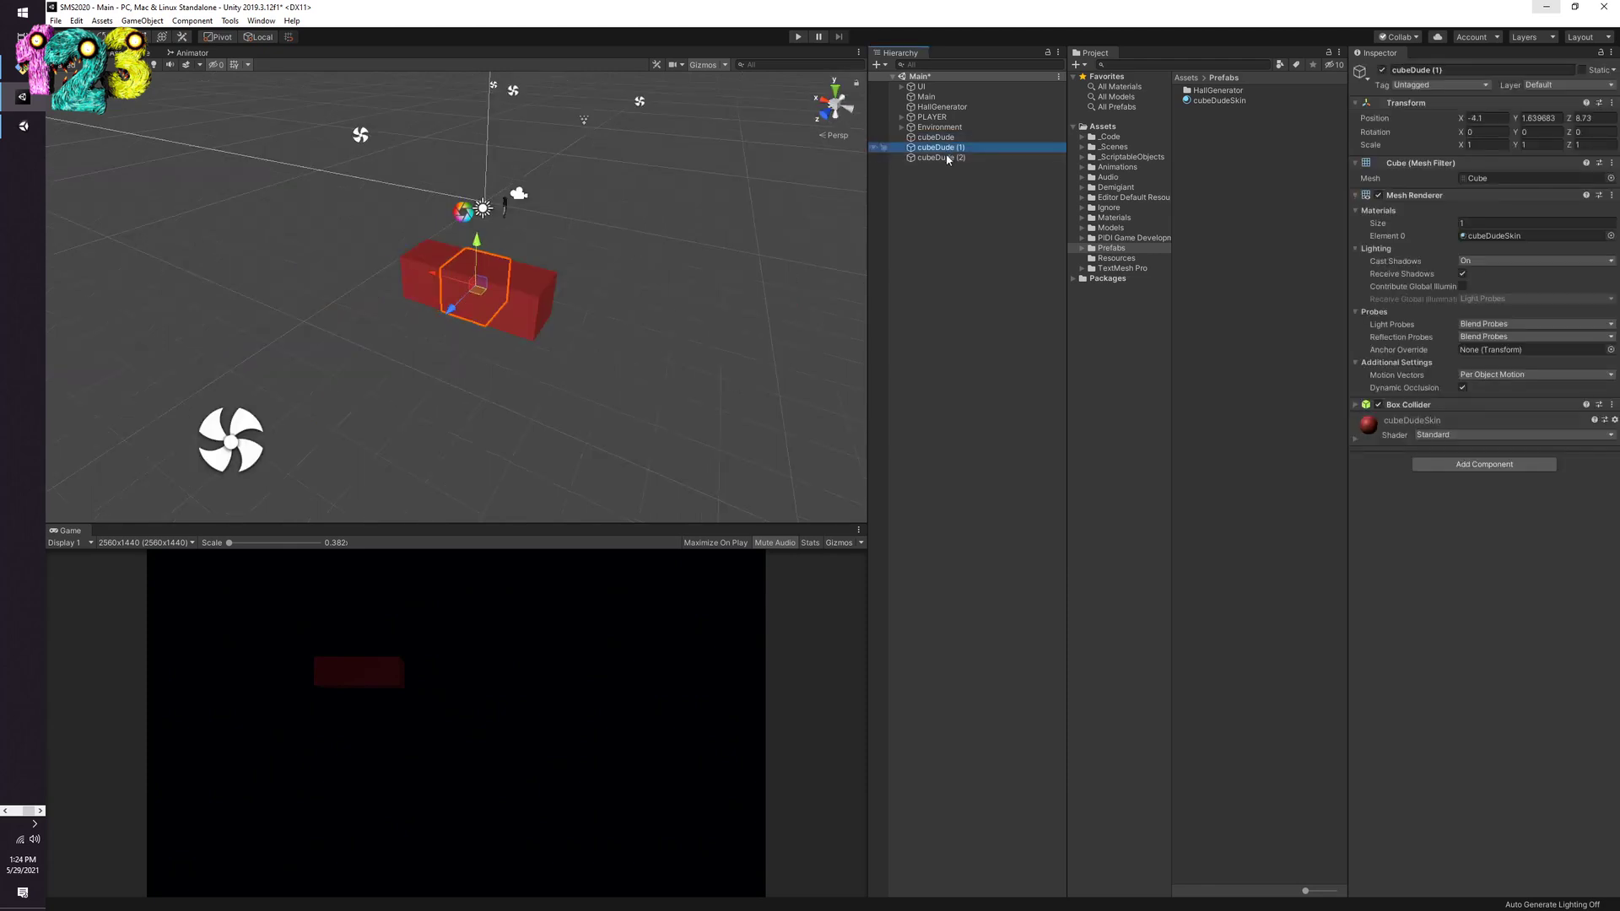
click(948, 157)
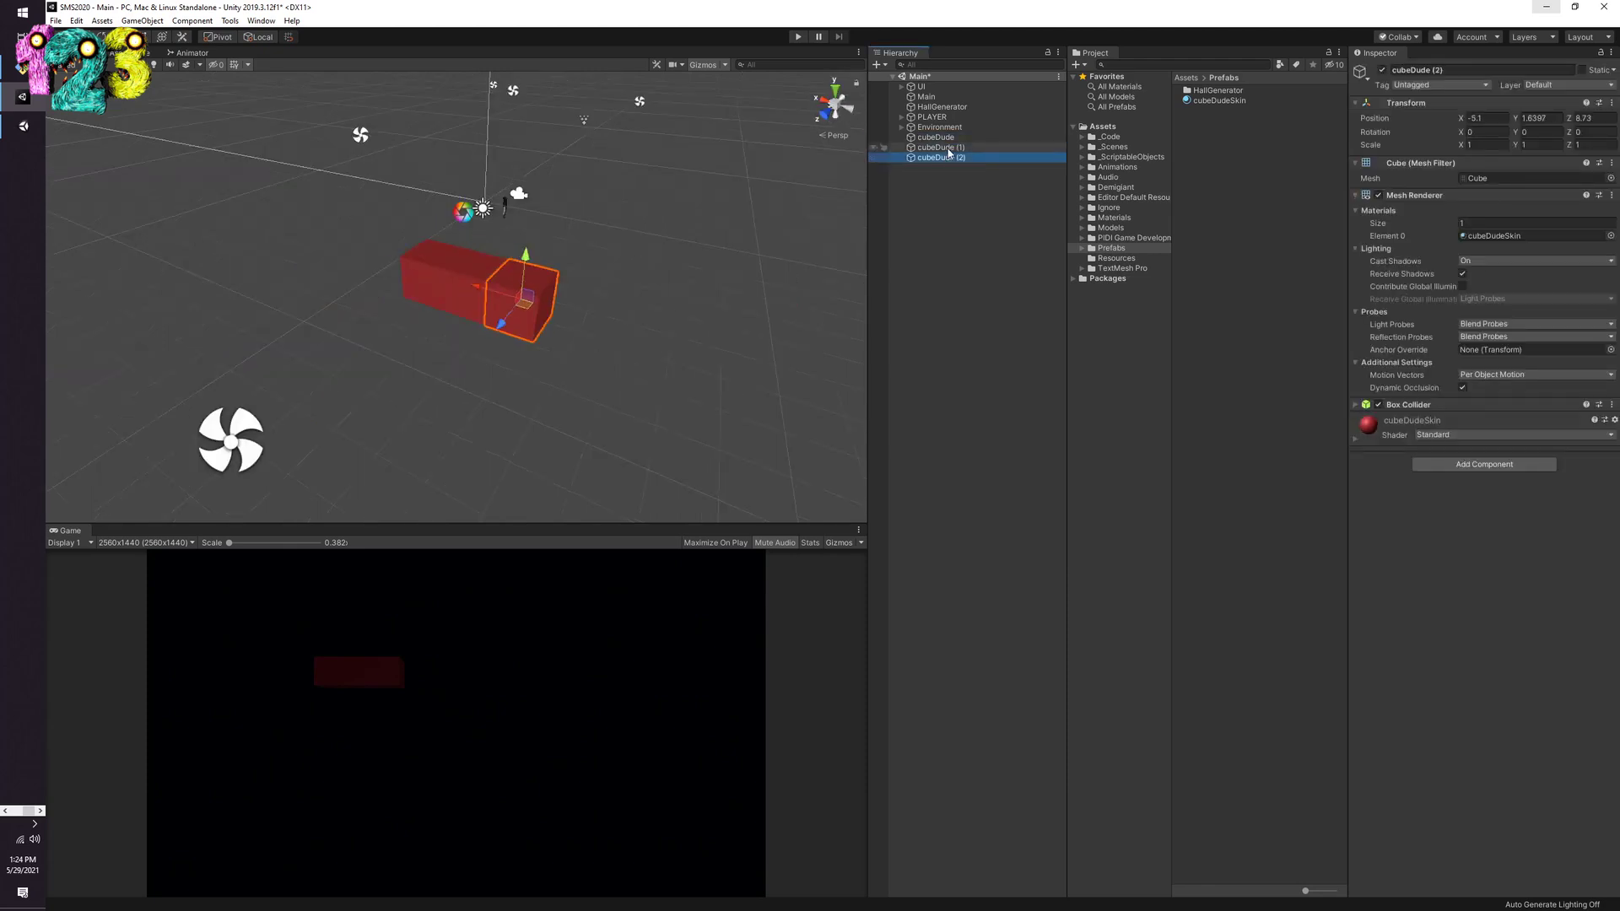
click(948, 148)
click(949, 138)
click(969, 260)
click(935, 139)
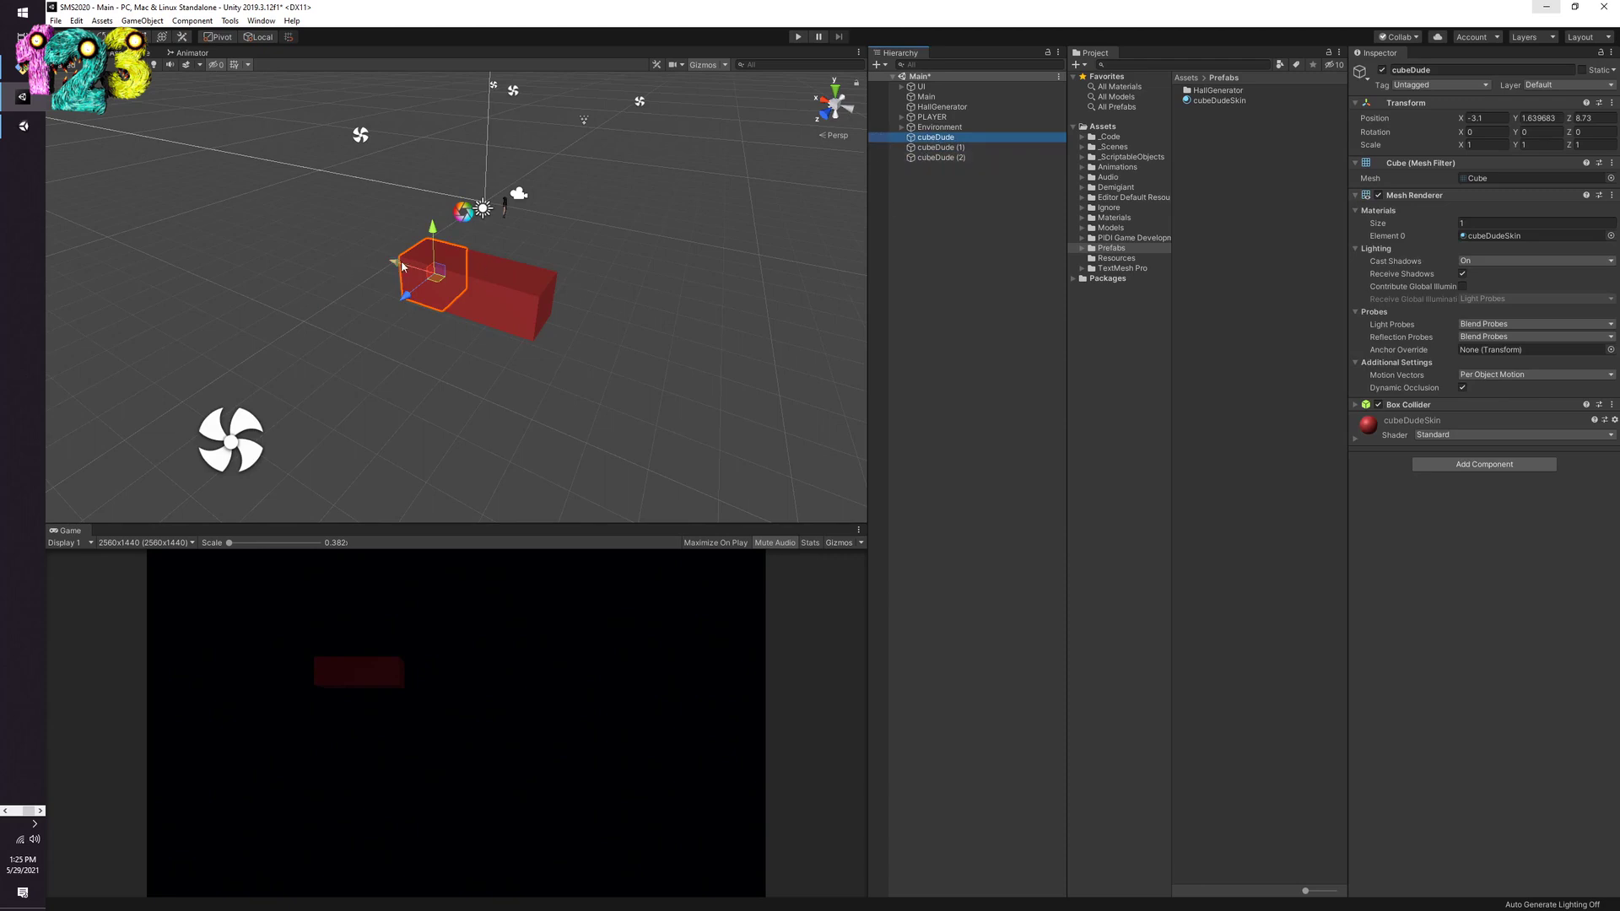
click(933, 231)
click(938, 139)
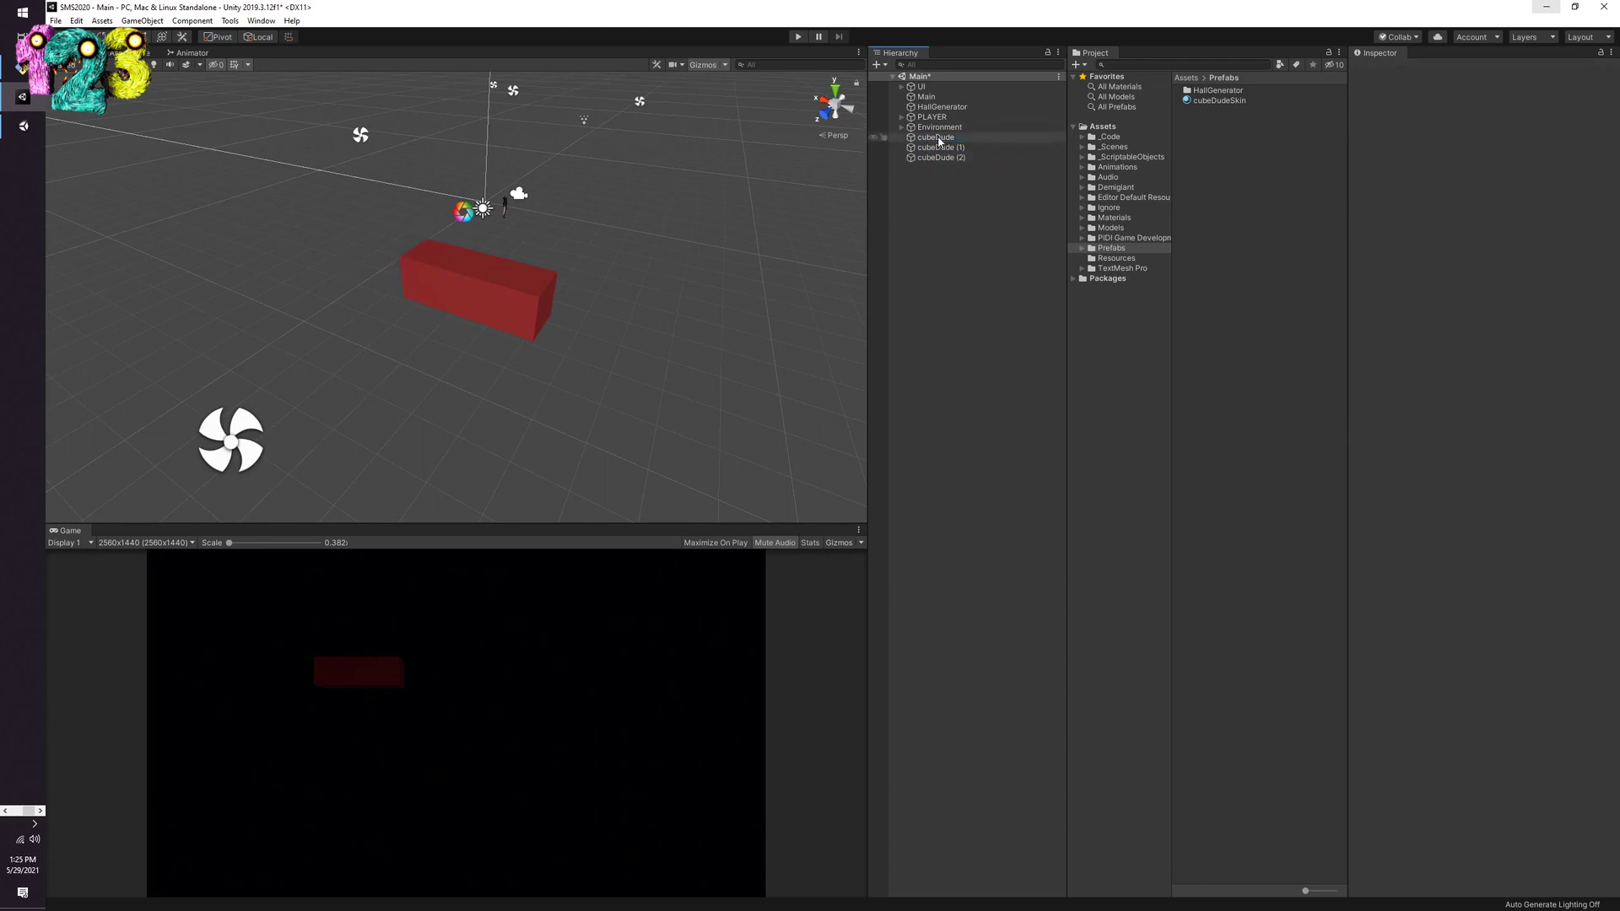
click(999, 175)
click(937, 138)
click(933, 147)
click(931, 157)
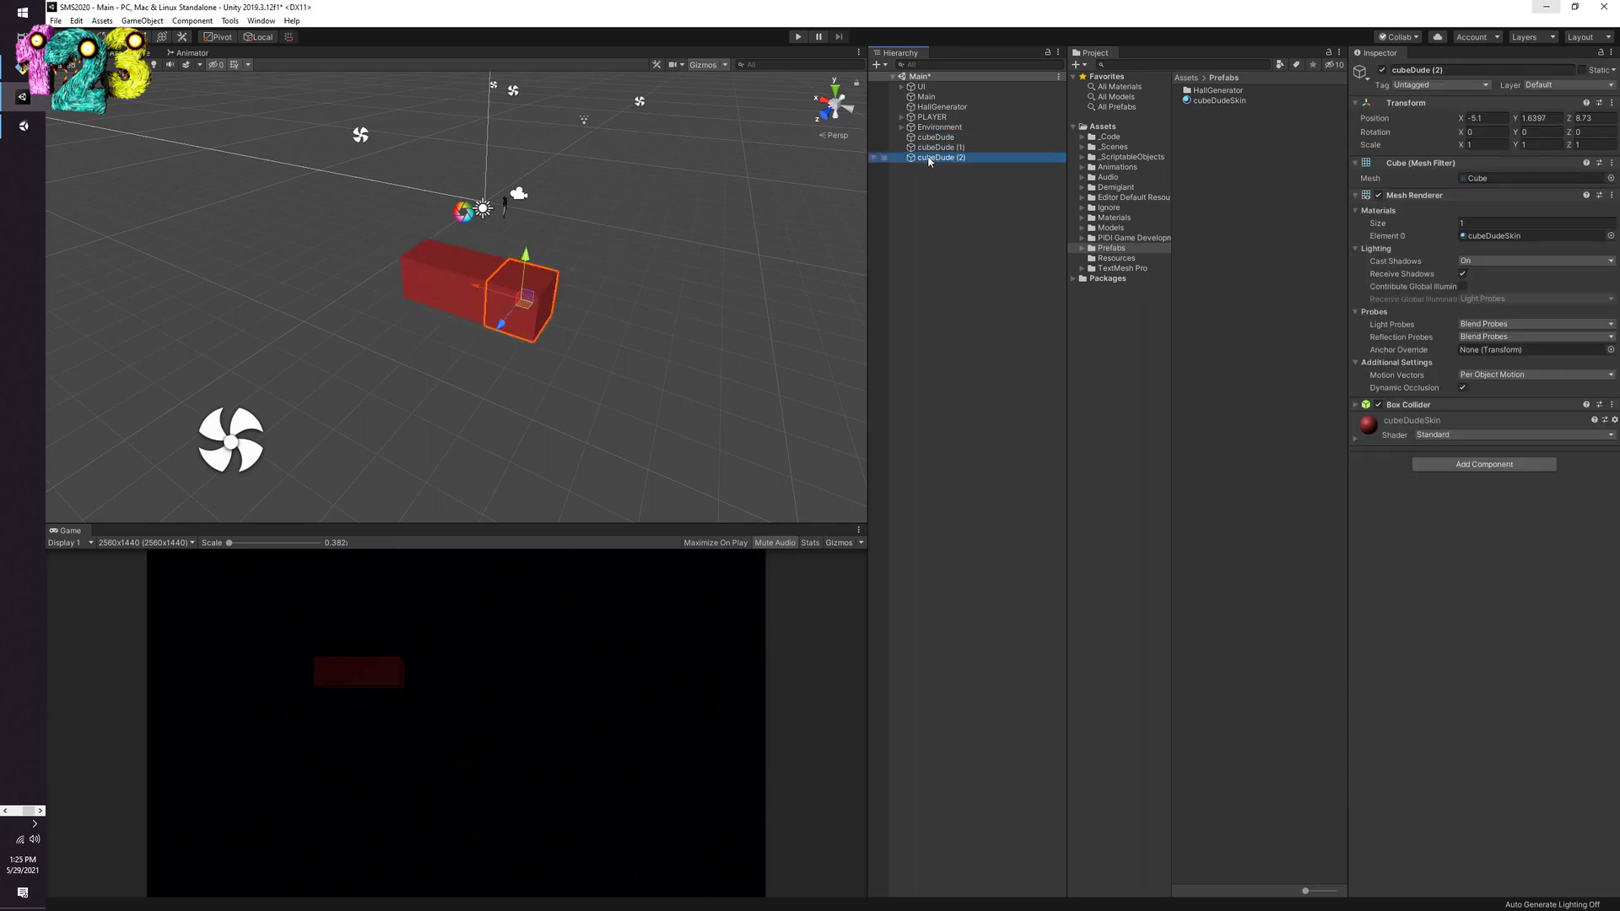
Step: Try scaling the original cubeDude uniformly to about 0.84, and undo the scaling
click(934, 137)
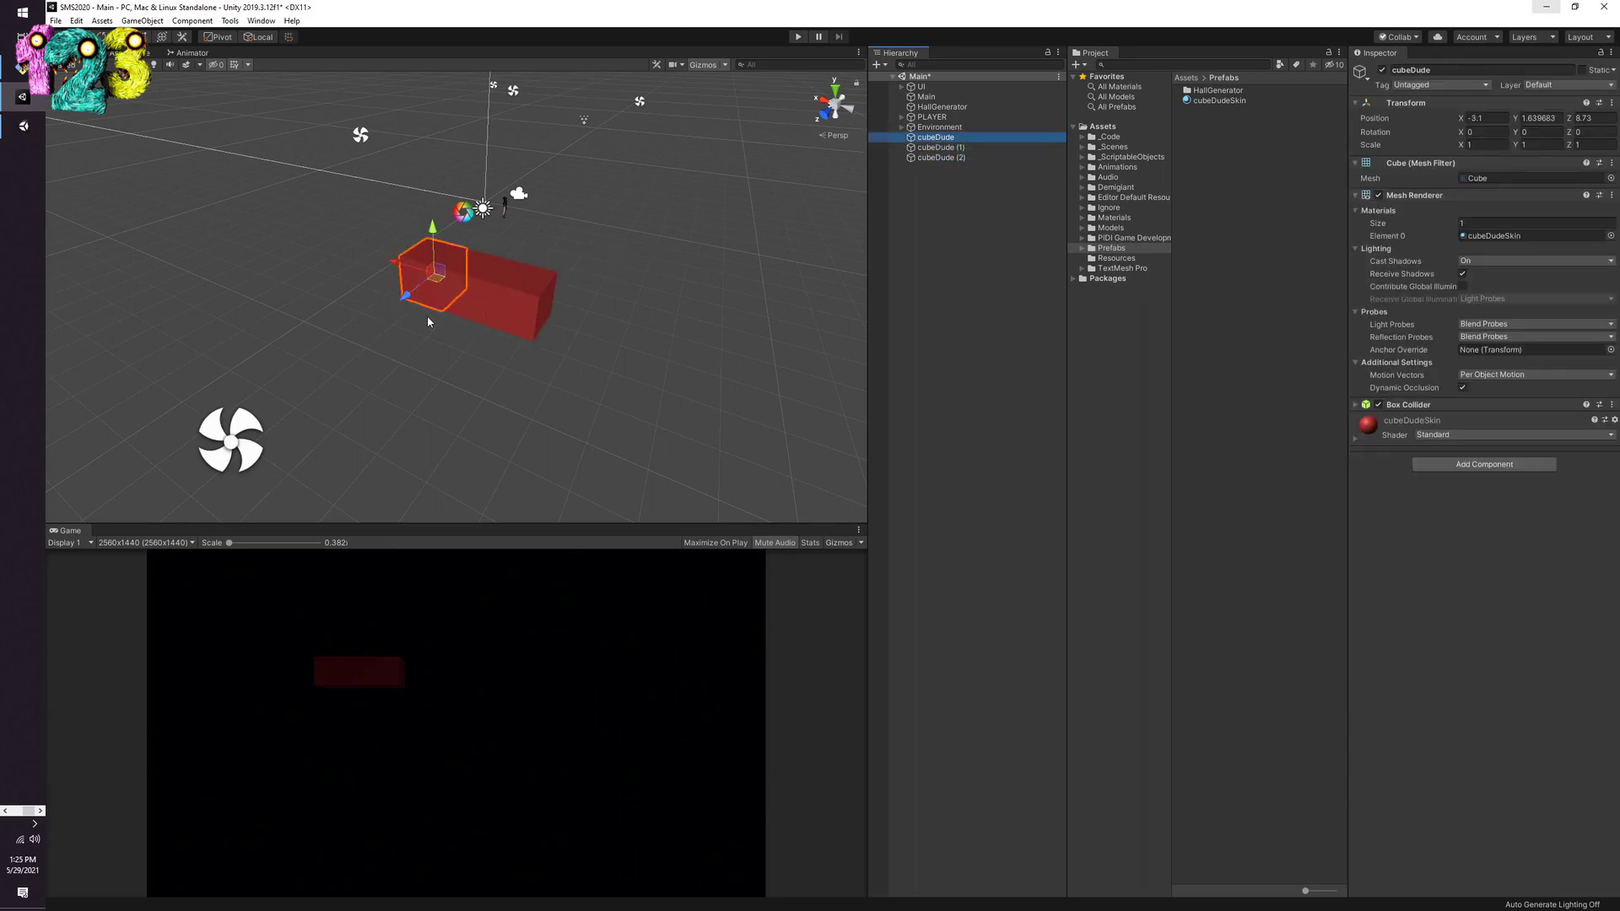
key(r)
drag(433, 275, 436, 290)
alt+drag(387, 340, 470, 332)
key(ctrl+z)
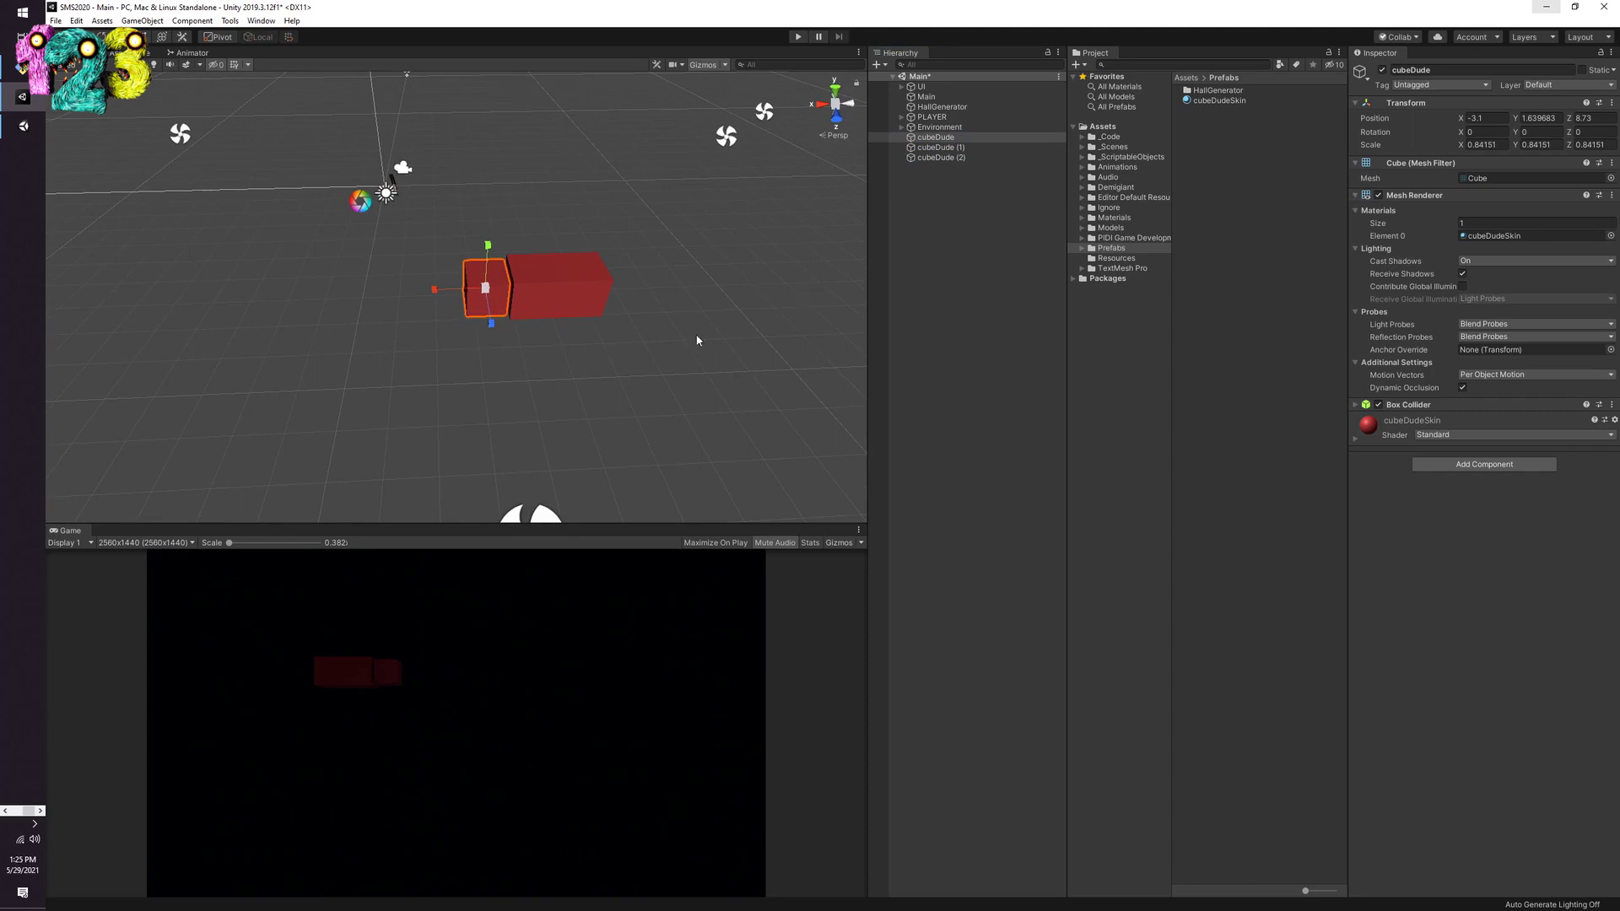
key(ctrl+z)
Step: Delete the duplicates cubeDude (1) and cubeDude (2) from the scene
click(925, 230)
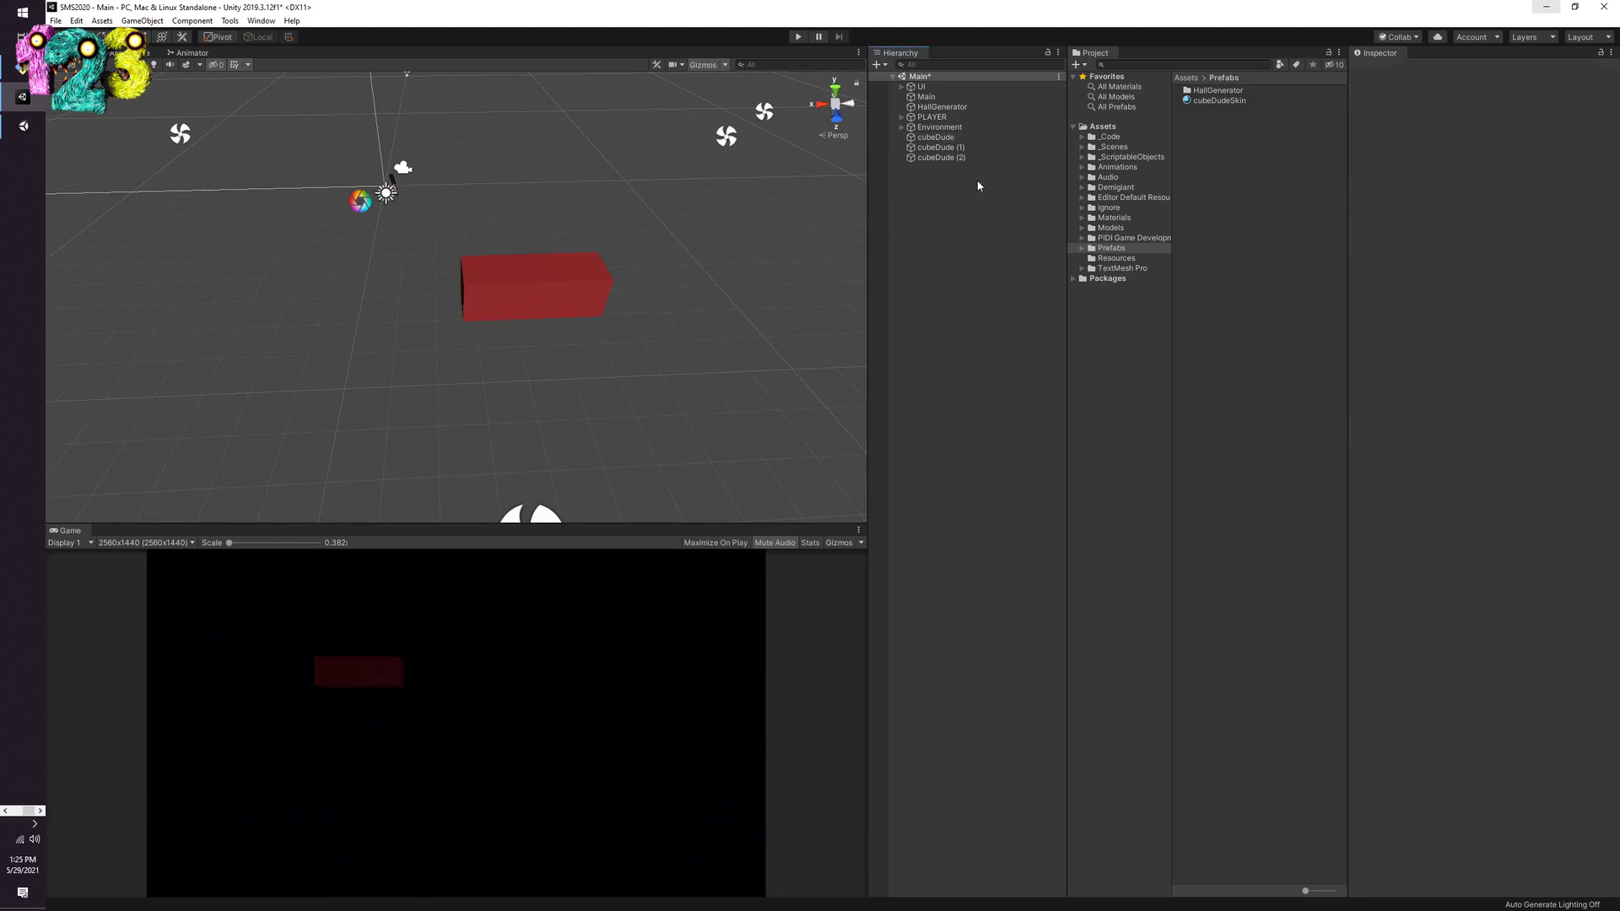
click(929, 150)
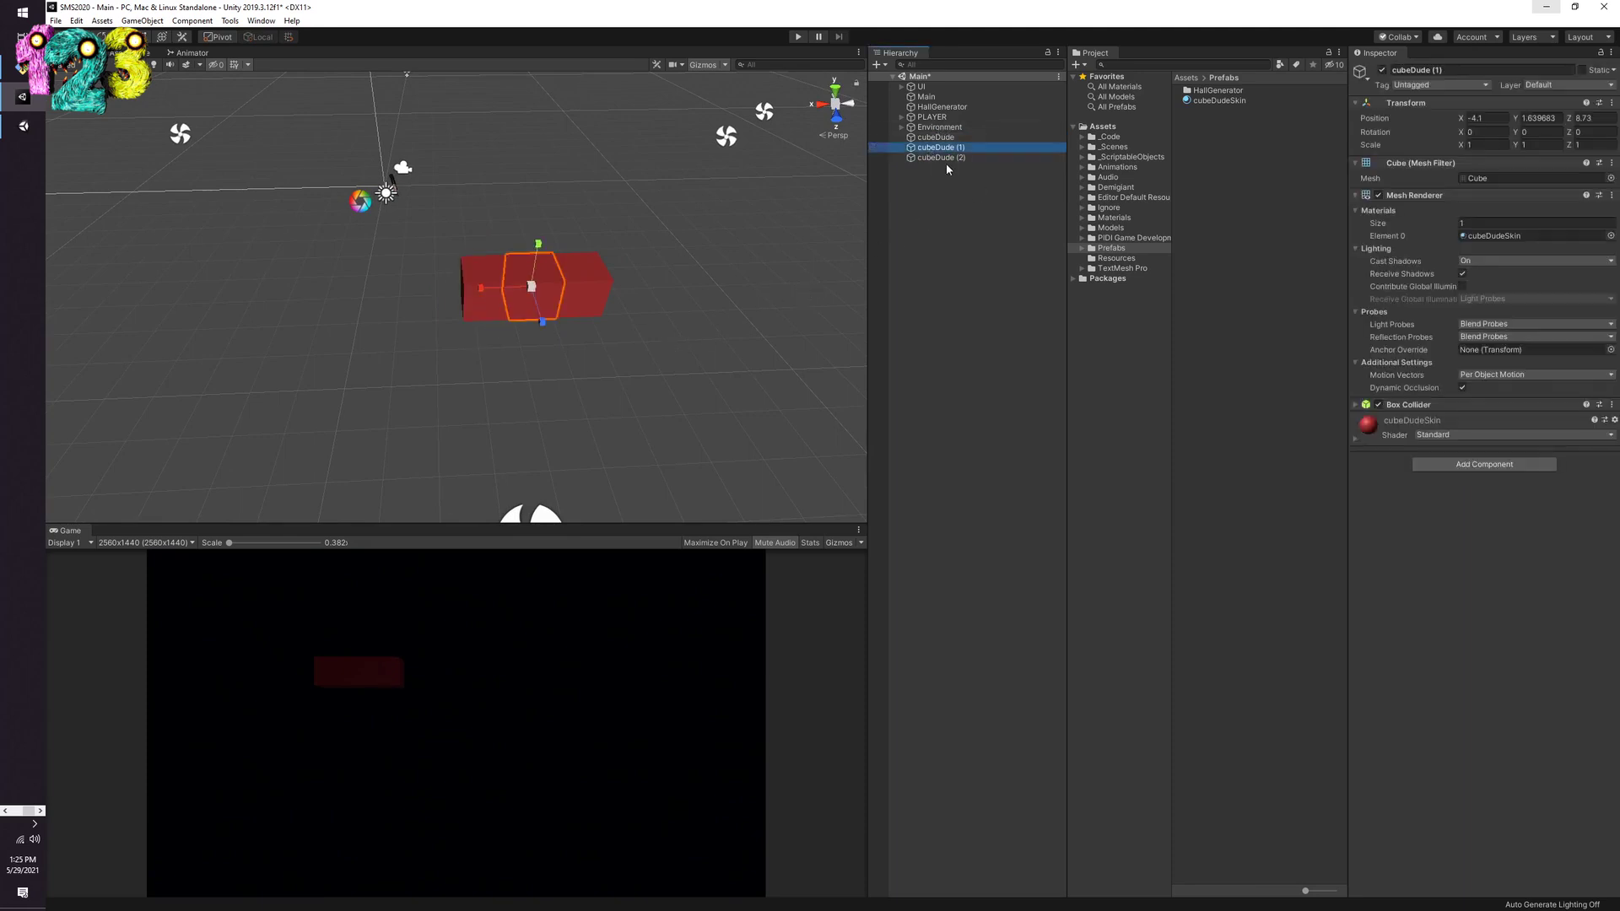
shift+click(944, 157)
key(Delete)
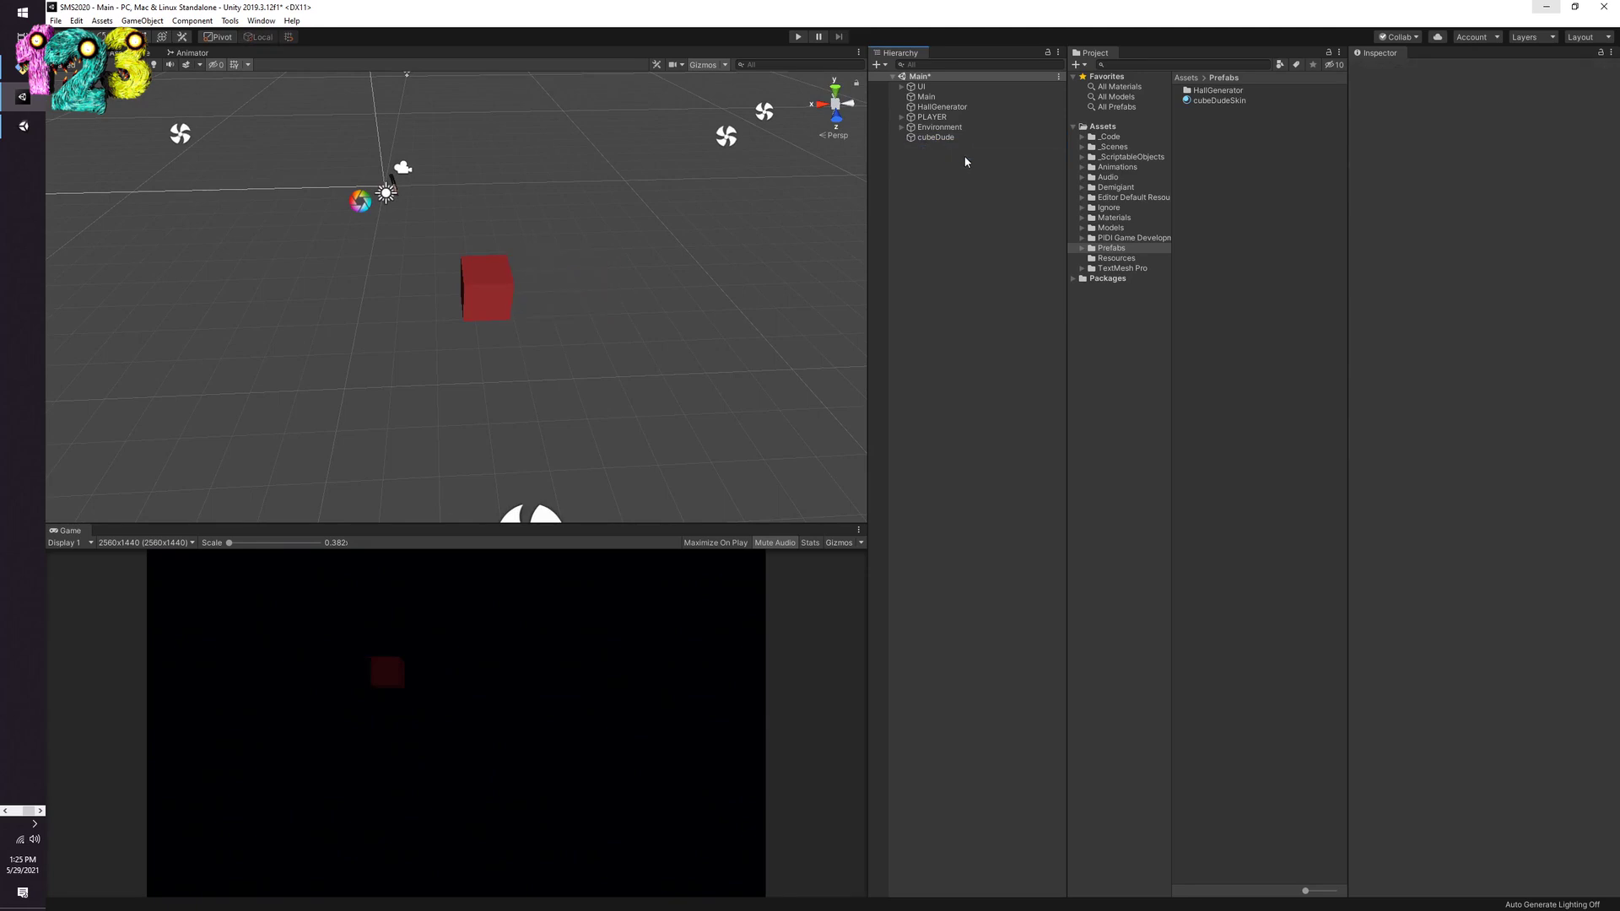
Step: Create a prefab from the scene's cubeDude in the Prefabs folder and select the new prefab asset
click(938, 137)
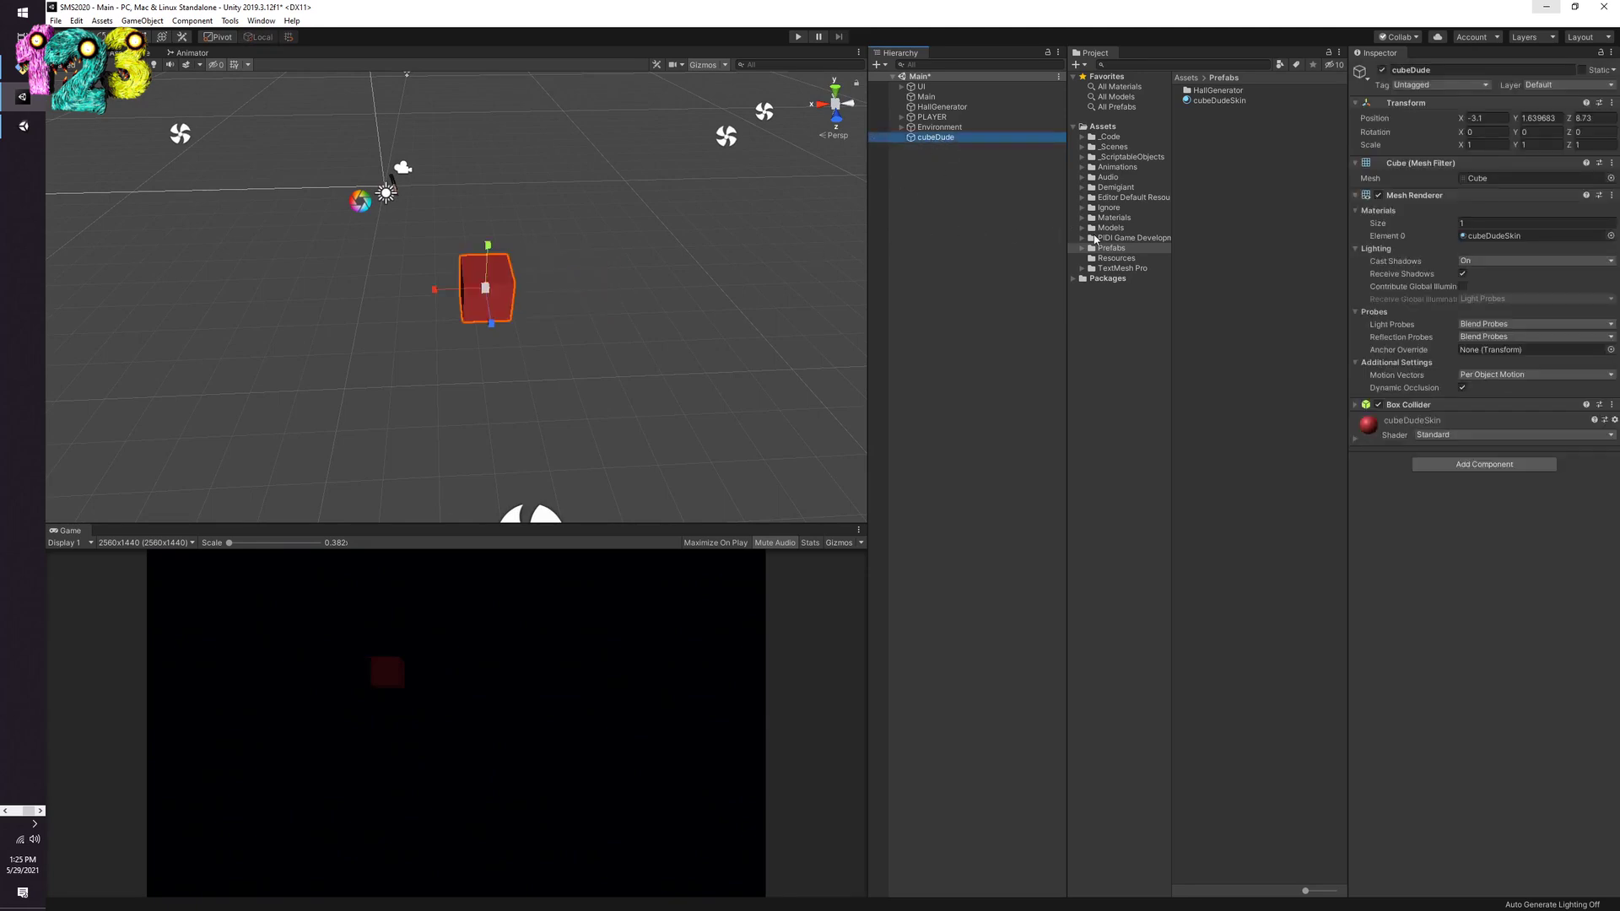
drag(939, 141, 1116, 247)
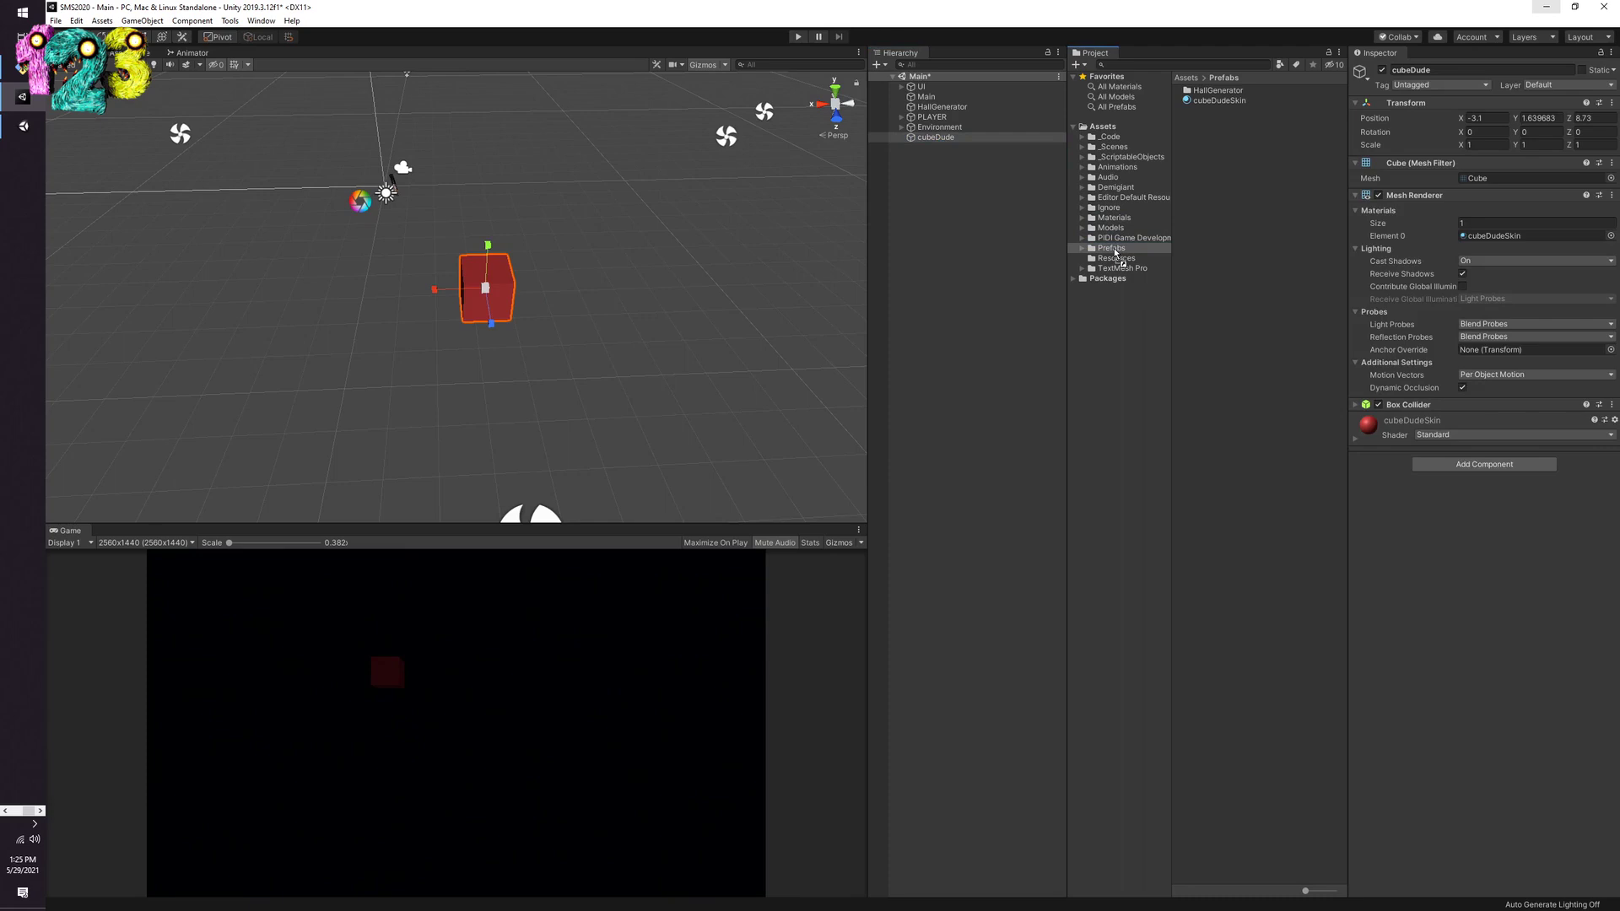
drag(1116, 251, 1115, 252)
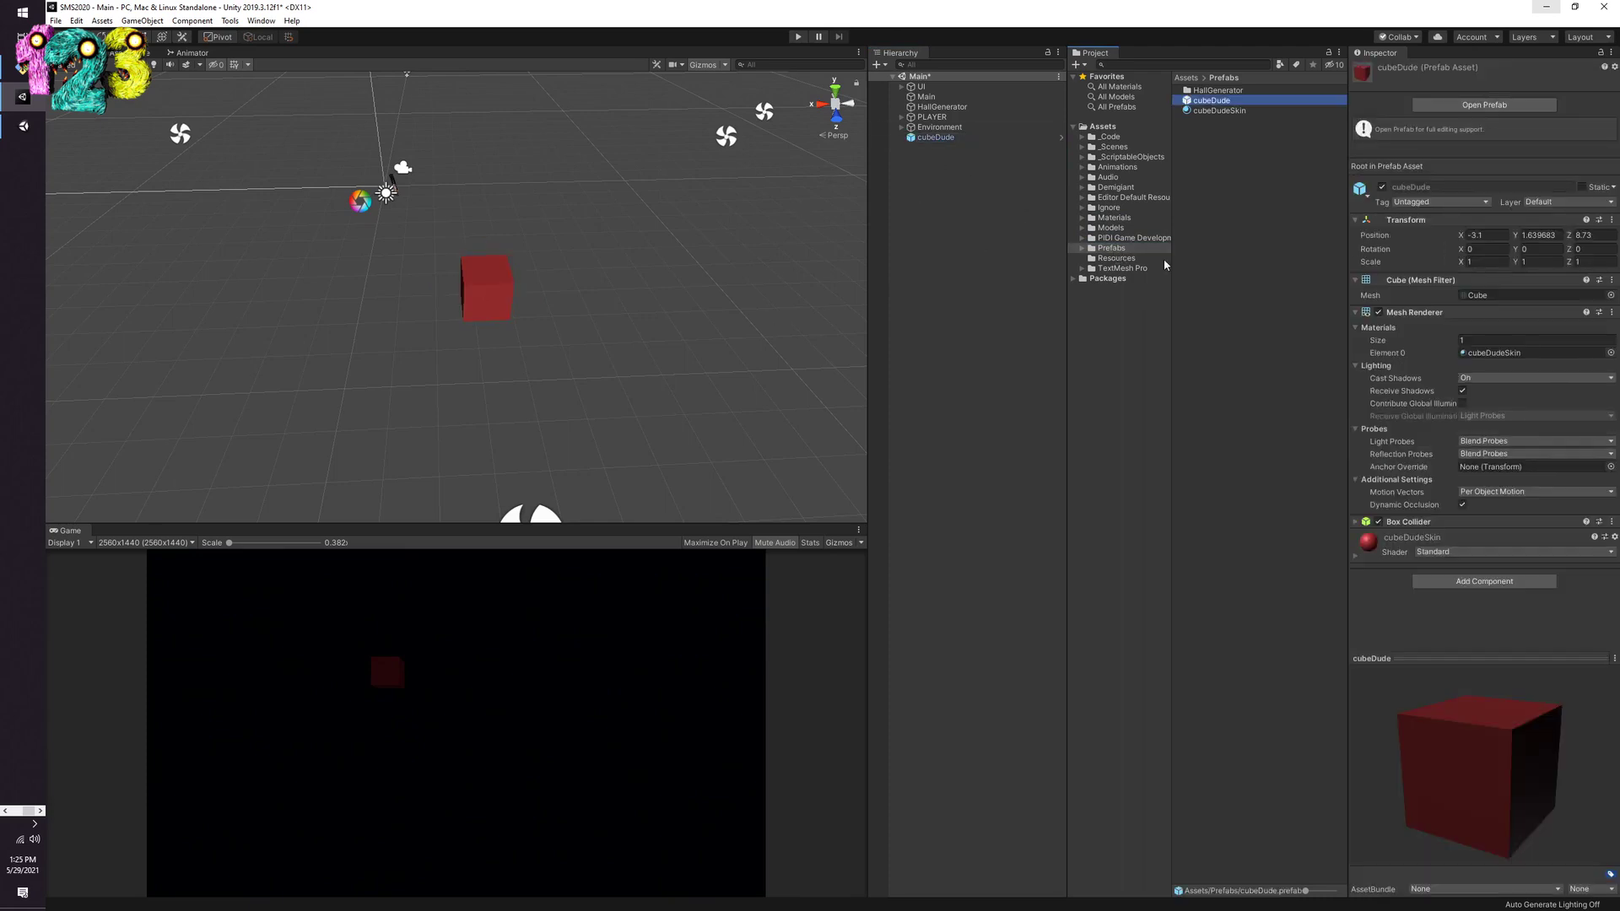
click(1254, 186)
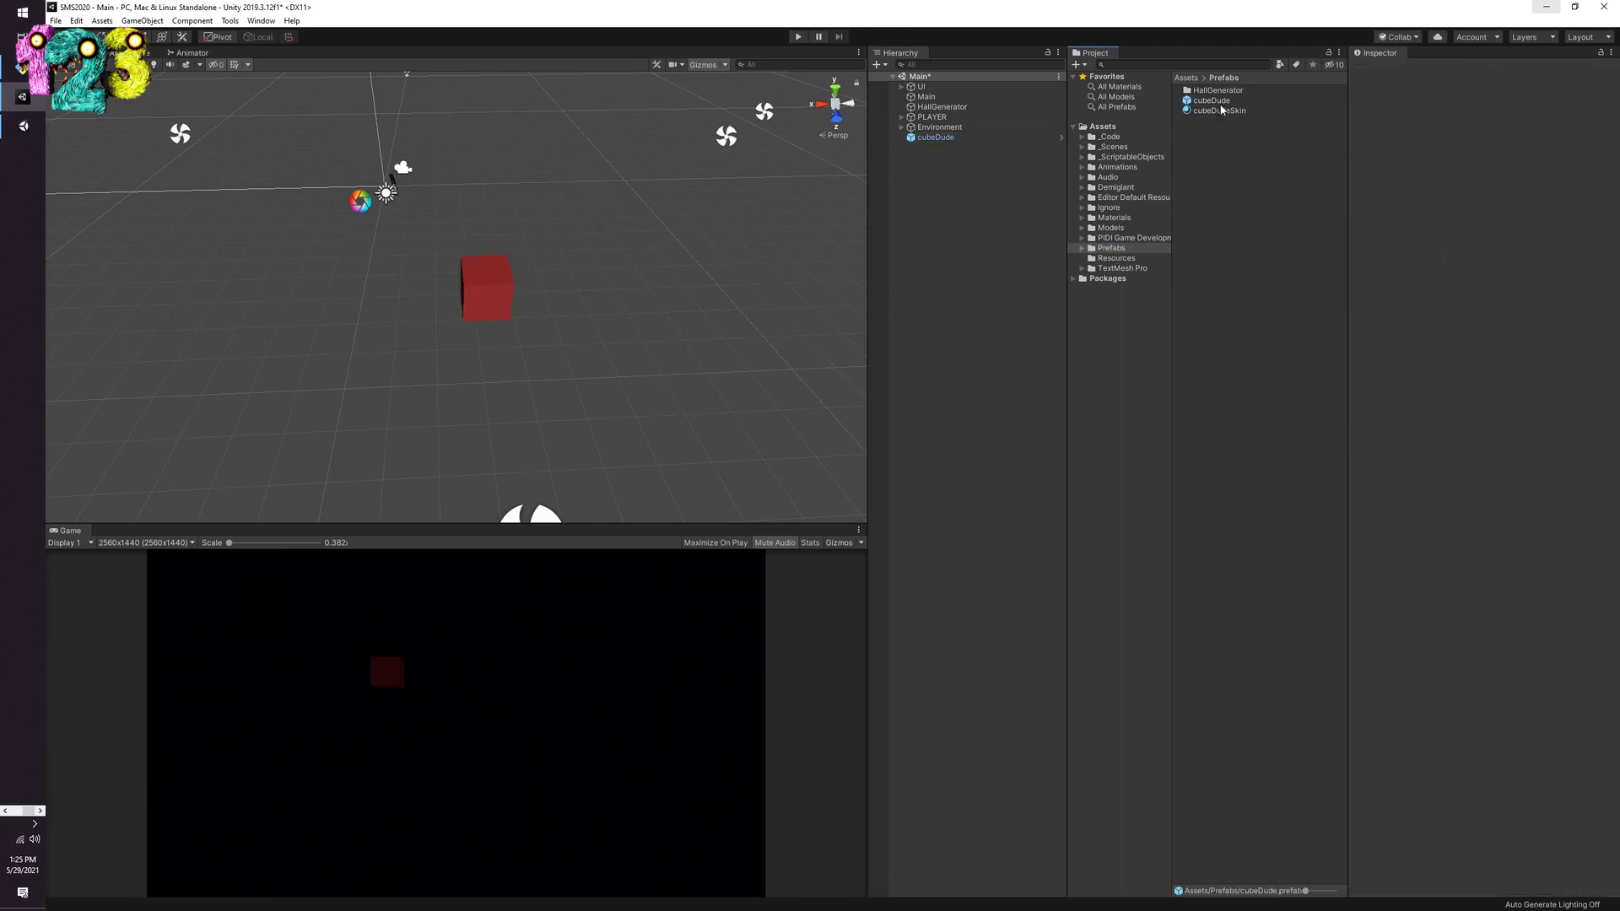
click(1215, 100)
Step: Delete the cubeDude instance from the Main scene hierarchy
click(962, 219)
click(937, 137)
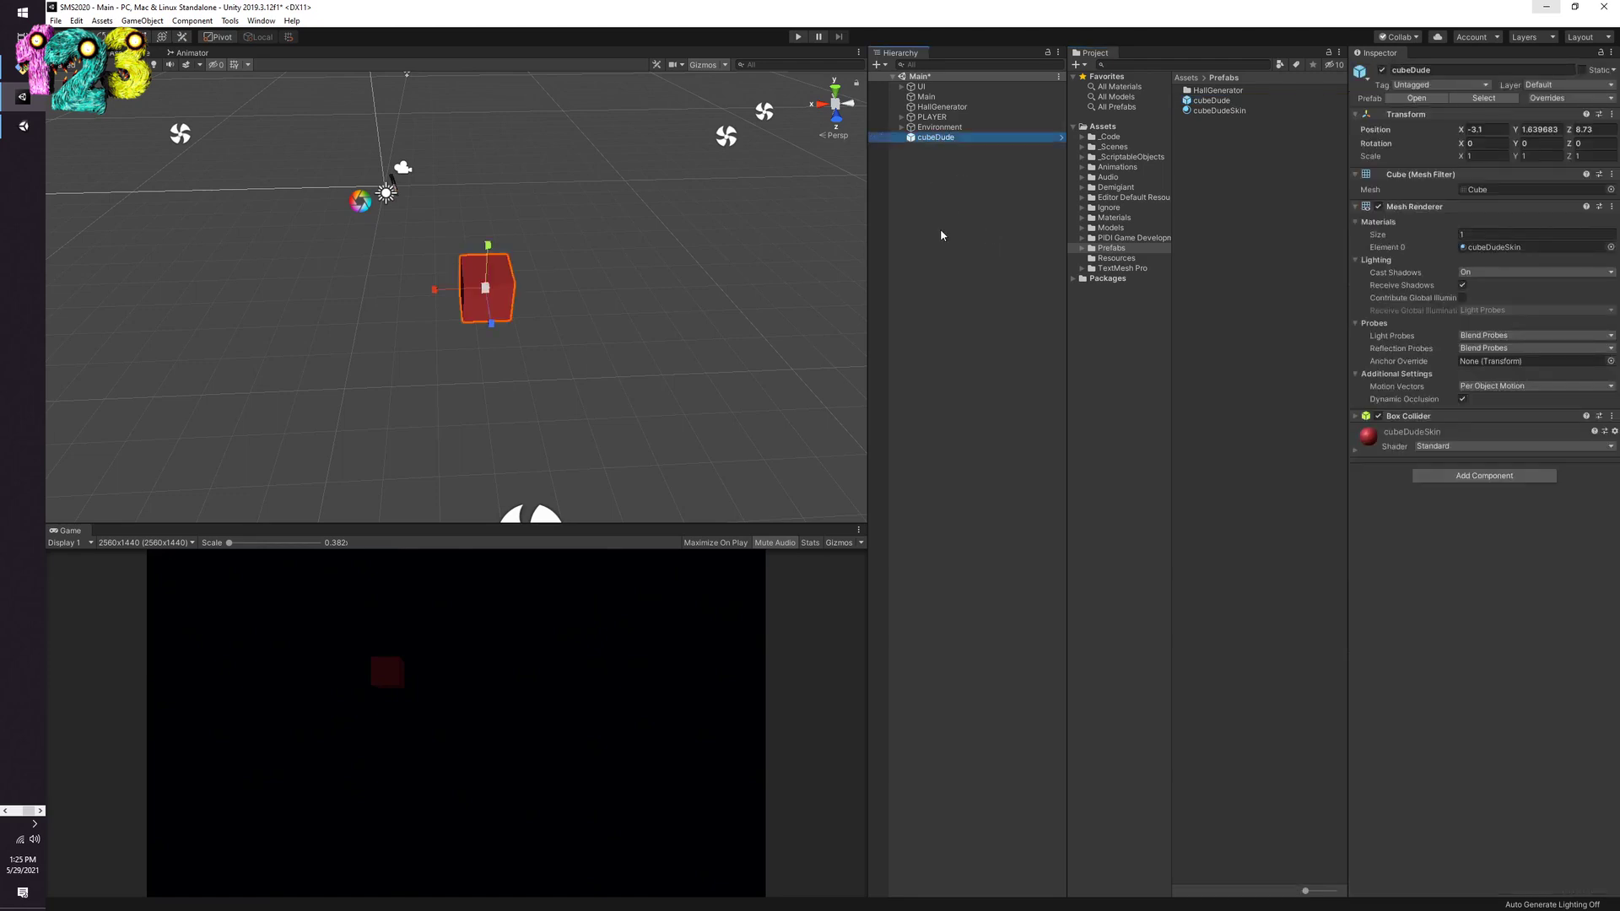
key(Delete)
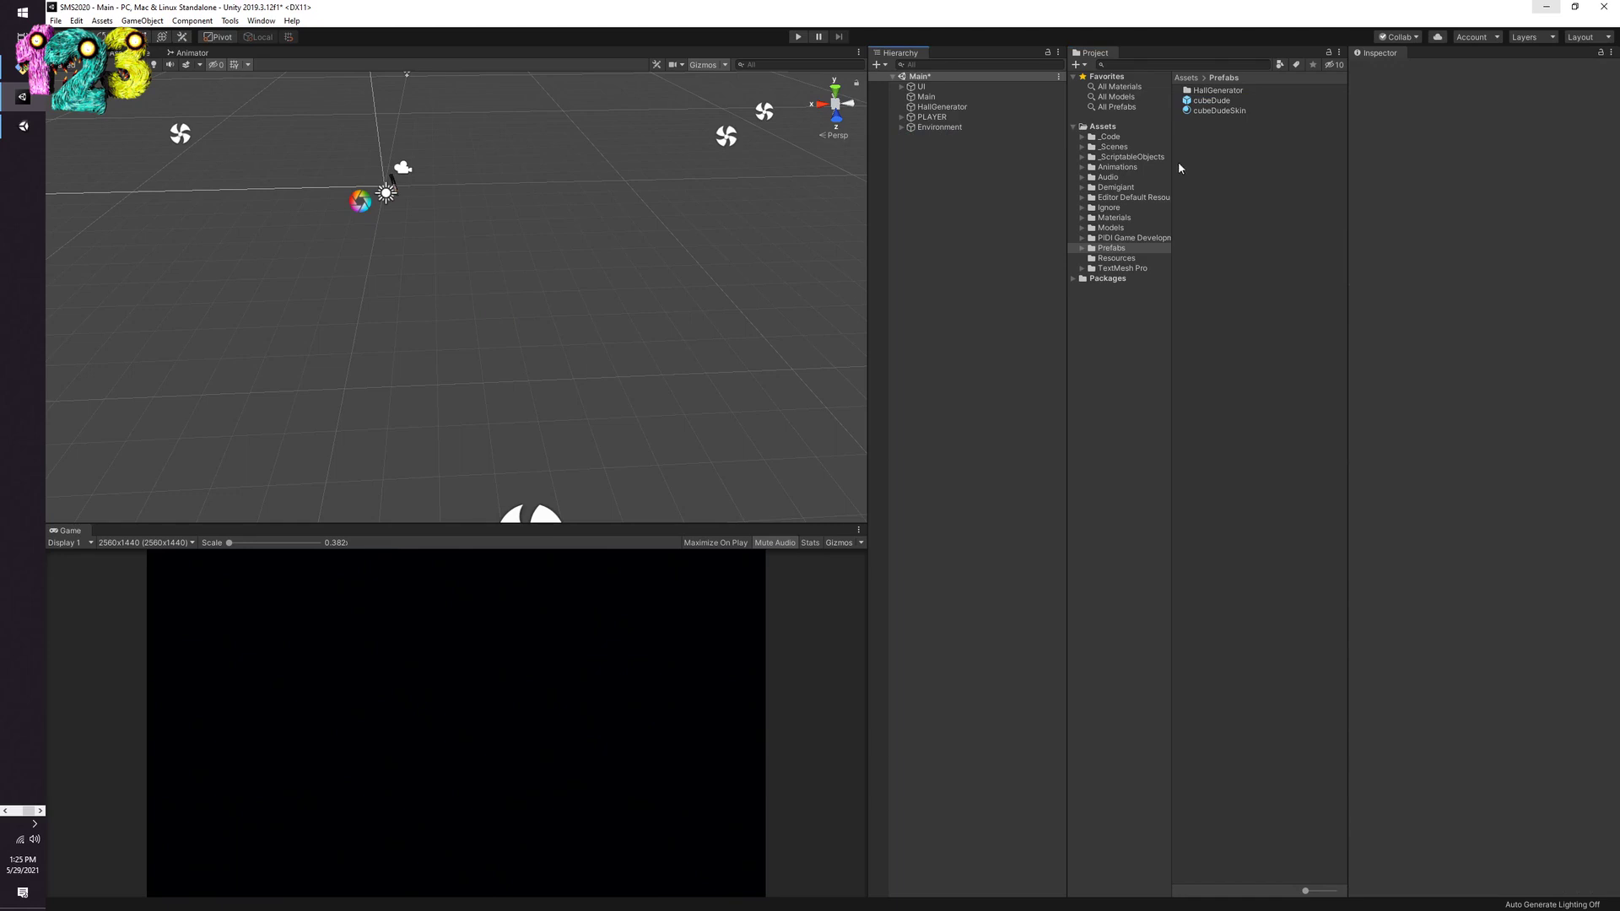
Step: Open the cubeDude prefab for editing, examine its cube and available object commands, and return to the Main scene
click(1210, 100)
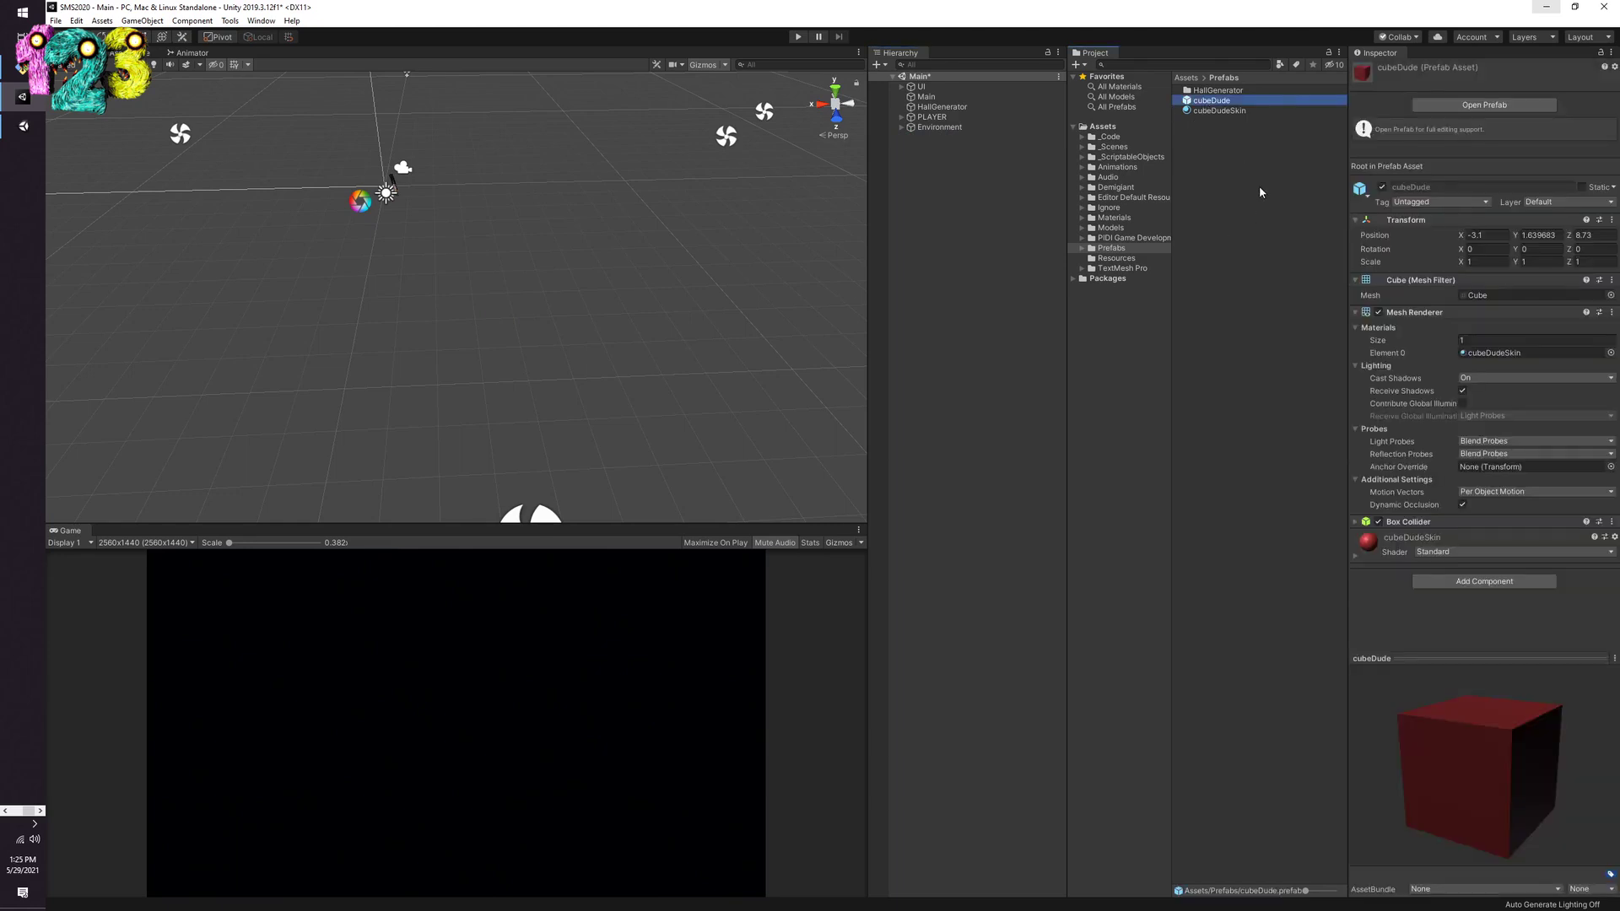
click(1225, 211)
click(1221, 101)
click(1461, 106)
scroll(616, 262, down, 10)
scroll(615, 304, up, 4)
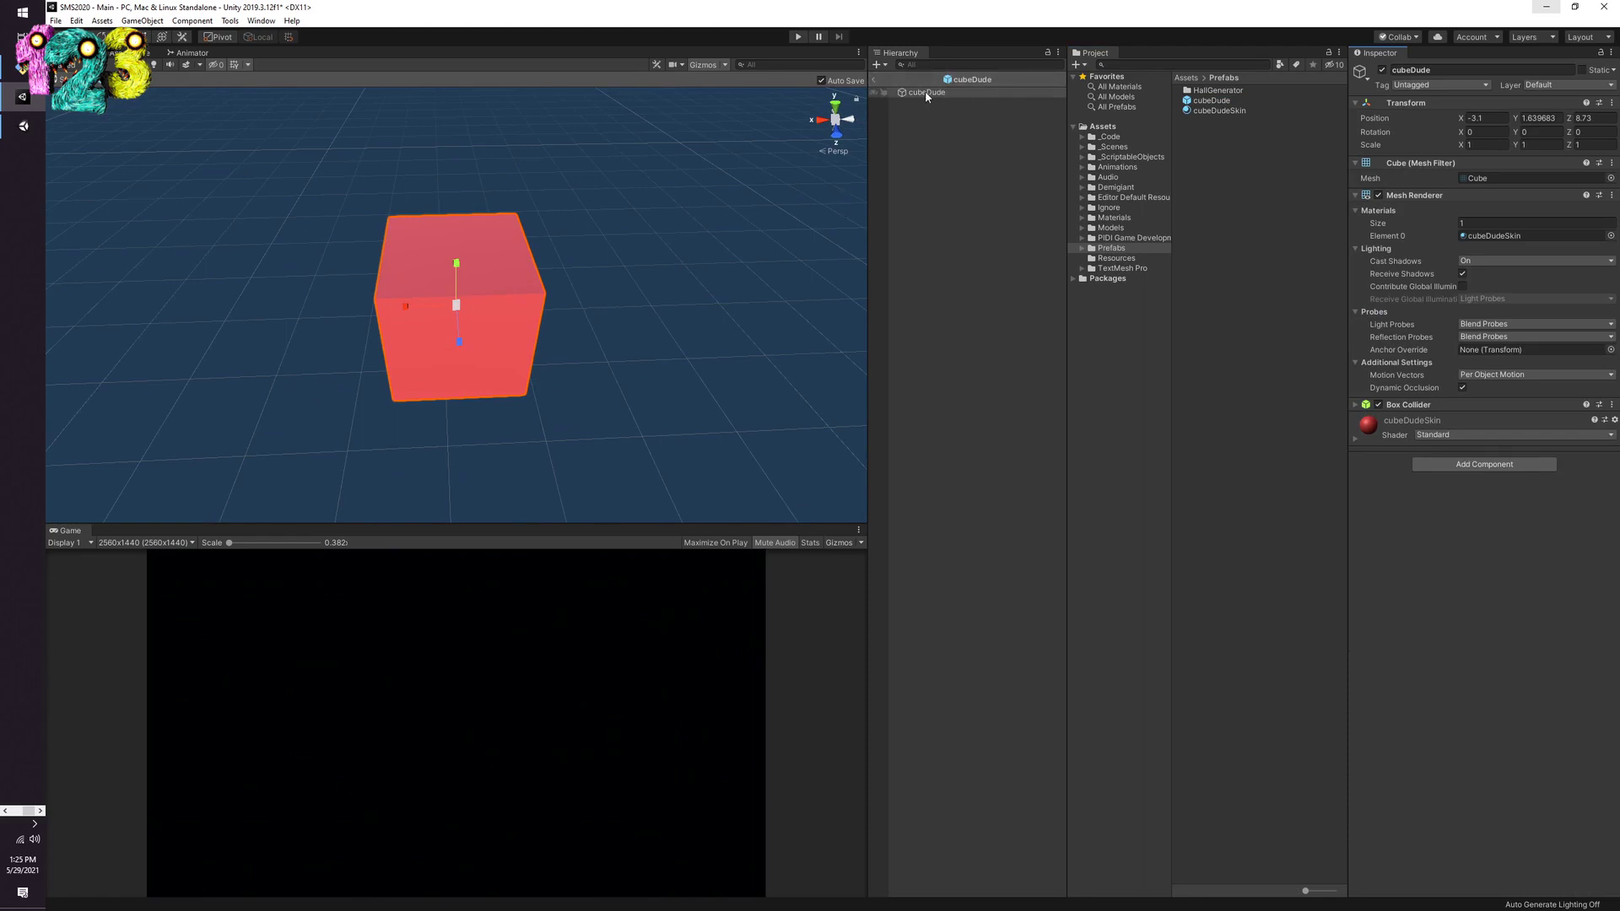
right_click(930, 139)
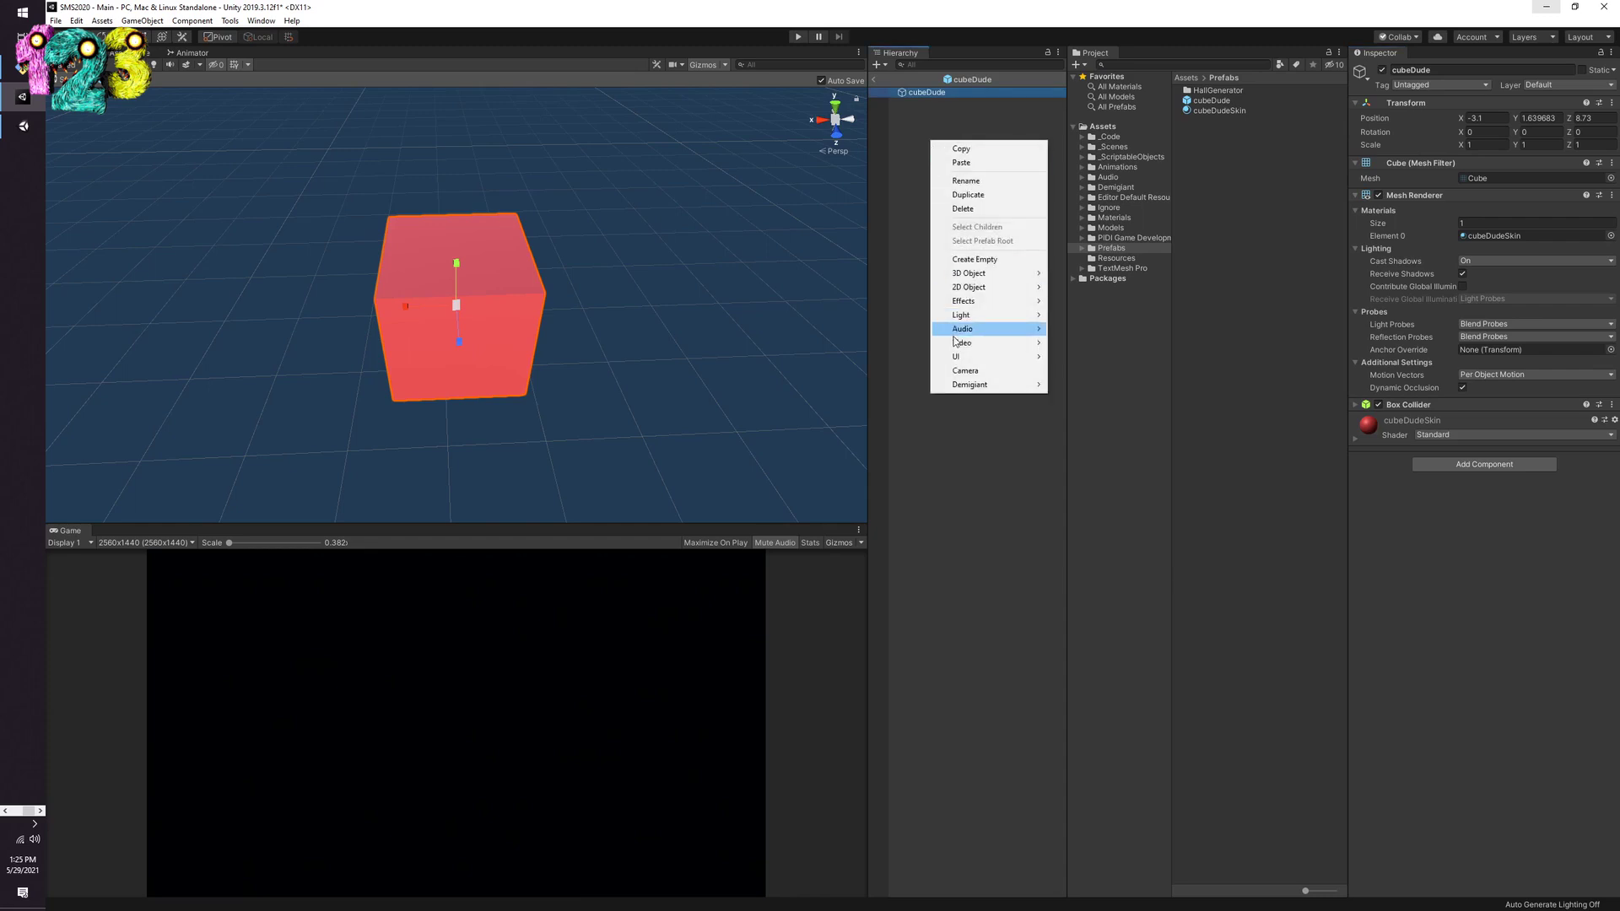
click(965, 579)
click(875, 80)
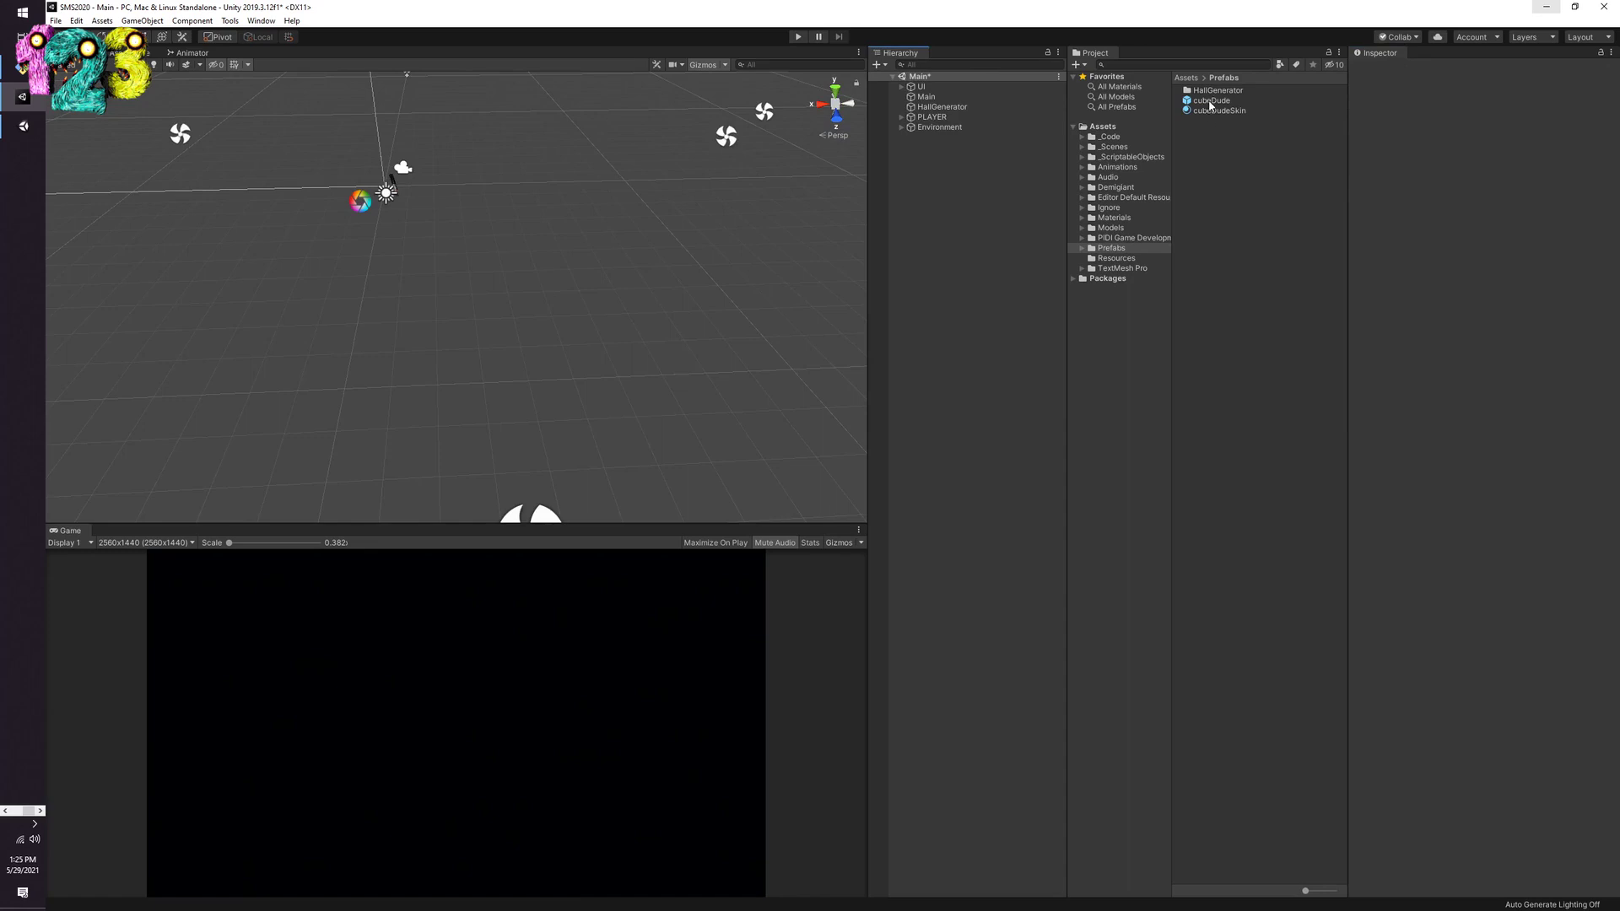
Step: Place an instance of the cubeDude prefab in the scene and reorder it below Environment in the hierarchy
drag(1207, 102, 548, 235)
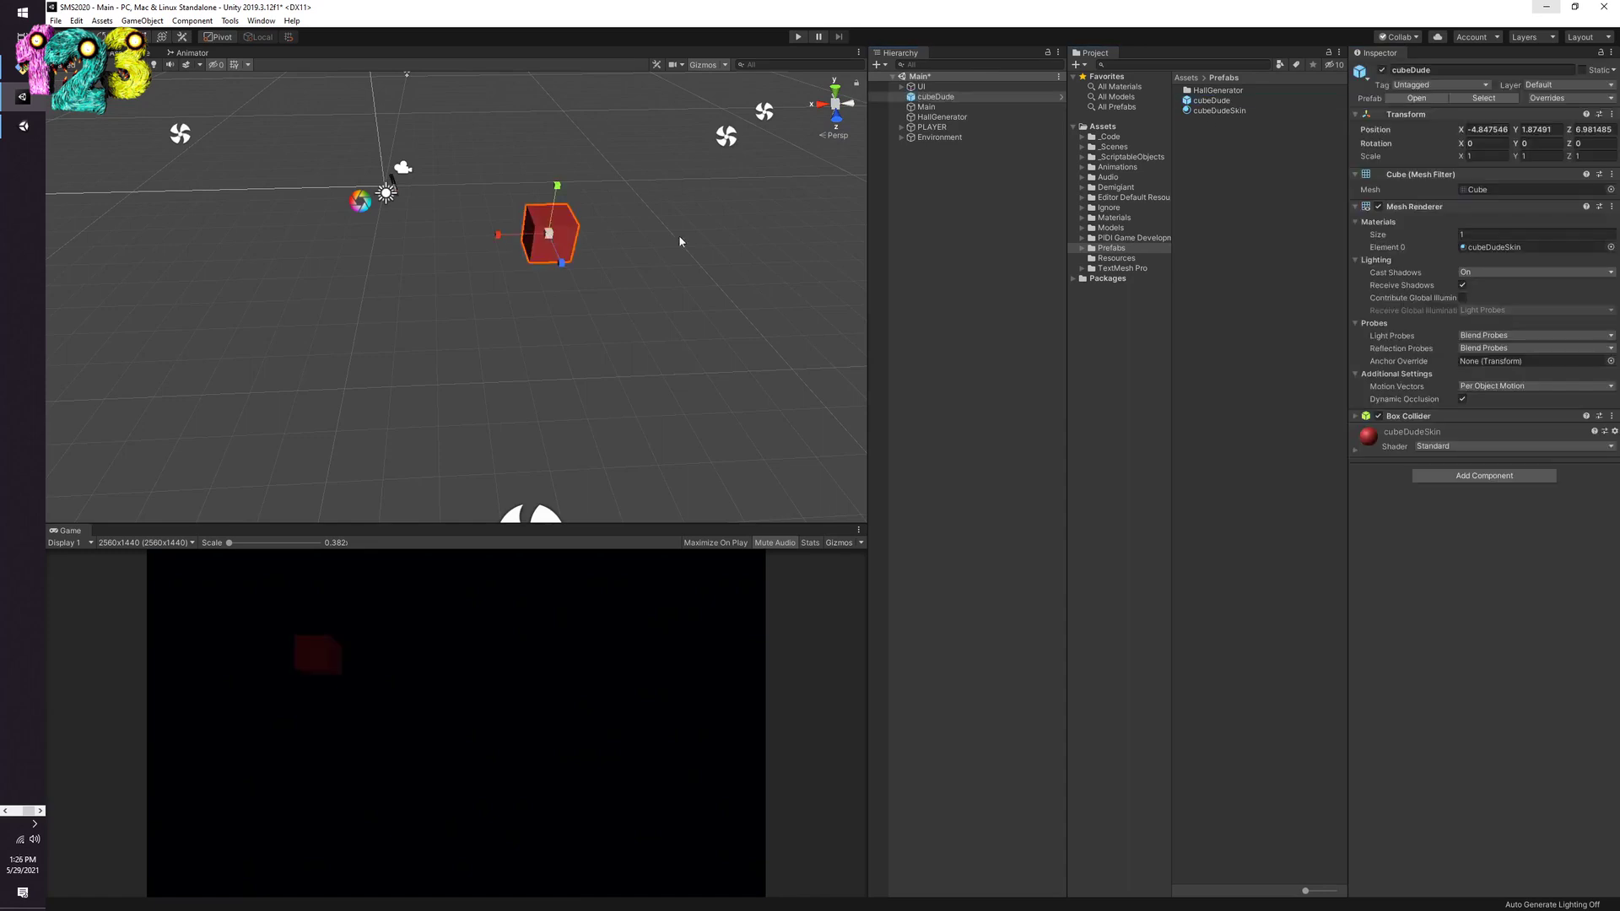
drag(937, 150, 939, 140)
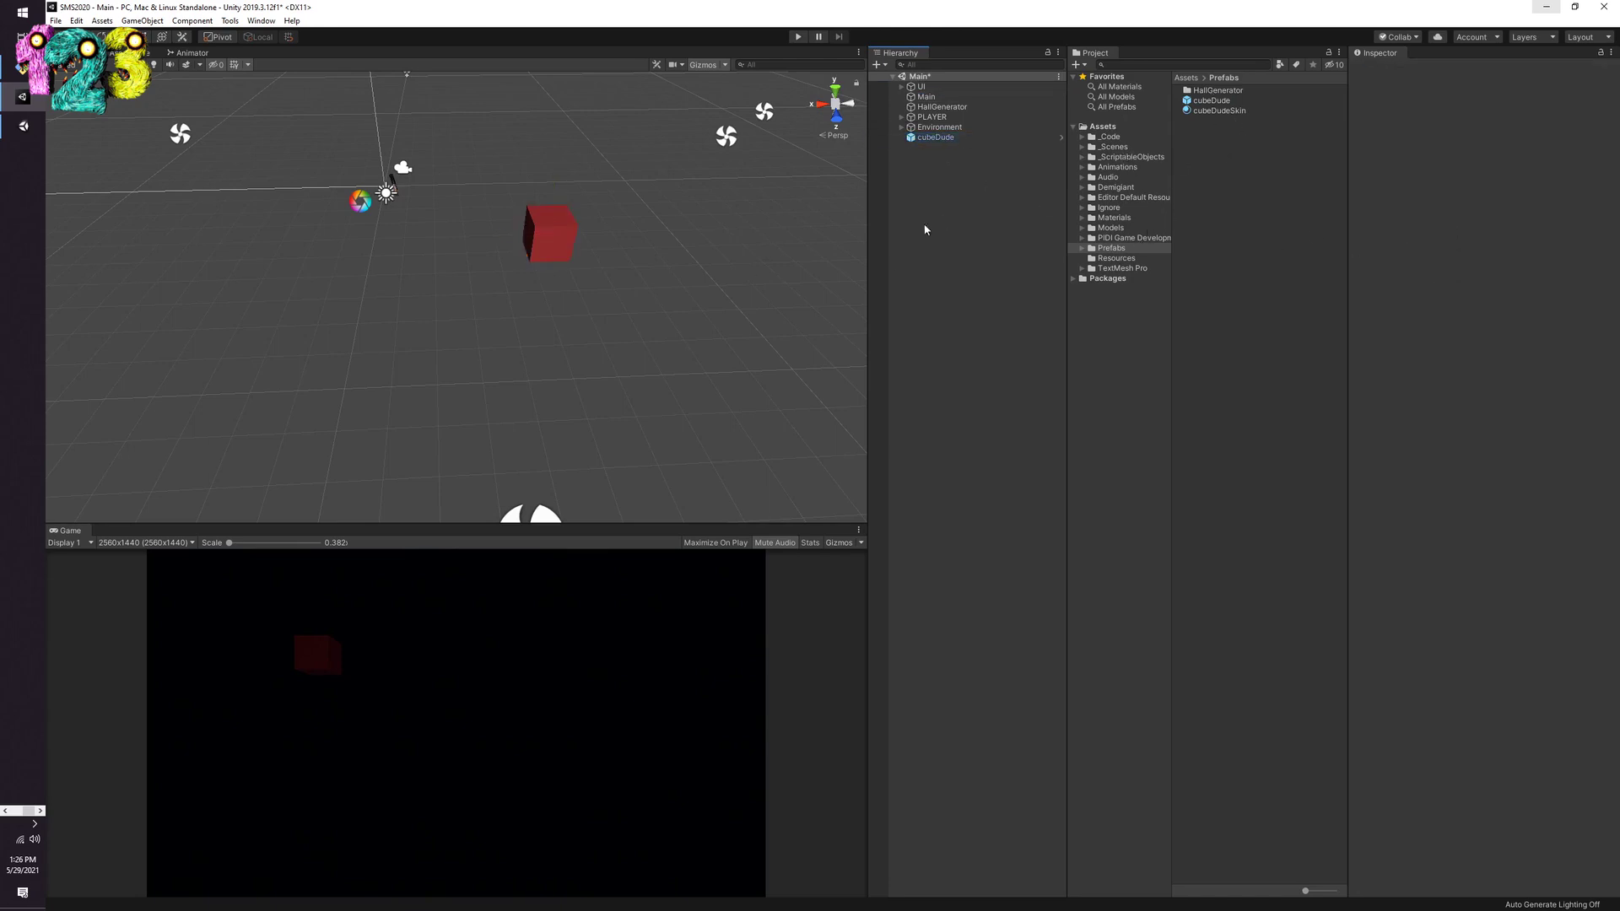
Step: Move the cubeDude instance to about X -3.22, Z 9.51 in the scene
click(572, 238)
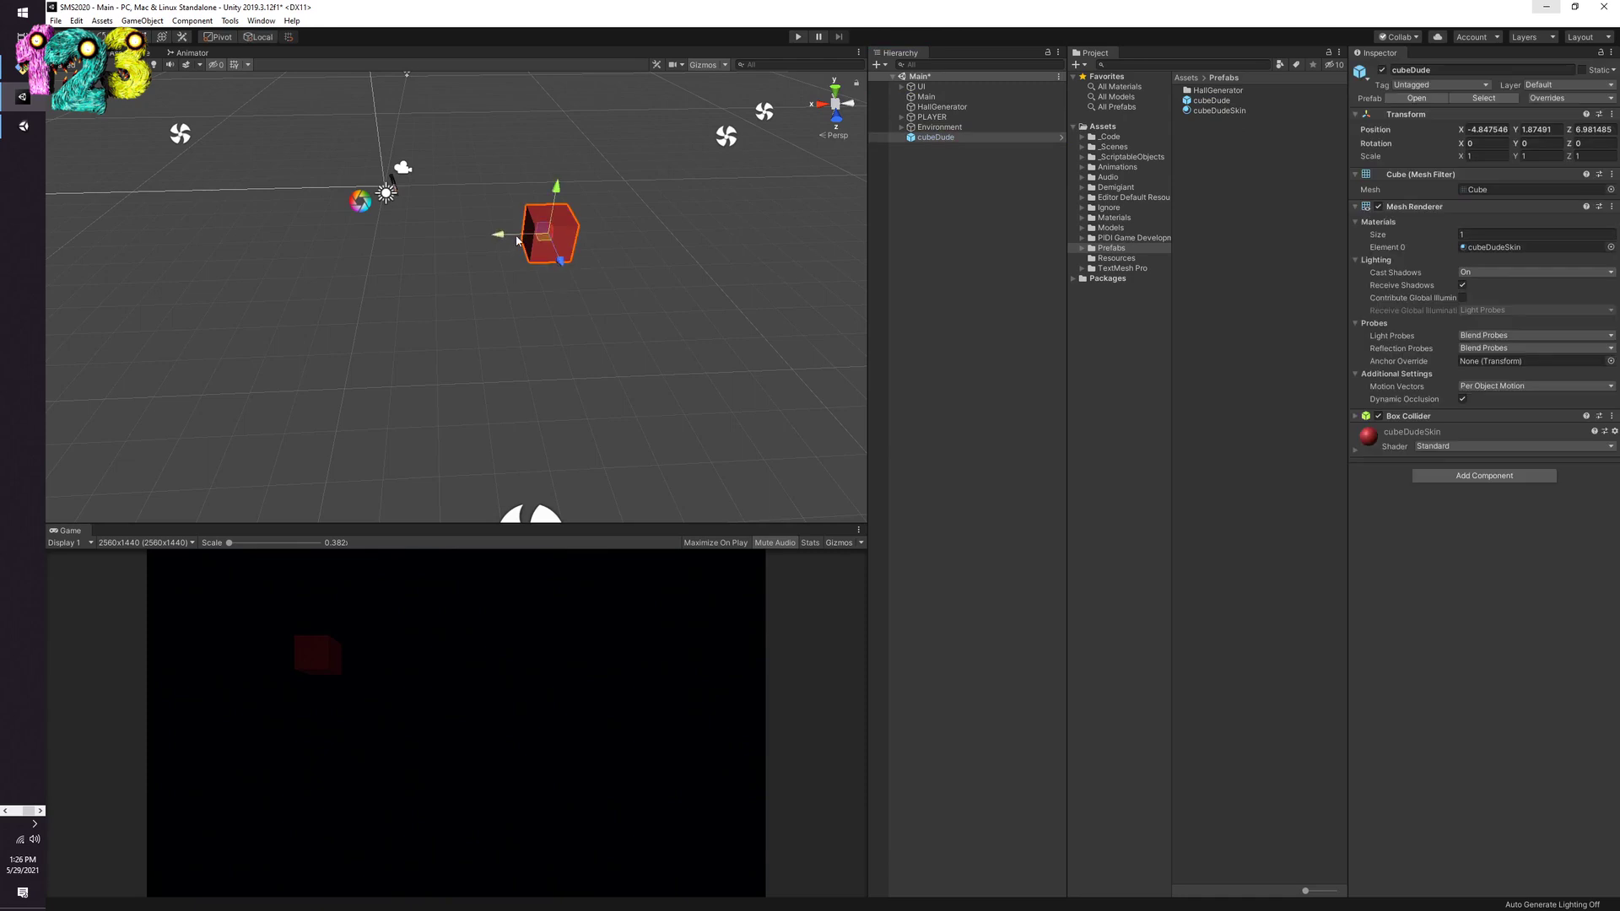
drag(497, 235, 503, 336)
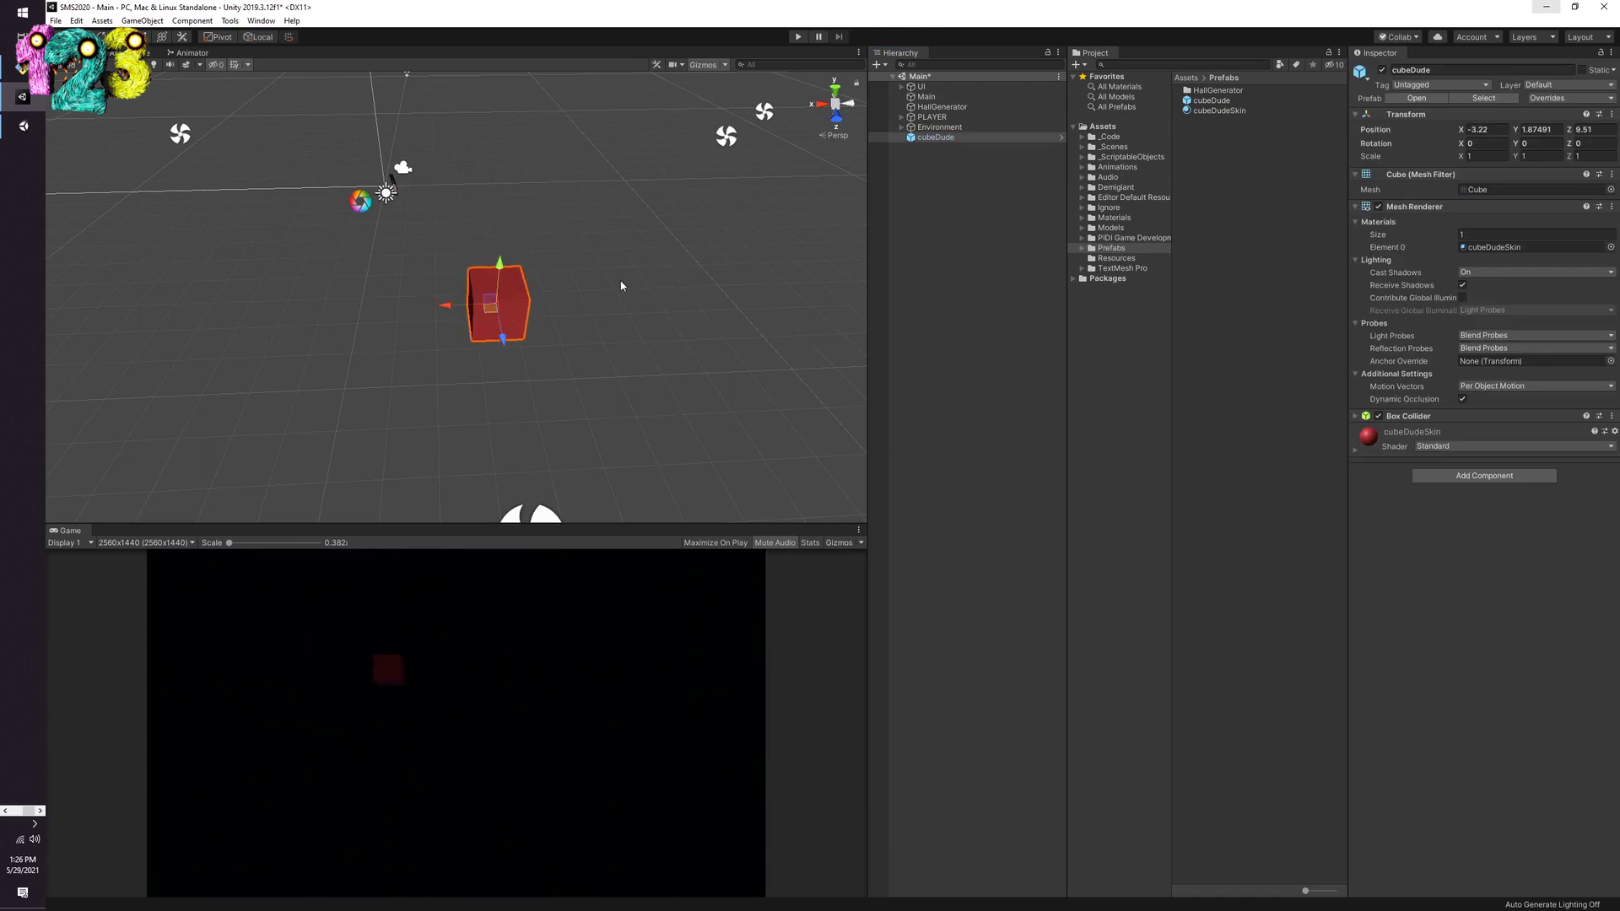
click(624, 285)
Step: Duplicate the cubeDude instance twice and vertex-snap the copies edge to edge in a row along X, the first at -2.22
click(937, 139)
key(ctrl+d)
click(955, 194)
click(949, 150)
drag(447, 305, 385, 318)
scroll(456, 330, up, 5)
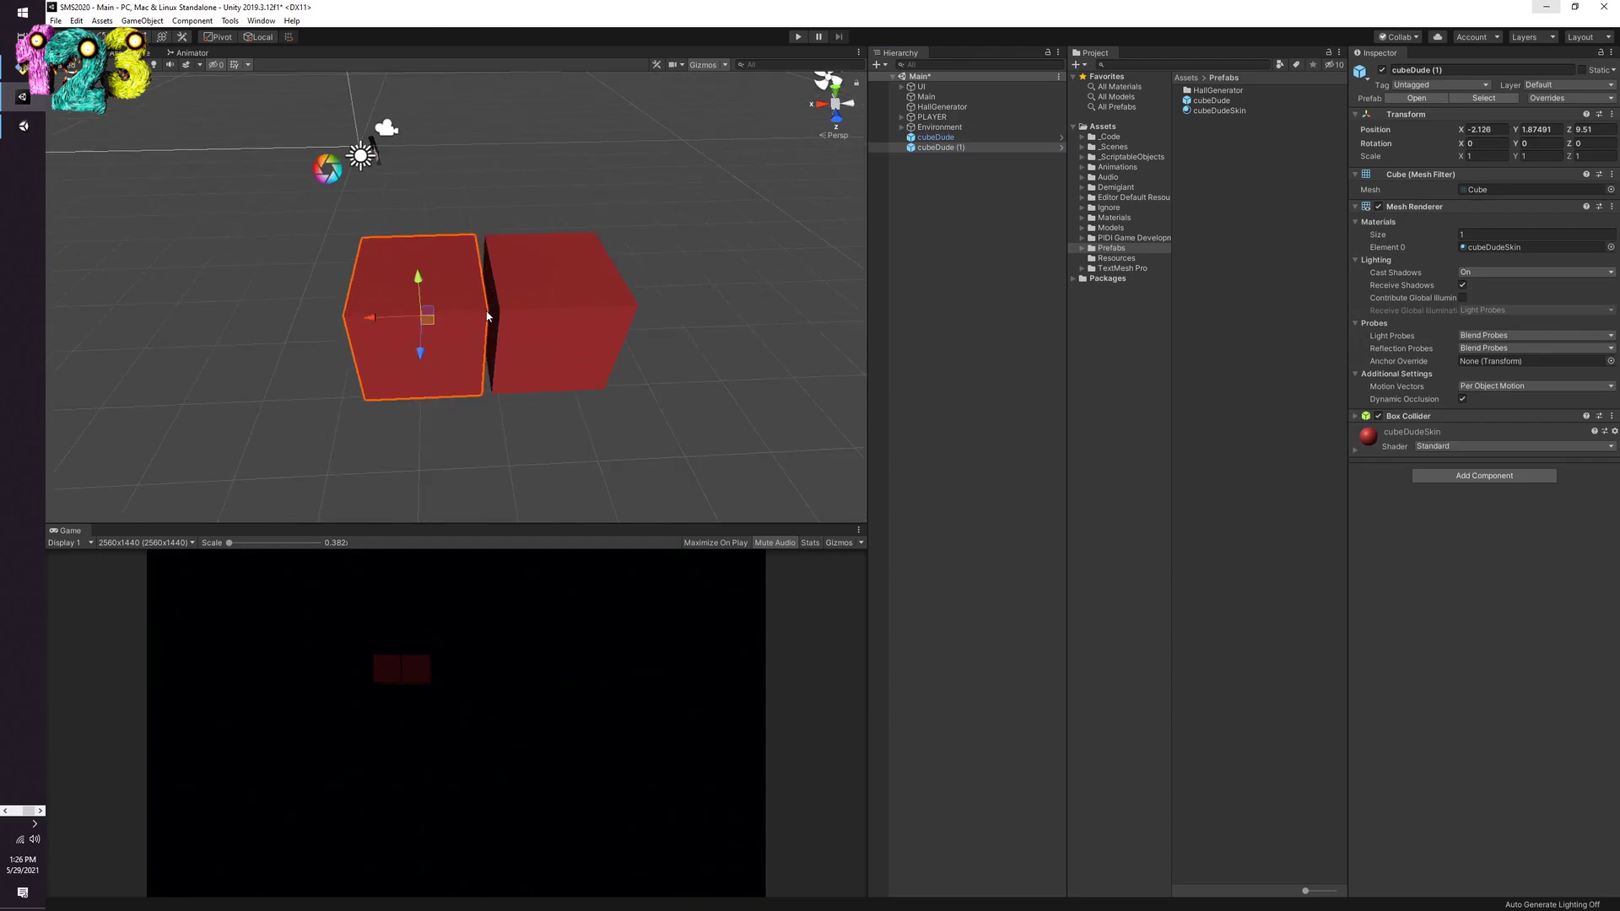
key(v)
drag(487, 313, 322, 326)
key(ctrl+d)
click(914, 245)
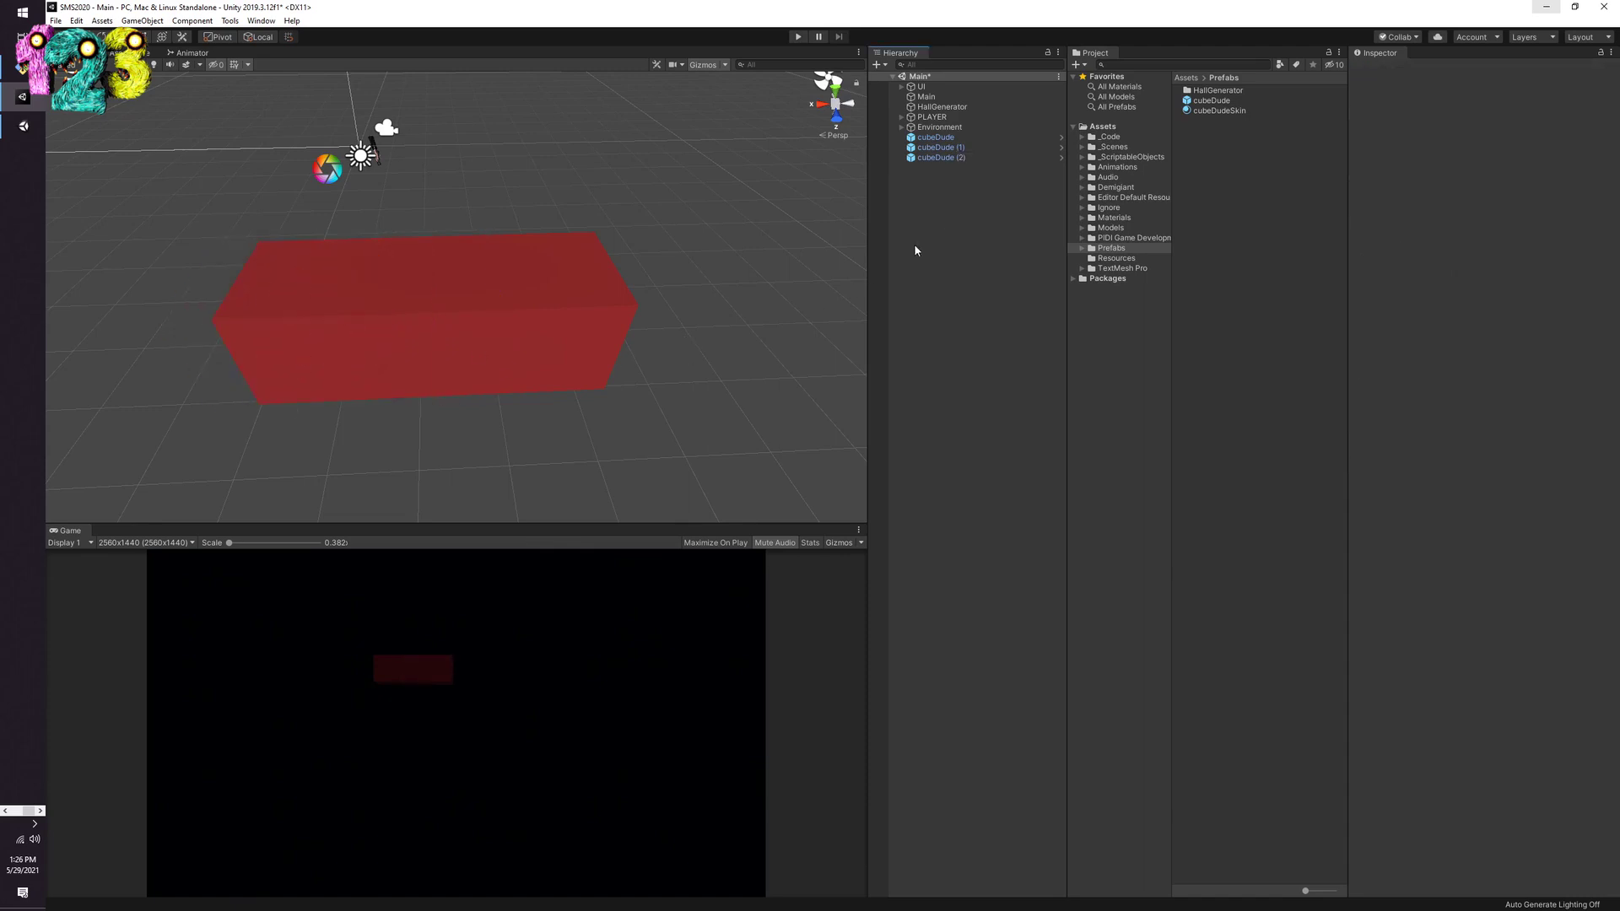
Step: Select the three cubeDude prefab instances in turn to examine their position in the row
click(935, 137)
click(953, 149)
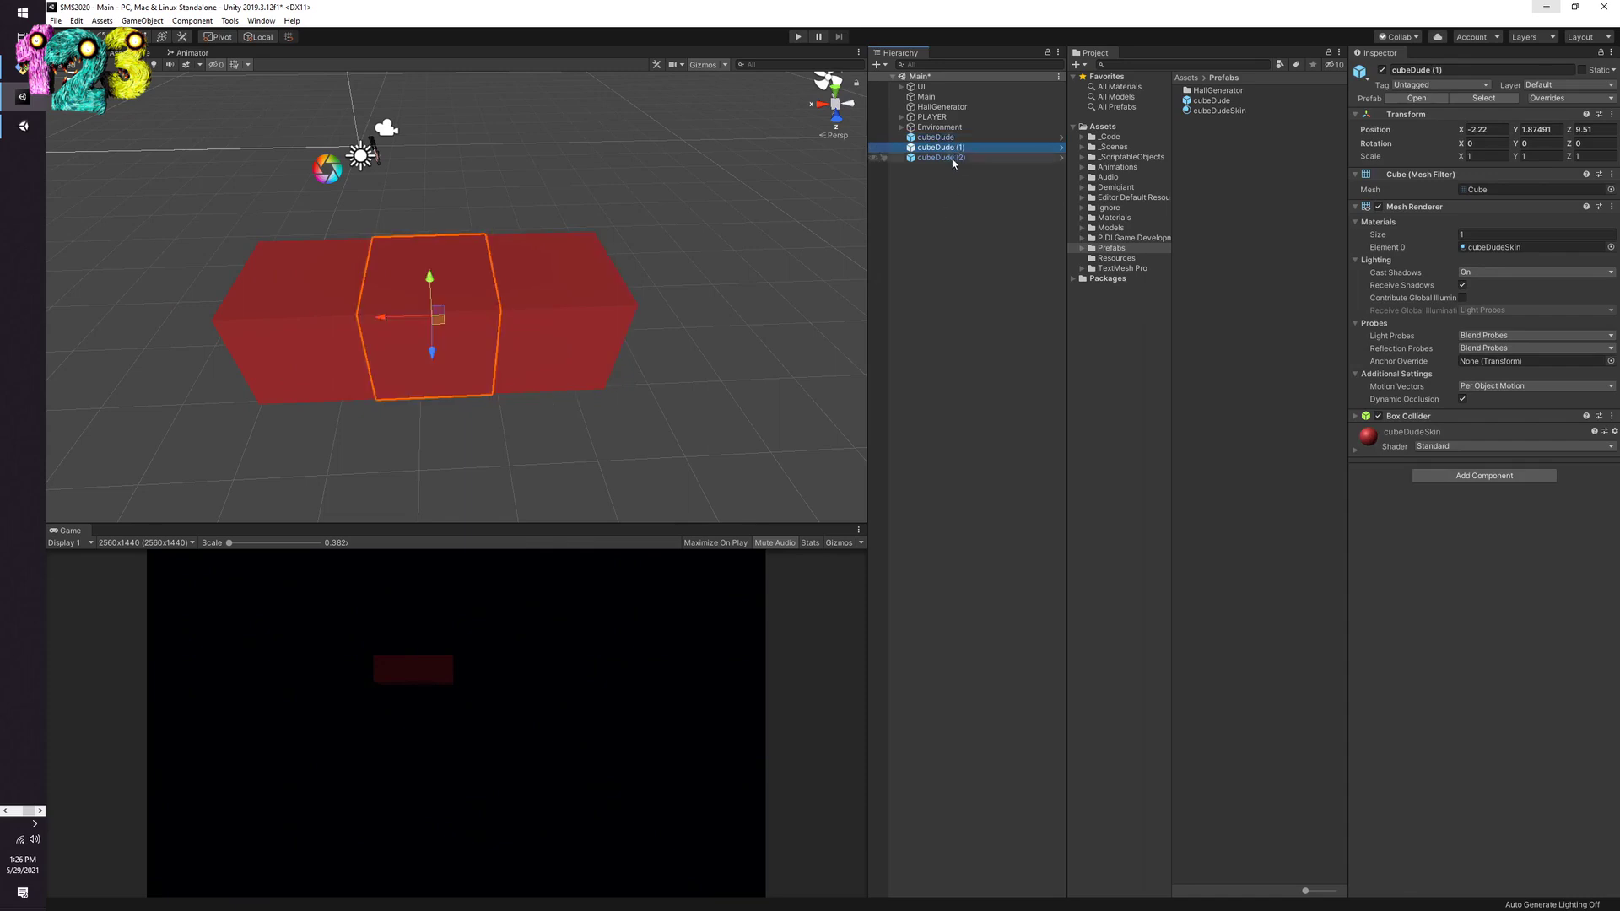
click(952, 158)
click(951, 147)
click(948, 137)
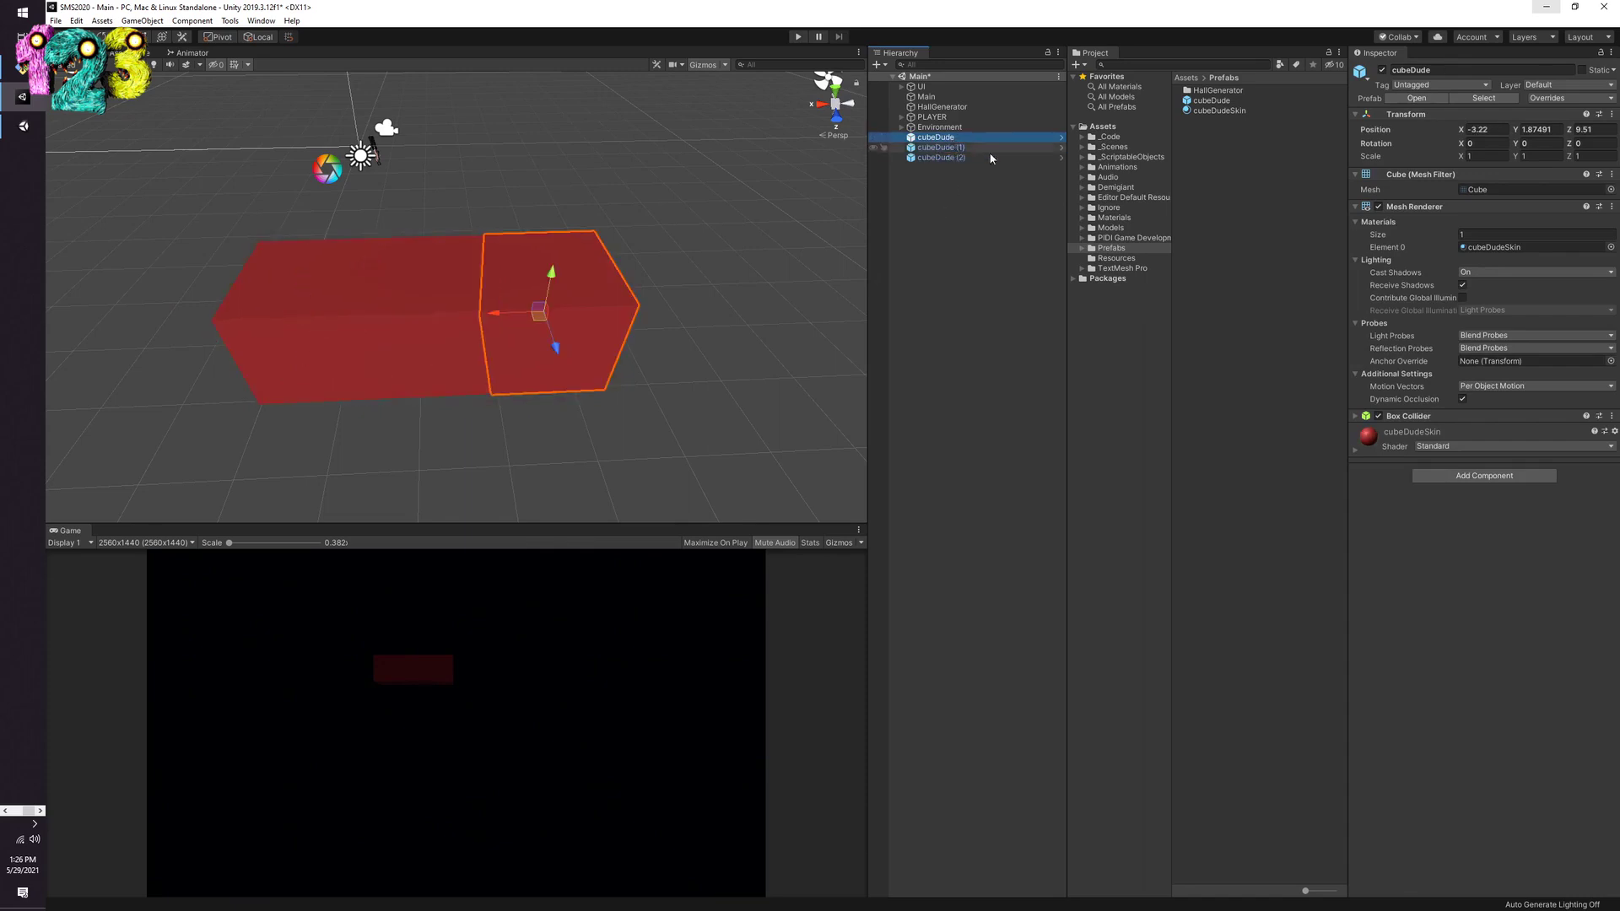
Step: Open the cubeDude prefab asset, set its scale to 0.5 on X, Y and Z, and return to the Main scene
click(1212, 101)
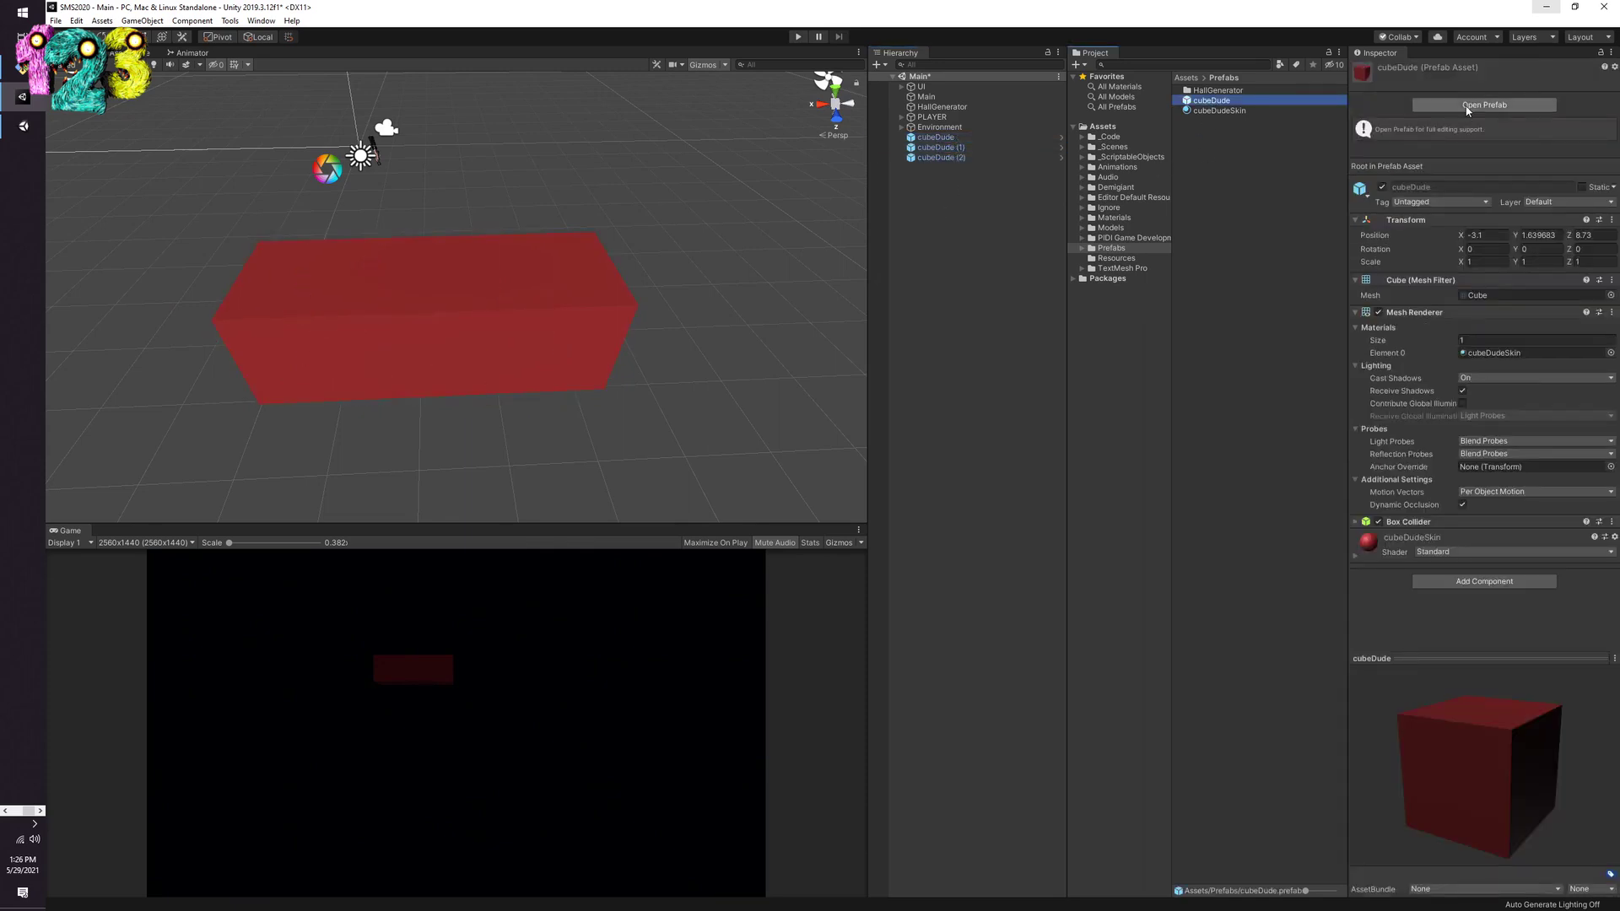
click(1467, 107)
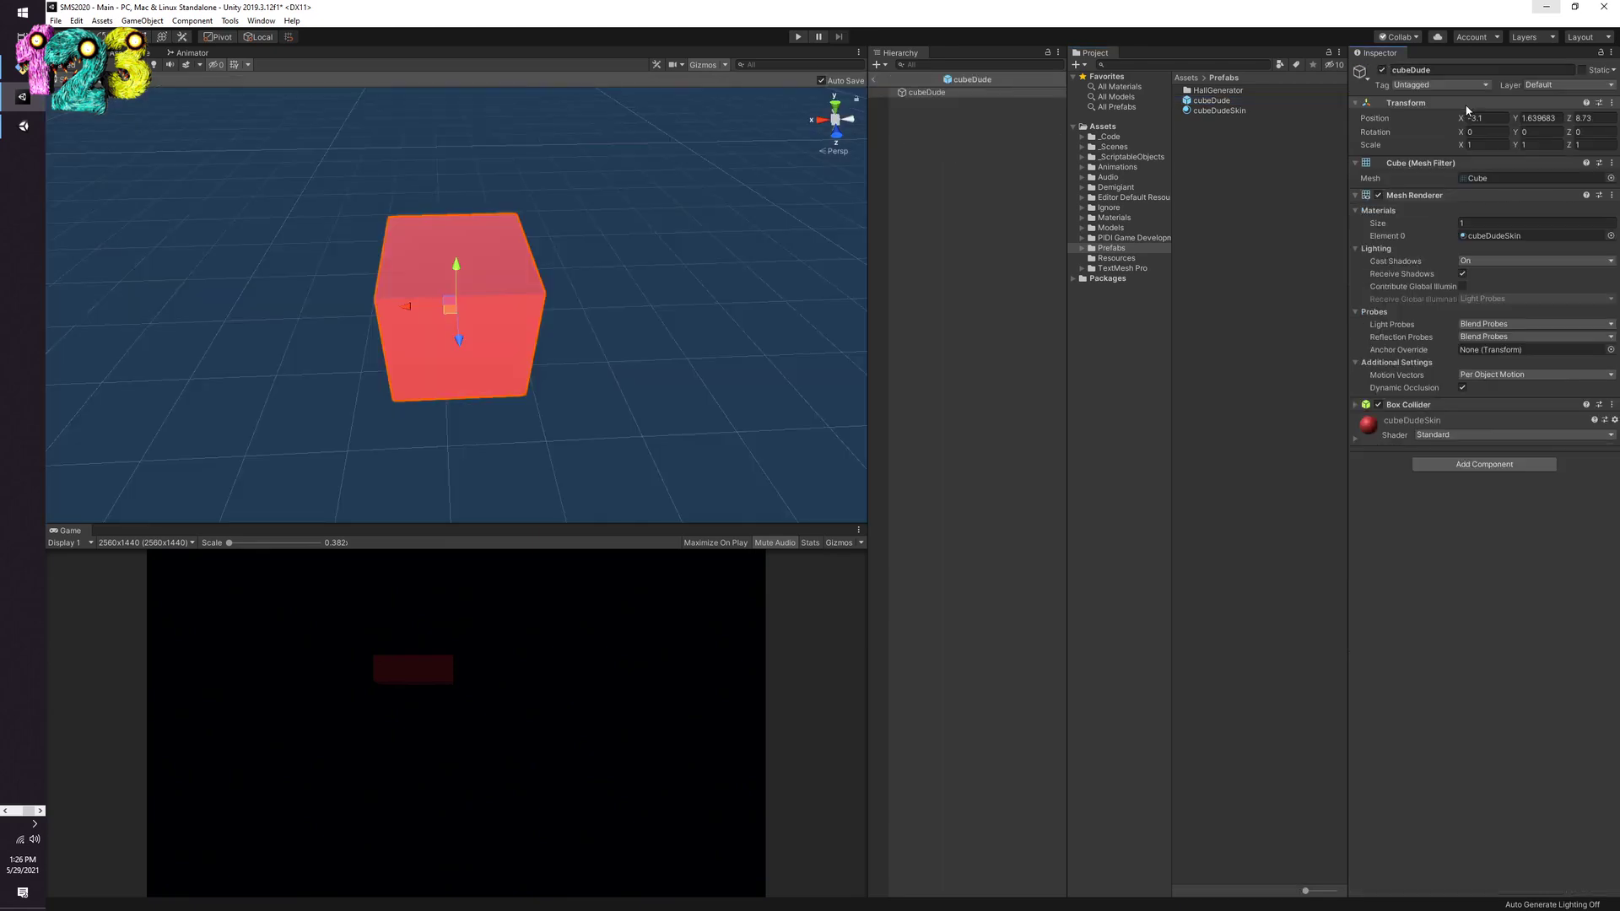
click(1482, 150)
text(0.5)
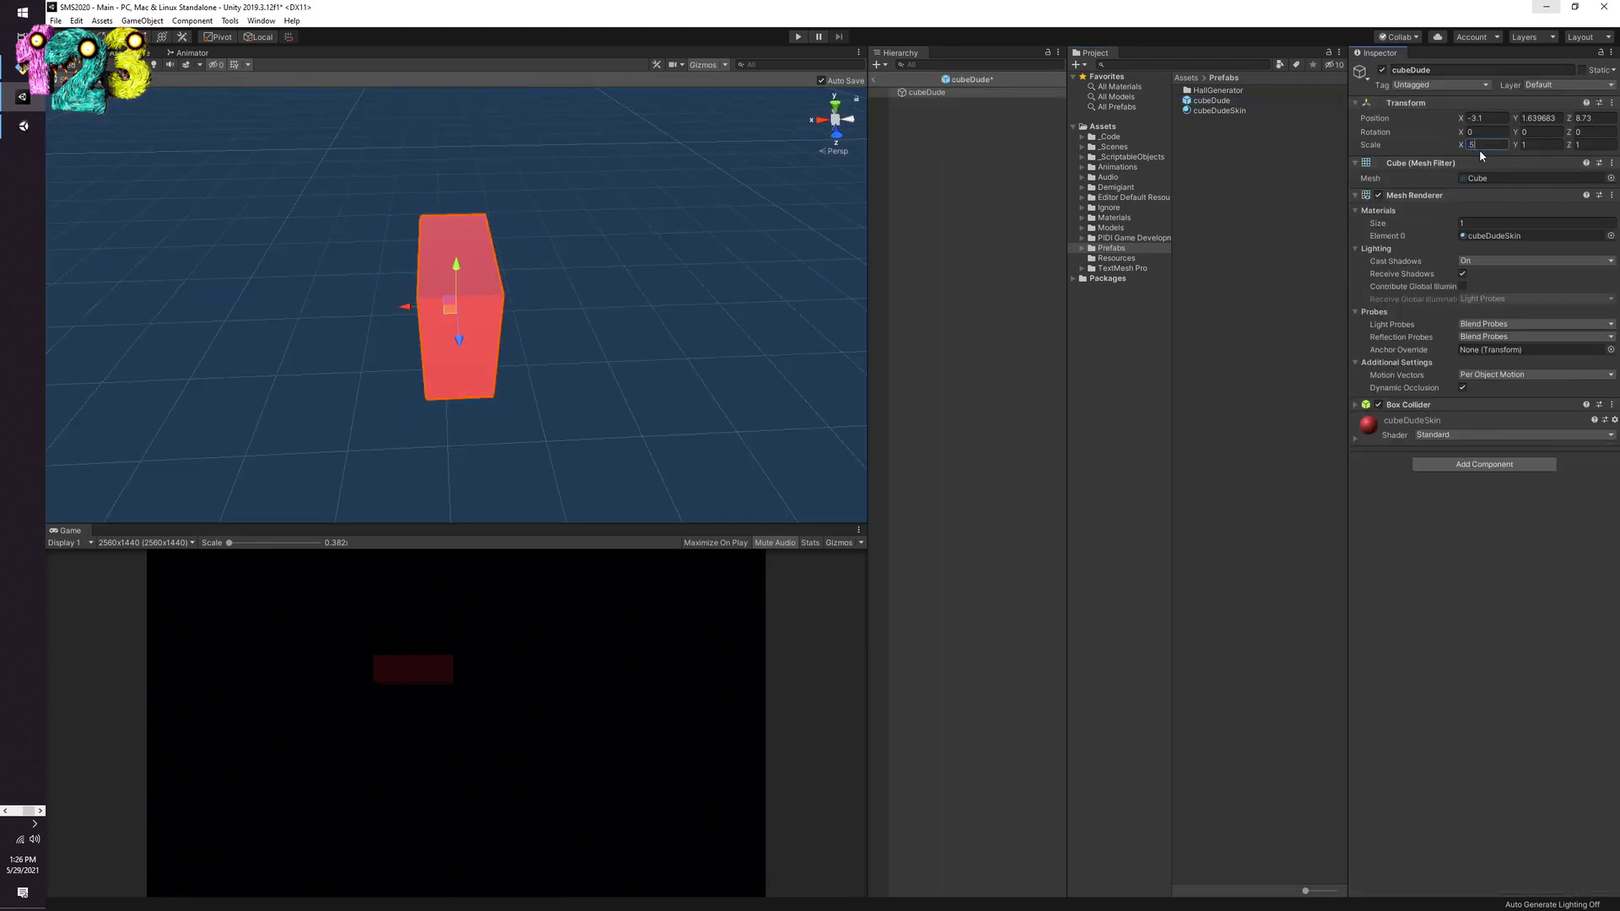
key(Tab)
text(0.5)
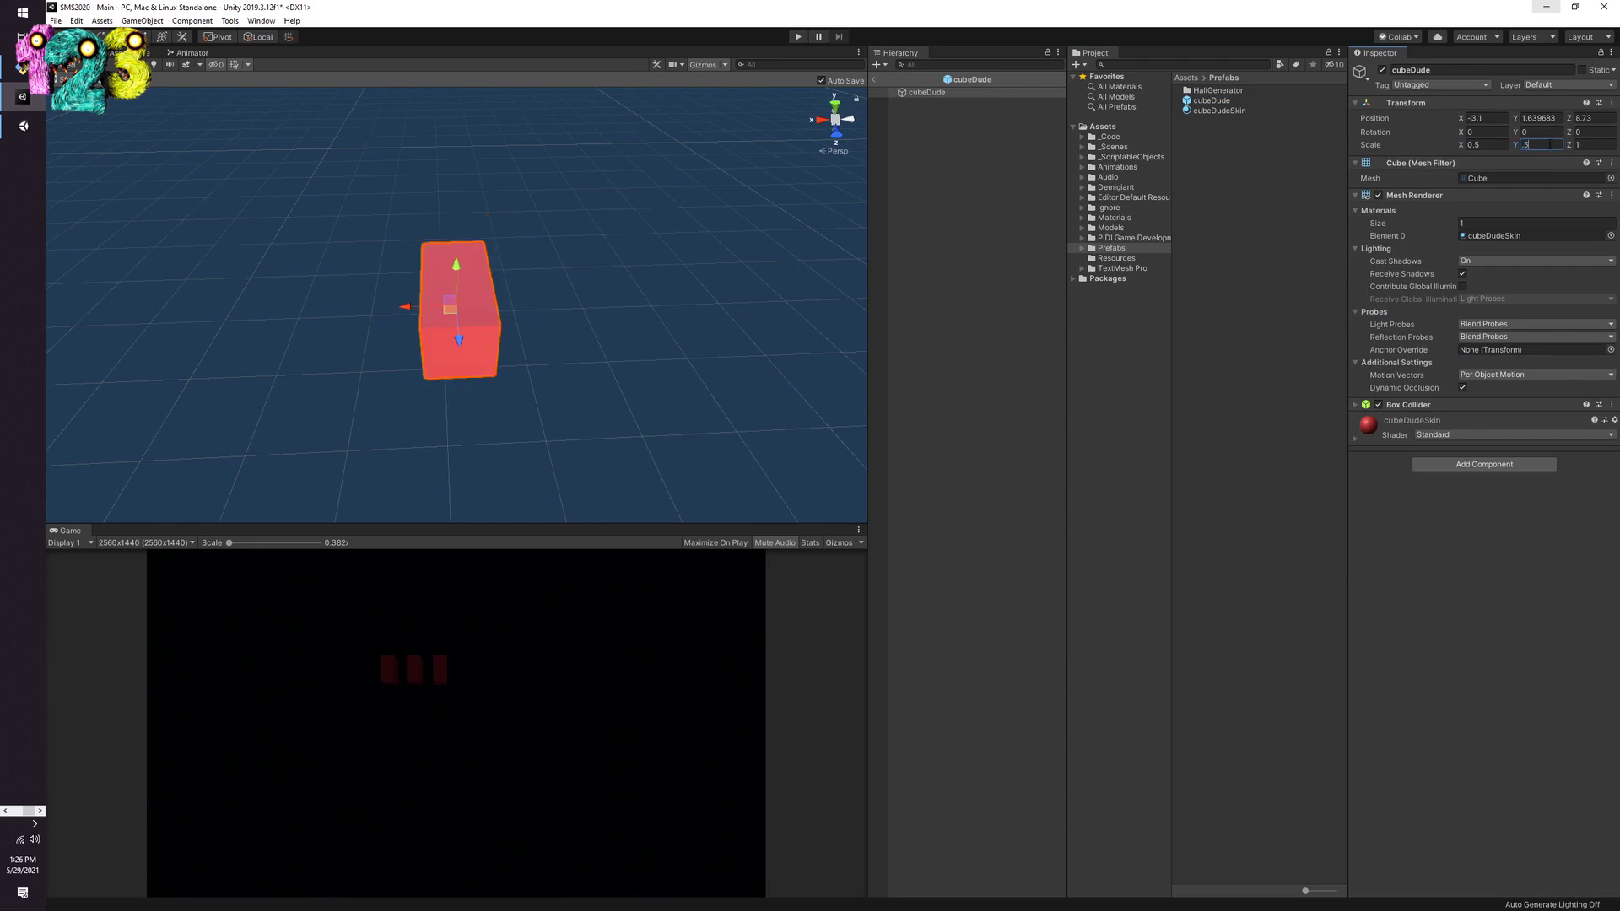
key(Tab)
text(0.5)
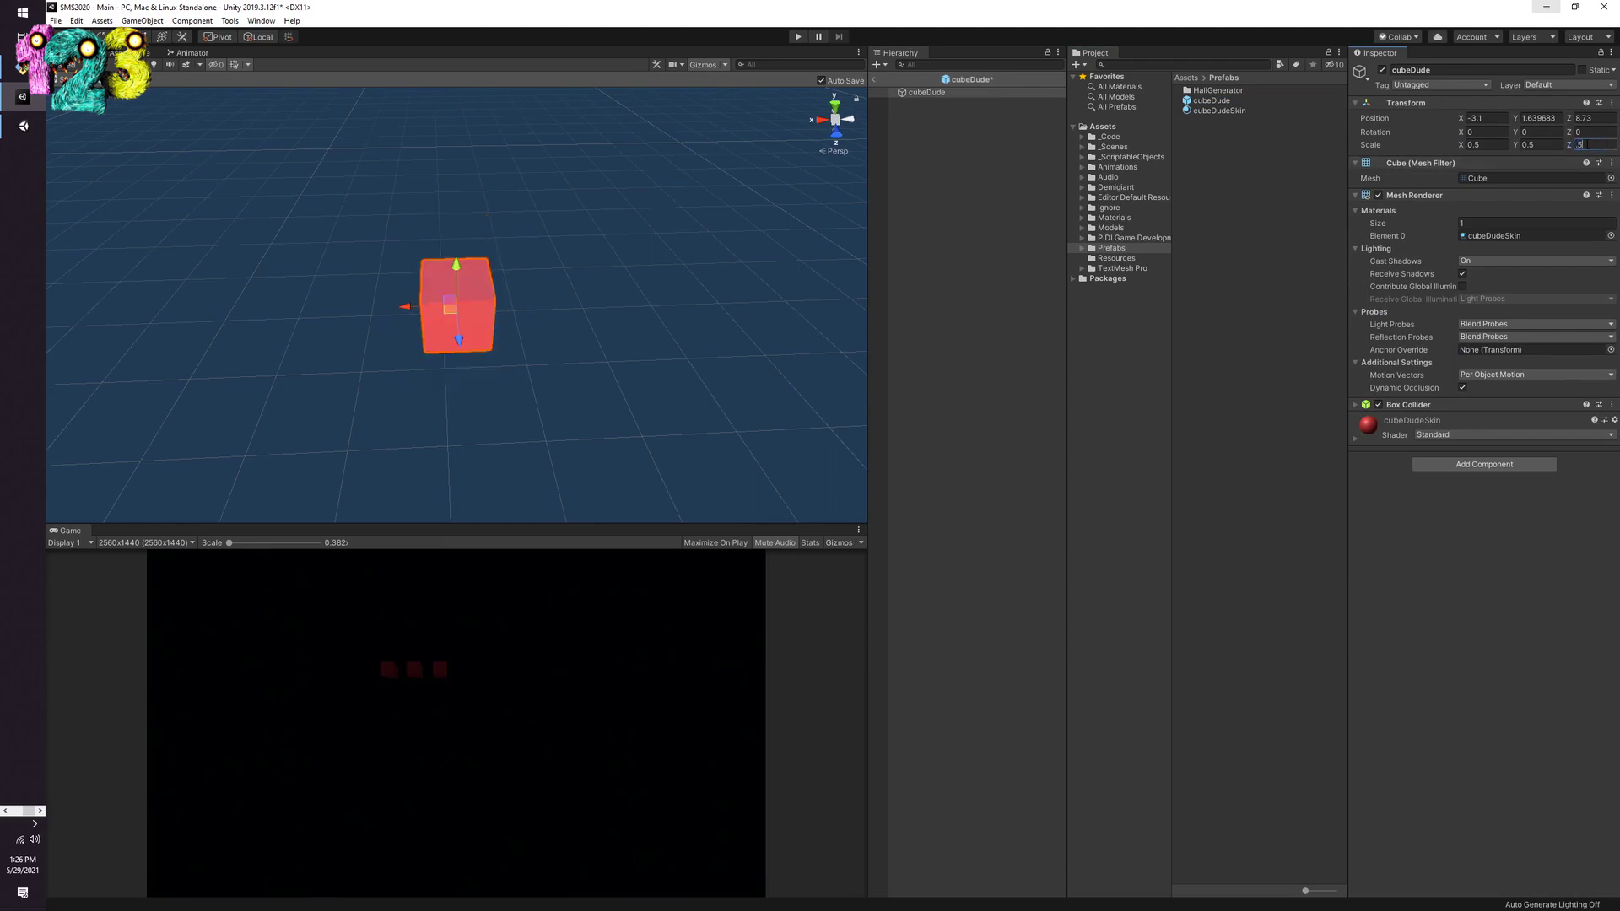
click(975, 342)
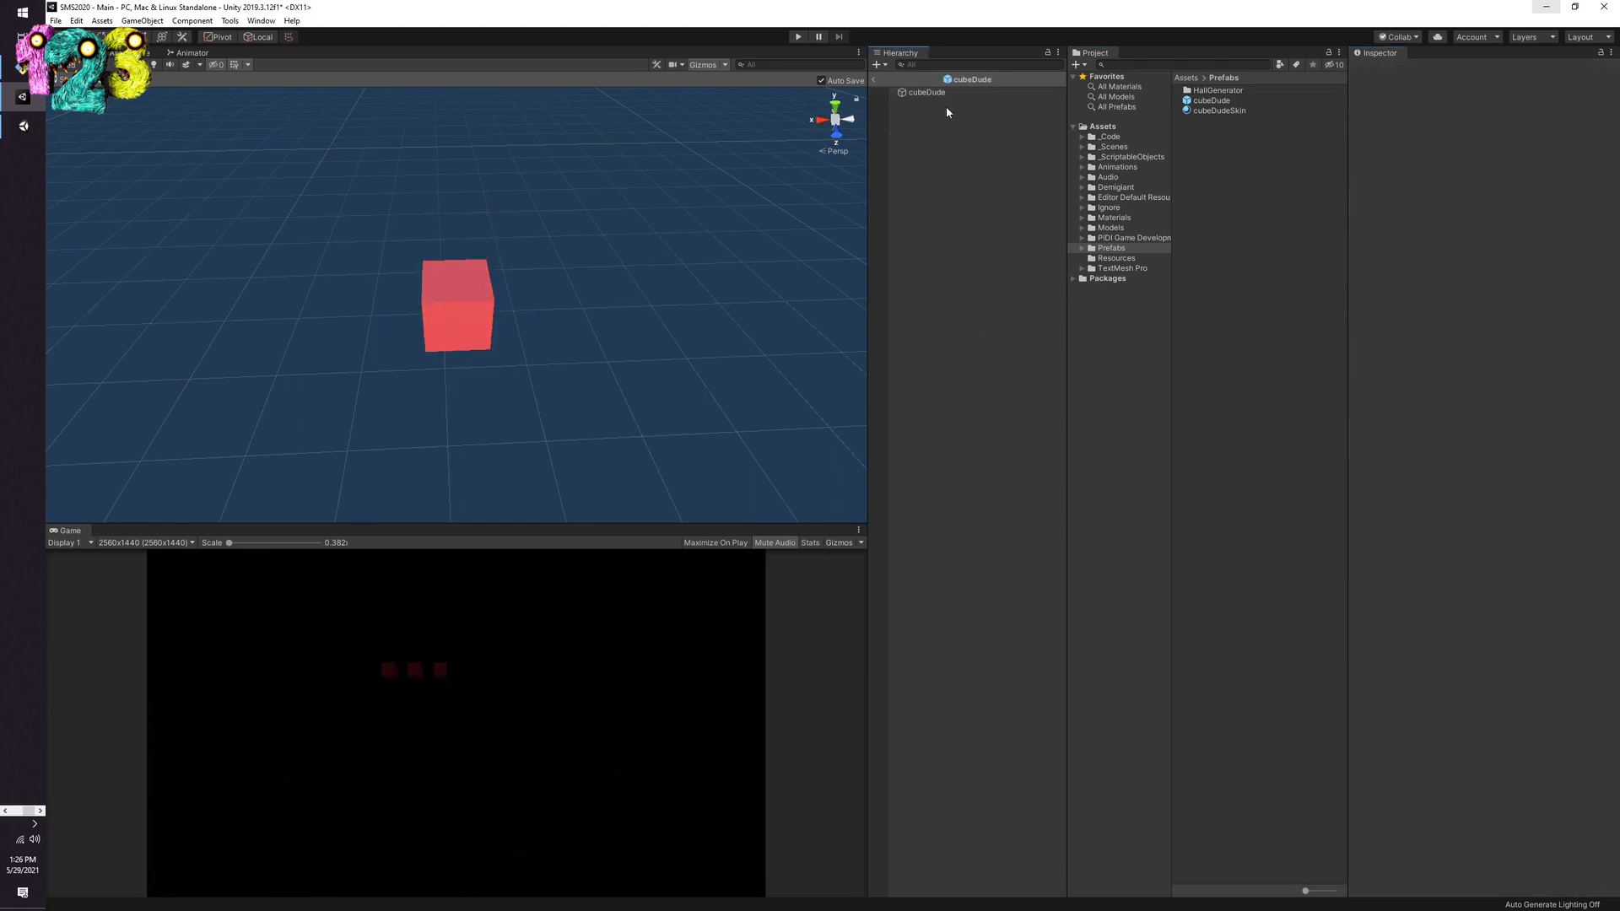
click(874, 80)
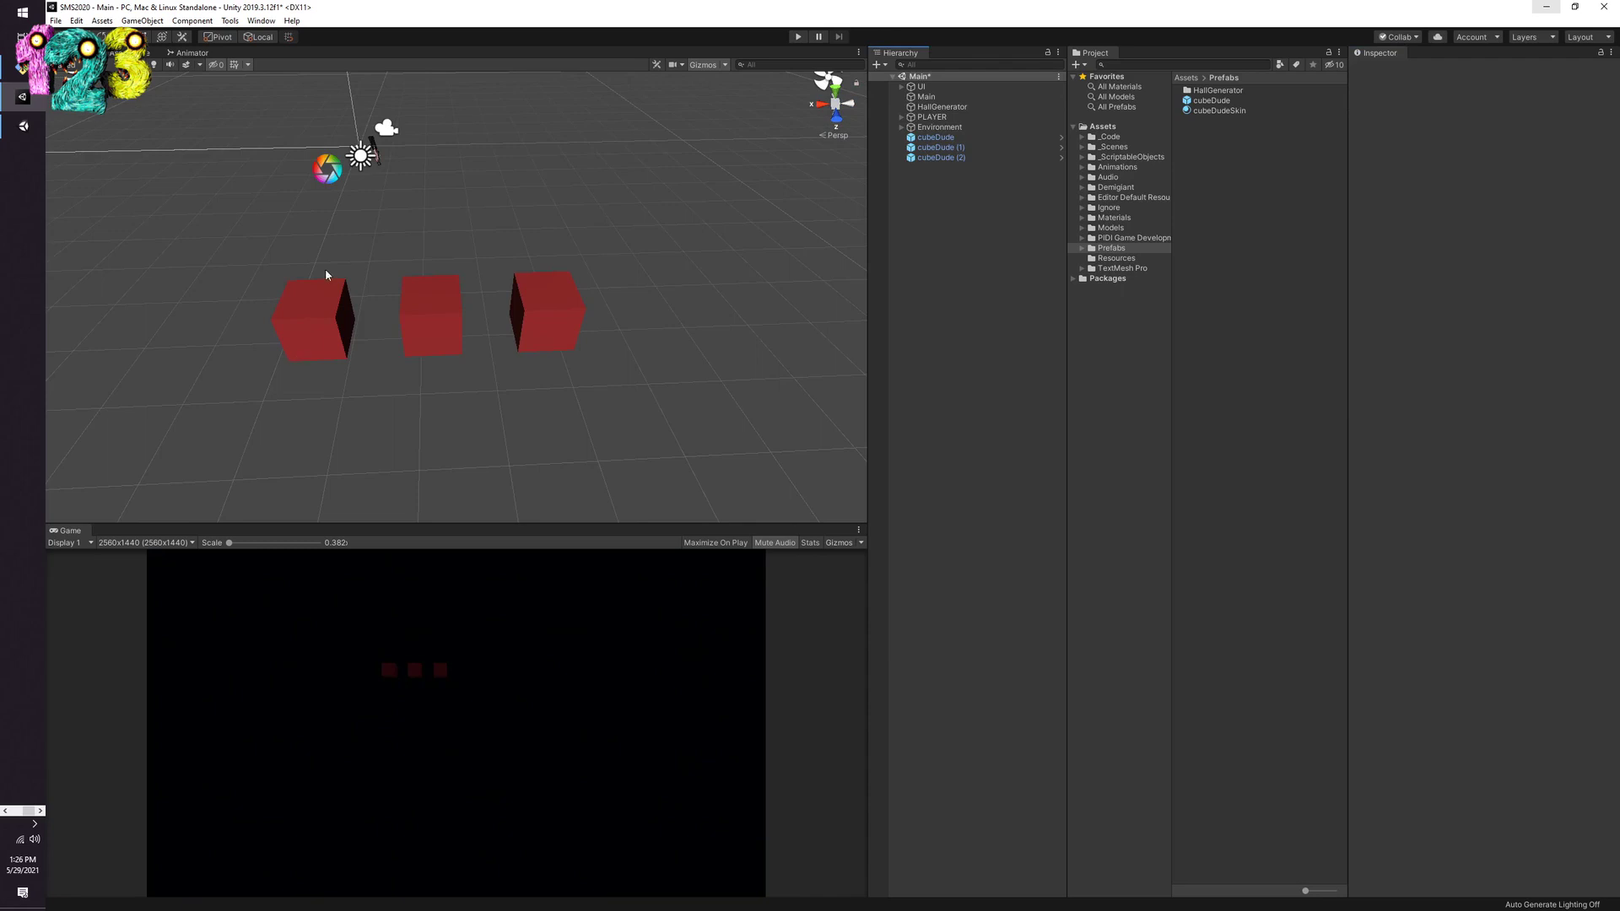
Step: Select the cubeDude instances in turn to check their scale values against the edited prefab
click(315, 307)
click(432, 314)
click(549, 310)
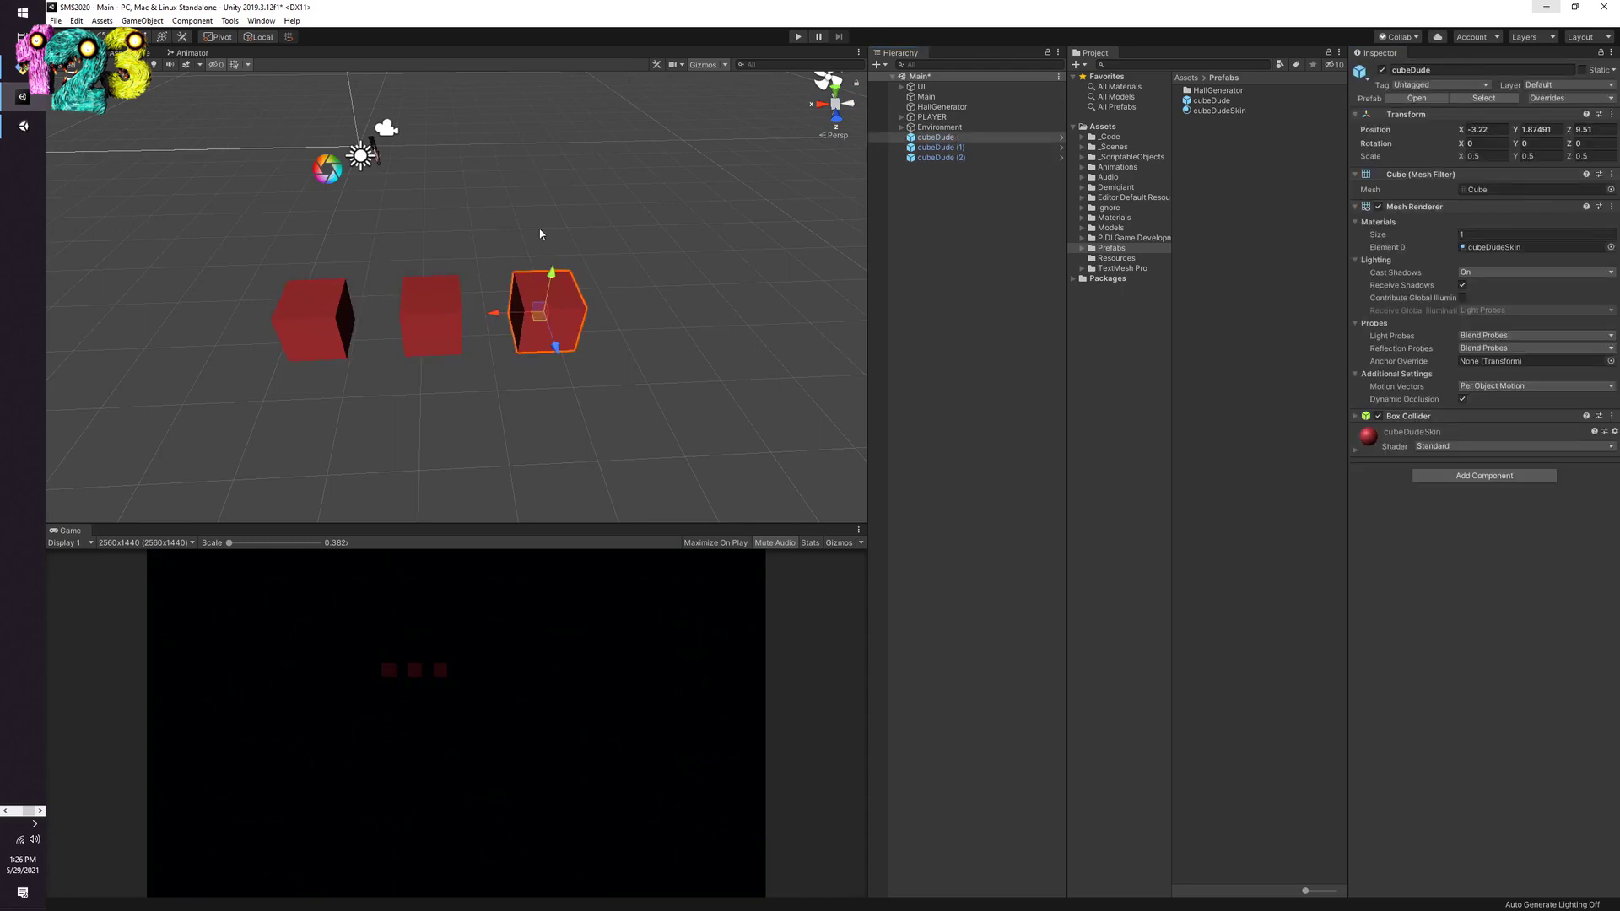
click(945, 206)
click(941, 146)
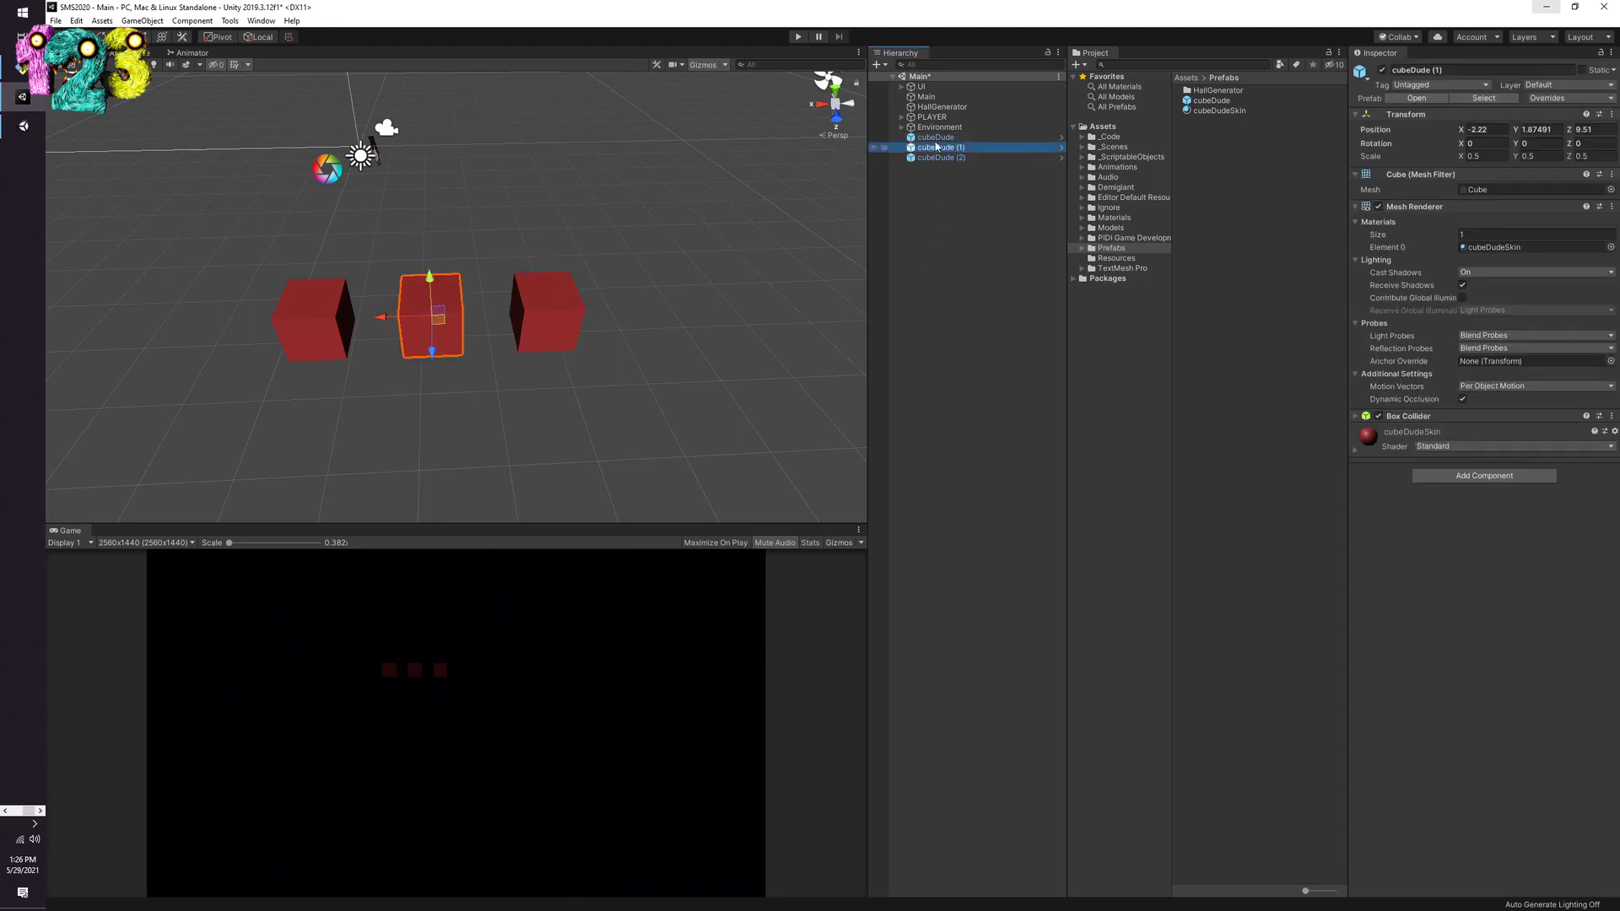
click(936, 136)
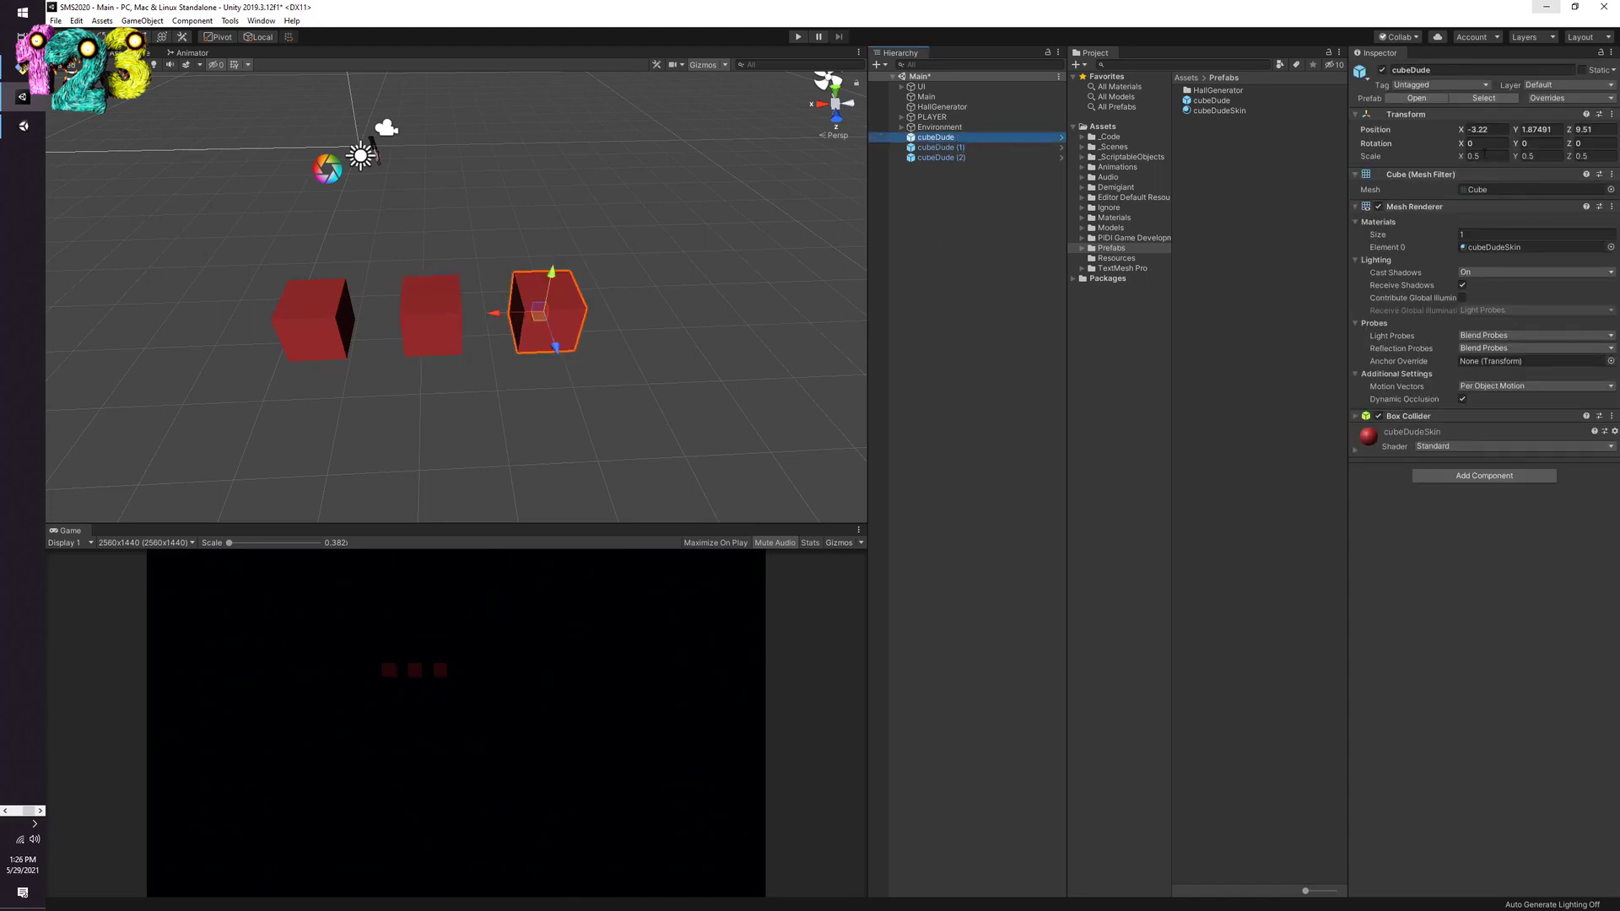
Step: Override the scale of the first cubeDude instance to 1 on X, Y and Z
key(ctrl+z)
key(ctrl+z)
key(ctrl+z)
key(ctrl+z)
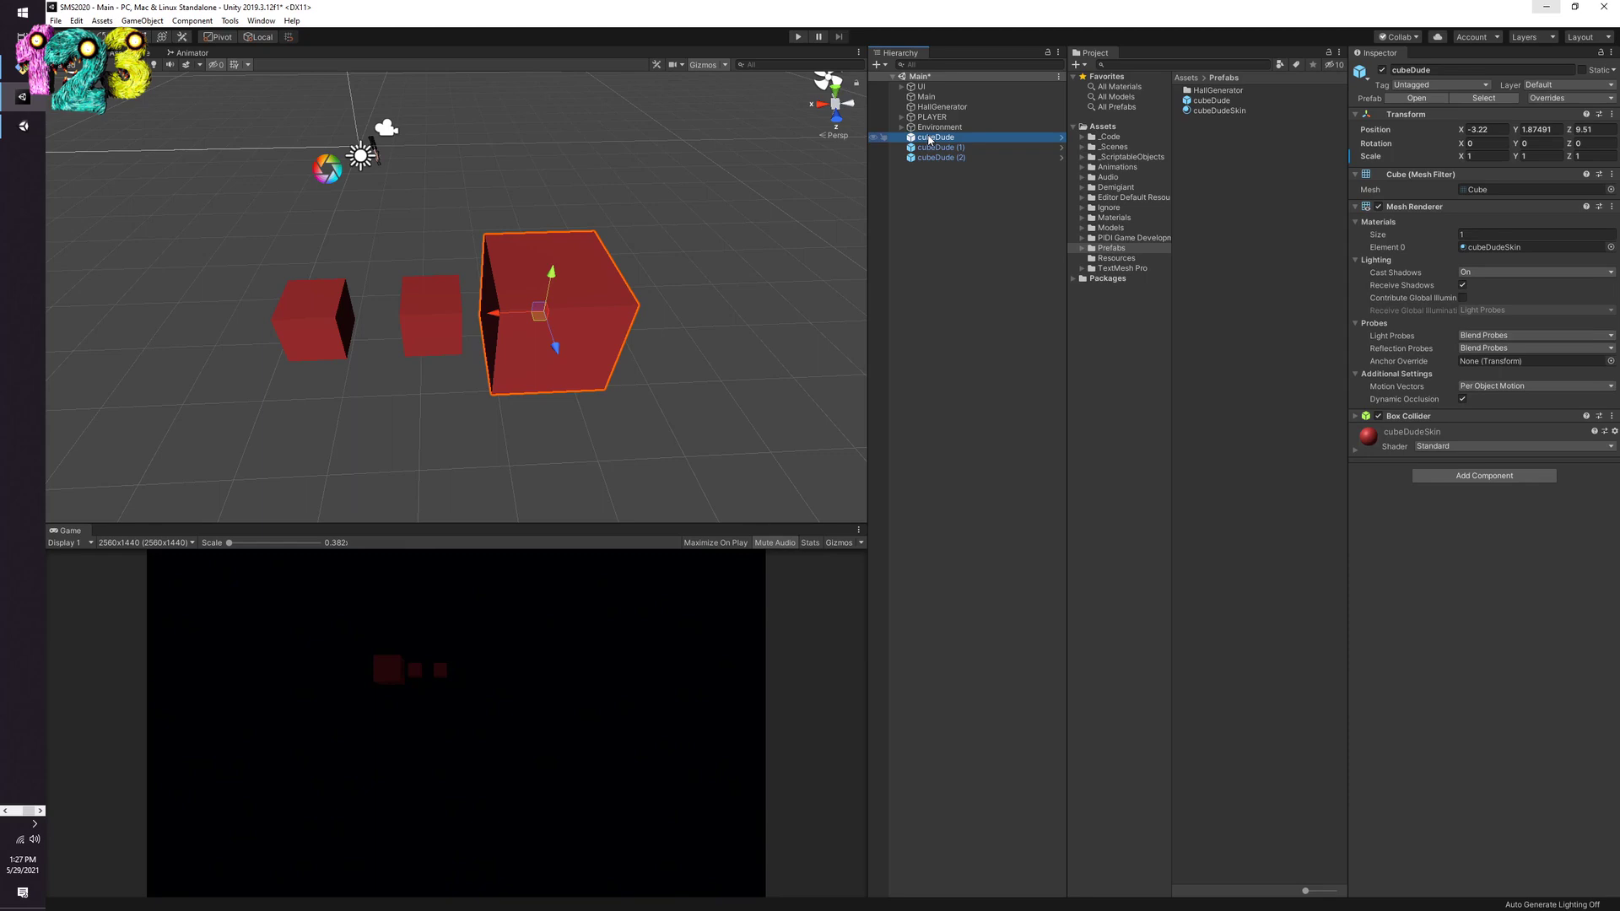
Step: Delete all three cubeDude instances from the Main scene
shift+click(941, 148)
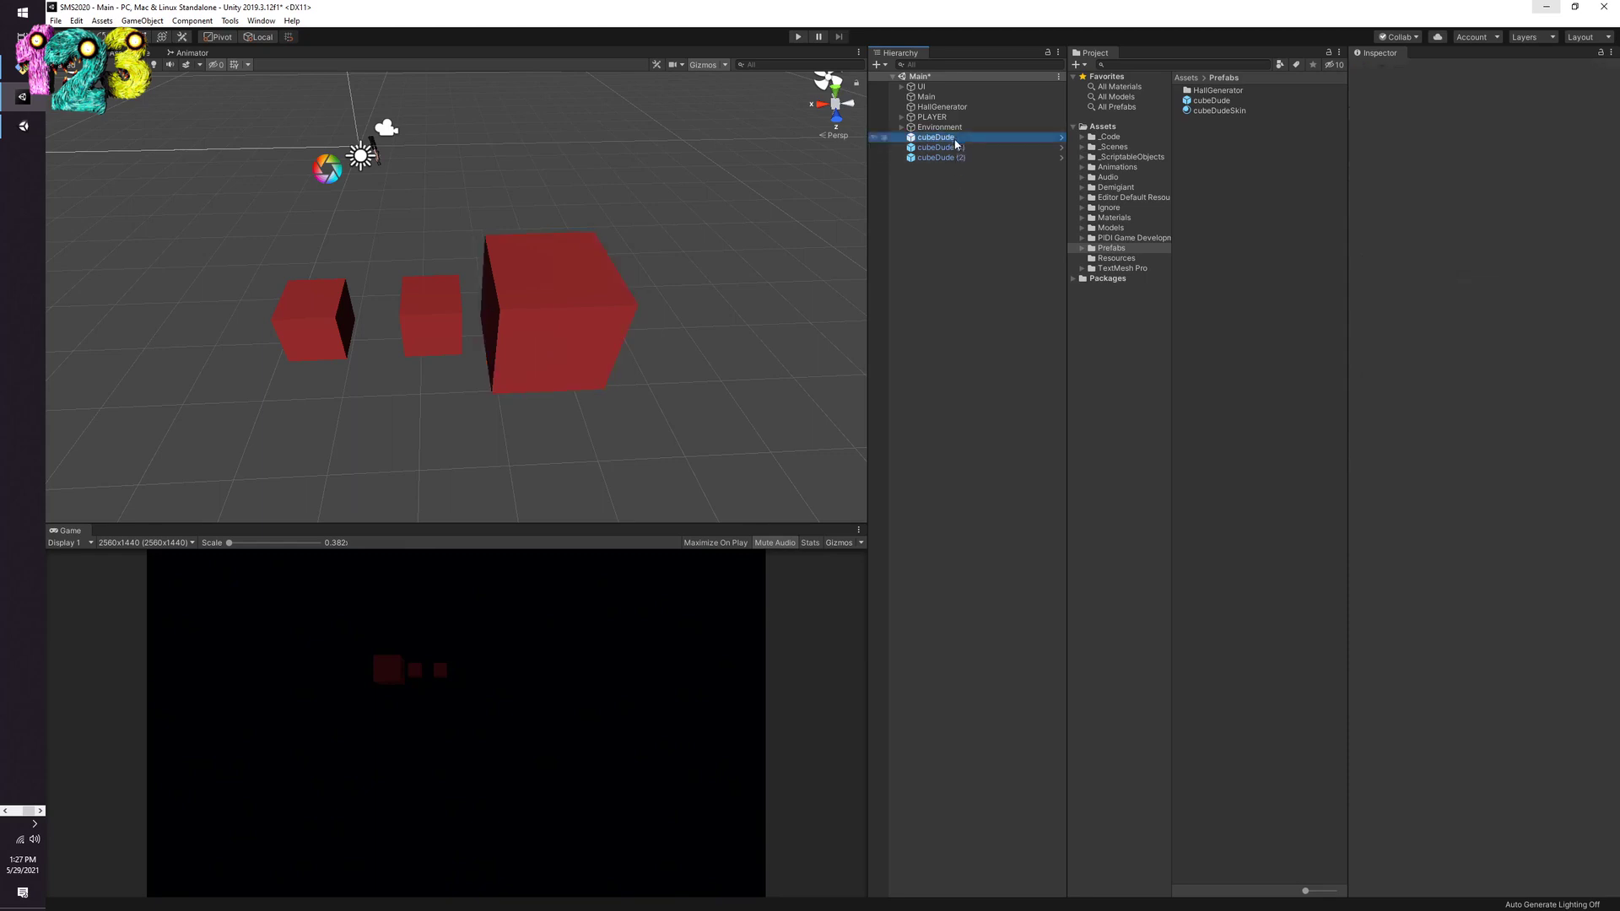
shift+click(954, 157)
key(Delete)
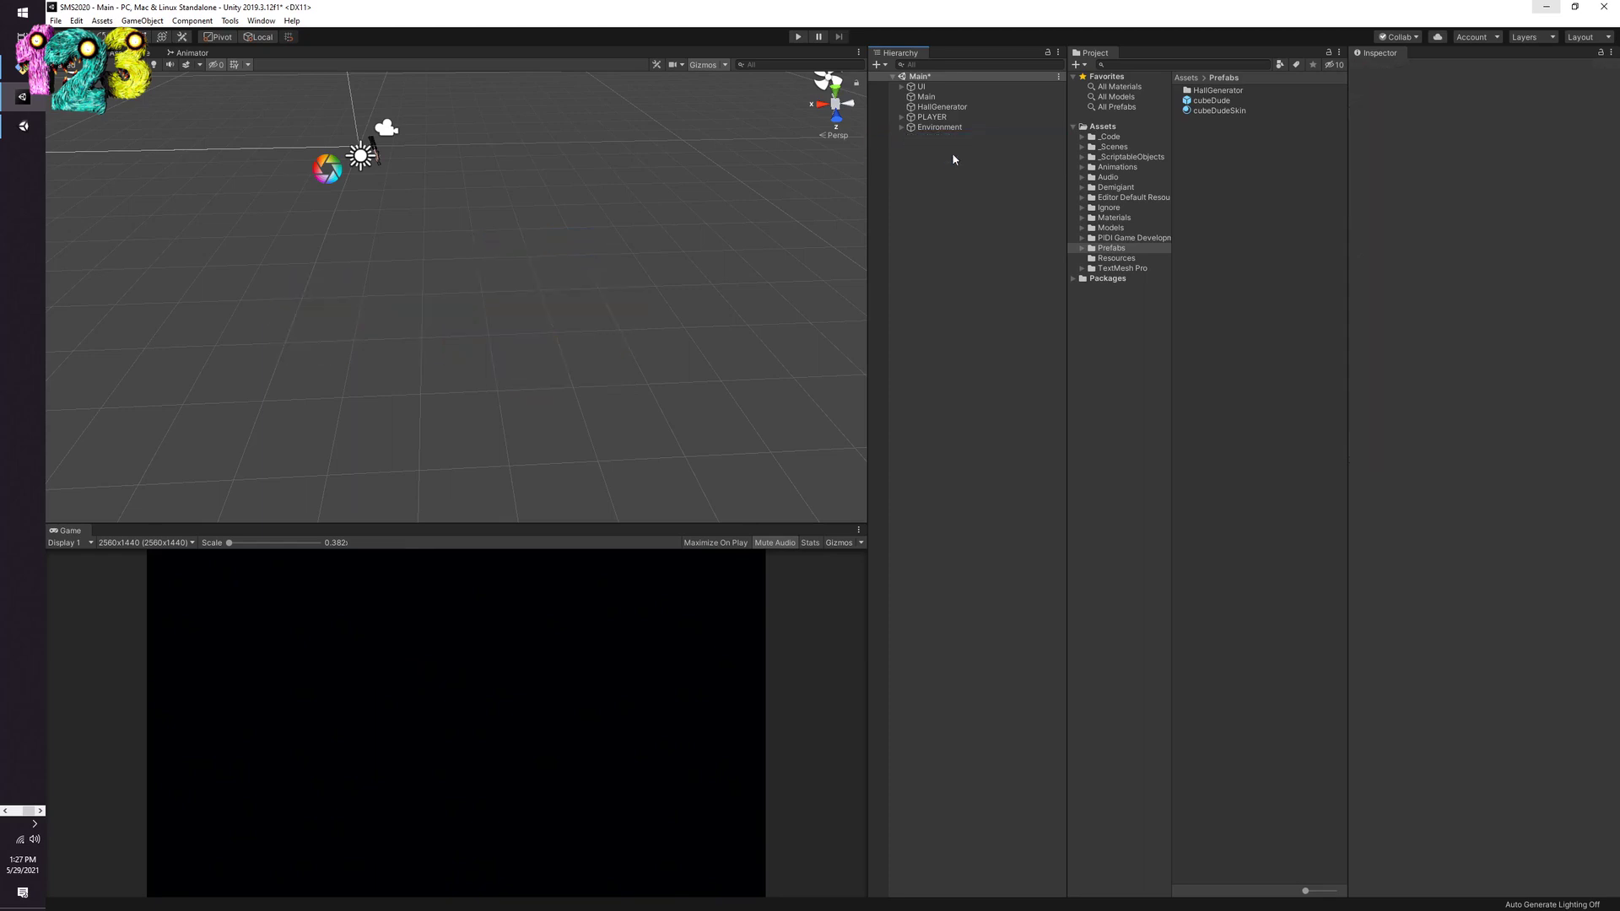
Step: Delete the cubeDude prefab and the cubeDudeSkin material from the Prefabs folder
click(1219, 113)
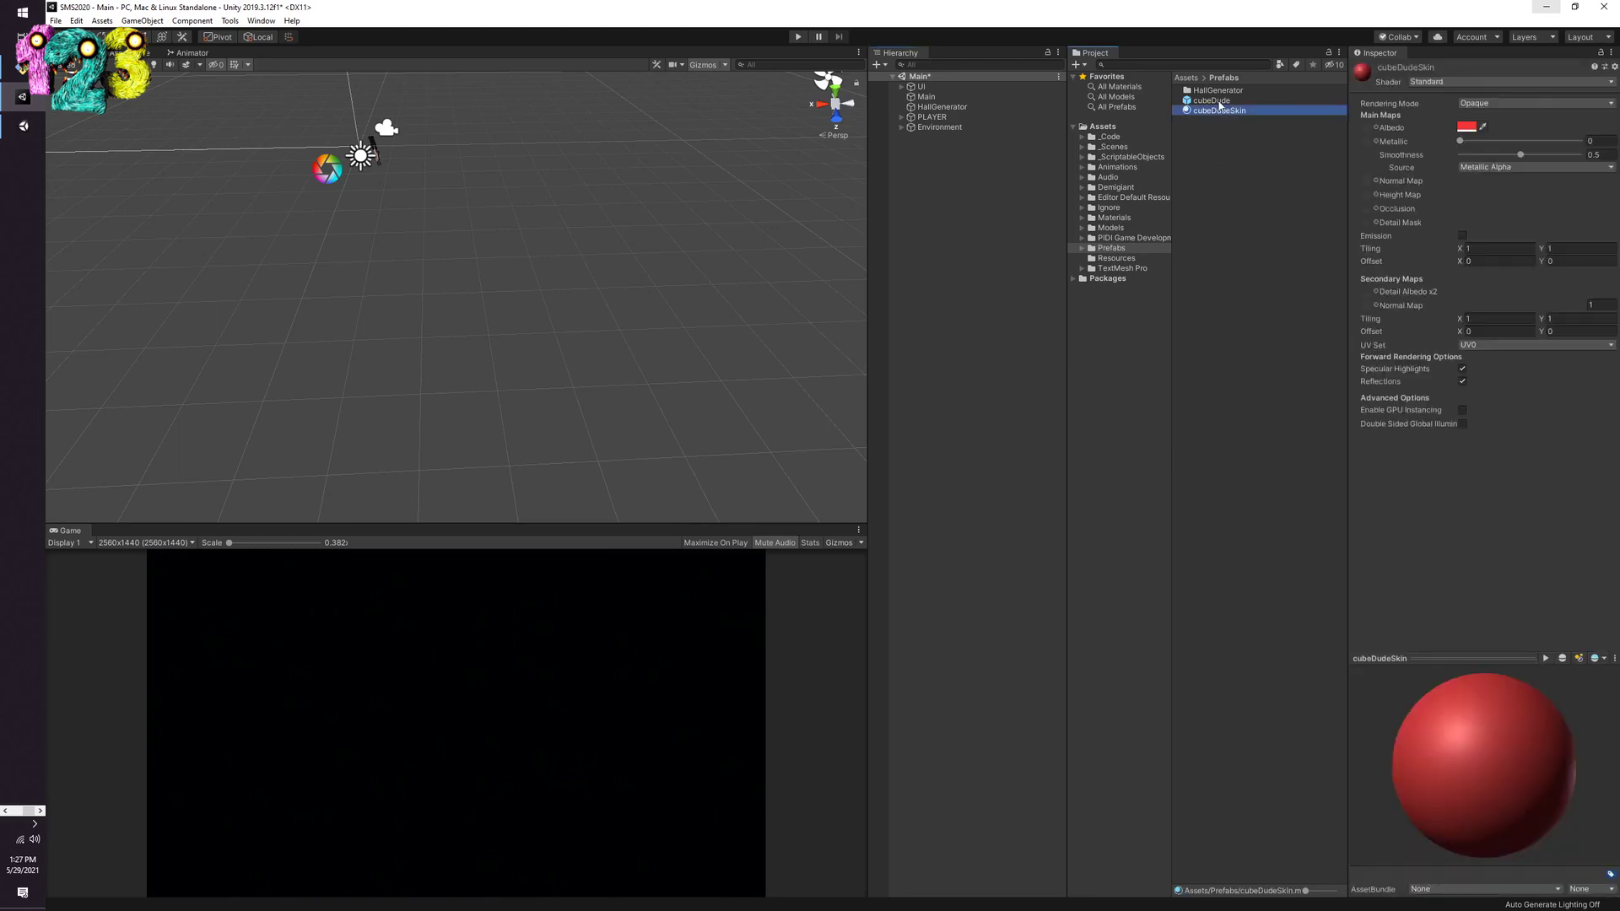
ctrl+click(1212, 100)
key(Delete)
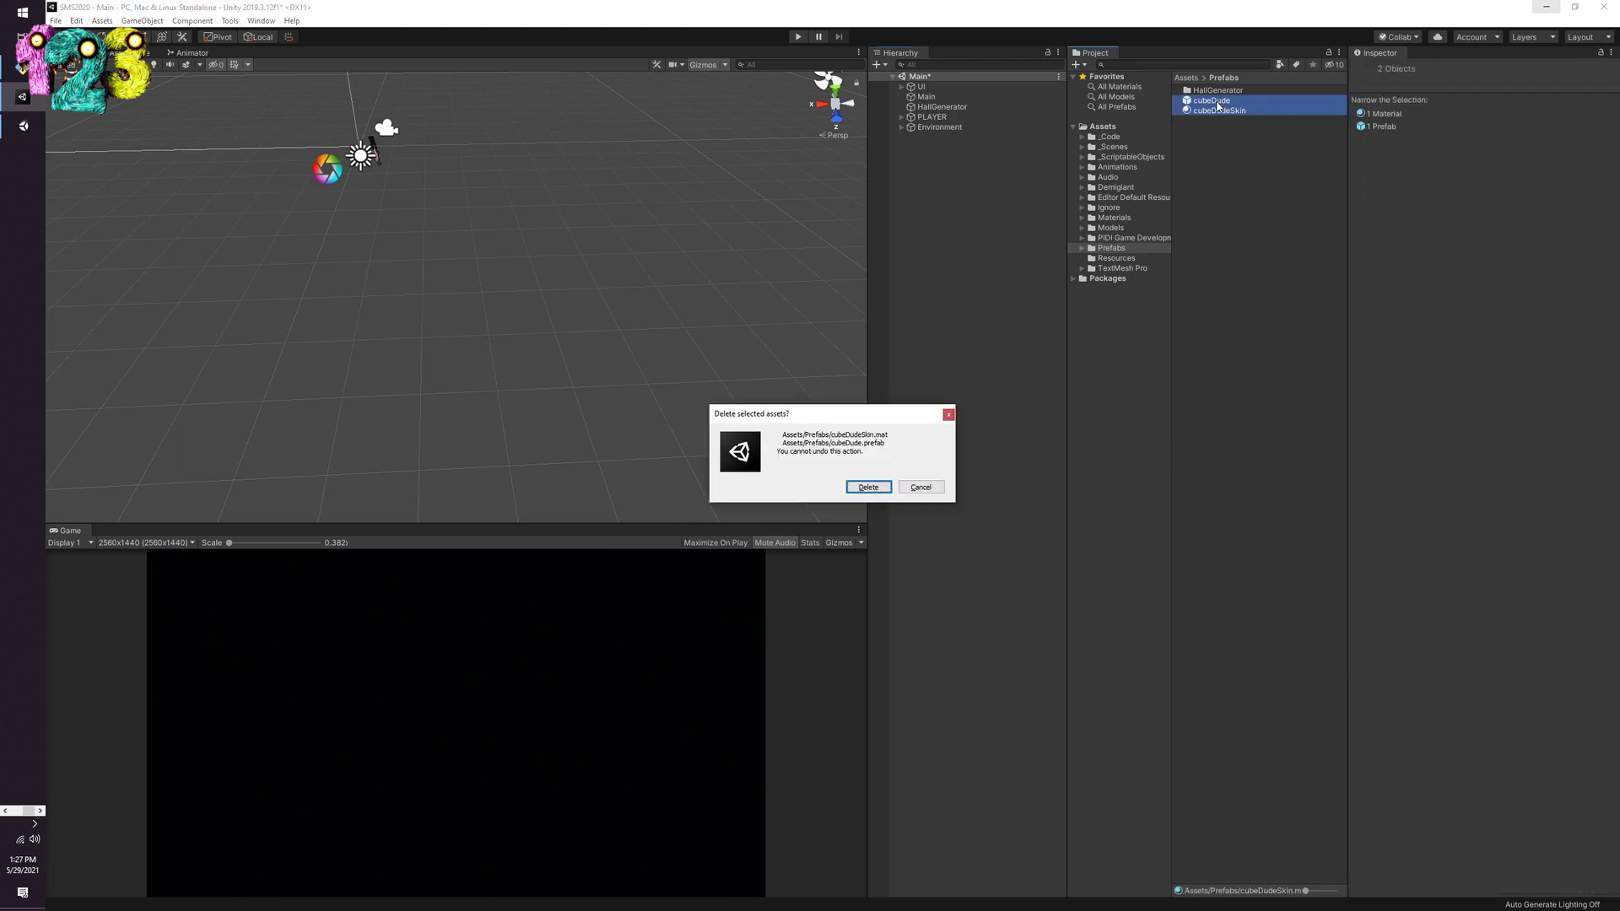
key(Return)
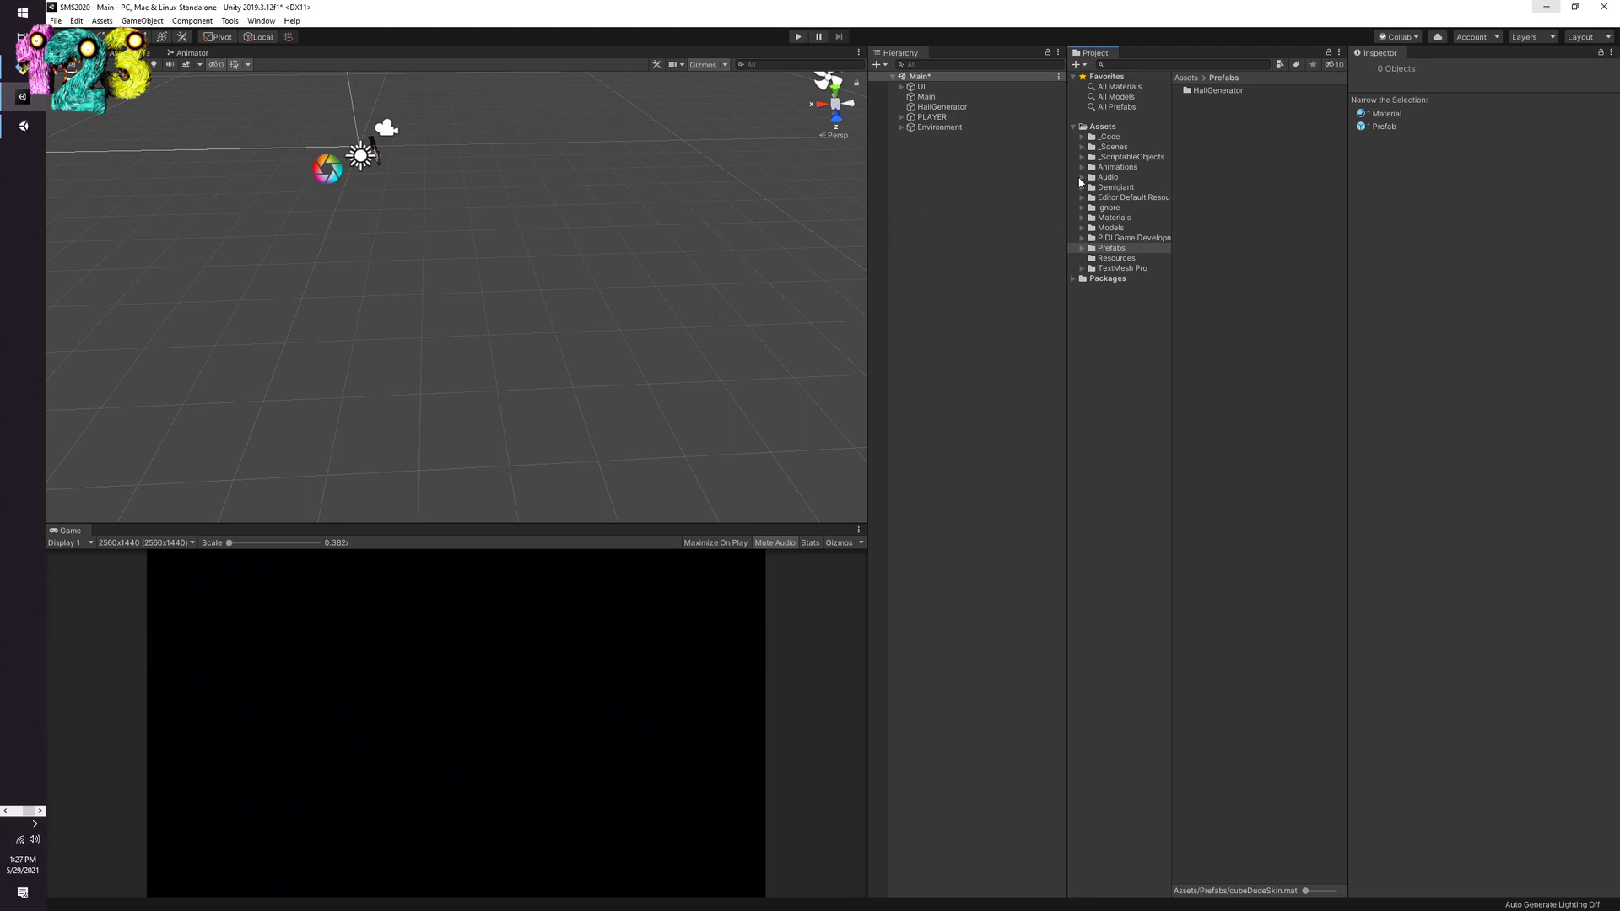
Step: Open the Chunk prefab in the HallGenerator folder for editing and enlarge the Scene view
double_click(1211, 91)
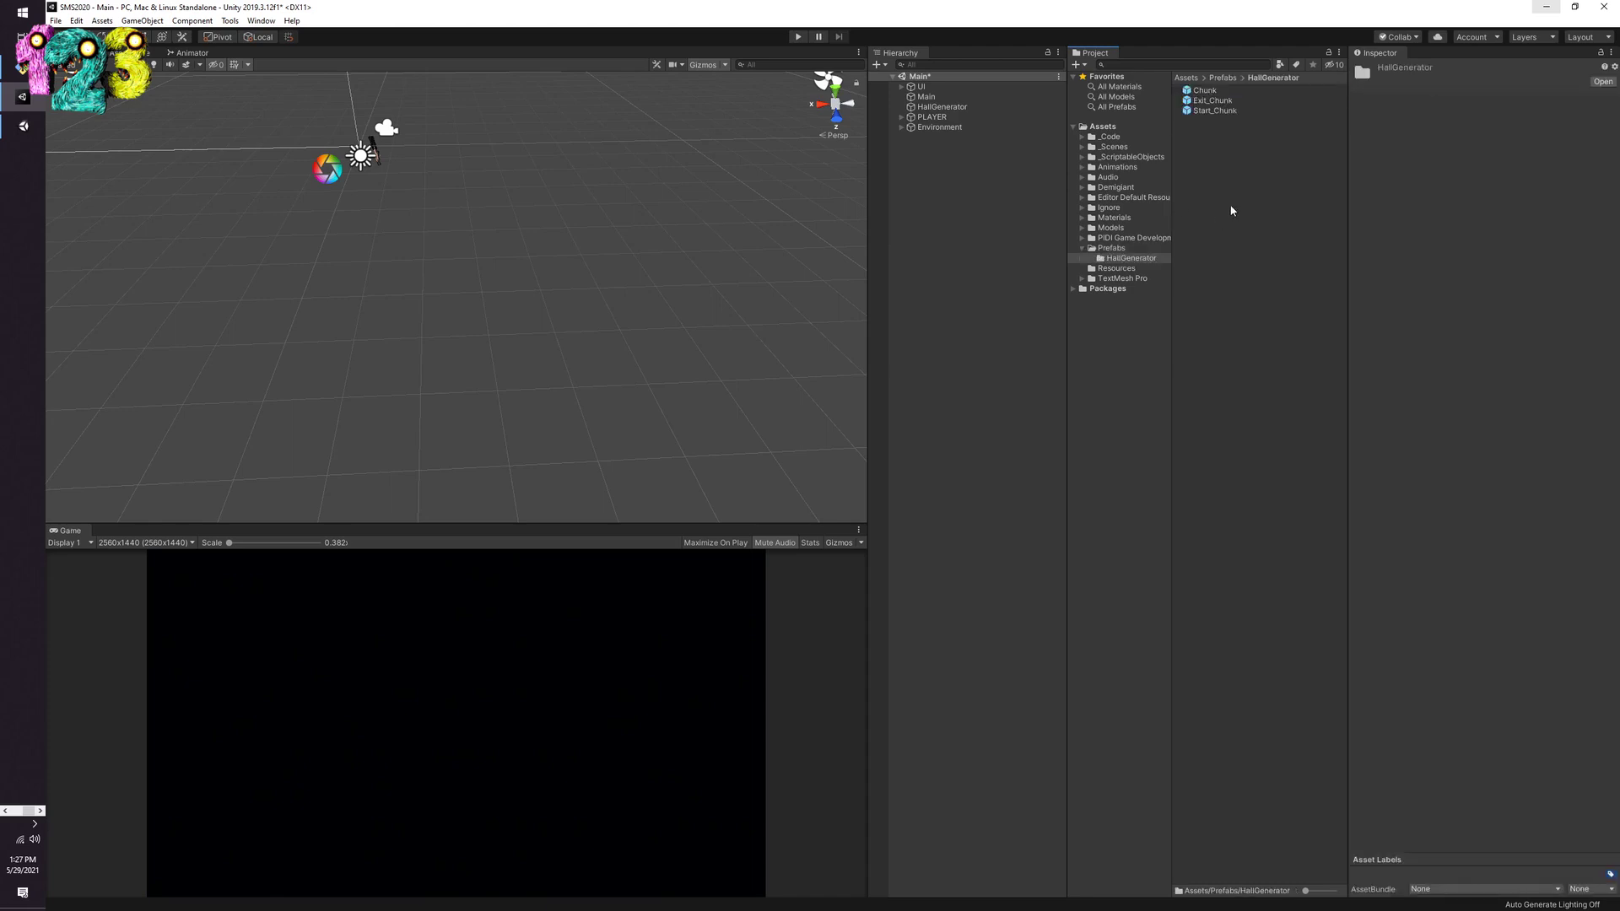
click(1205, 90)
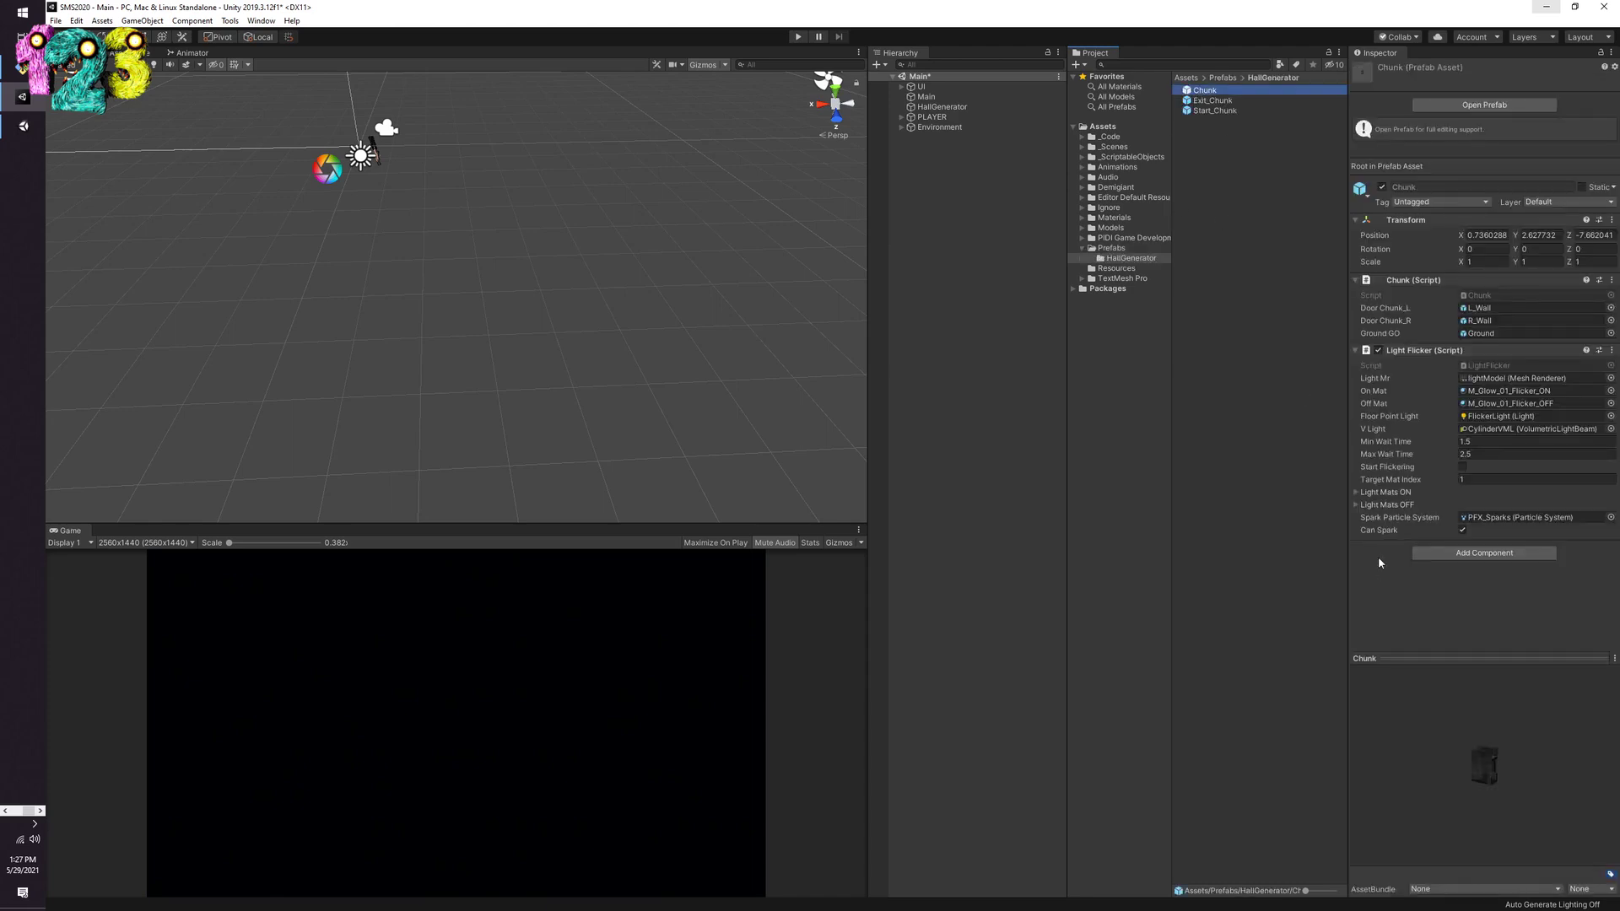
click(1484, 105)
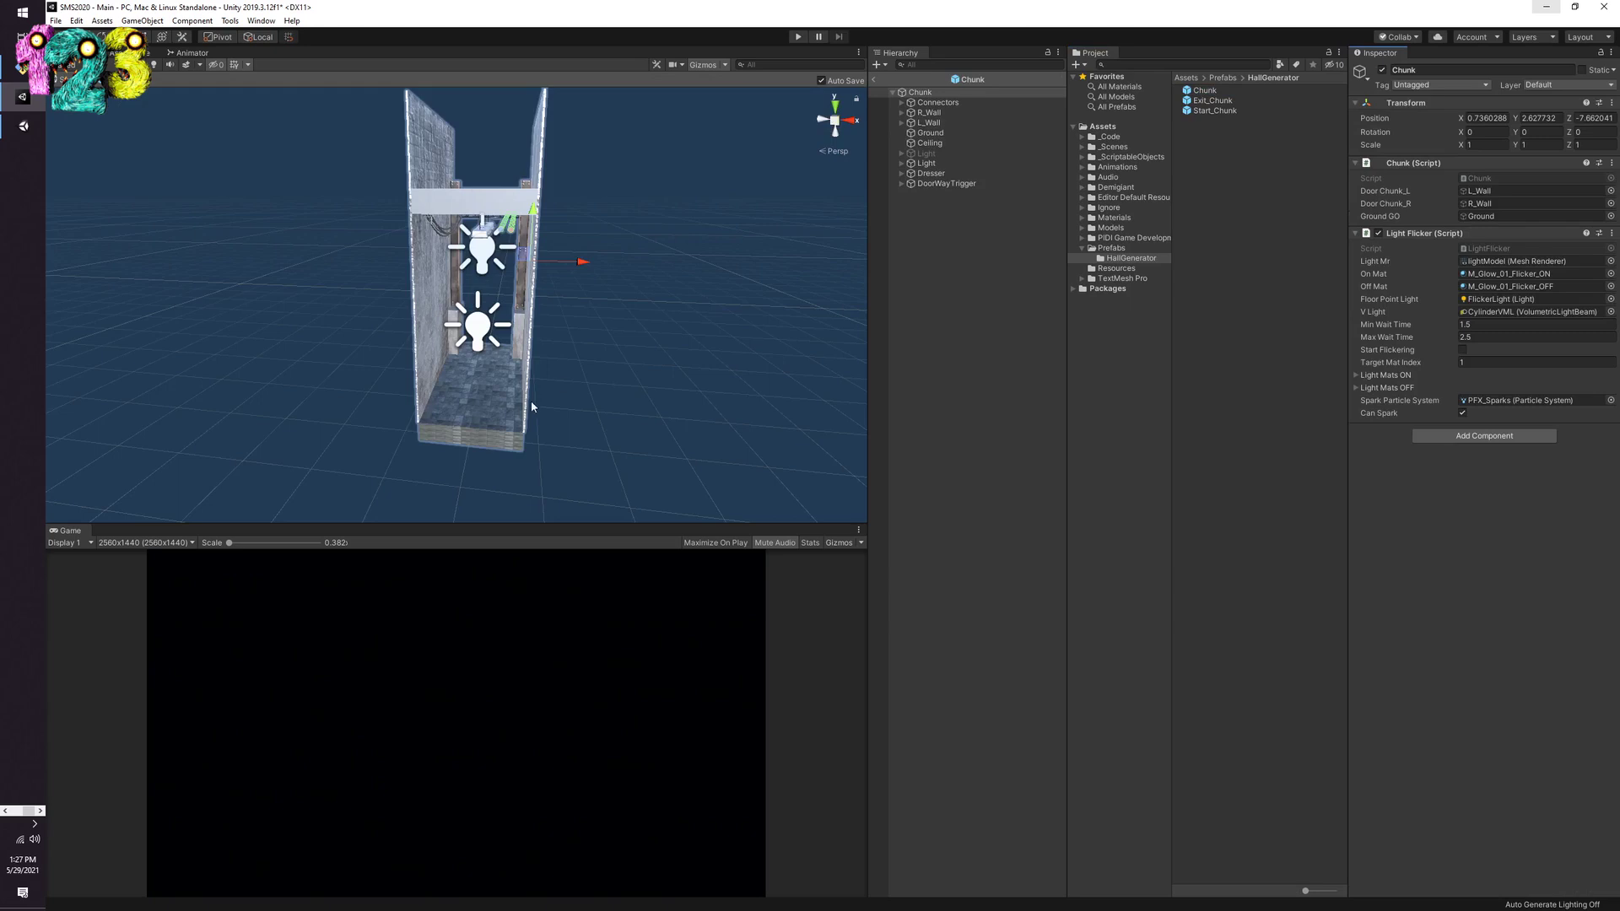
alt+drag(375, 425, 437, 403)
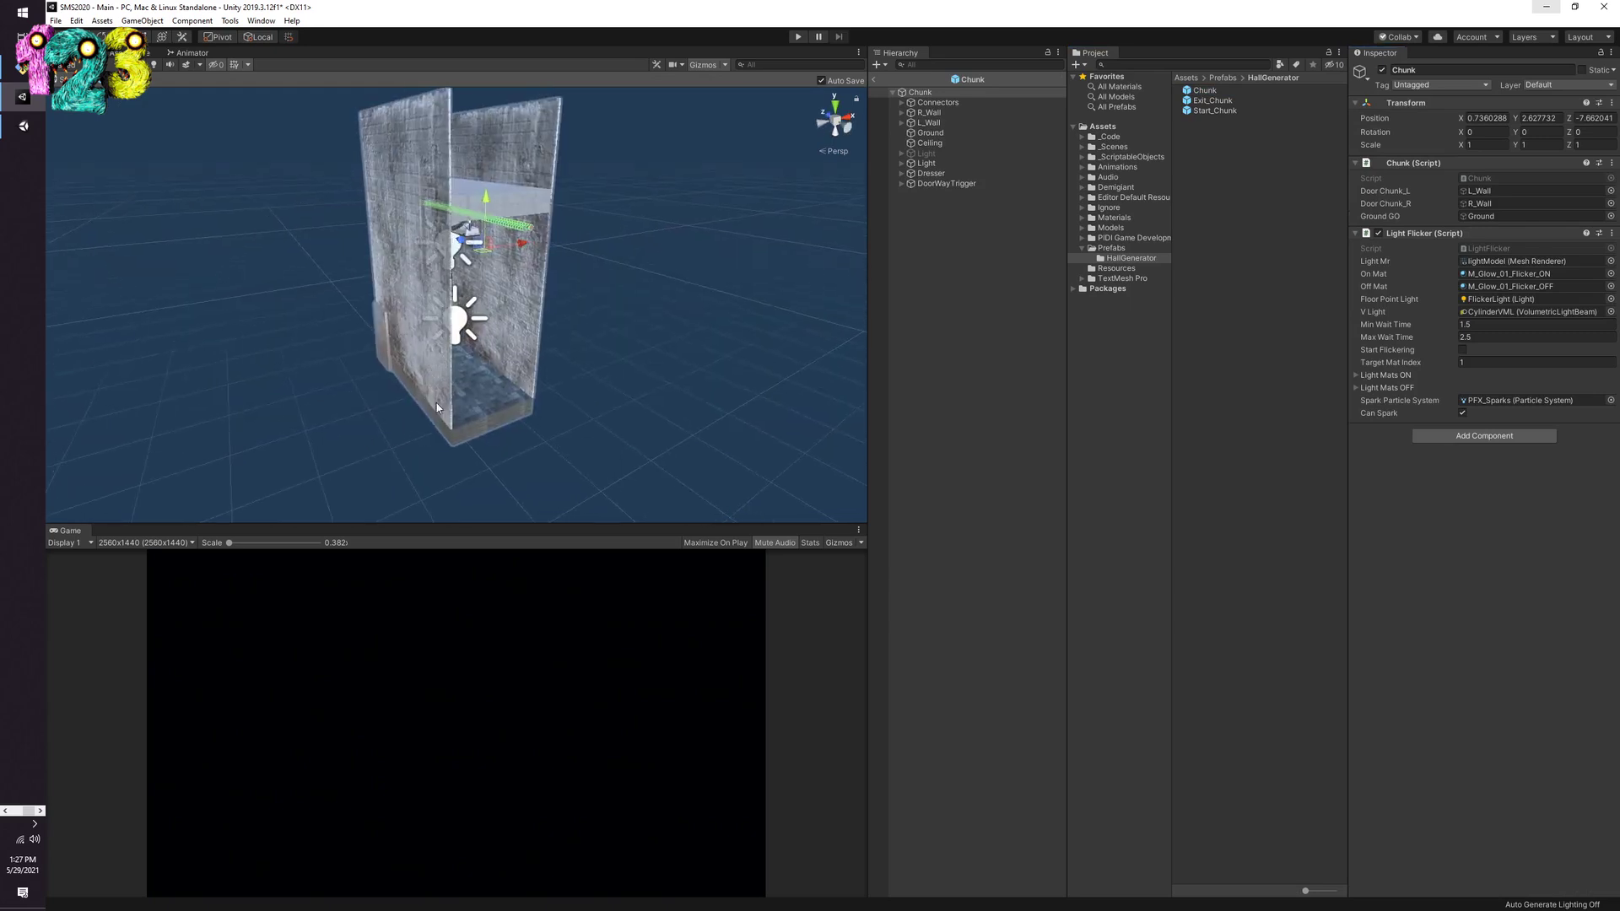
drag(523, 523, 523, 652)
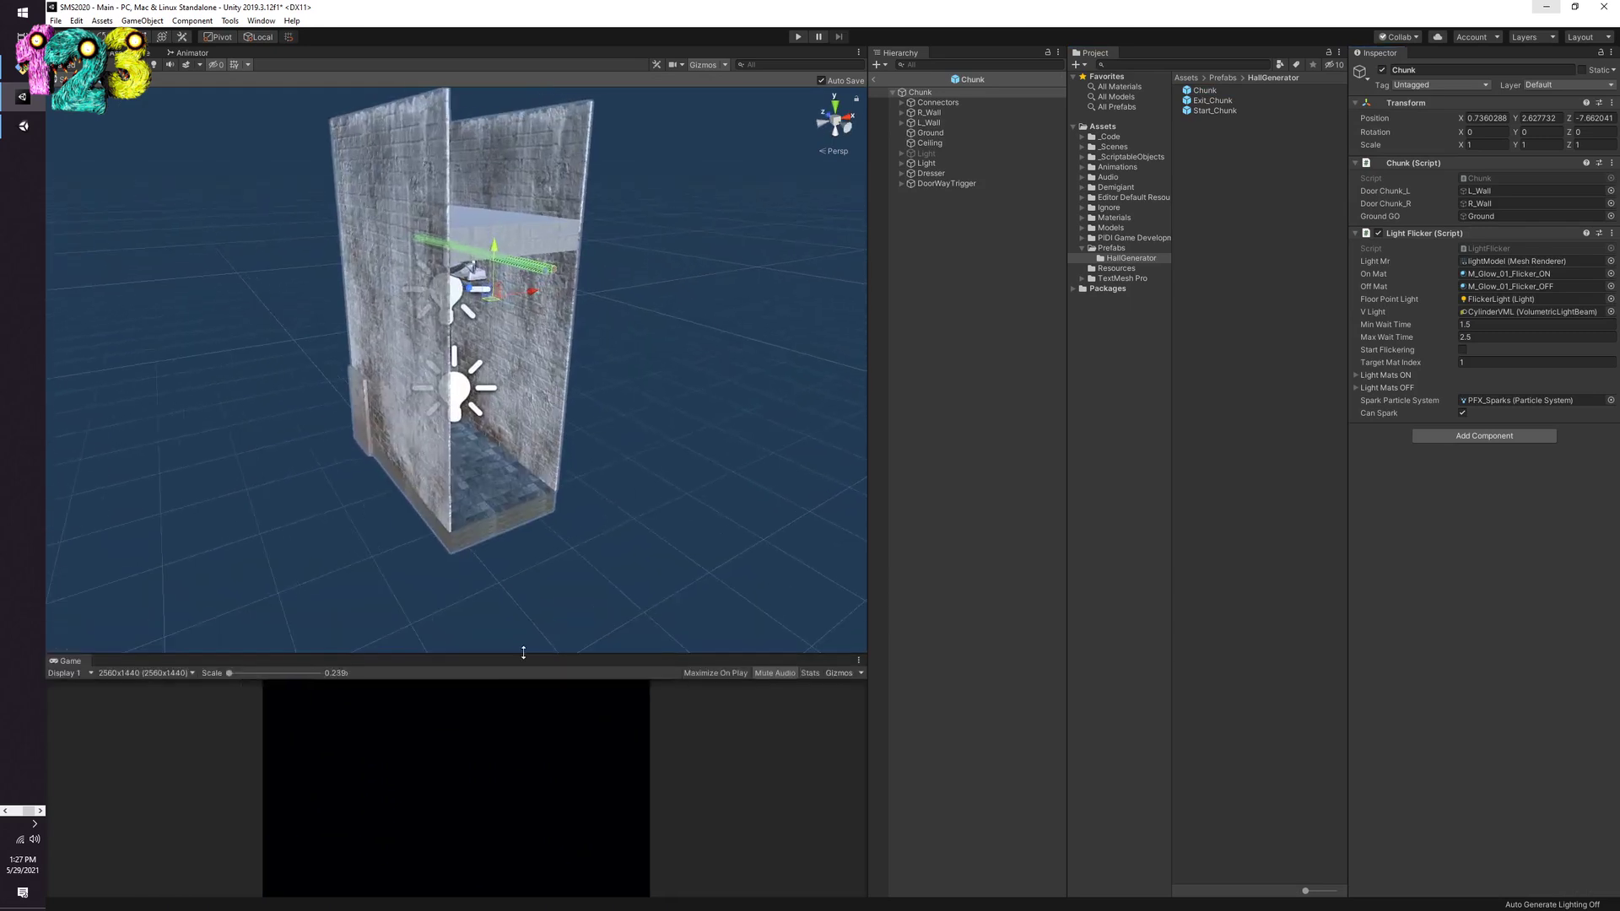
Step: Examine the Chunk prefab's walls, floor, ceiling and lights from several angles
click(687, 455)
alt+drag(680, 499, 553, 493)
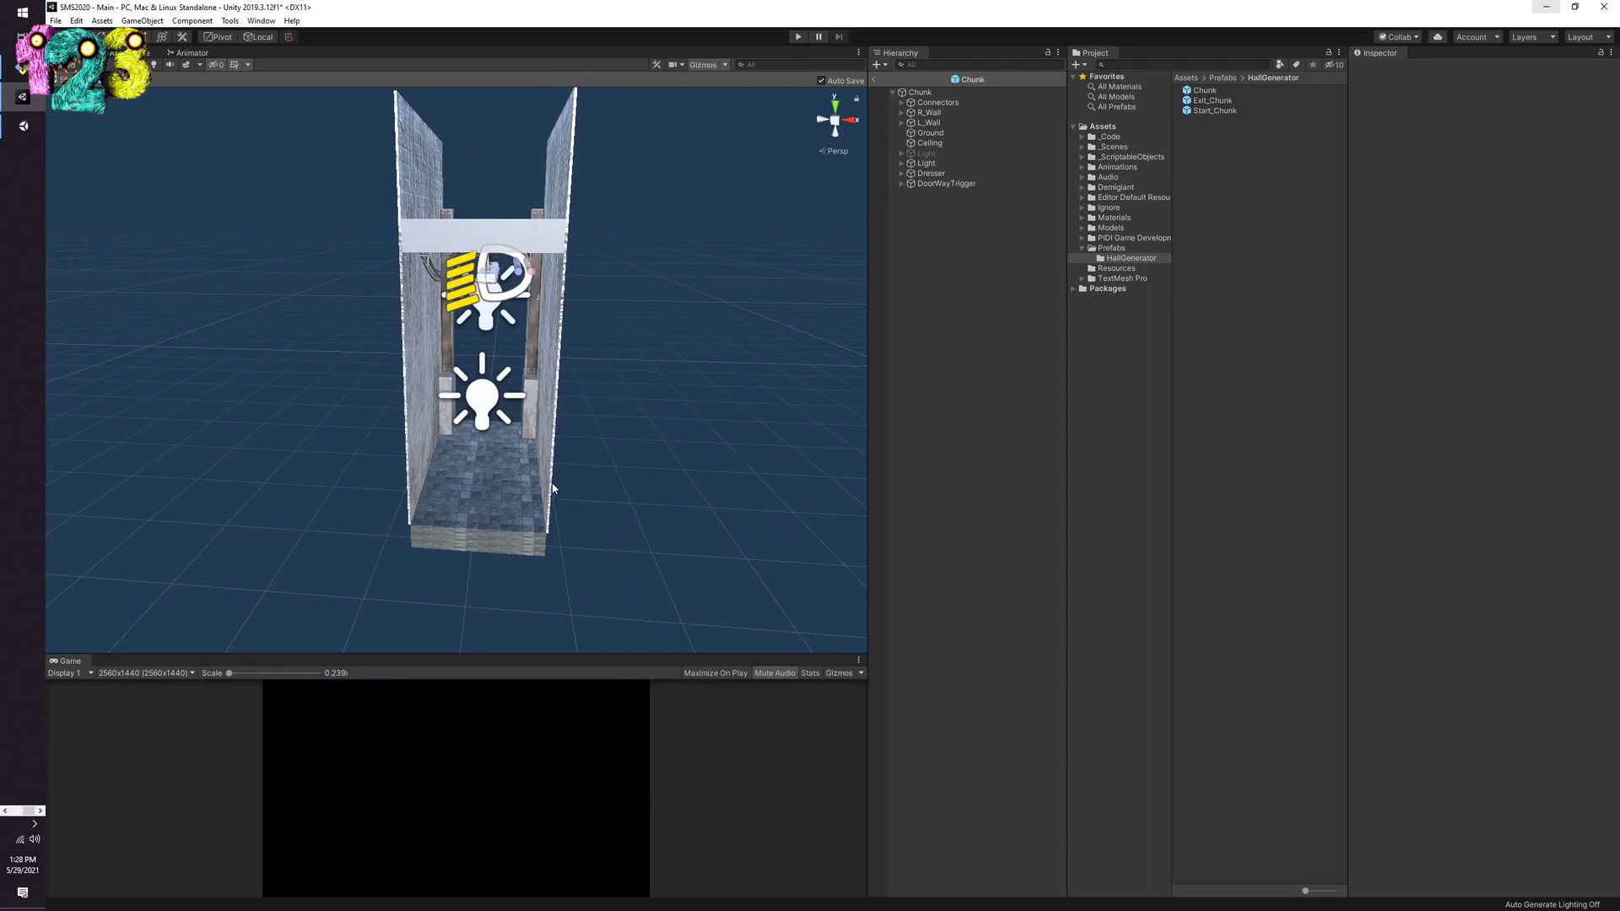
alt+drag(613, 463, 507, 422)
scroll(507, 417, up, 5)
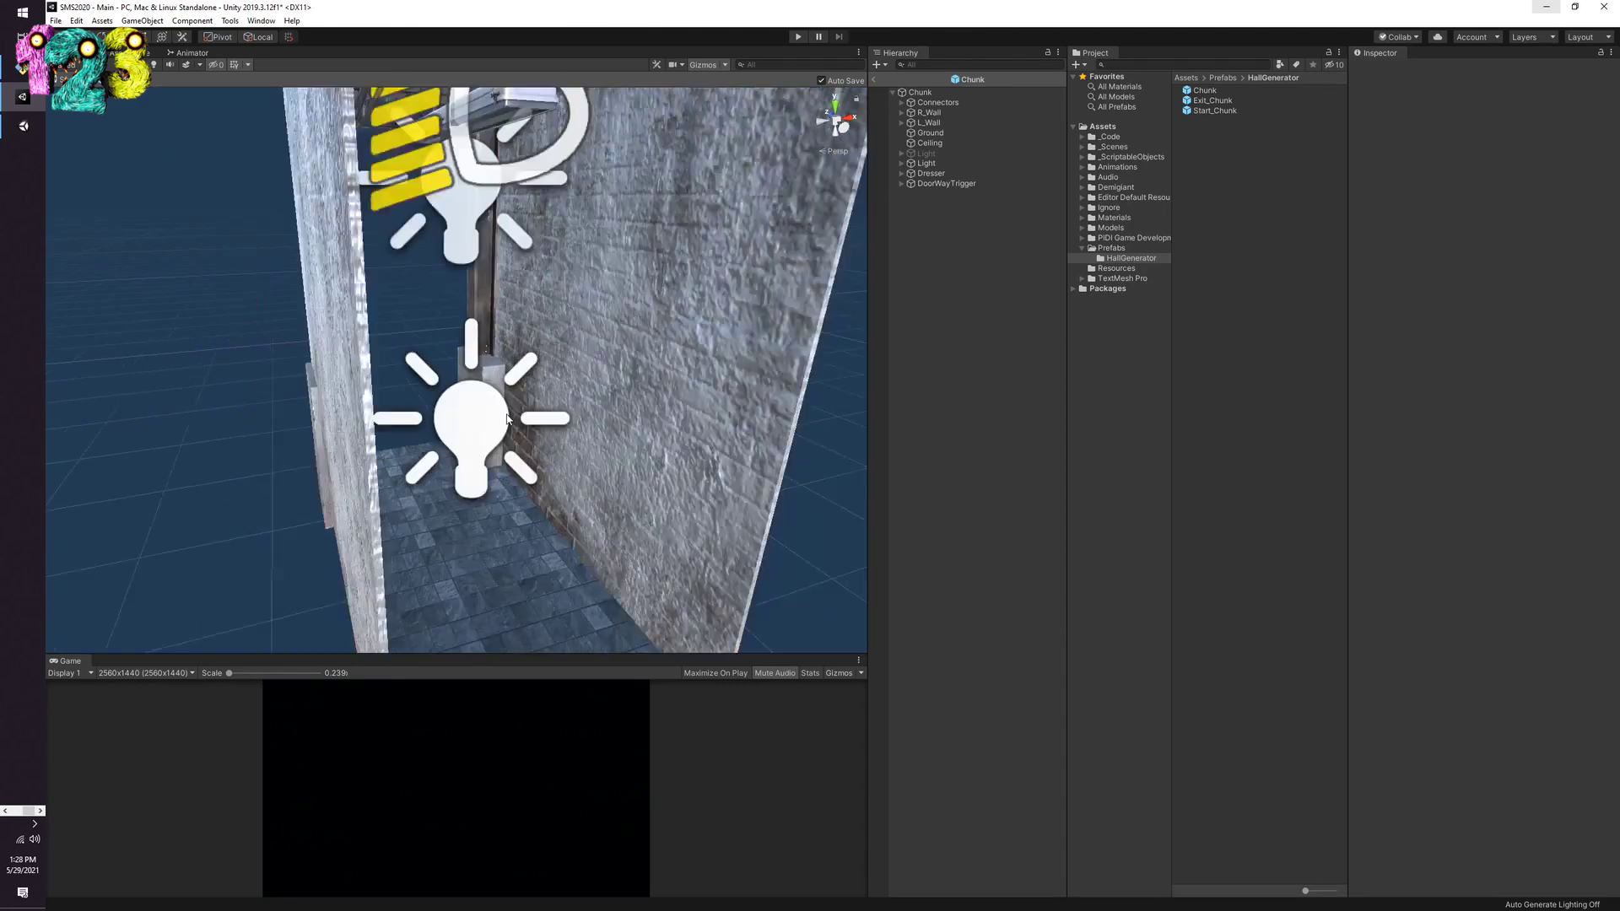
scroll(507, 418, down, 5)
alt+drag(497, 489, 481, 363)
scroll(483, 366, down, 5)
middle_drag(484, 368, 486, 335)
scroll(486, 335, up, 5)
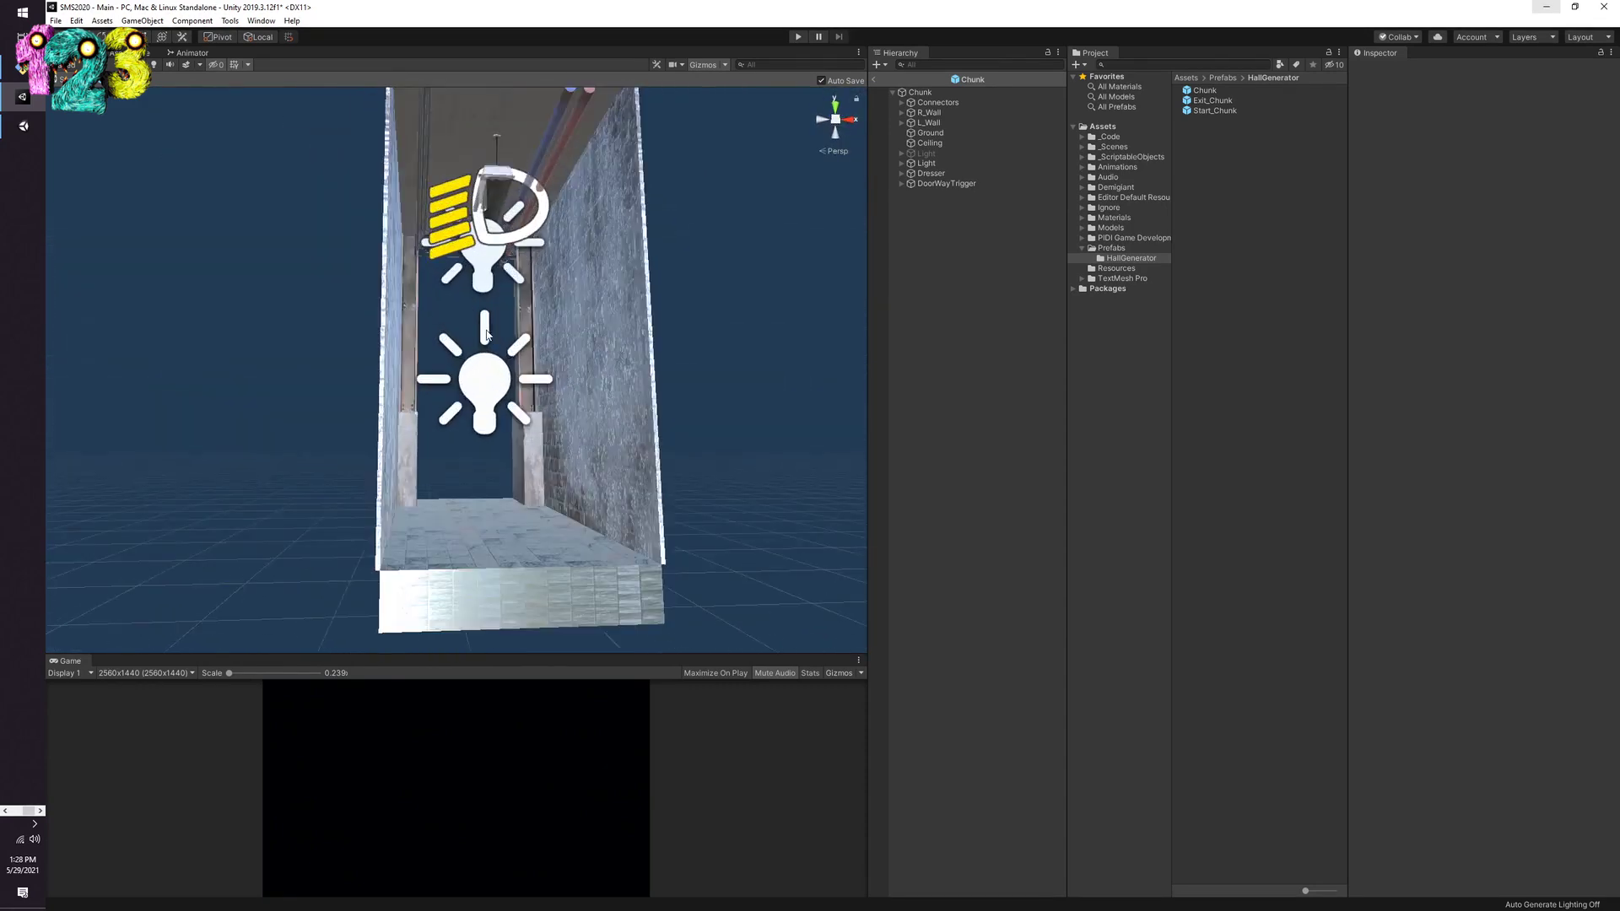
scroll(487, 335, down, 2)
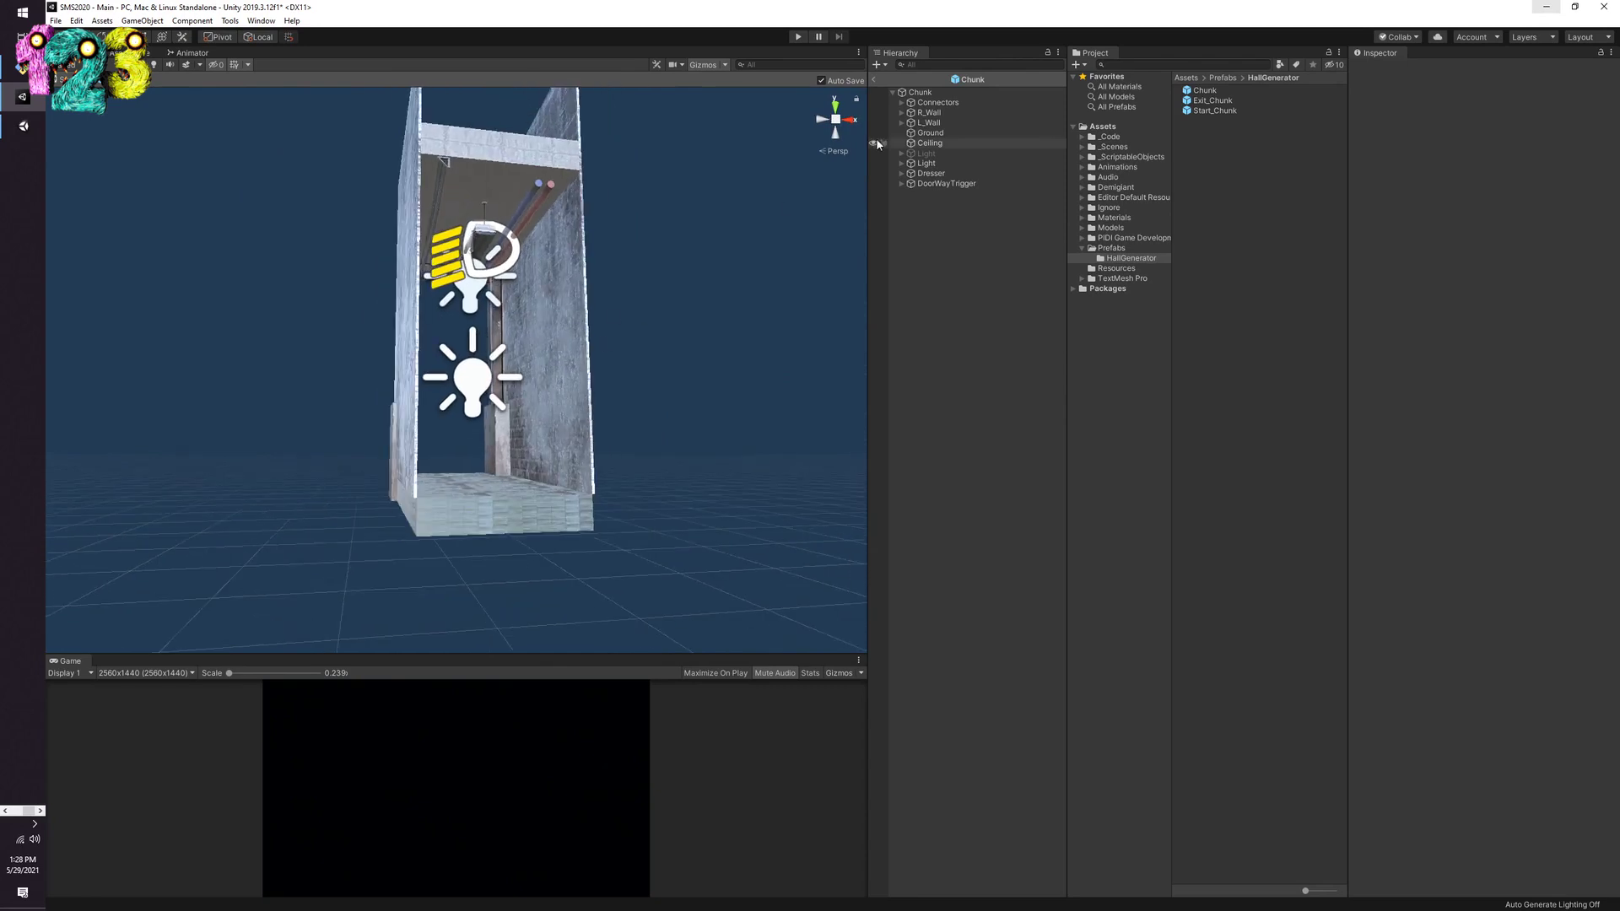
Step: Expand R_Wall in the Chunk prefab and switch its Wall_Fill child off and back on
click(922, 112)
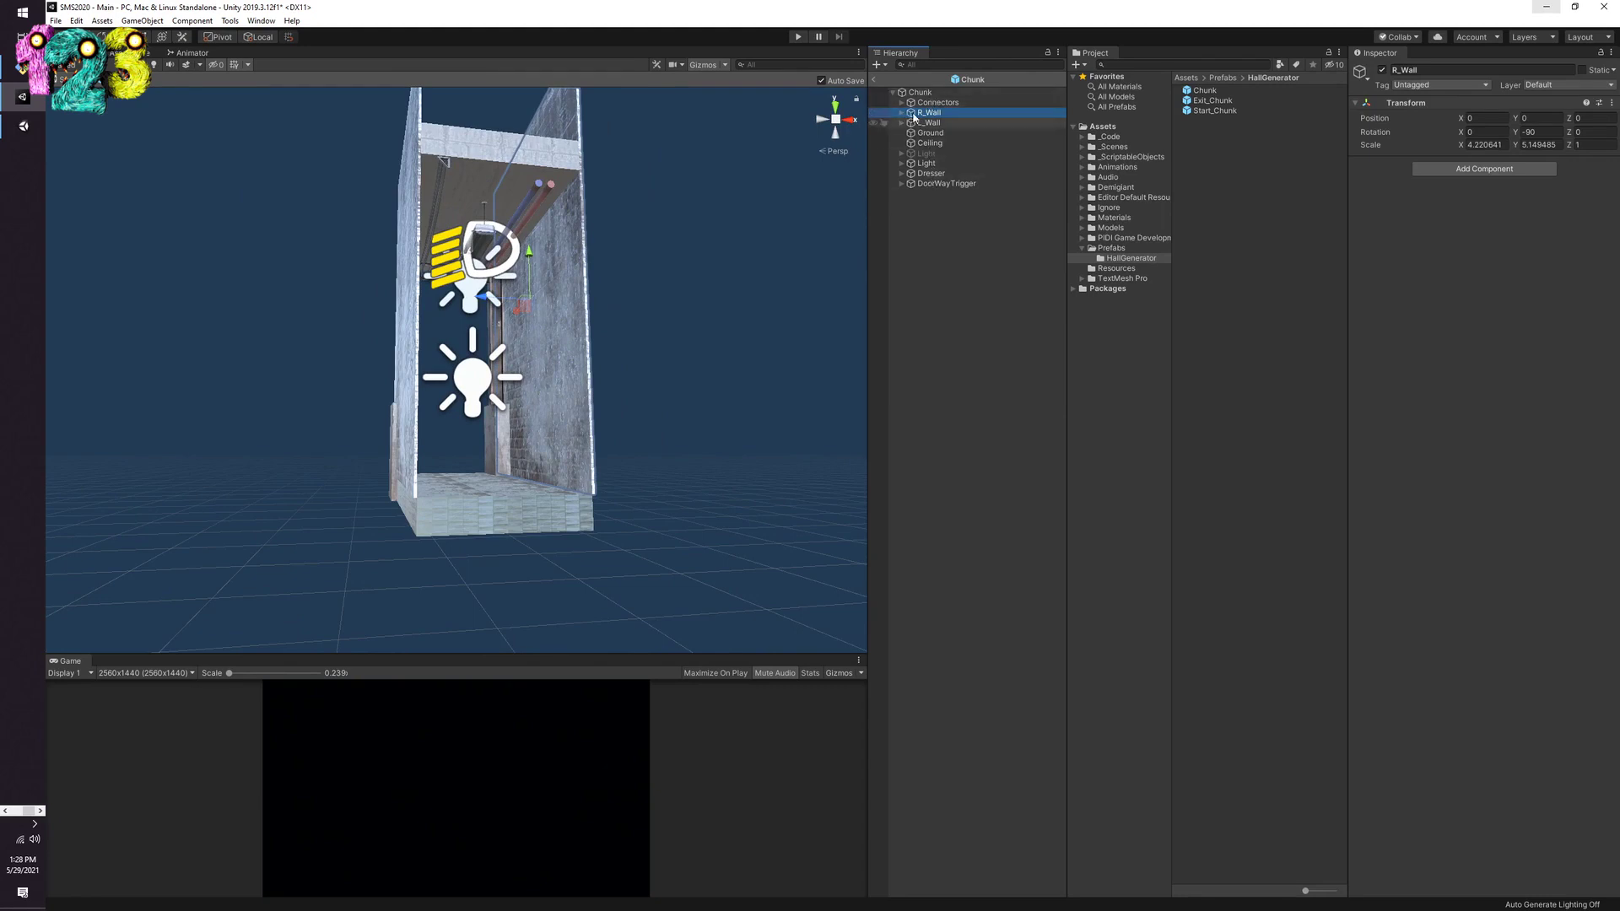
click(902, 112)
click(962, 122)
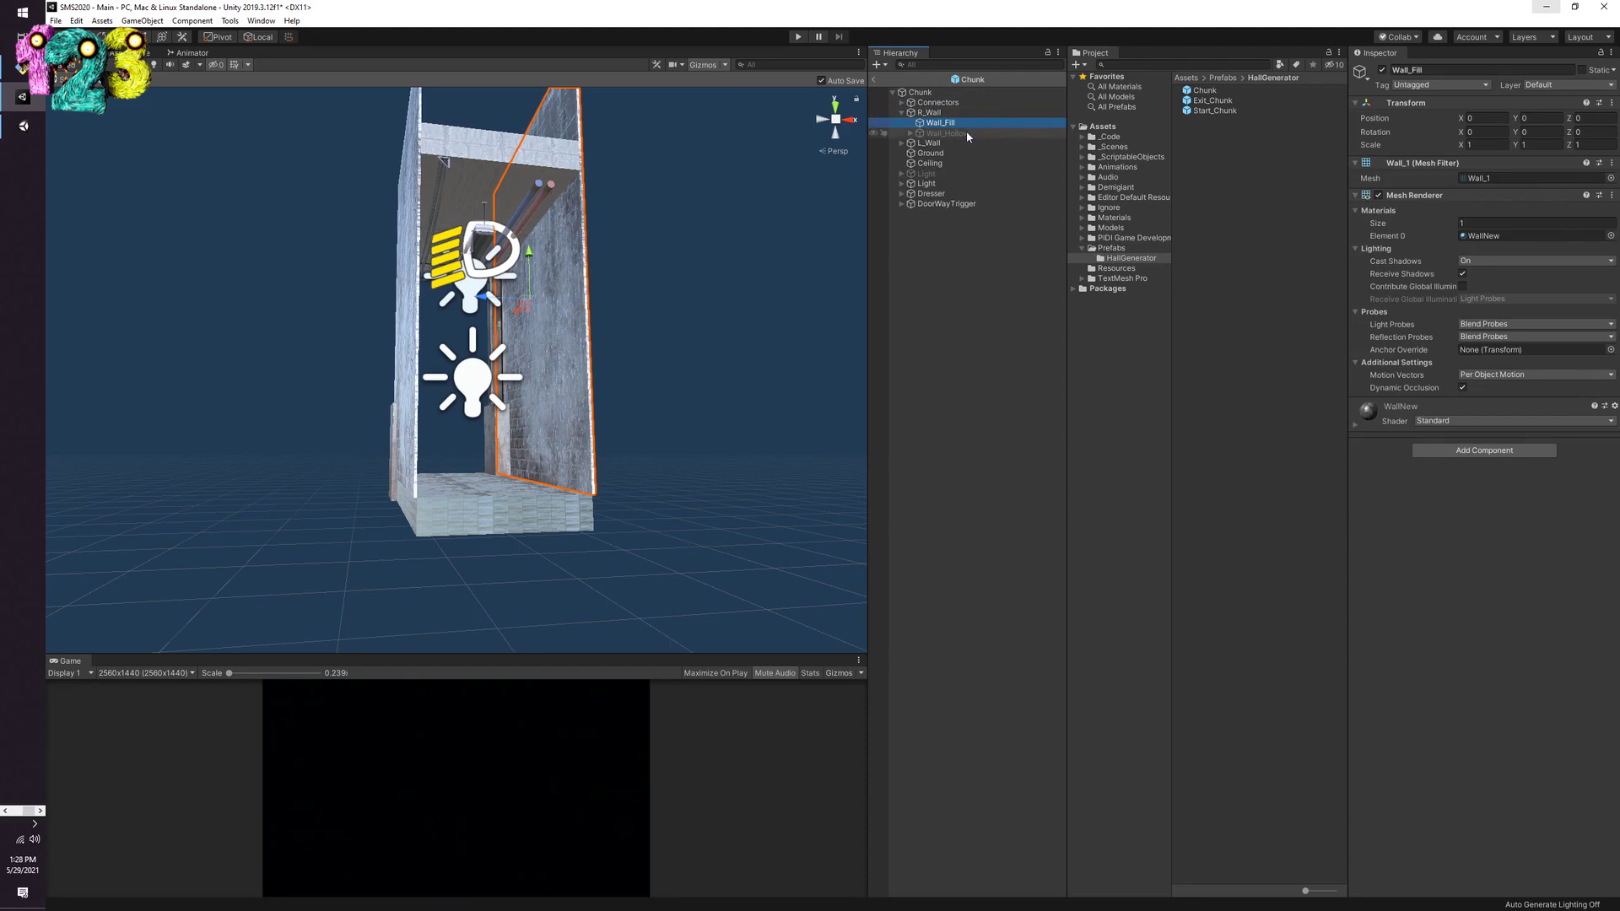
click(1383, 70)
click(1382, 70)
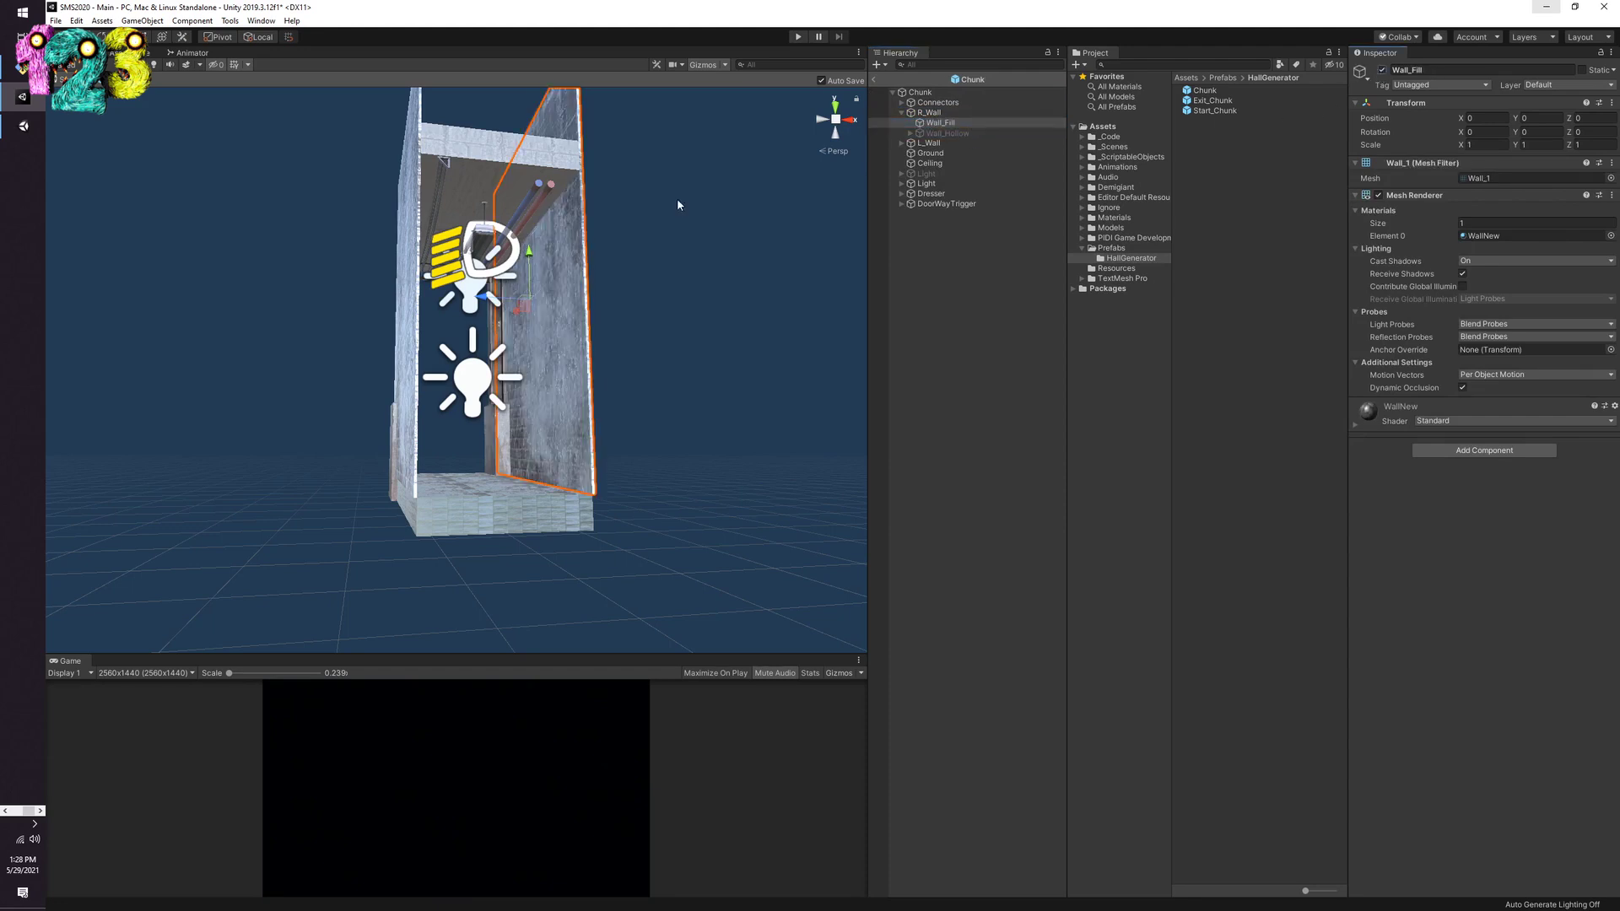
Step: Activate Wall_Hollow and deactivate Wall_Fill under R_Wall, and inspect the doorway in the chunk
click(991, 132)
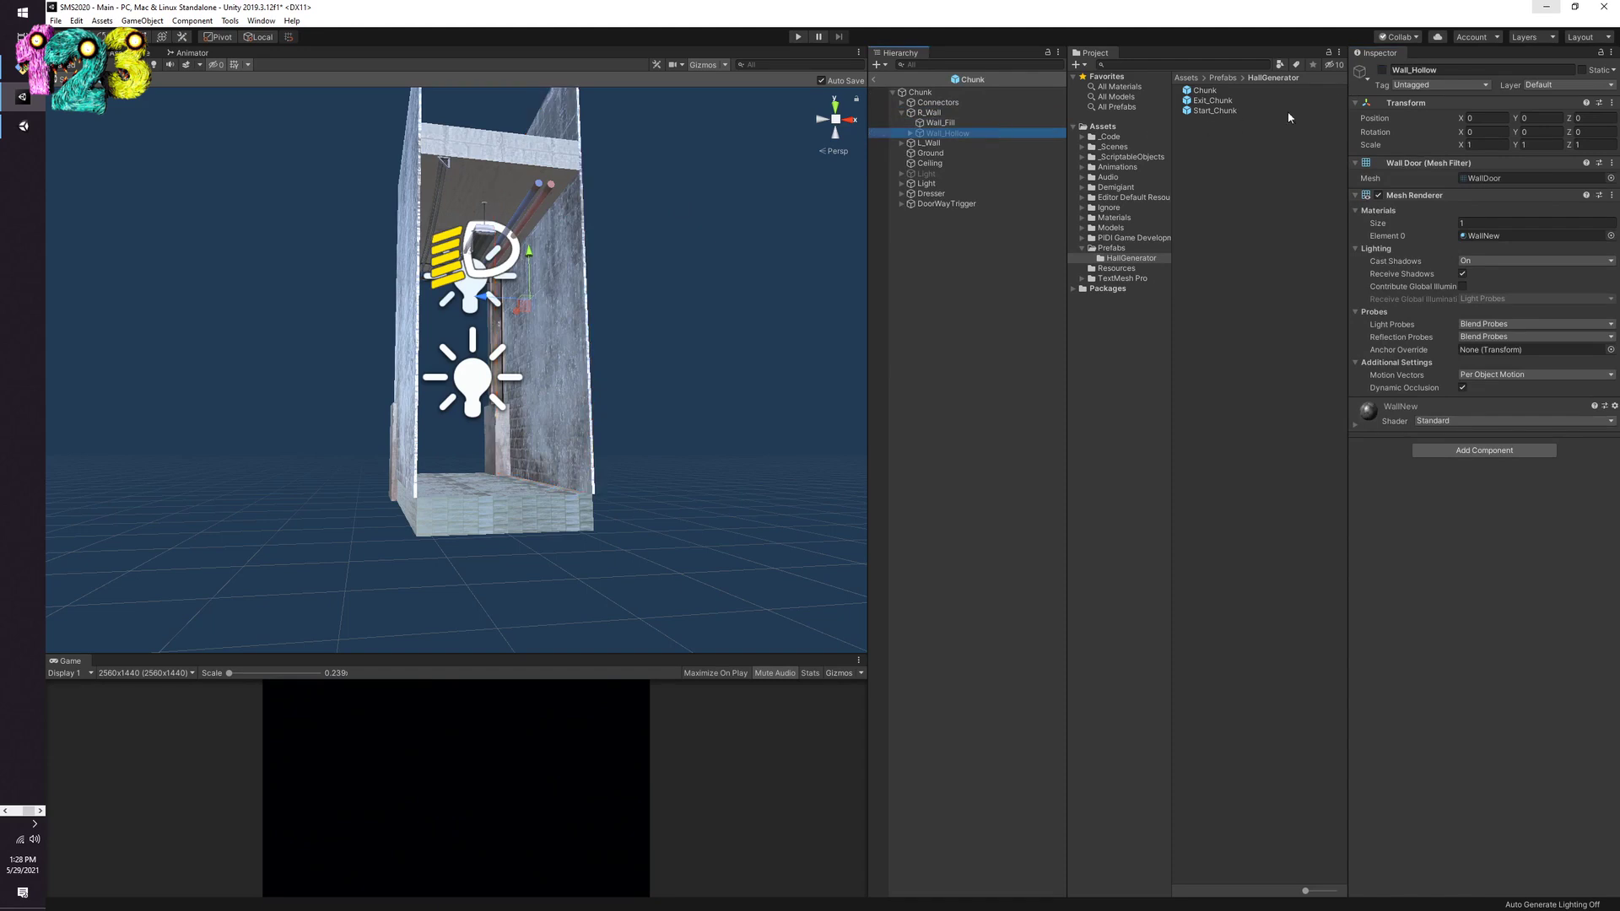
click(1383, 70)
click(941, 122)
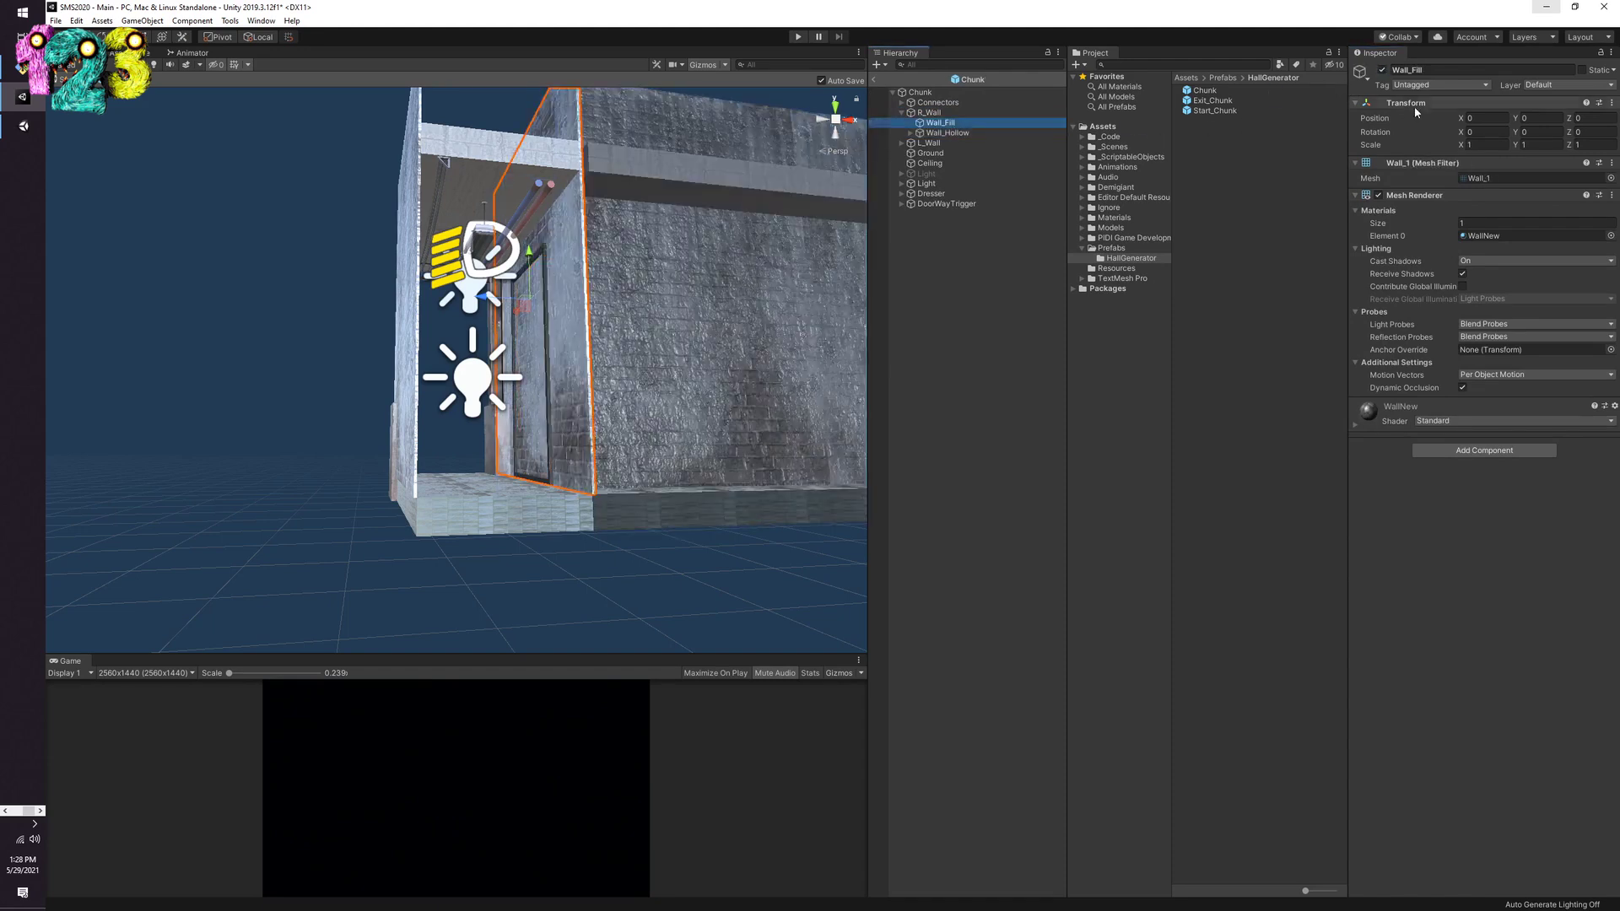
click(1383, 70)
click(947, 132)
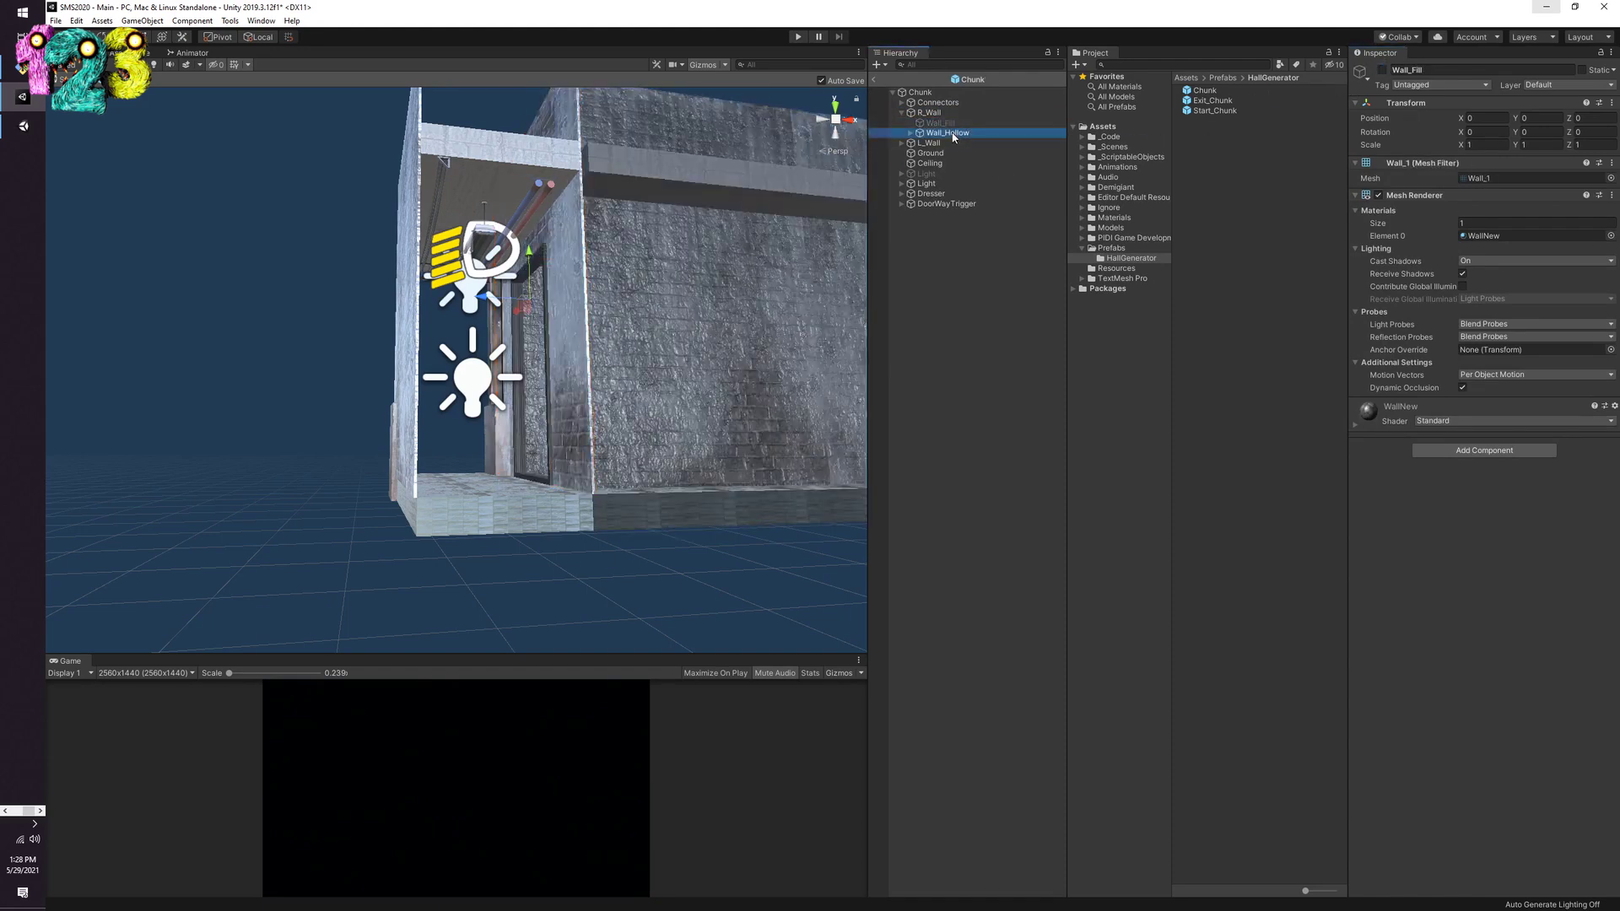
click(301, 417)
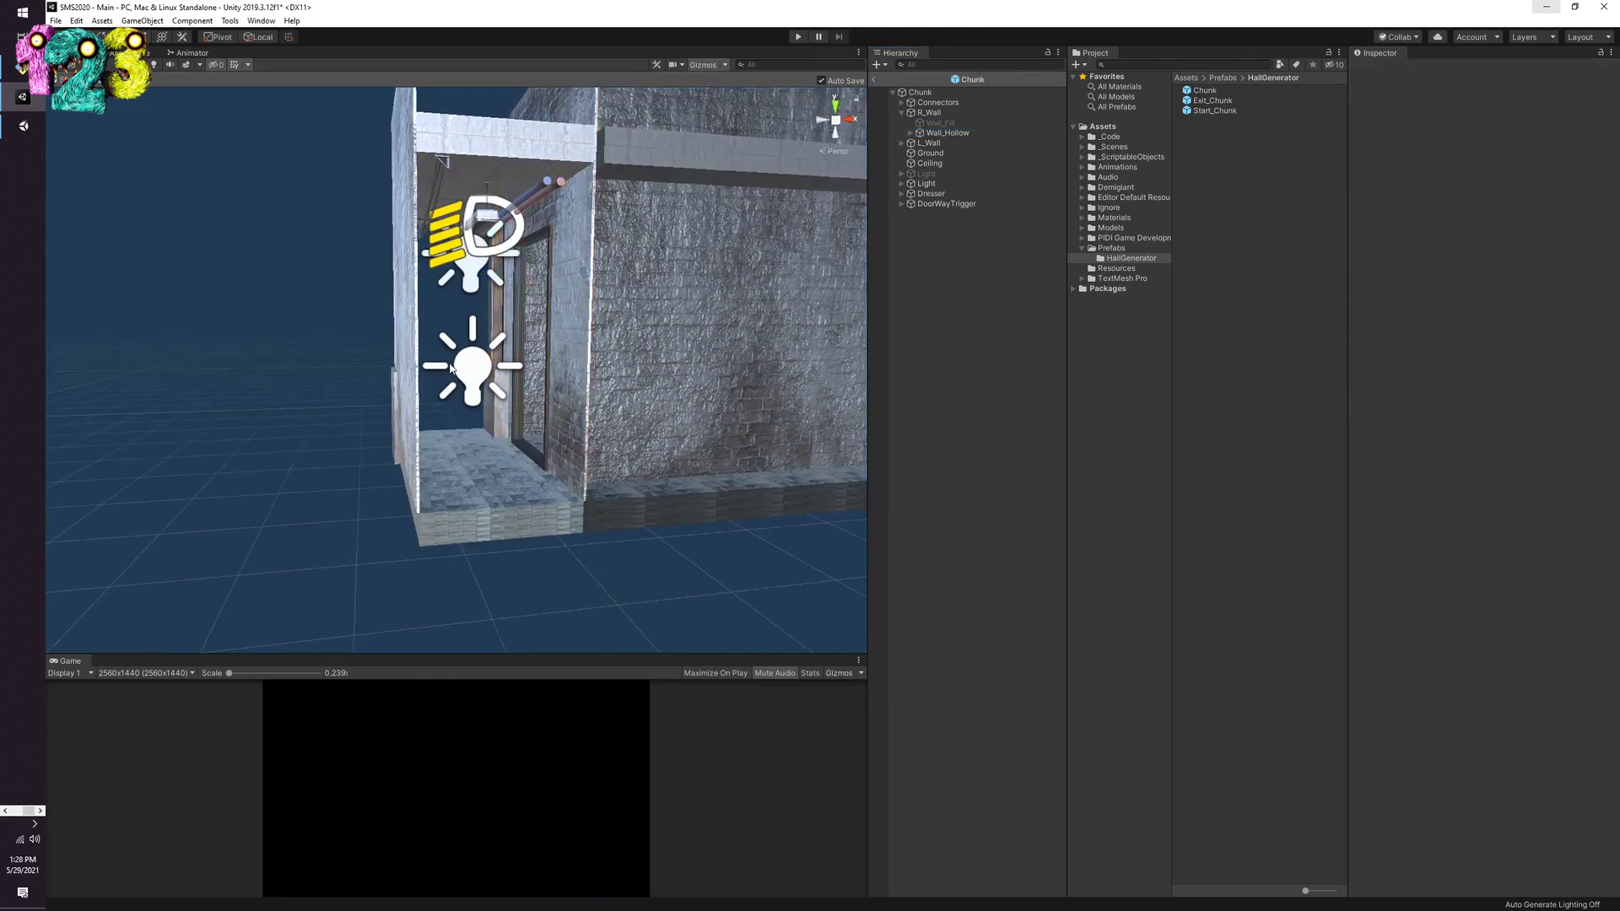
scroll(530, 293, up, 6)
scroll(530, 290, down, 6)
alt+drag(537, 287, 550, 440)
scroll(572, 342, down, 4)
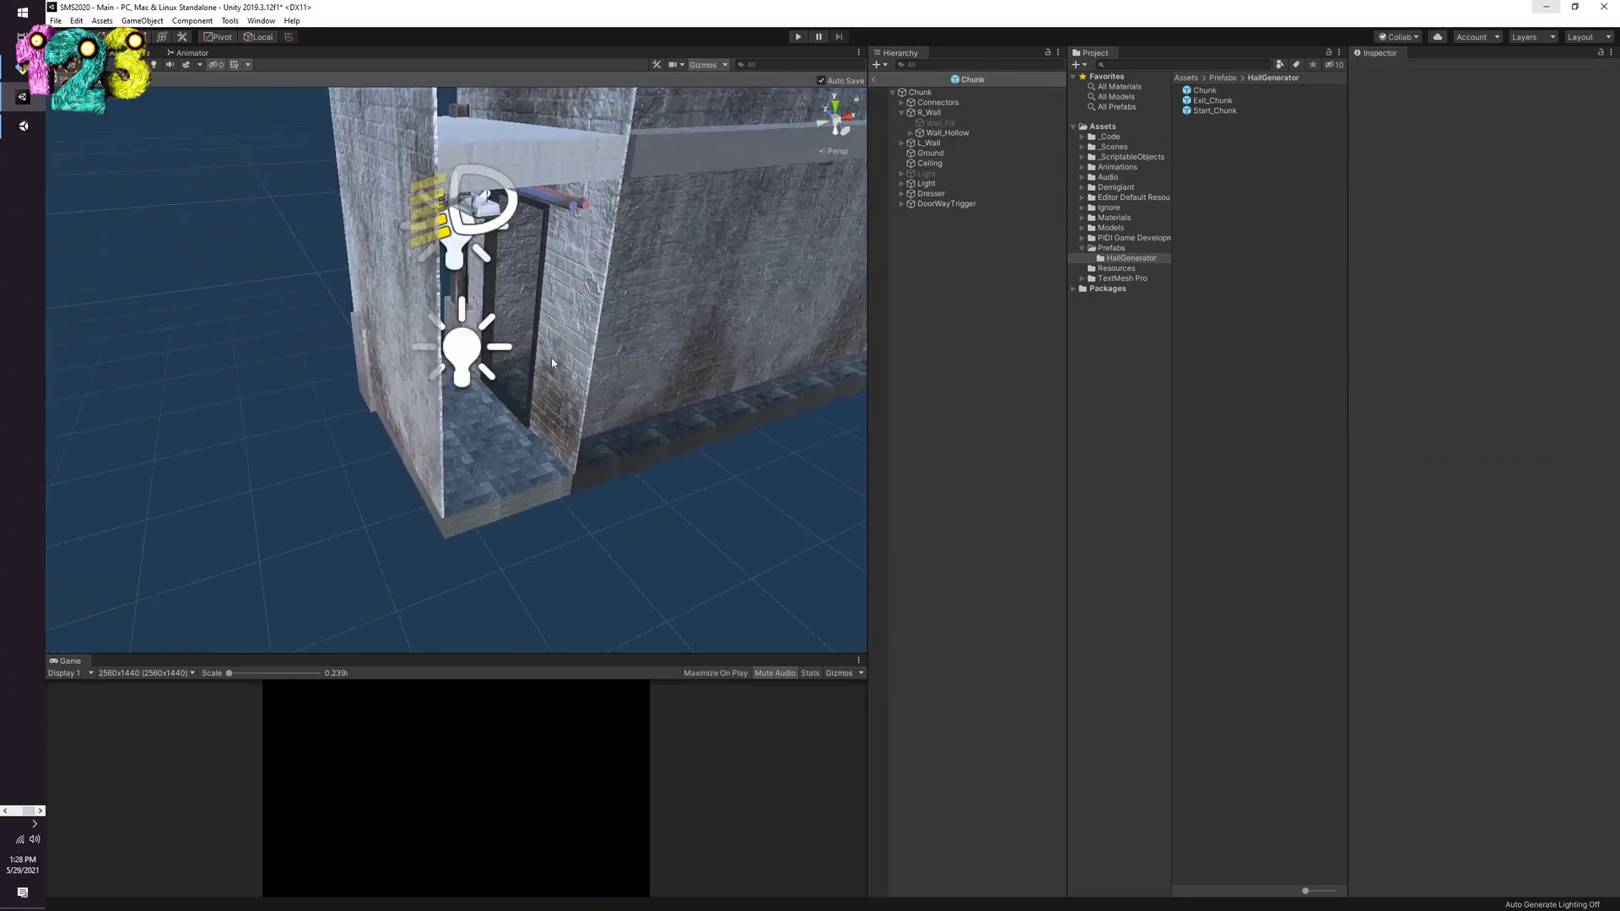
Step: Return to the Main scene and inspect the HallGenerator object's chunk prefab references
click(874, 79)
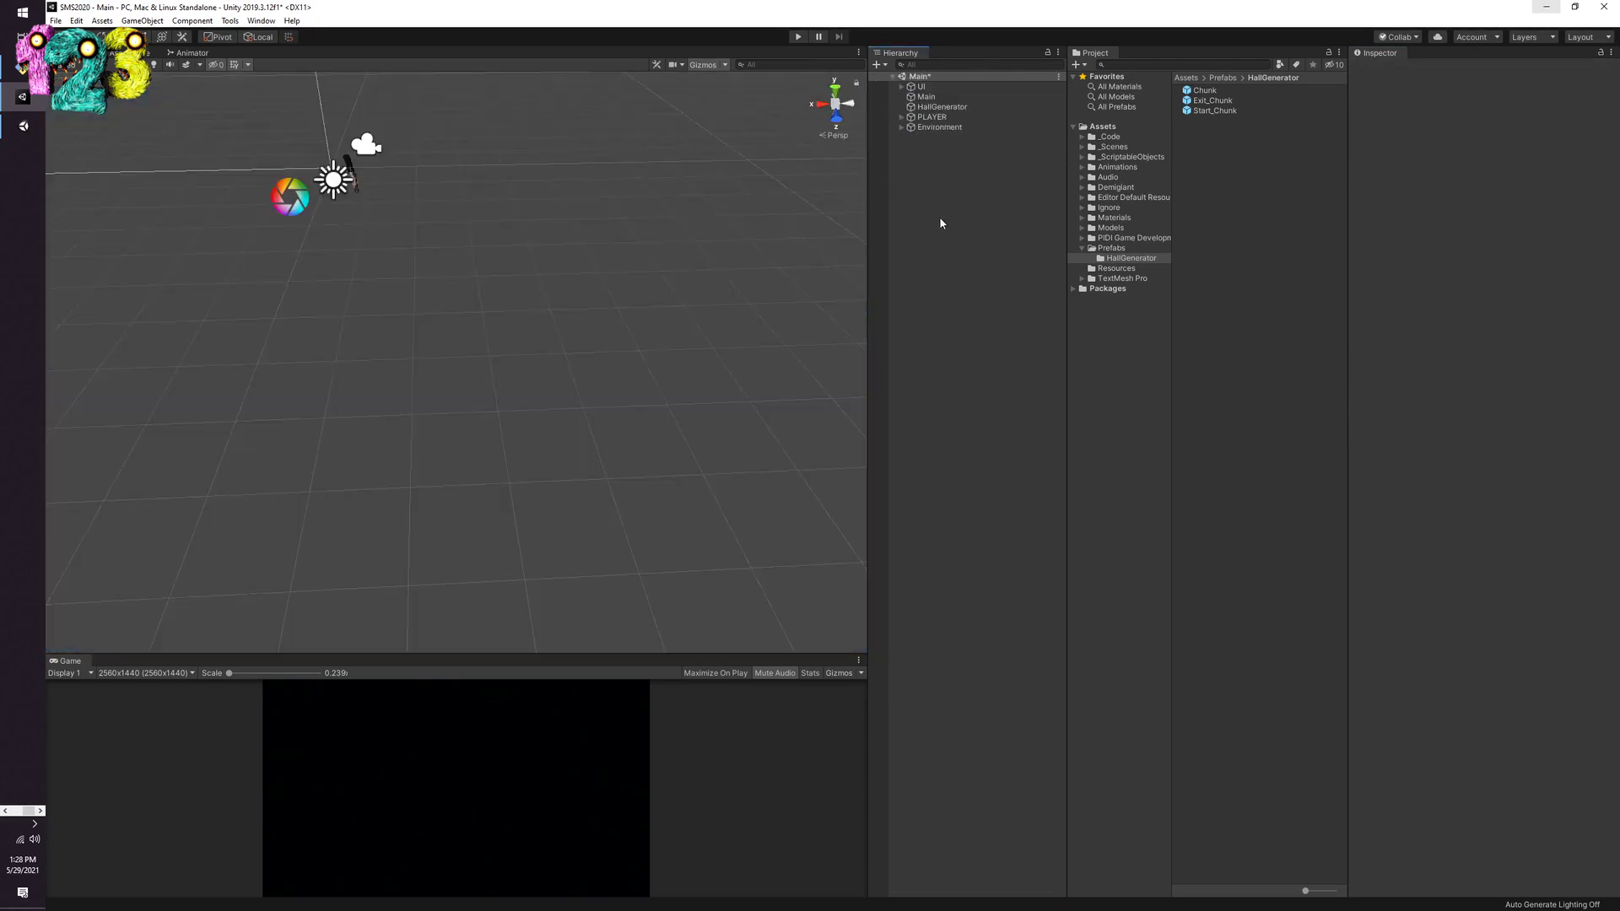
click(942, 107)
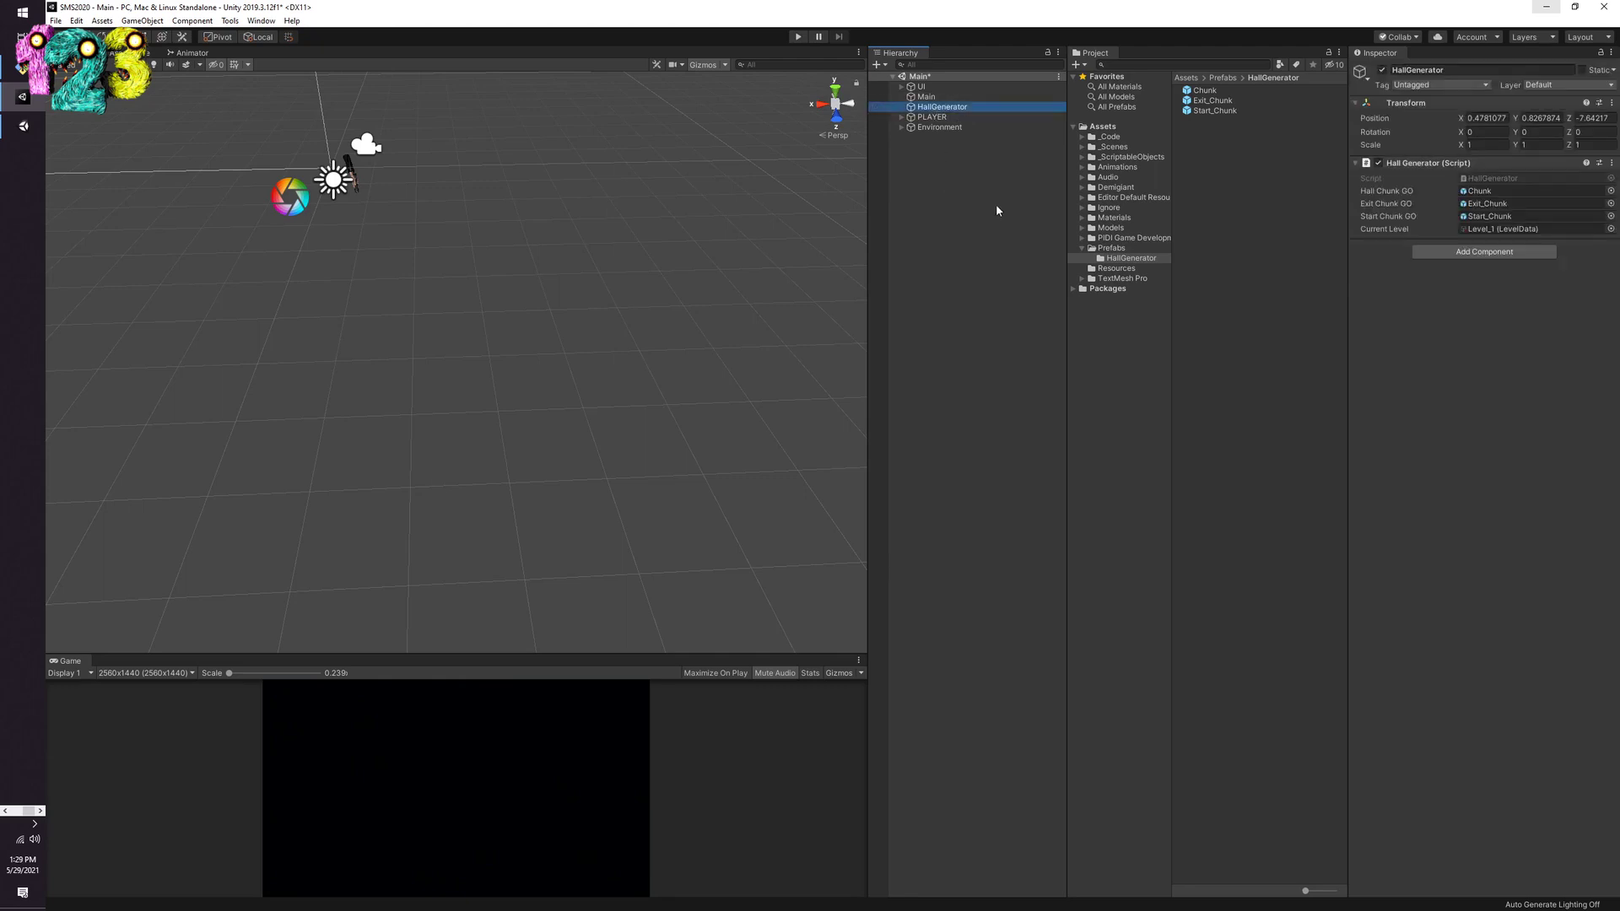
click(923, 198)
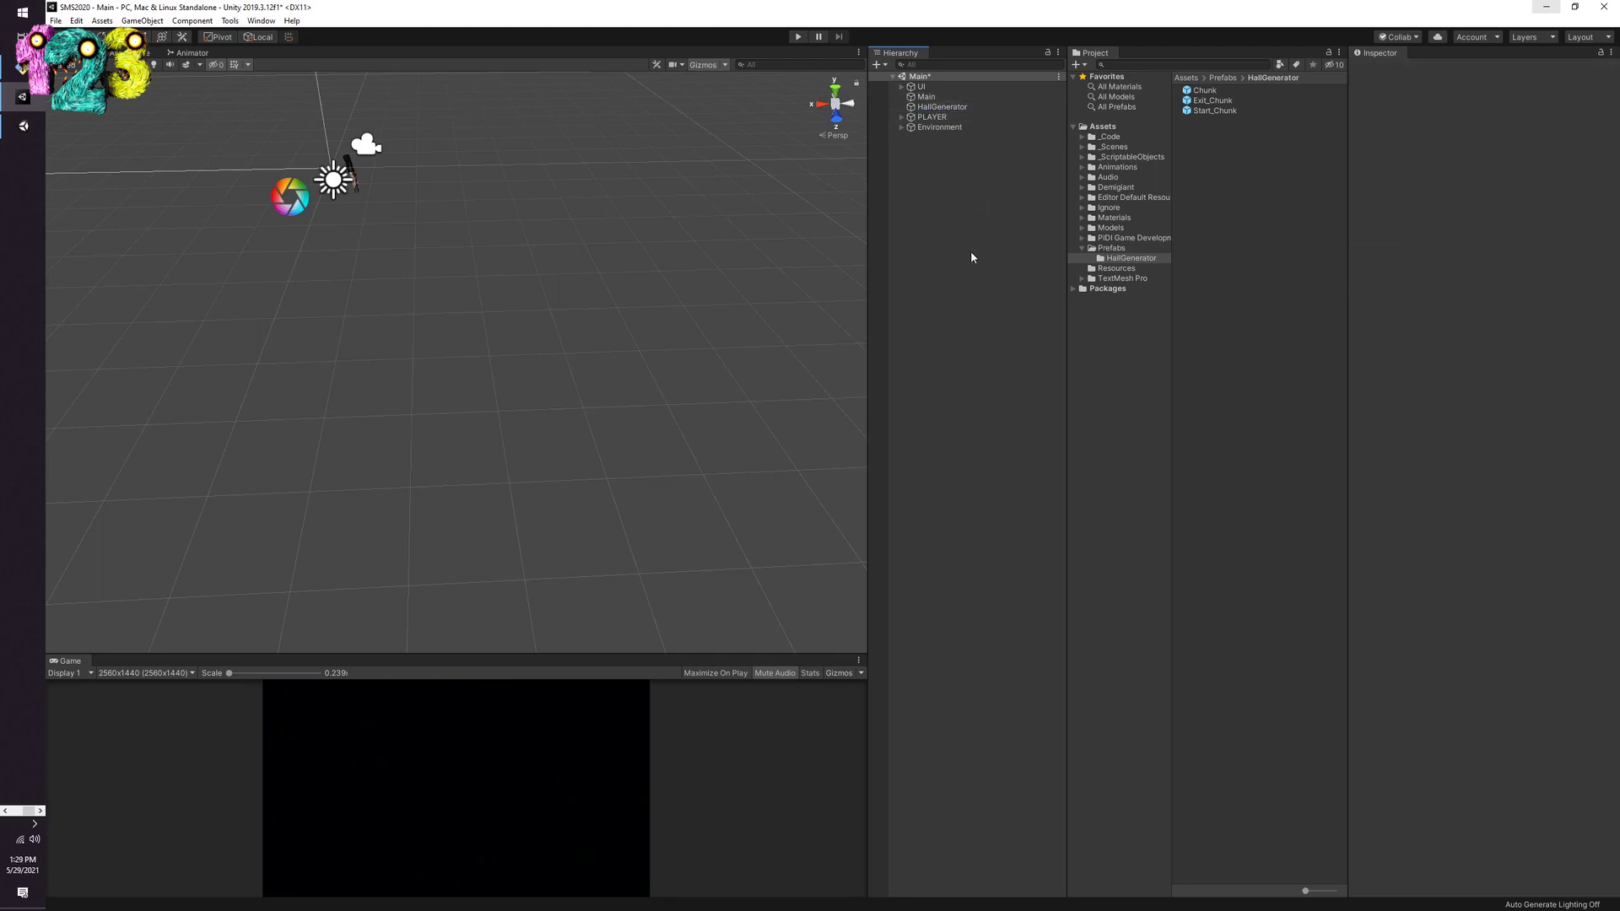
Step: Compare the Exit_Chunk and Start_Chunk prefabs in an enlarged preview, and rotate the Start_Chunk model
click(1219, 100)
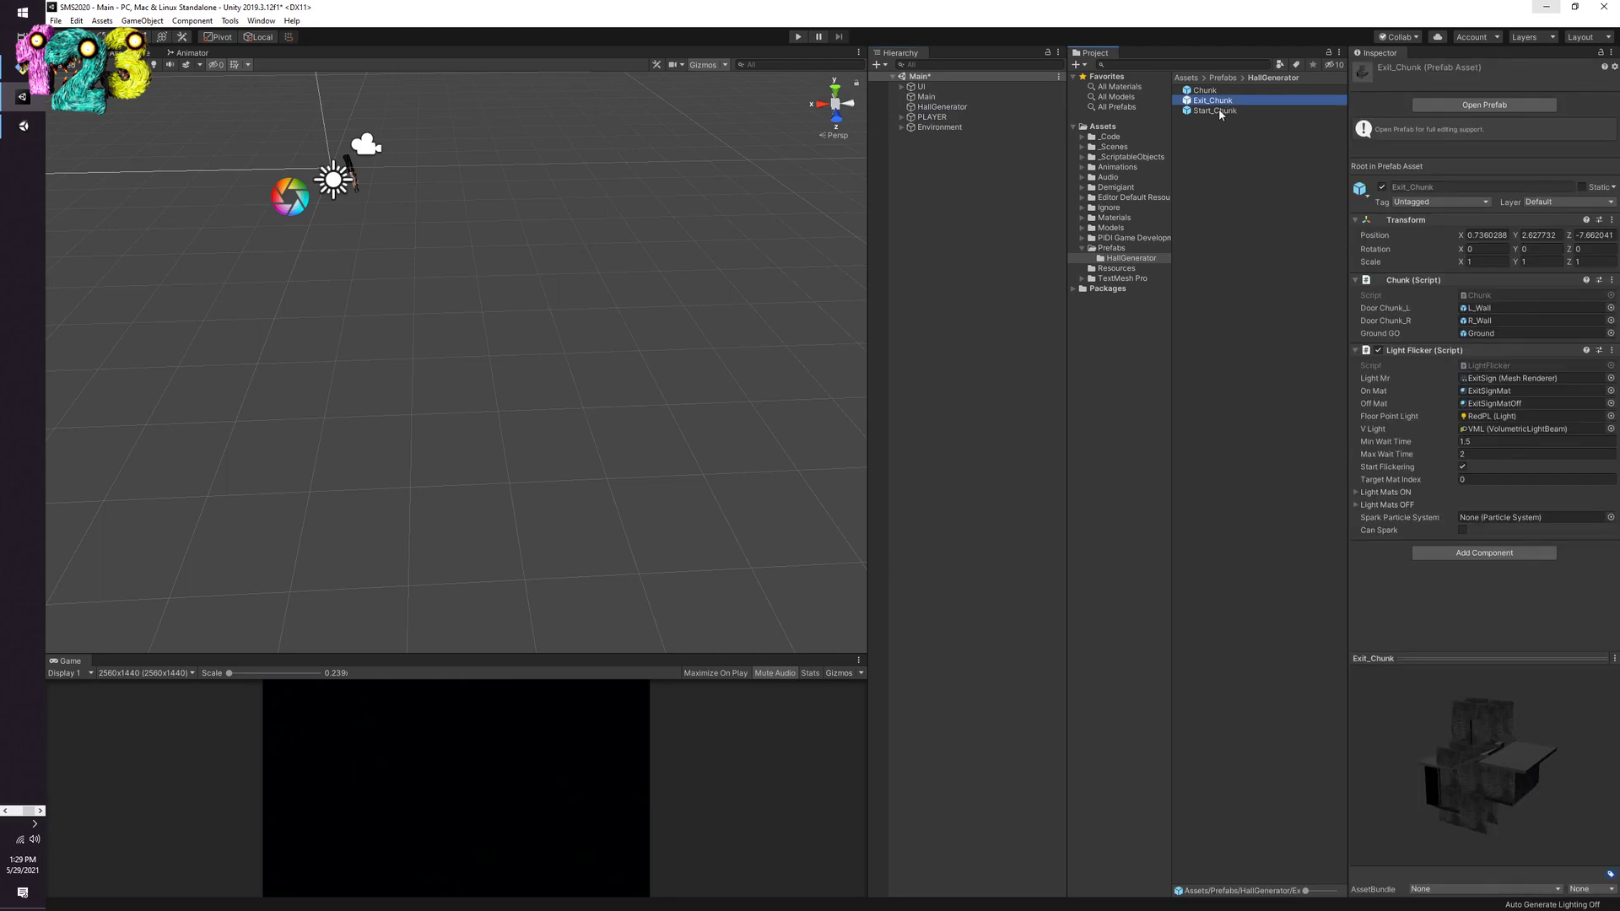
click(1220, 112)
click(1222, 102)
drag(1497, 656, 1497, 569)
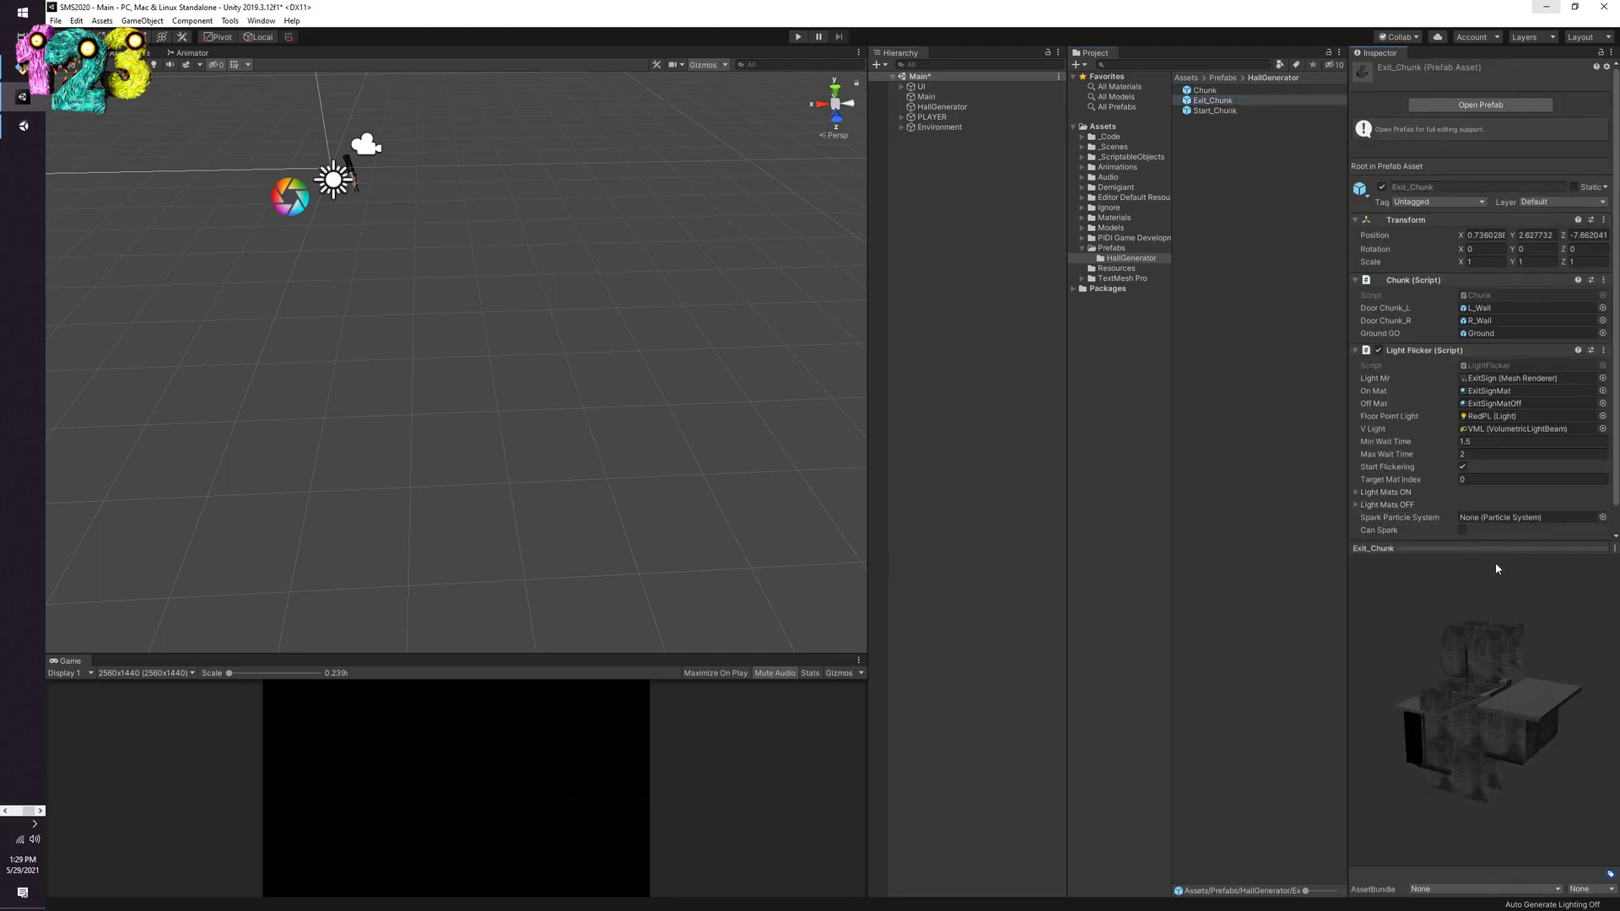
click(1220, 111)
click(1220, 101)
click(1219, 111)
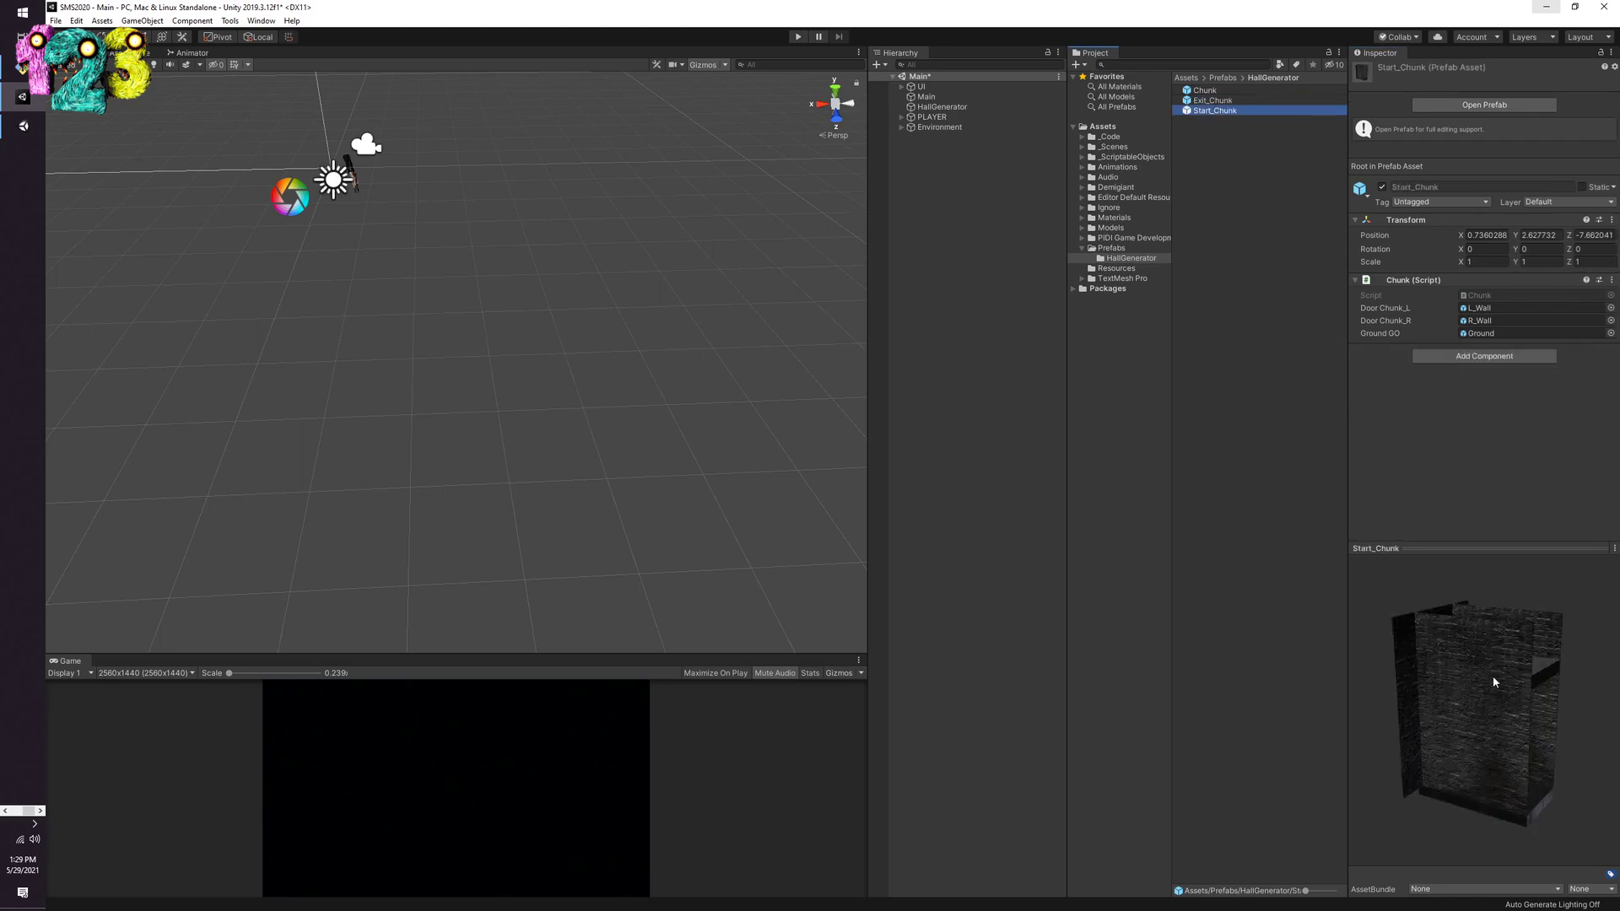
drag(1494, 682, 1511, 650)
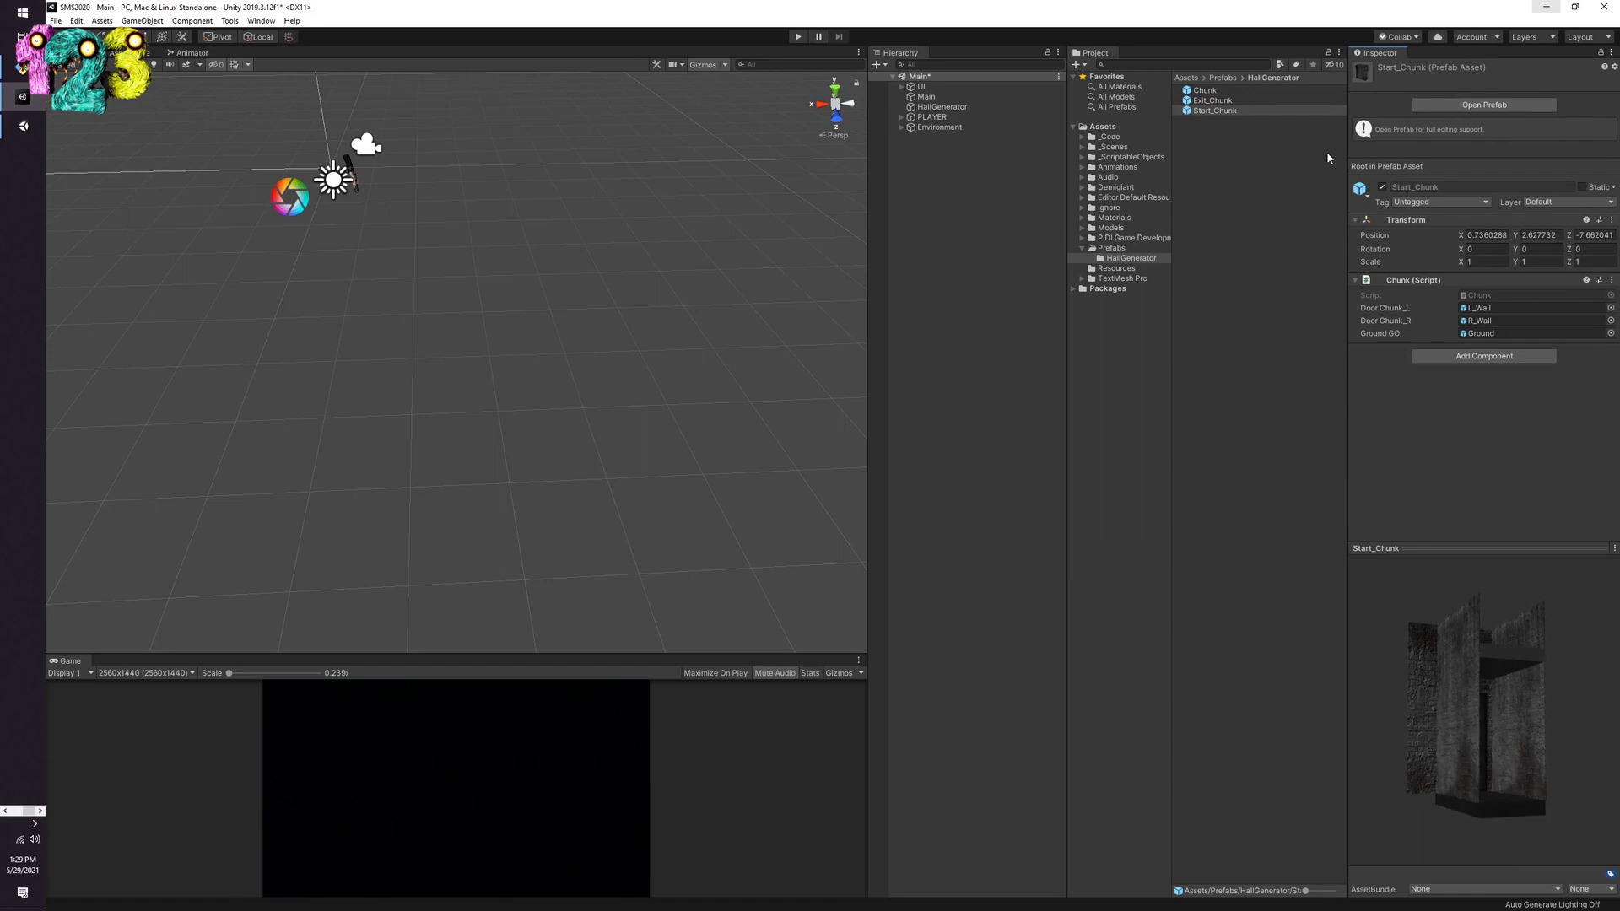
Step: Open the Exit_Chunk prefab for editing and examine its overall shape, walls and ceiling from several angles
click(1223, 101)
click(1483, 107)
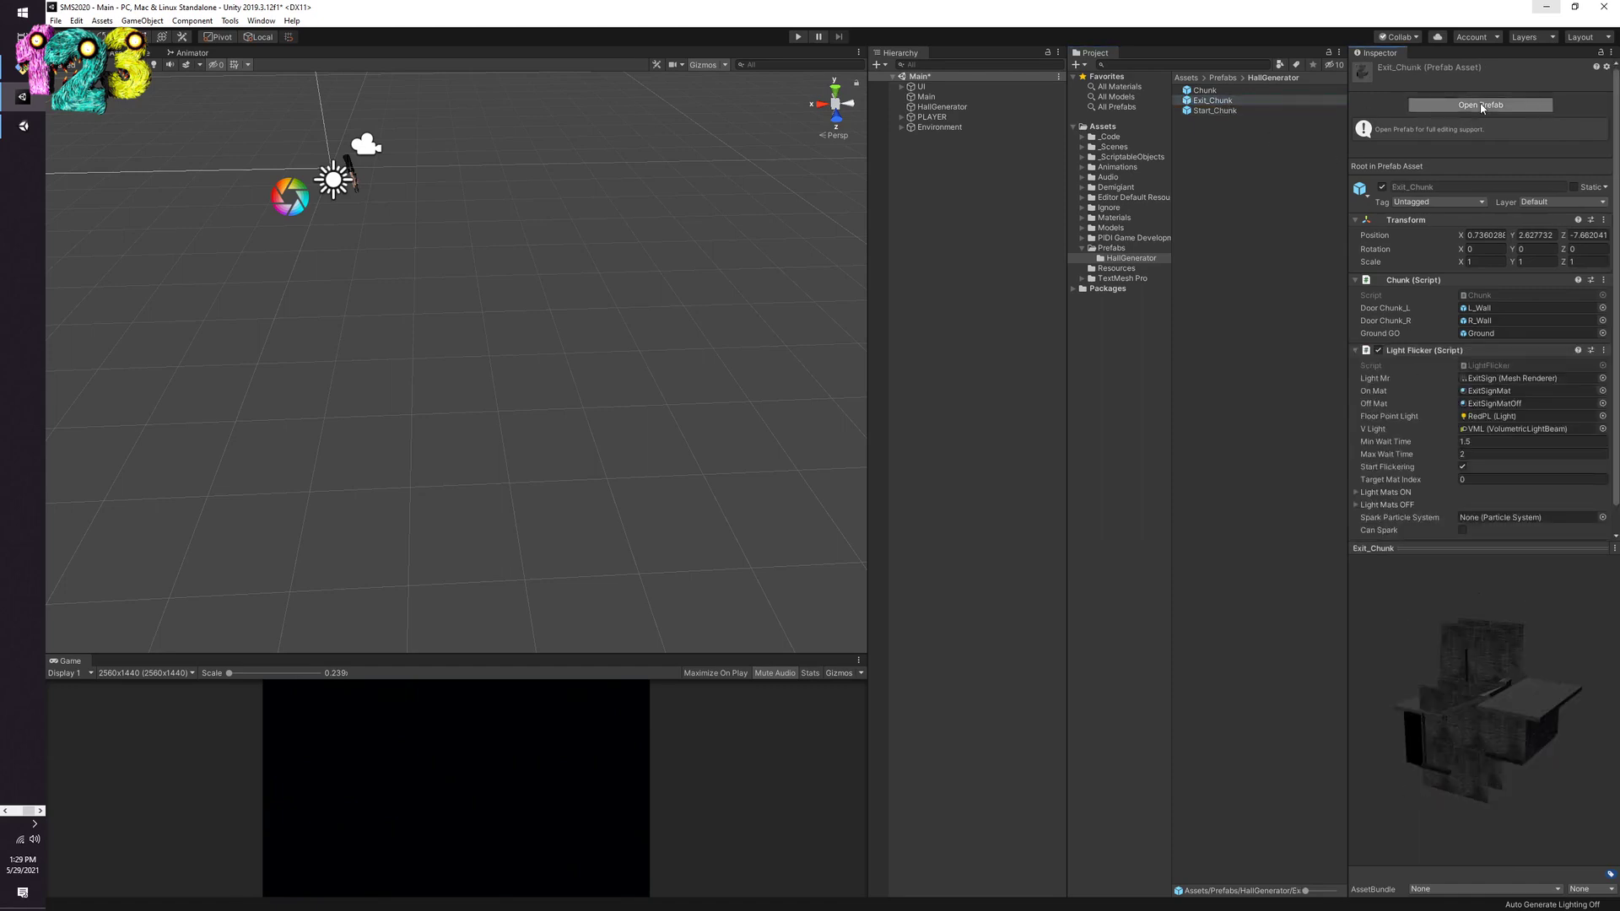
scroll(414, 288, down, 6)
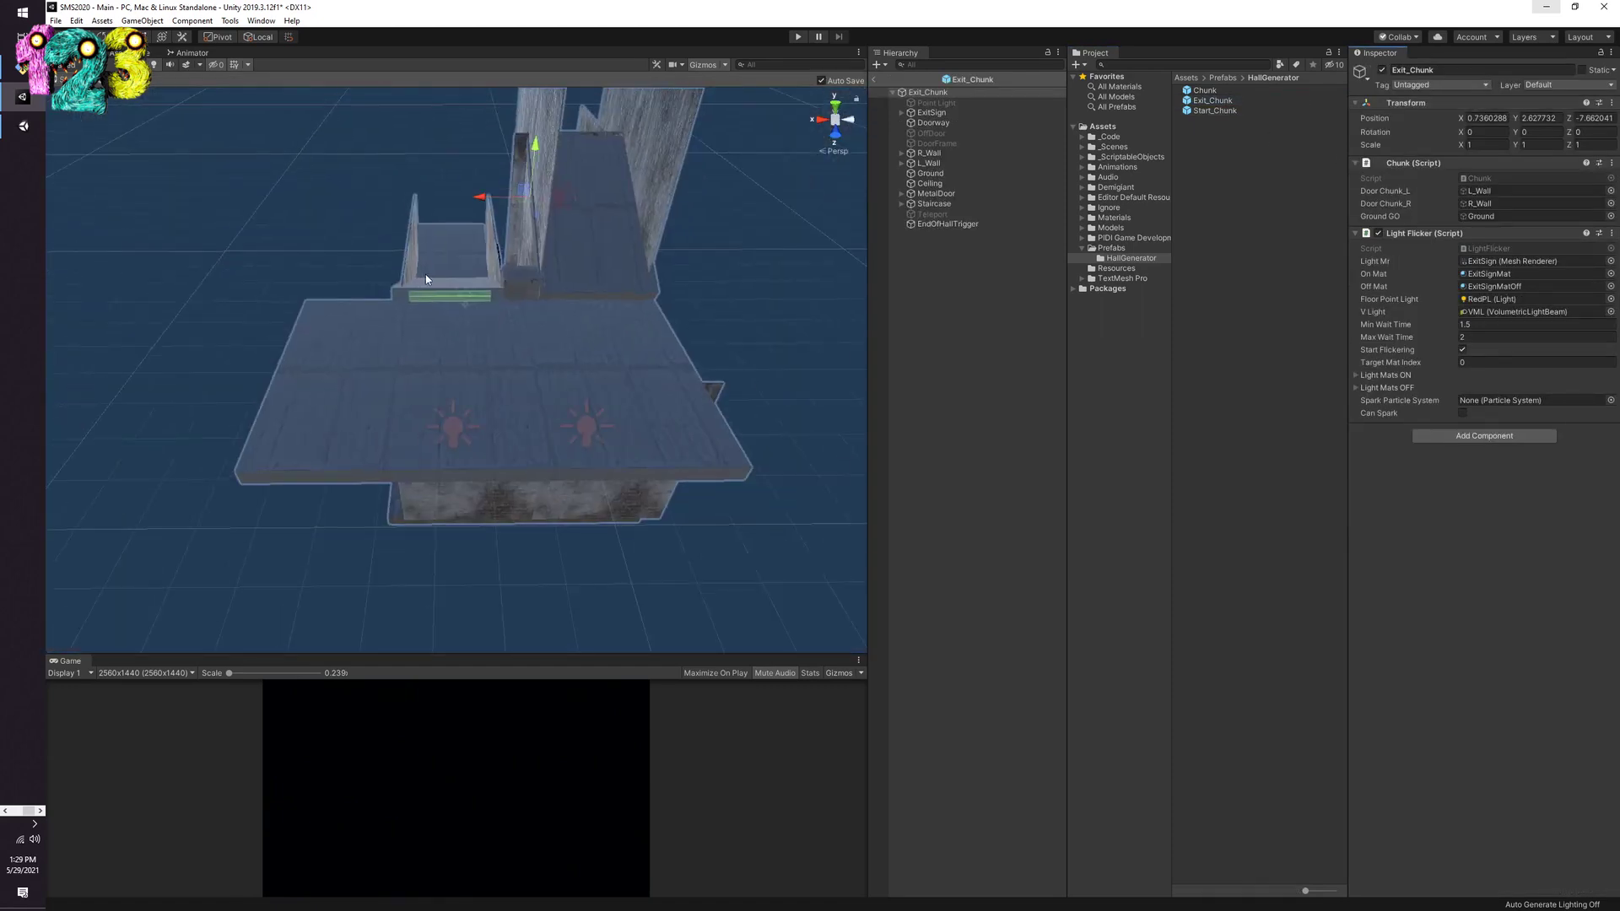
alt+drag(596, 285, 118, 321)
scroll(481, 236, down, 2)
middle_drag(481, 232, 523, 300)
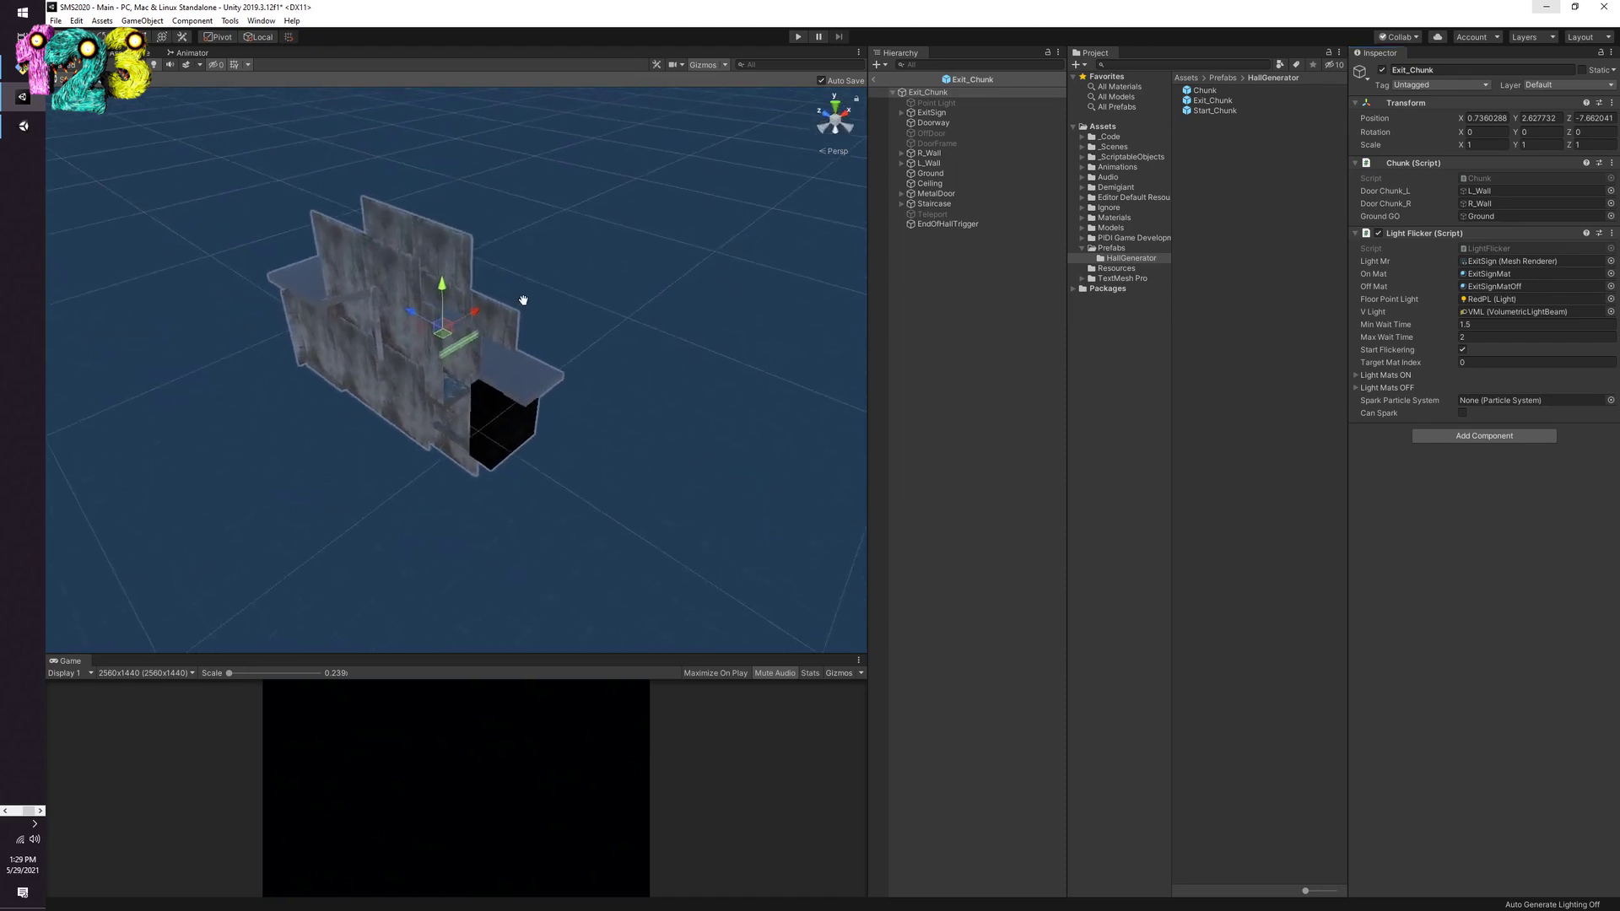
scroll(523, 301, up, 10)
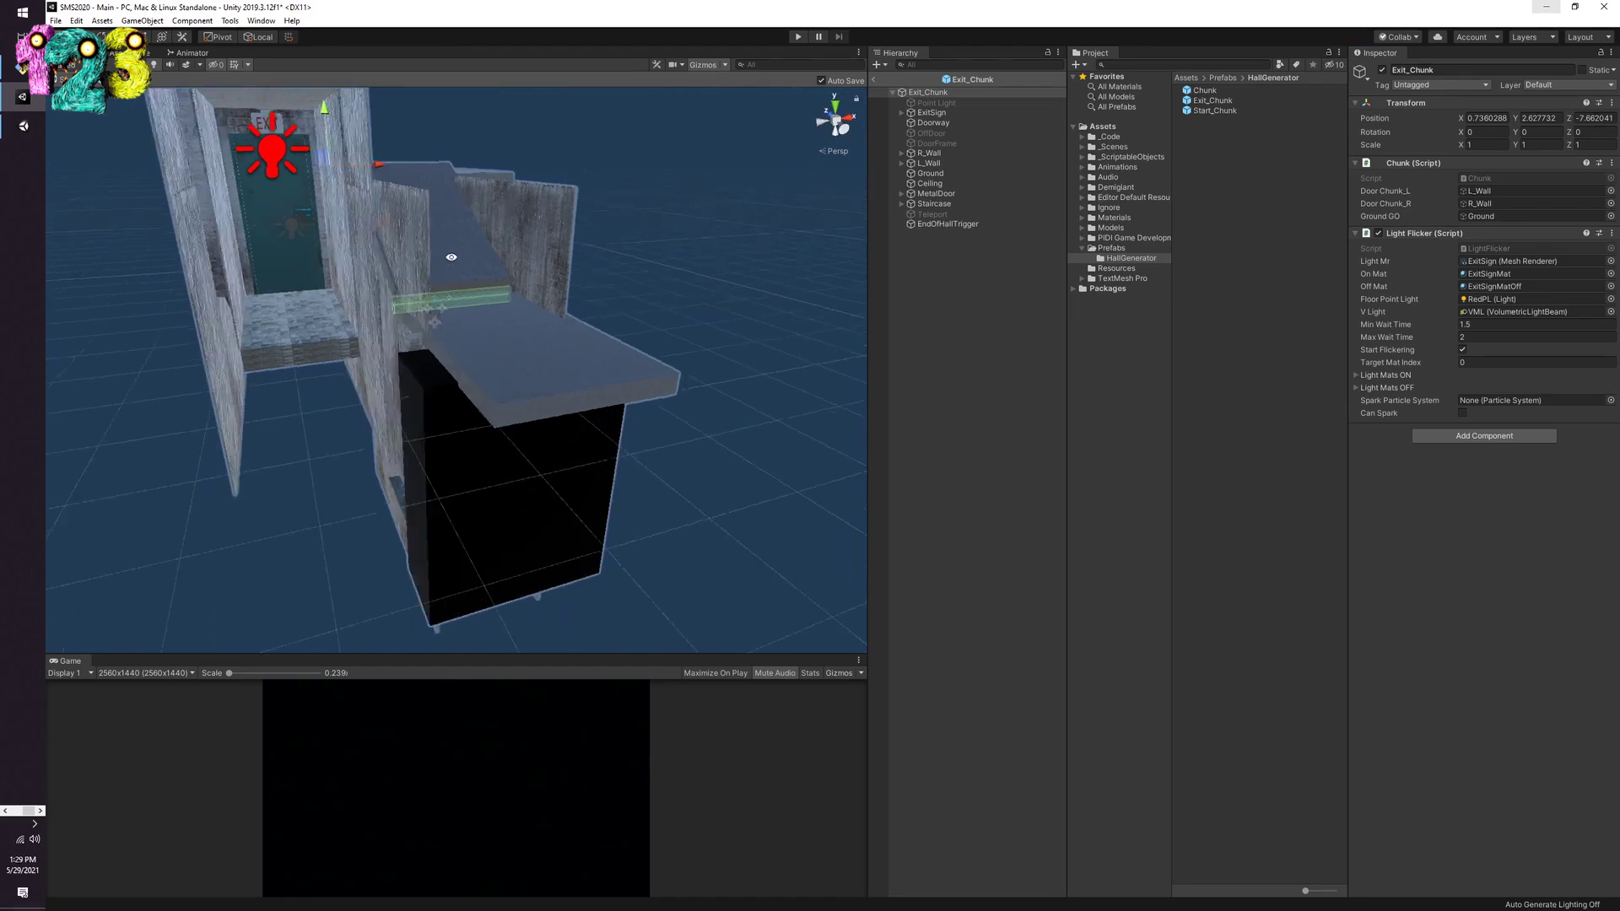
alt+drag(451, 257, 435, 253)
scroll(329, 233, down, 10)
scroll(348, 286, up, 12)
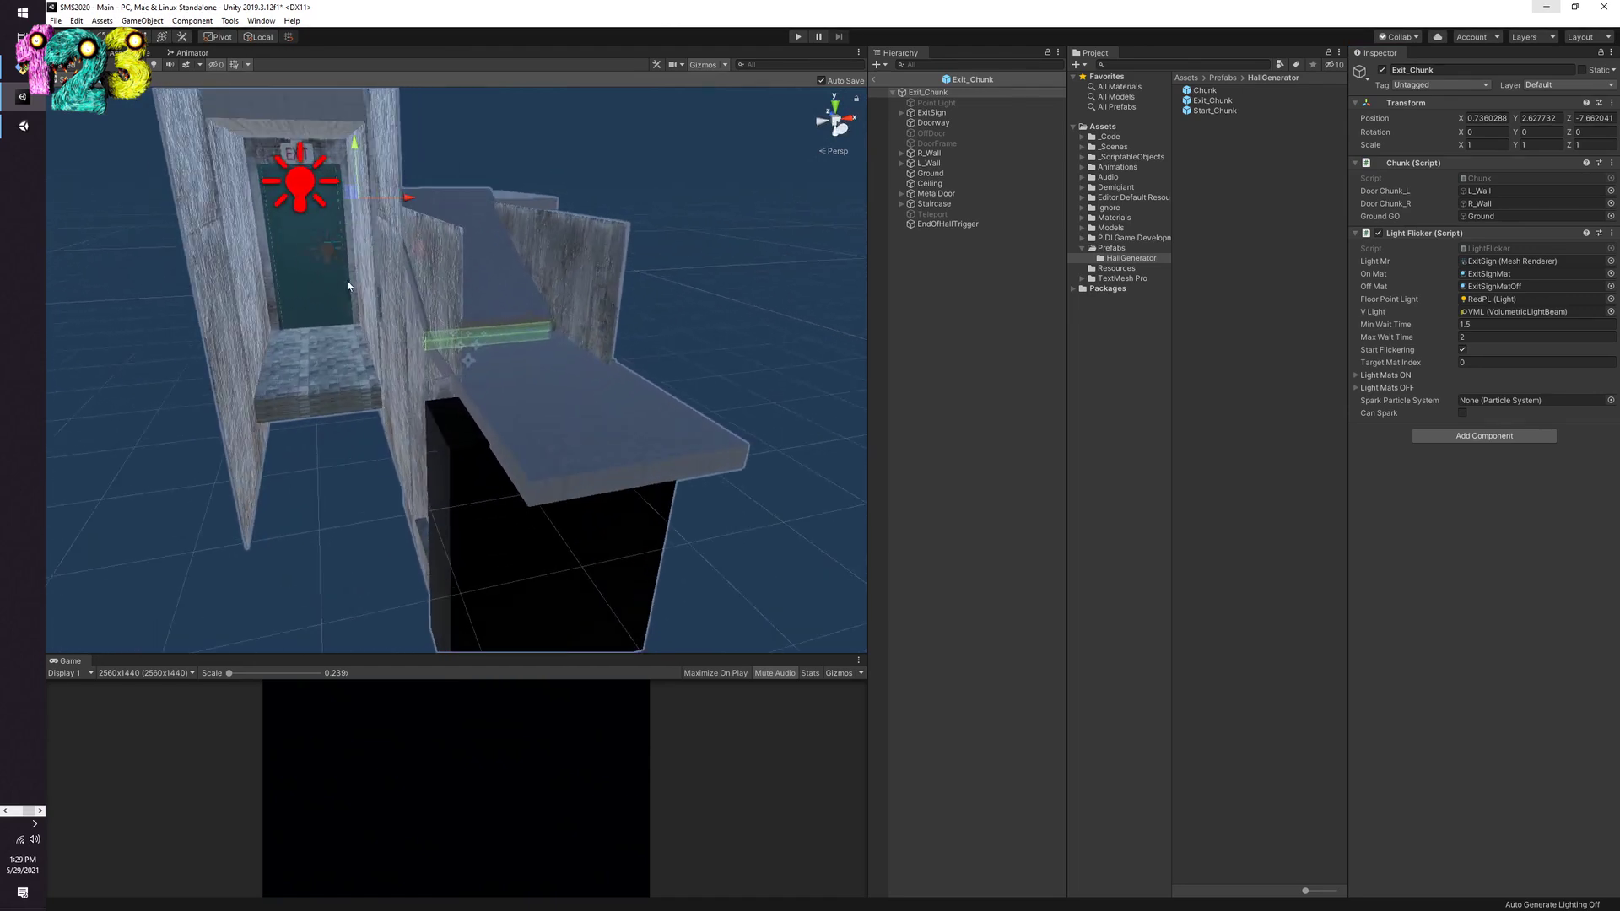
Step: Deselect the Exit_Chunk root and examine the exit door, its light and the staircase area from around the model
click(130, 448)
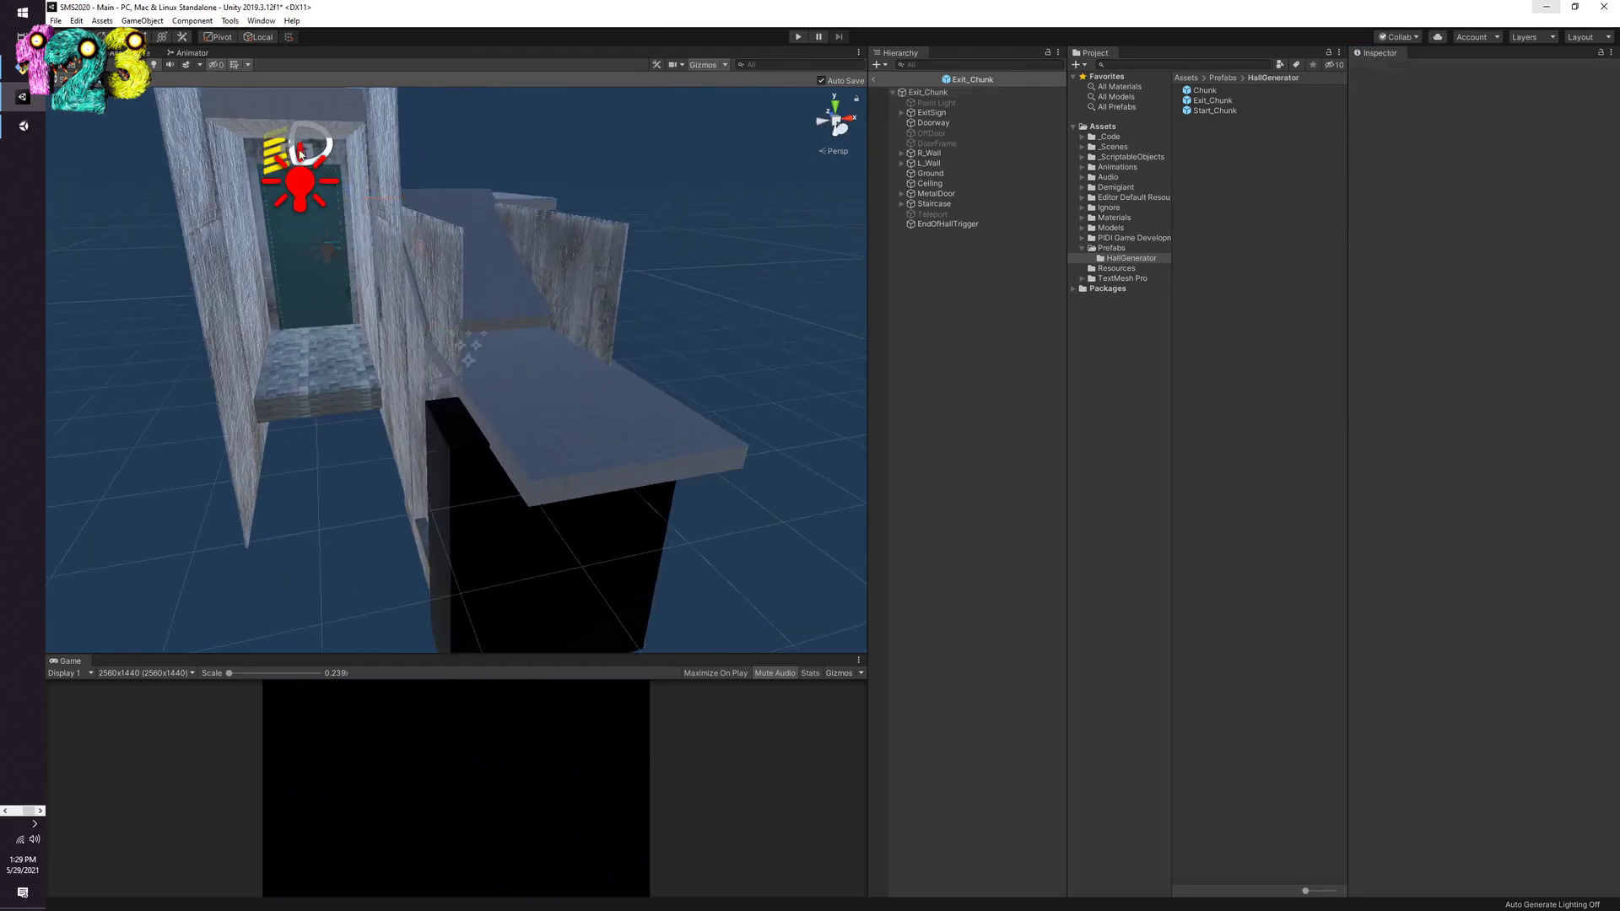
alt+drag(316, 279, 385, 290)
scroll(381, 192, down, 2)
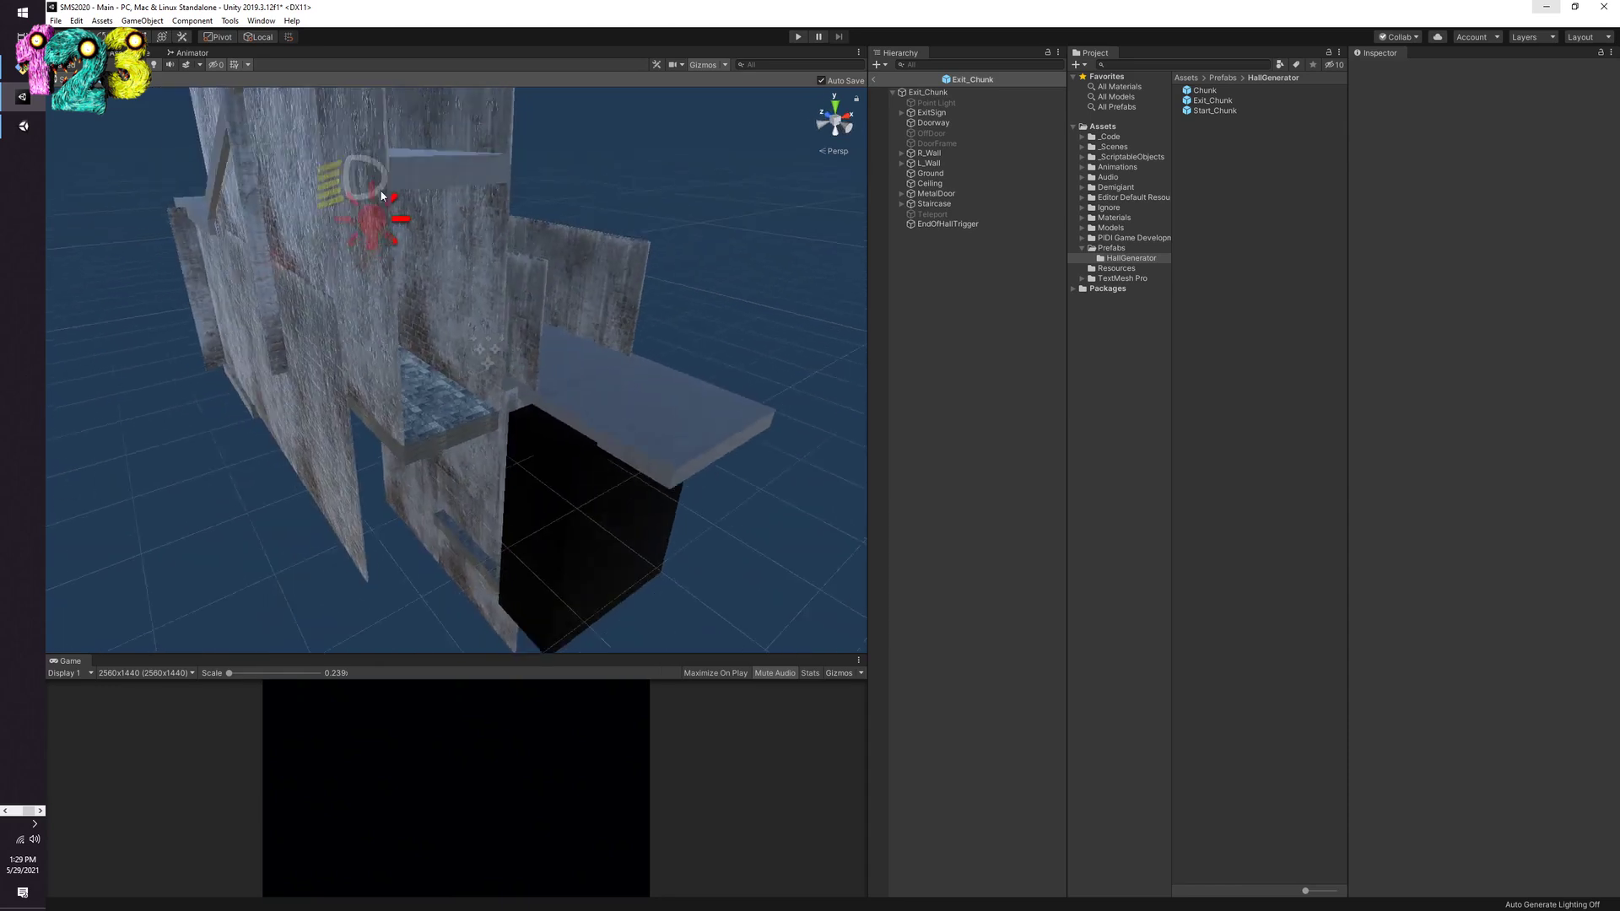
scroll(381, 196, down, 2)
scroll(408, 195, up, 4)
scroll(408, 195, down, 1)
alt+drag(264, 275, 377, 287)
scroll(442, 329, up, 6)
scroll(383, 341, down, 5)
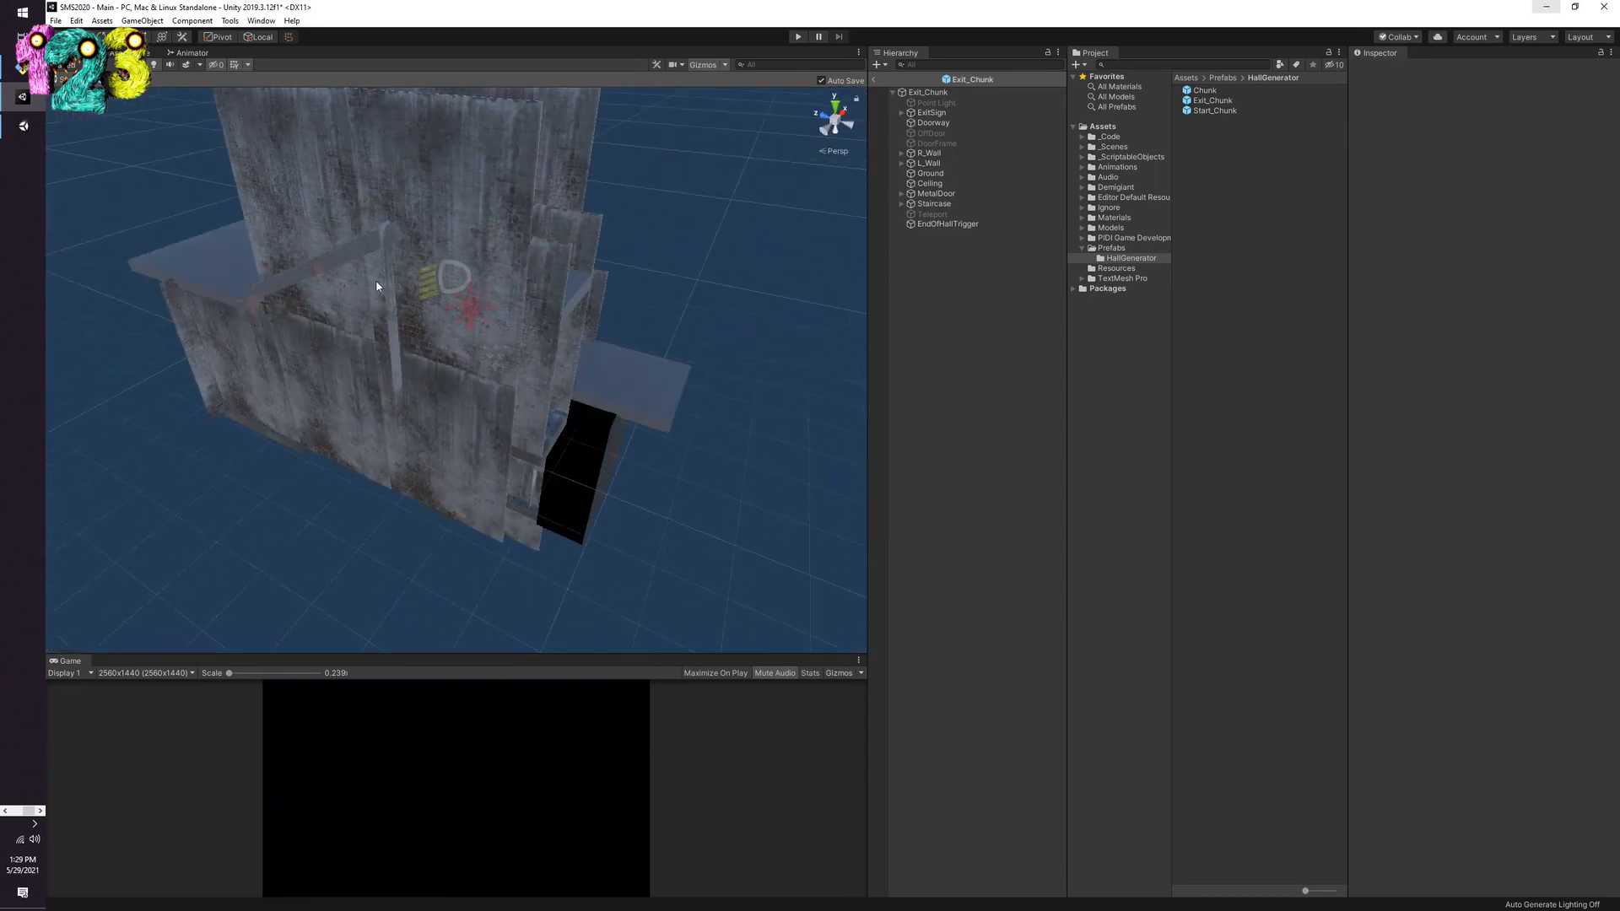
scroll(399, 279, down, 5)
scroll(398, 279, up, 5)
scroll(423, 279, down, 3)
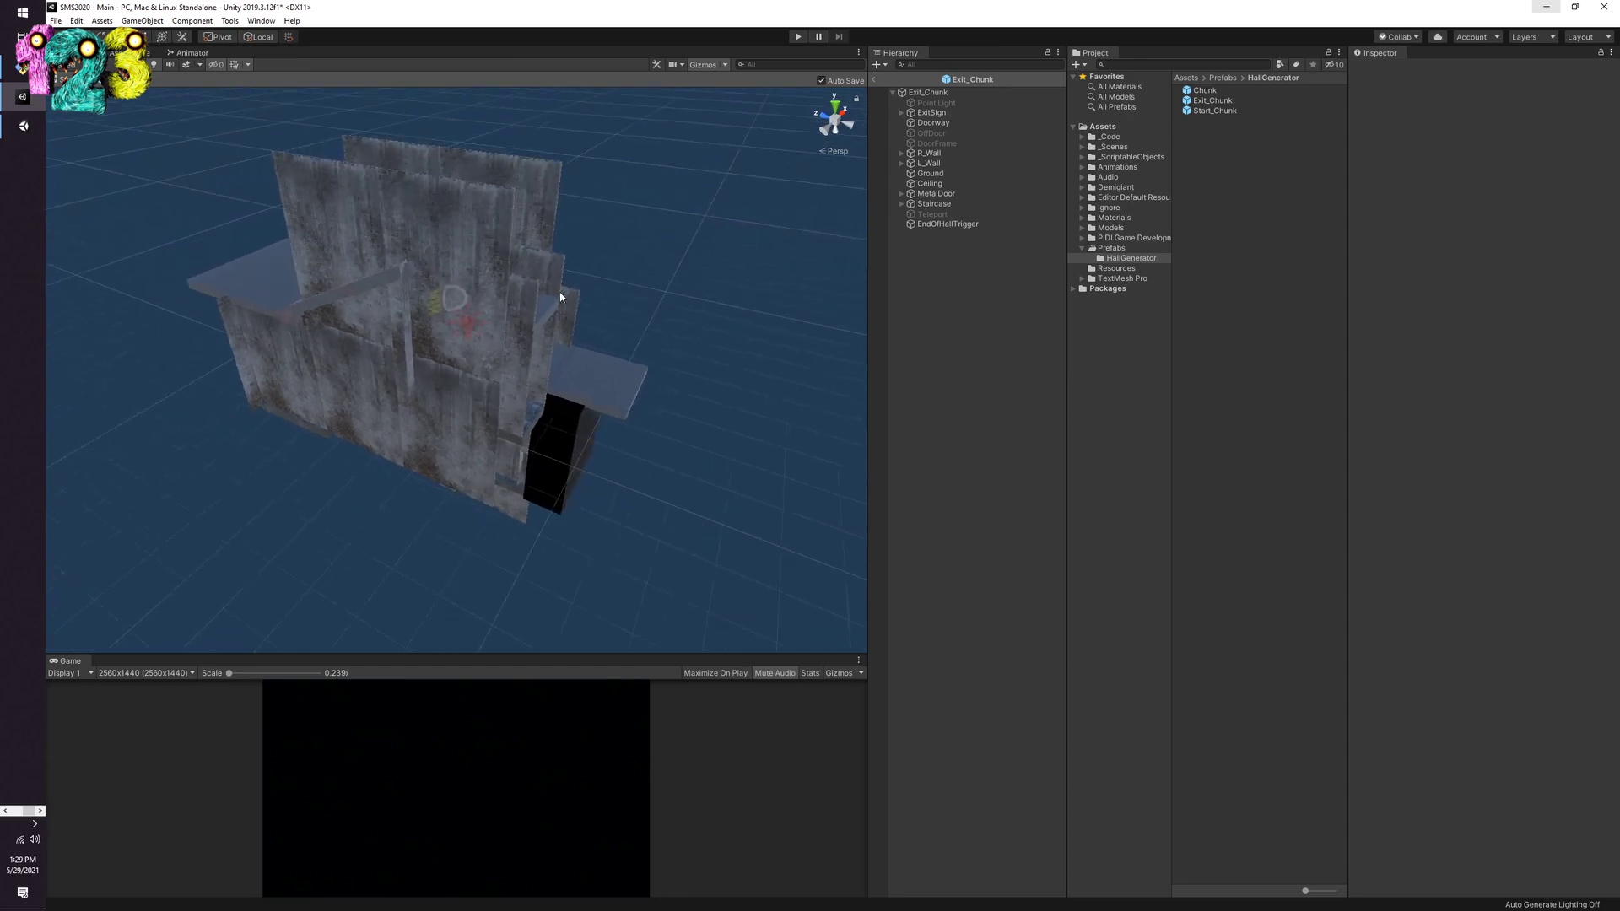
Step: Return to the Main scene and compare the Chunk, Exit_Chunk and Start_Chunk prefab assets
click(874, 79)
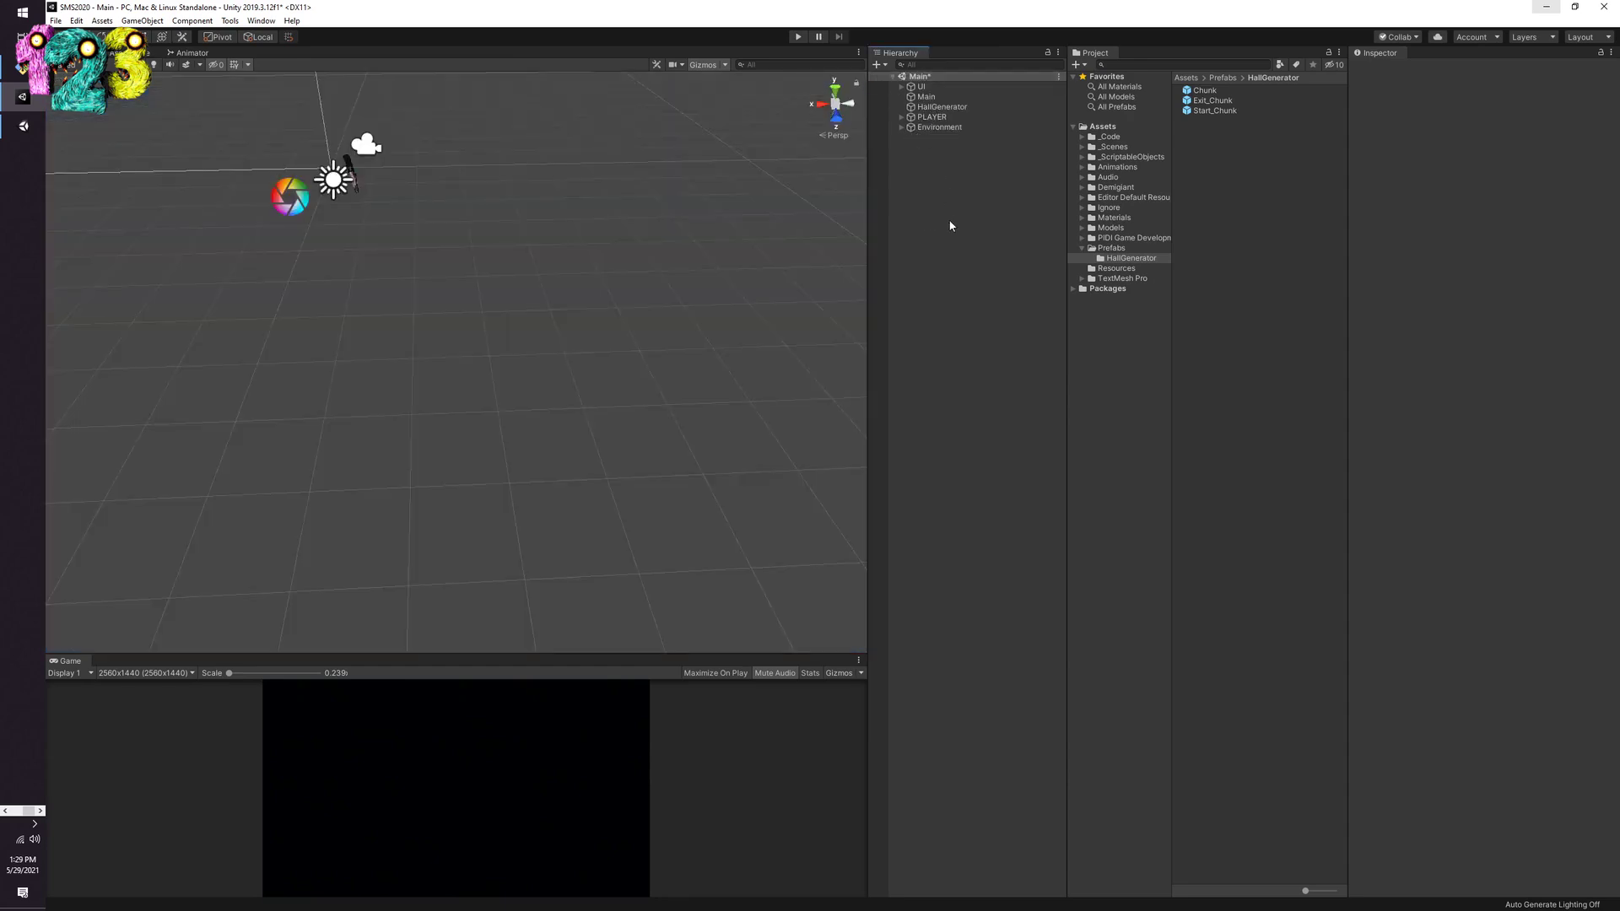
click(1212, 91)
click(1209, 101)
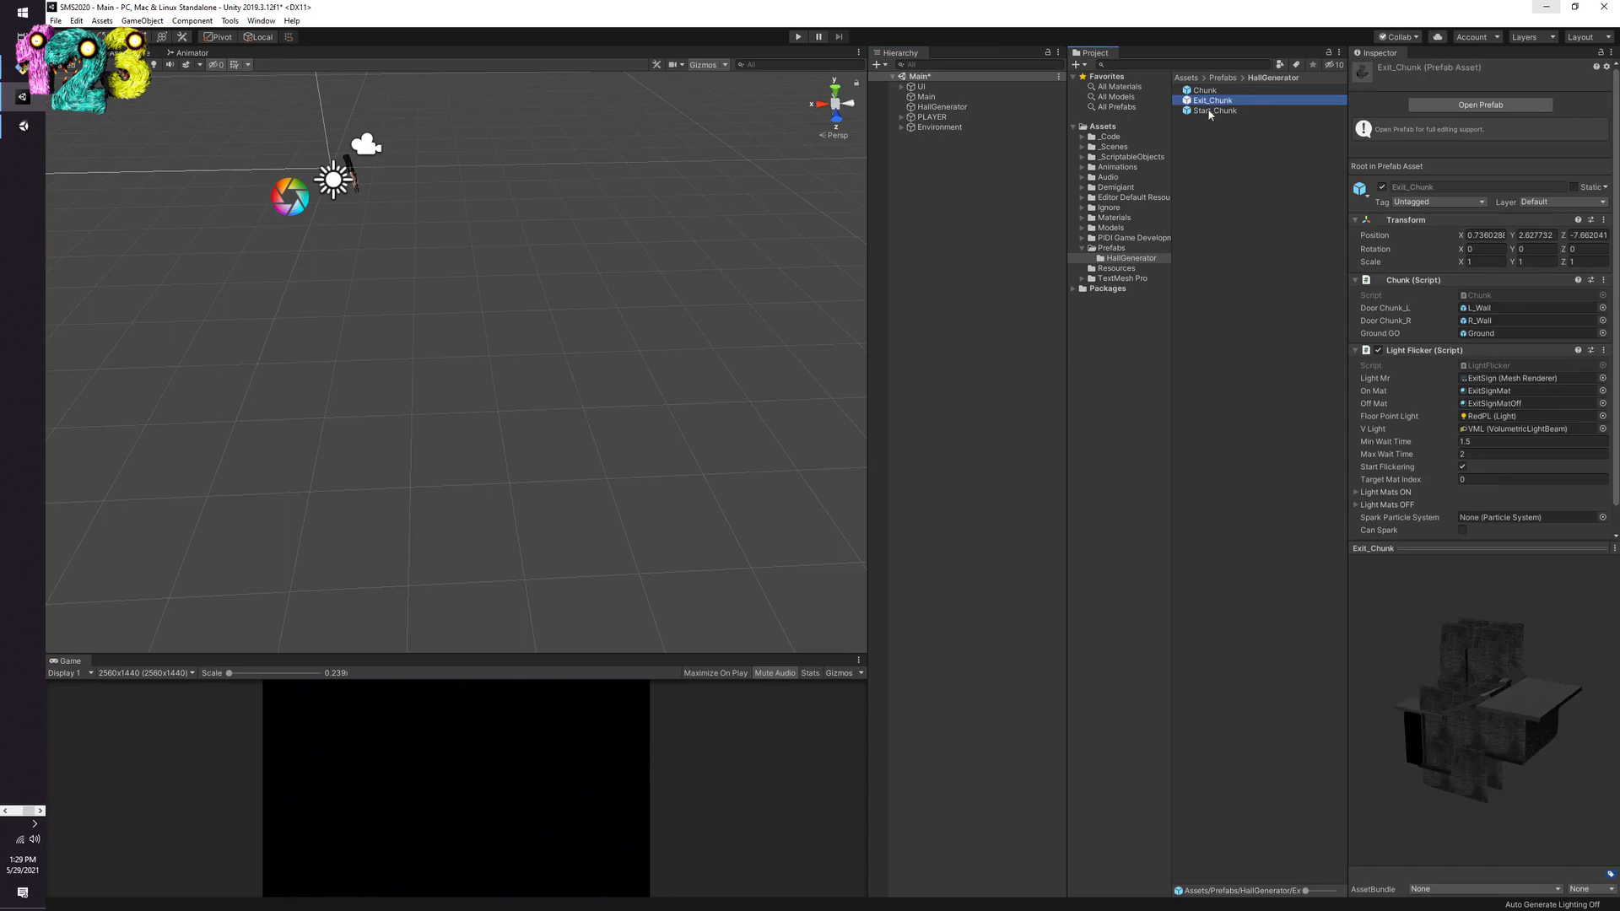
click(1210, 111)
click(1212, 98)
click(1218, 91)
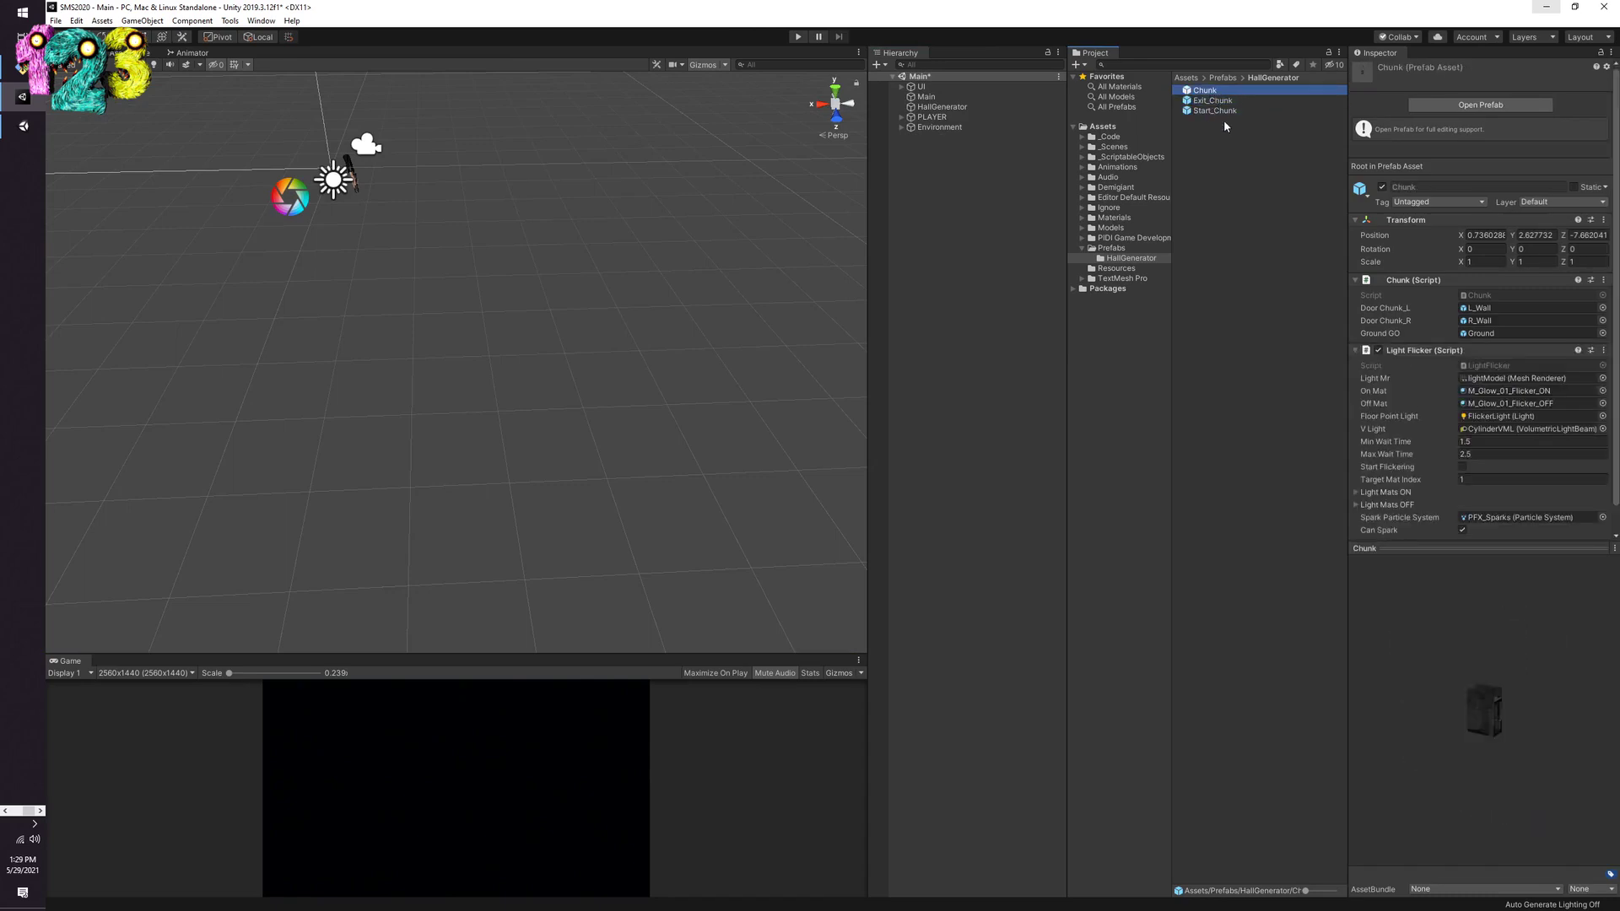
click(1220, 101)
click(1217, 110)
click(1218, 100)
click(1214, 91)
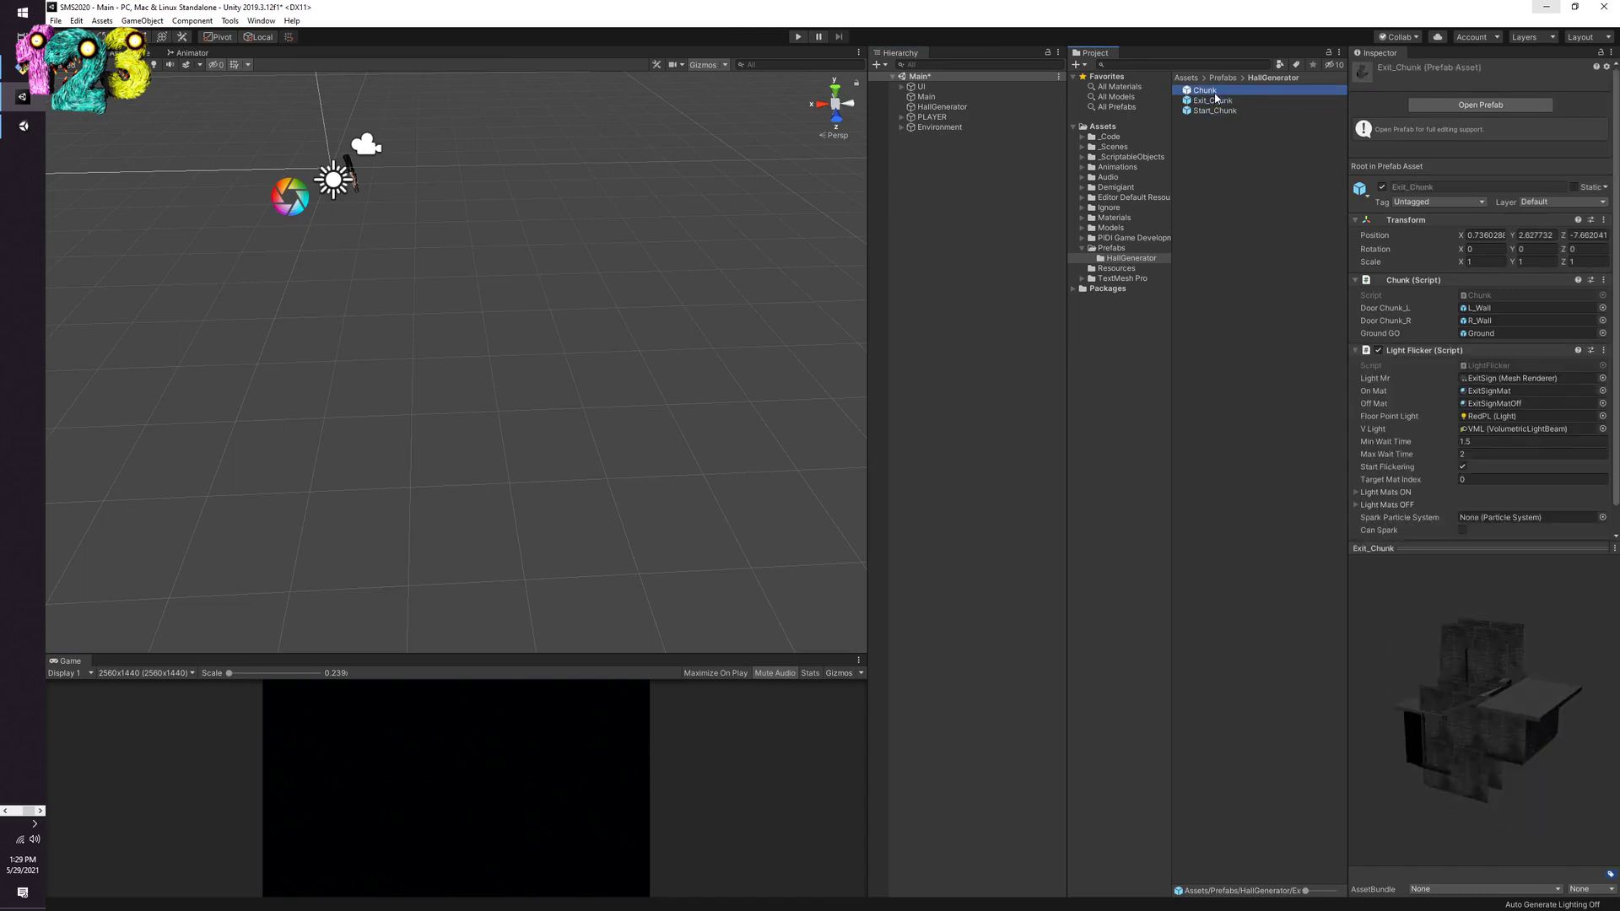
Step: Inspect the HallGenerator object's references, and review the hall-building calls in Start() of HallGenerator.cs in Visual Studio
click(937, 107)
drag(940, 111, 939, 111)
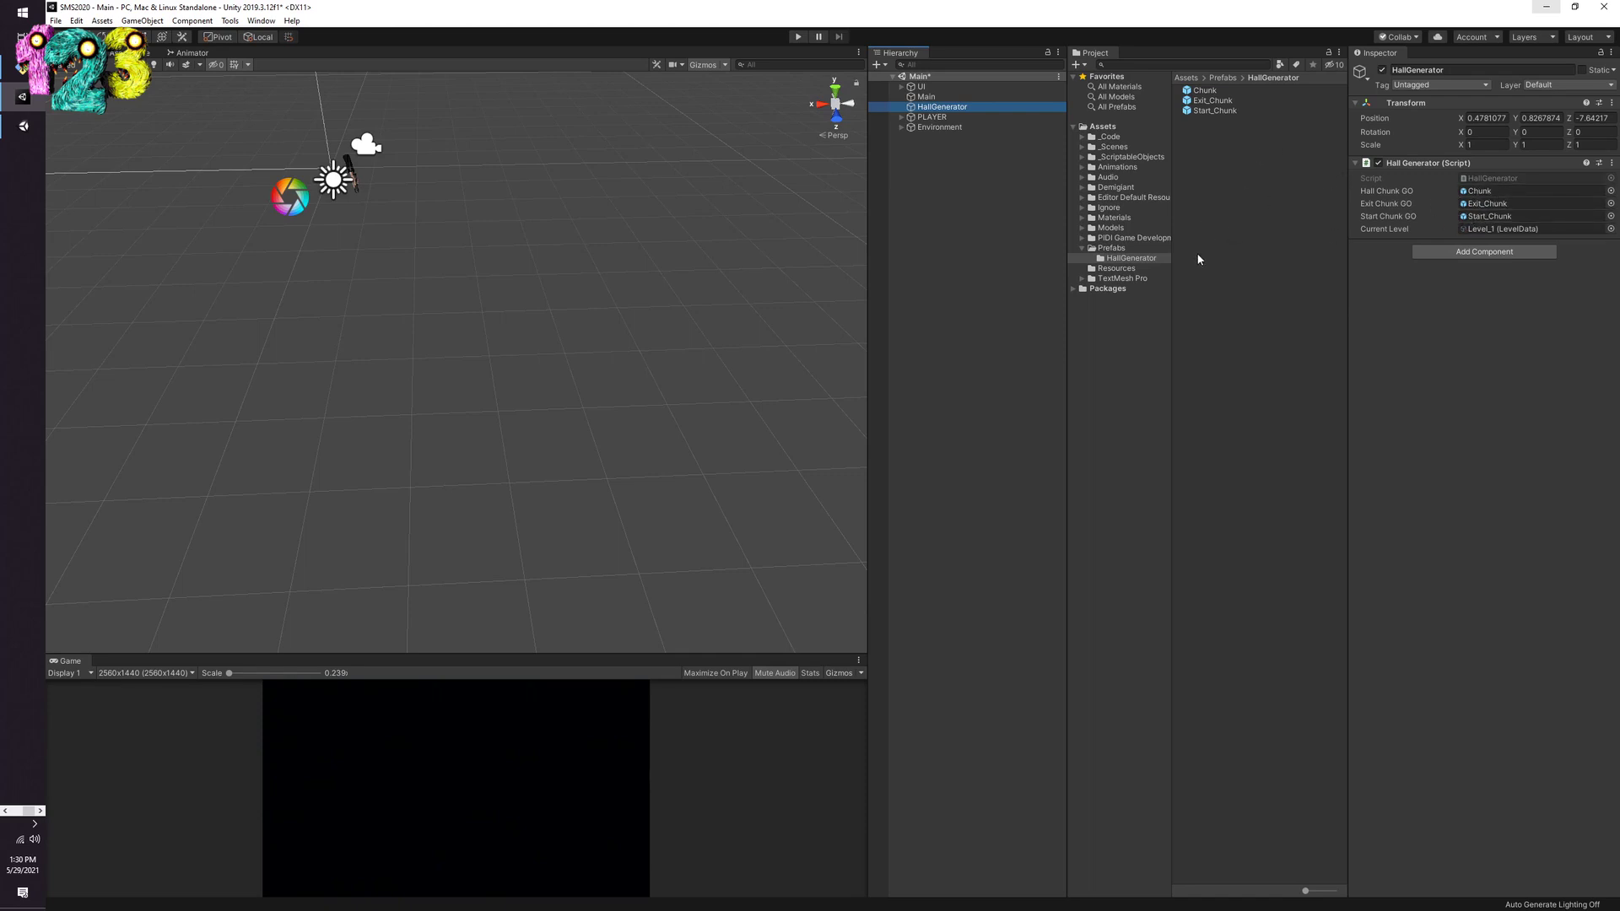
click(20, 810)
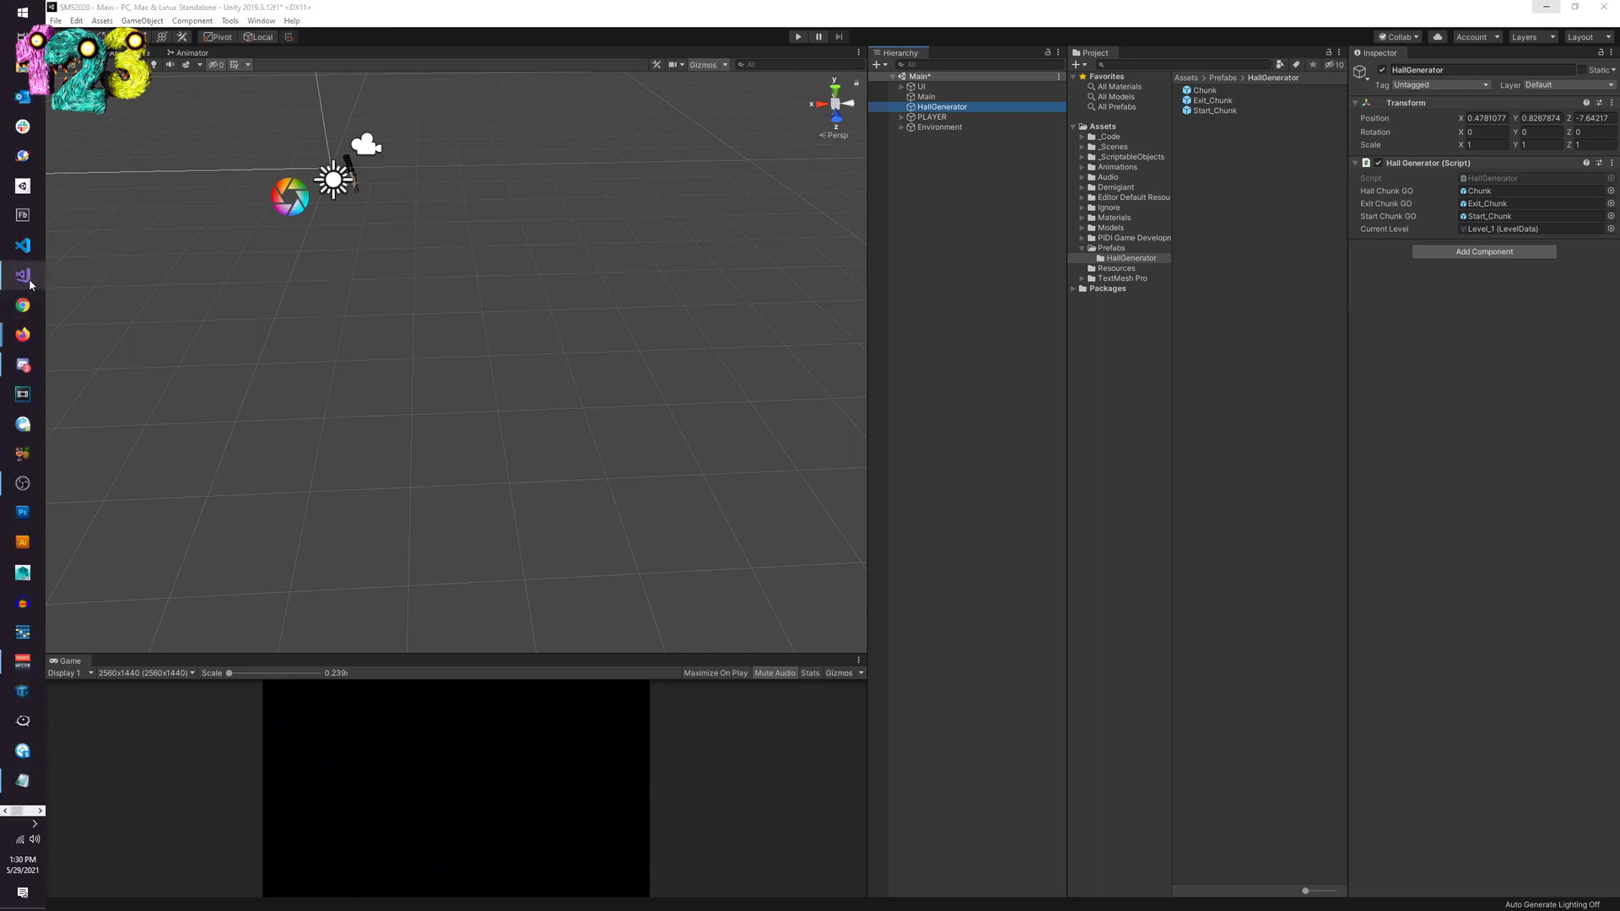
mouse_move(29, 283)
click(26, 283)
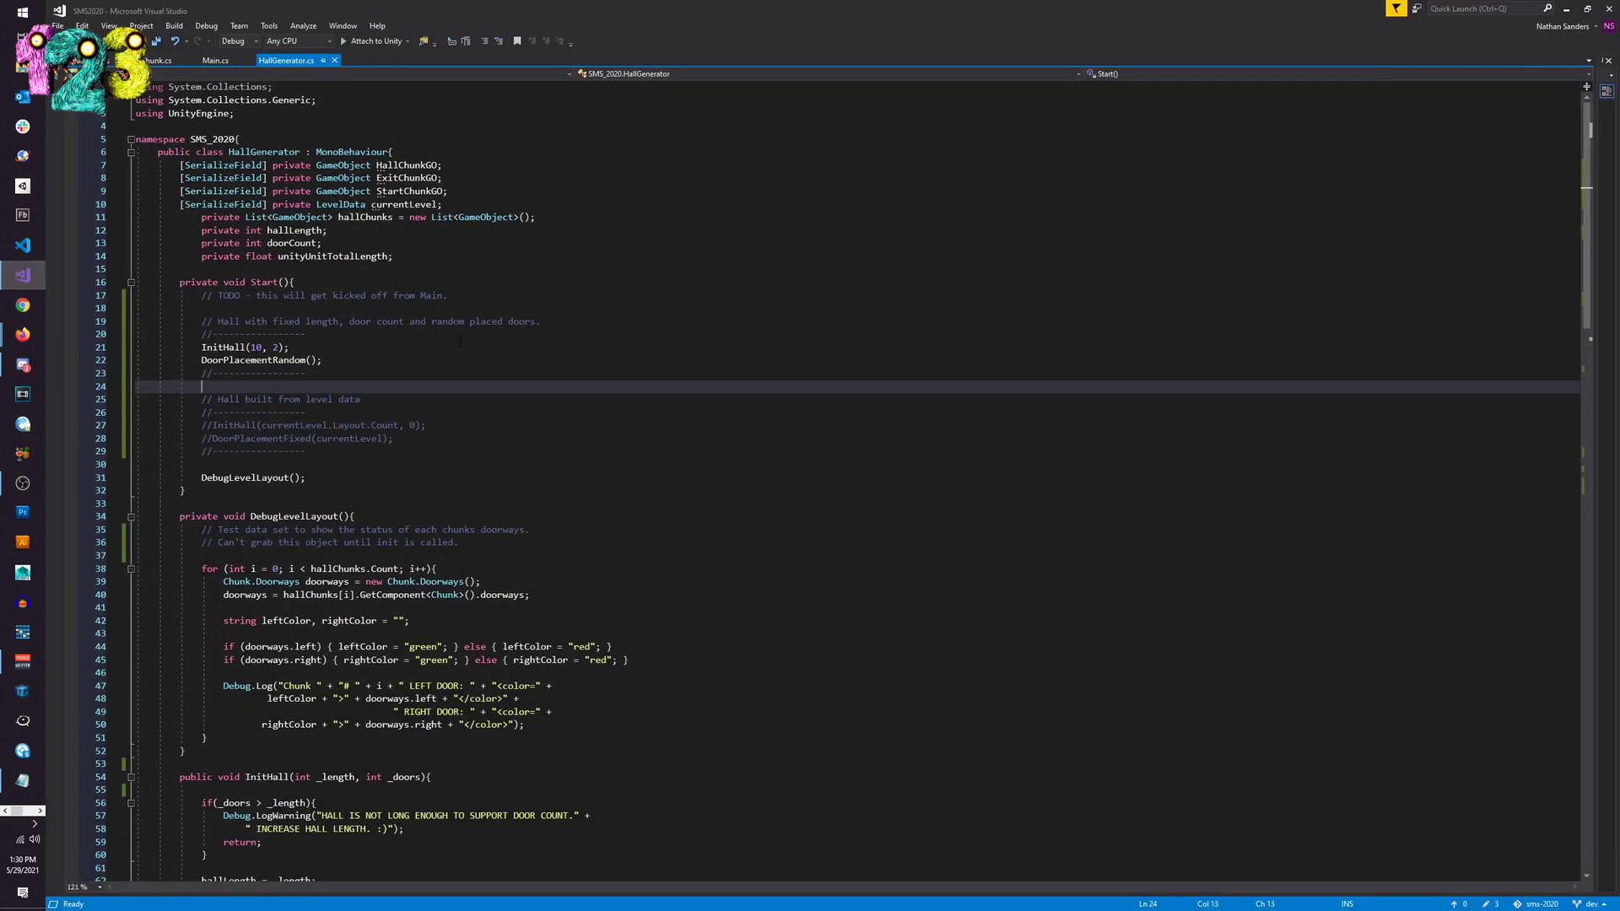
drag(208, 309, 426, 440)
click(427, 490)
click(426, 480)
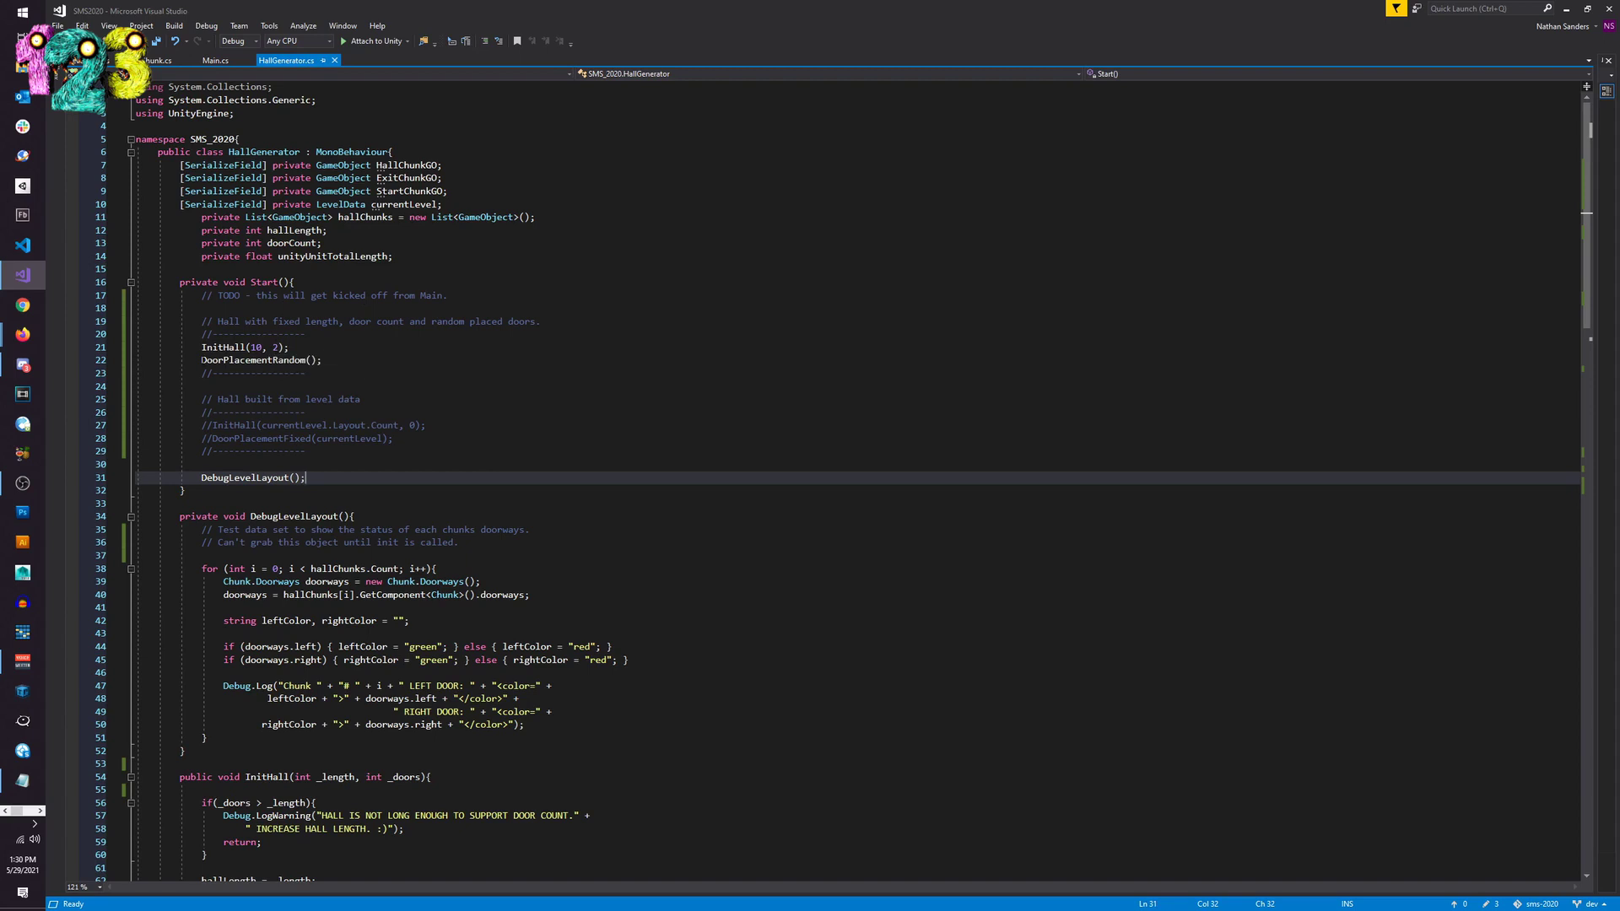
Step: Review the InitHall and DoorPlacementRandom calls in Start() and read through both methods' code
drag(201, 360, 324, 361)
click(348, 362)
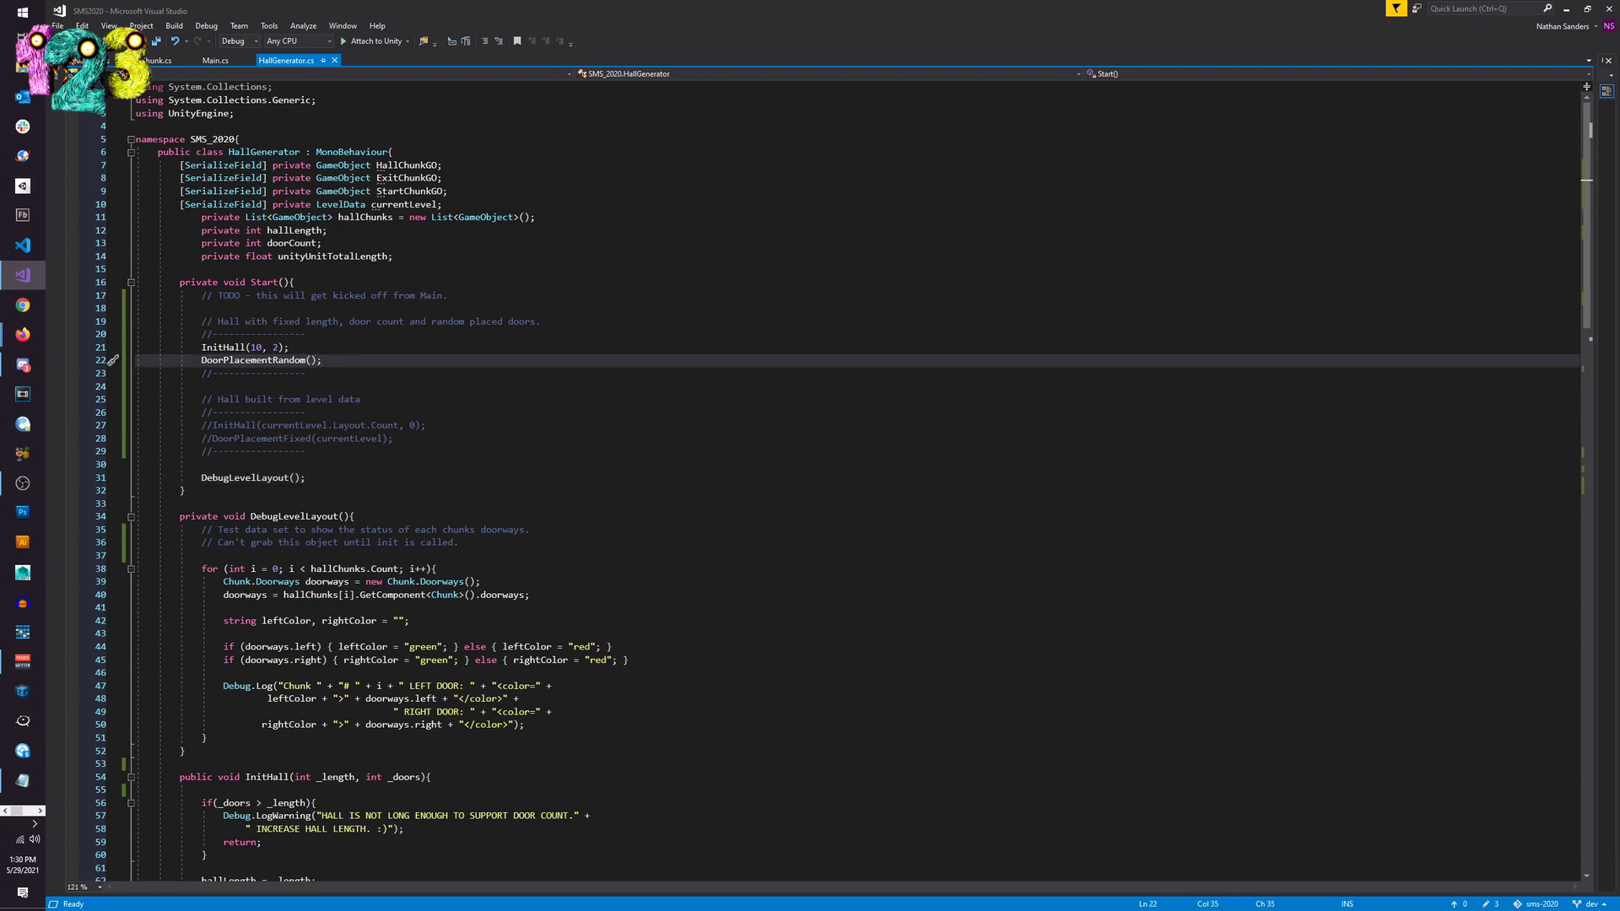
click(261, 348)
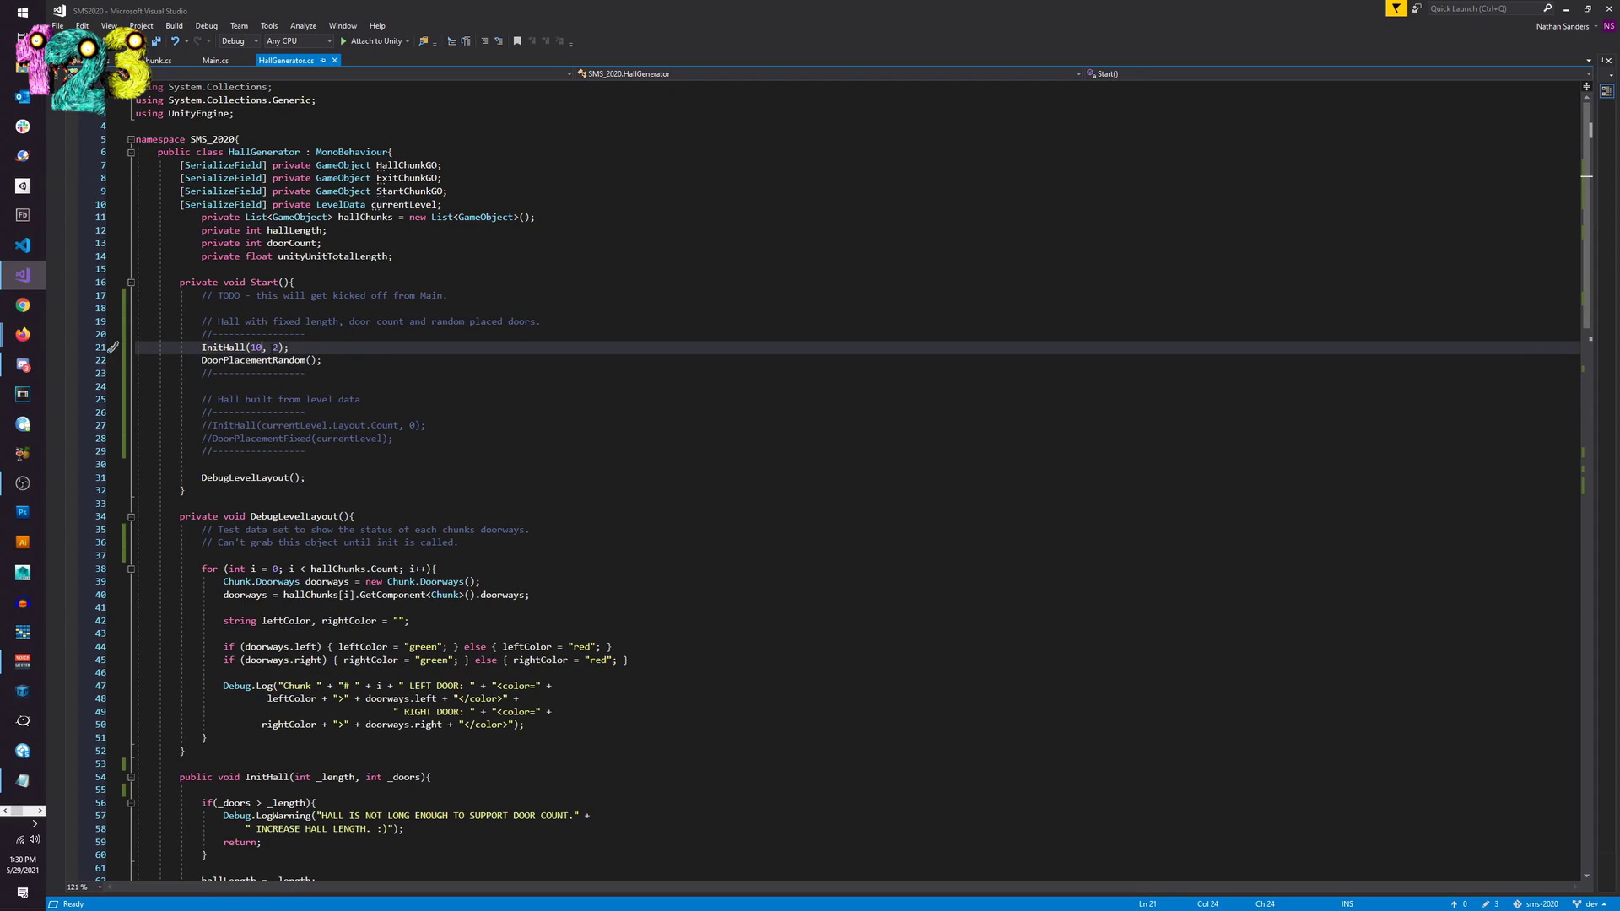
click(208, 360)
drag(229, 361, 355, 354)
scroll(355, 353, down, 20)
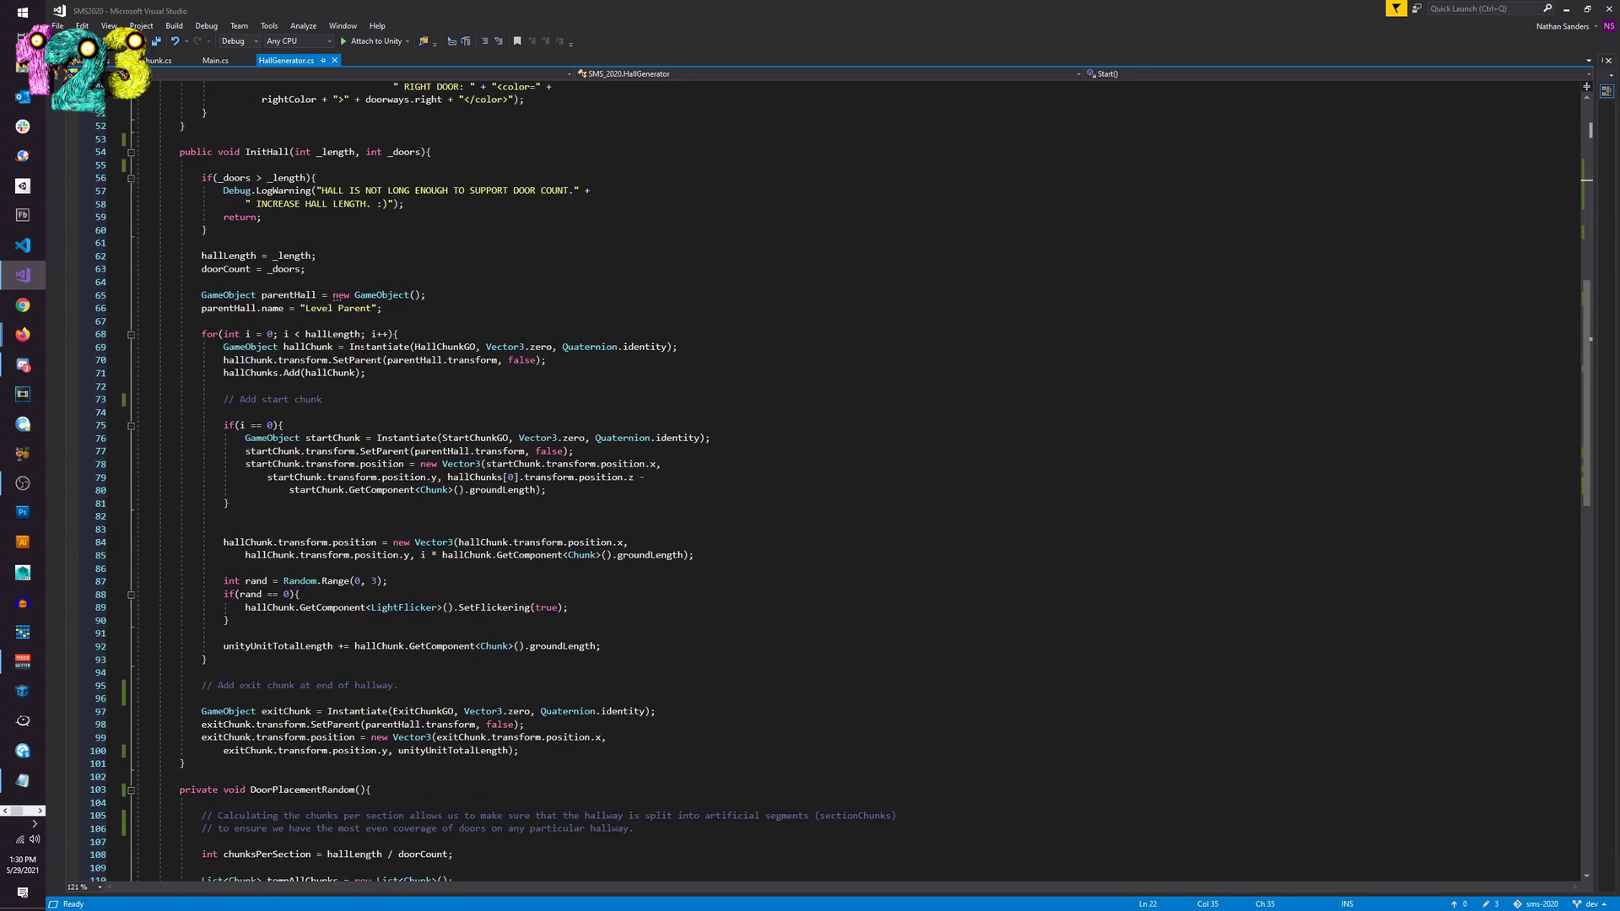
scroll(364, 349, down, 5)
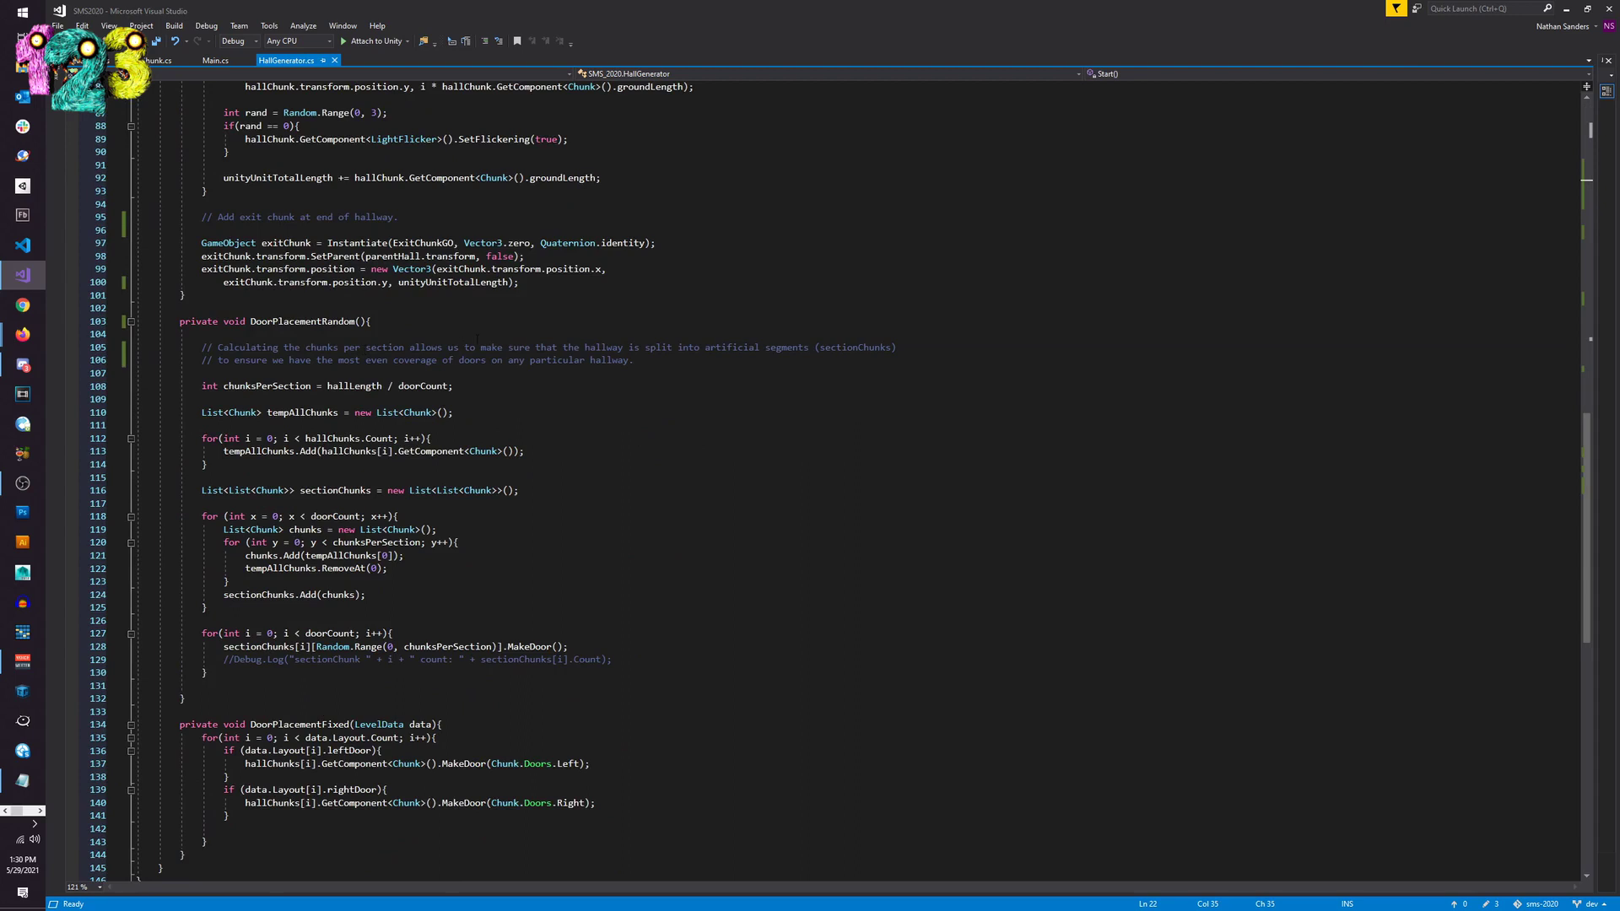
scroll(478, 340, up, 20)
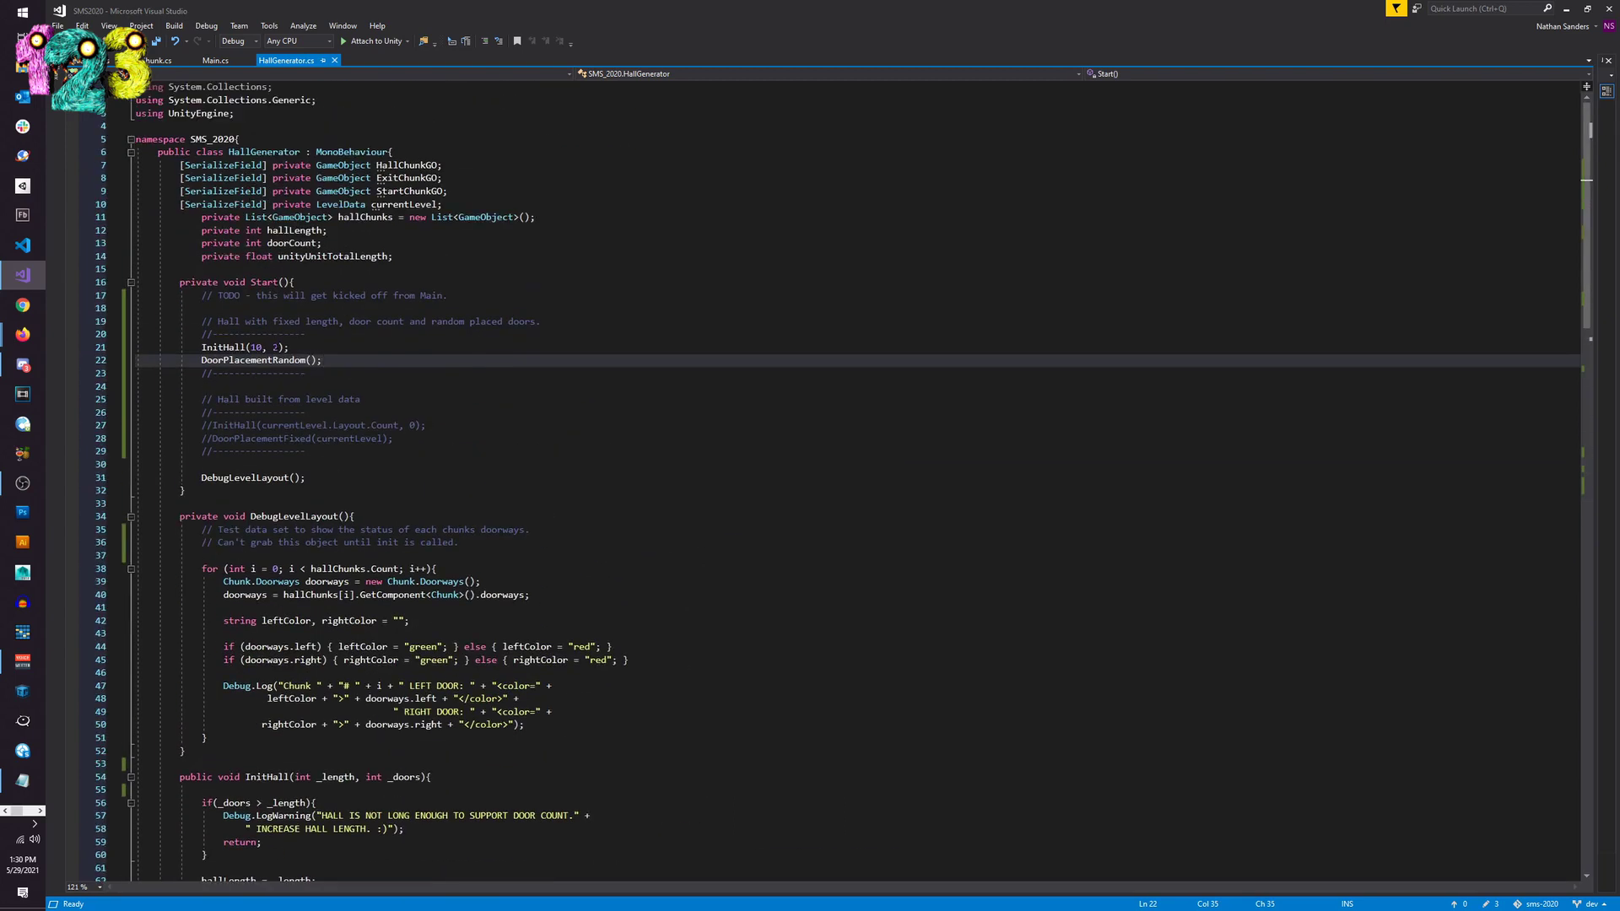
Step: Set the door count in Start()'s InitHall call to 0 and save HallGenerator.cs
click(280, 347)
key(BackSpace)
text(0)
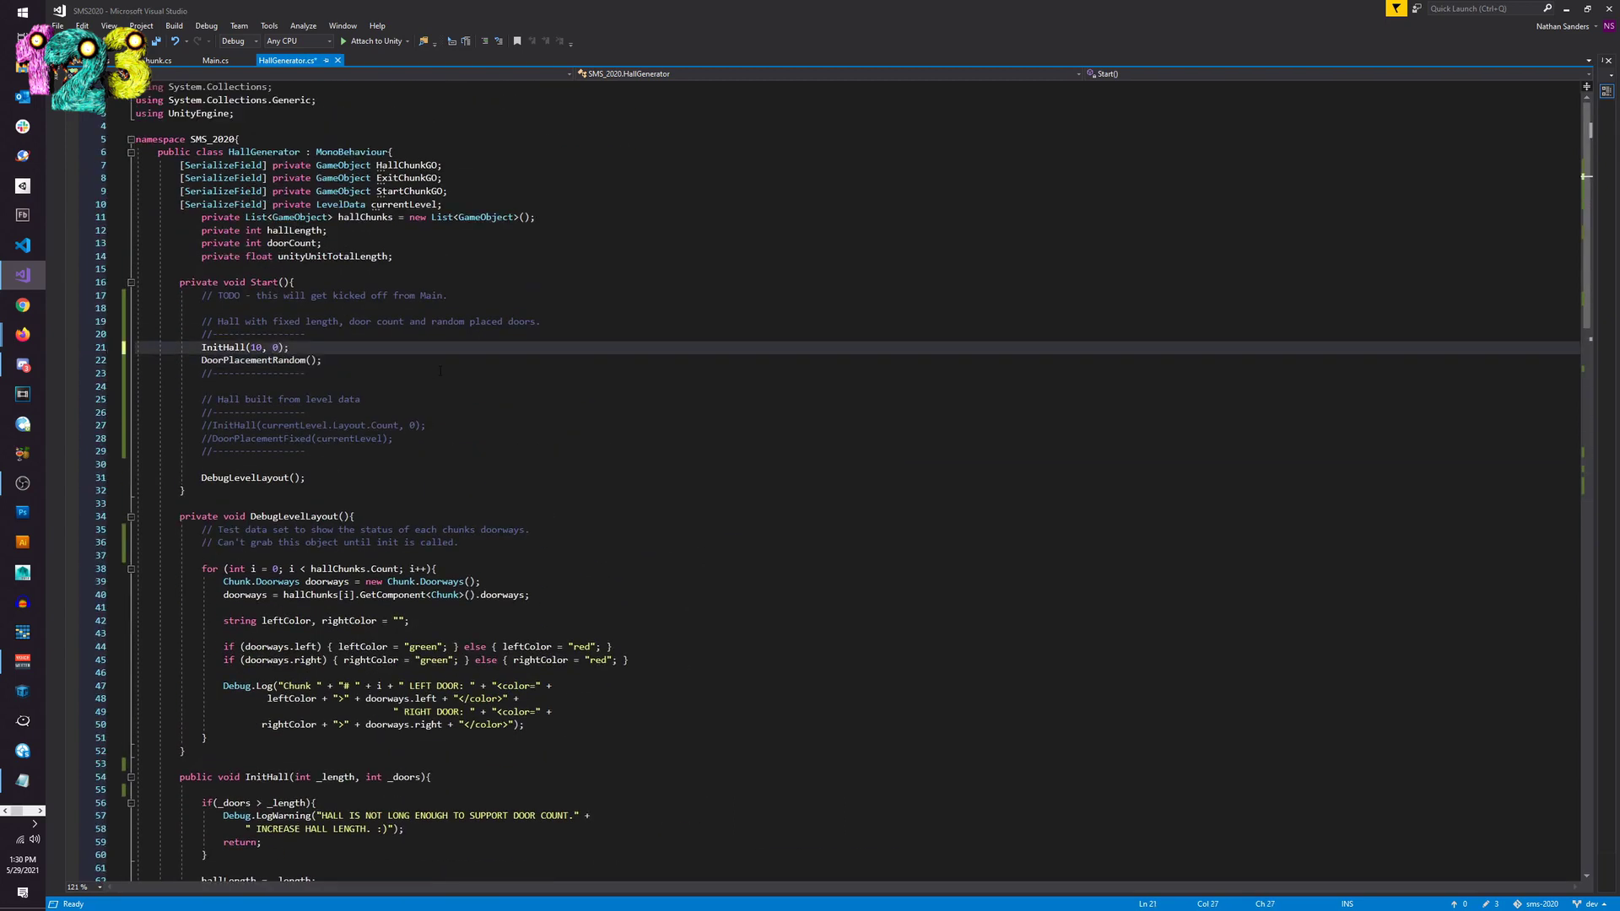
click(440, 371)
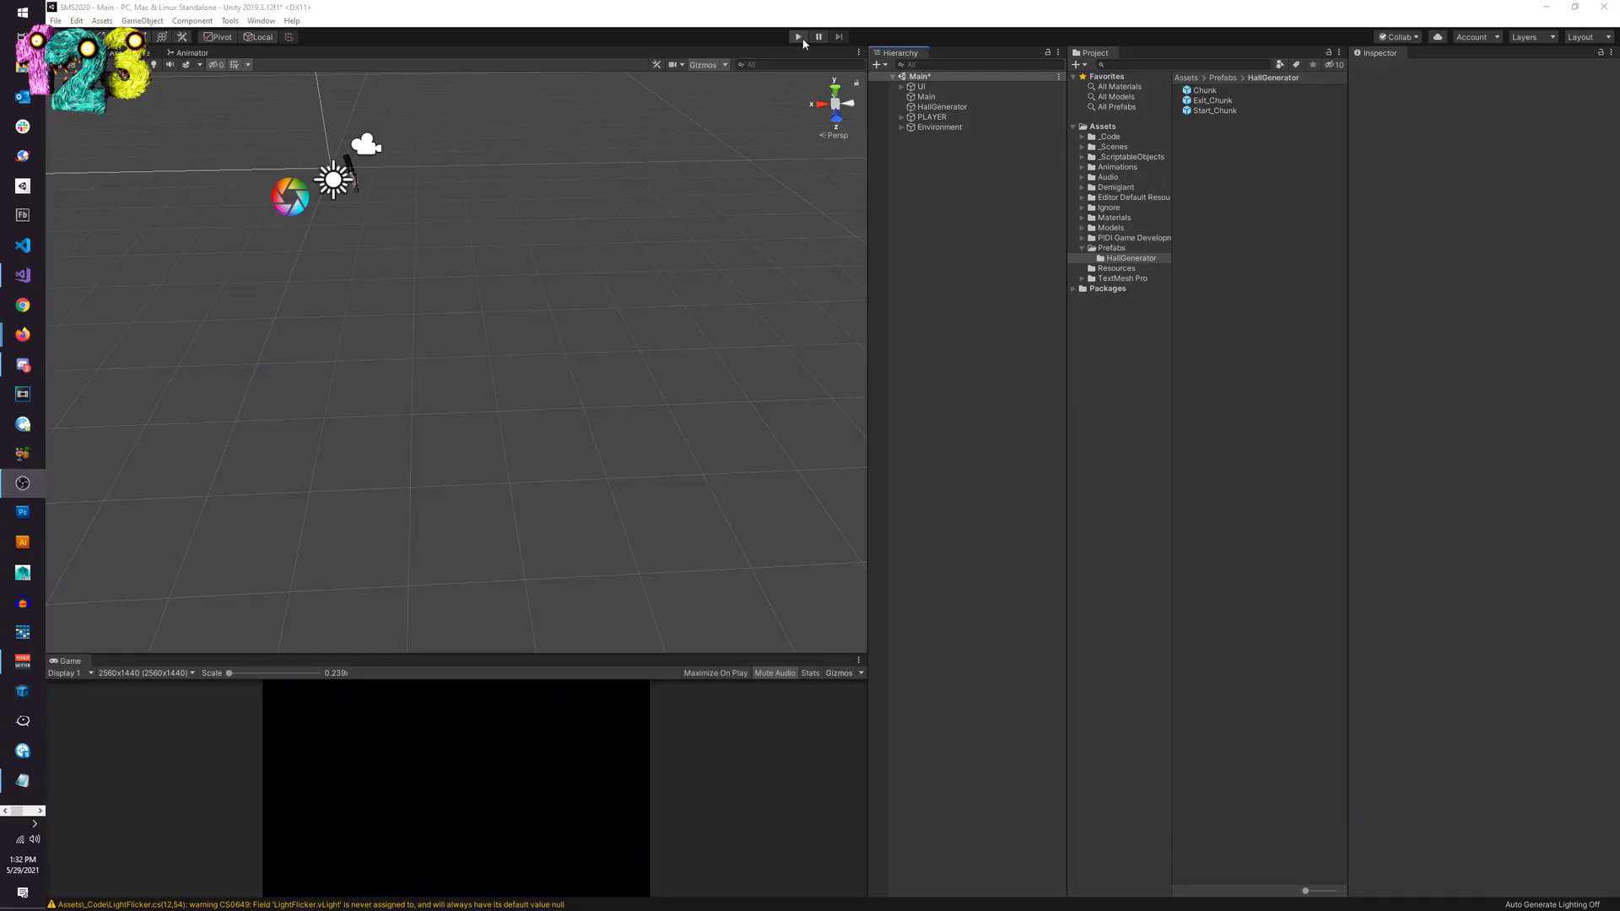
Step: Play the Main scene in Unity and examine the generated hallway from outside, from the start chunk to the exit chunk
click(794, 39)
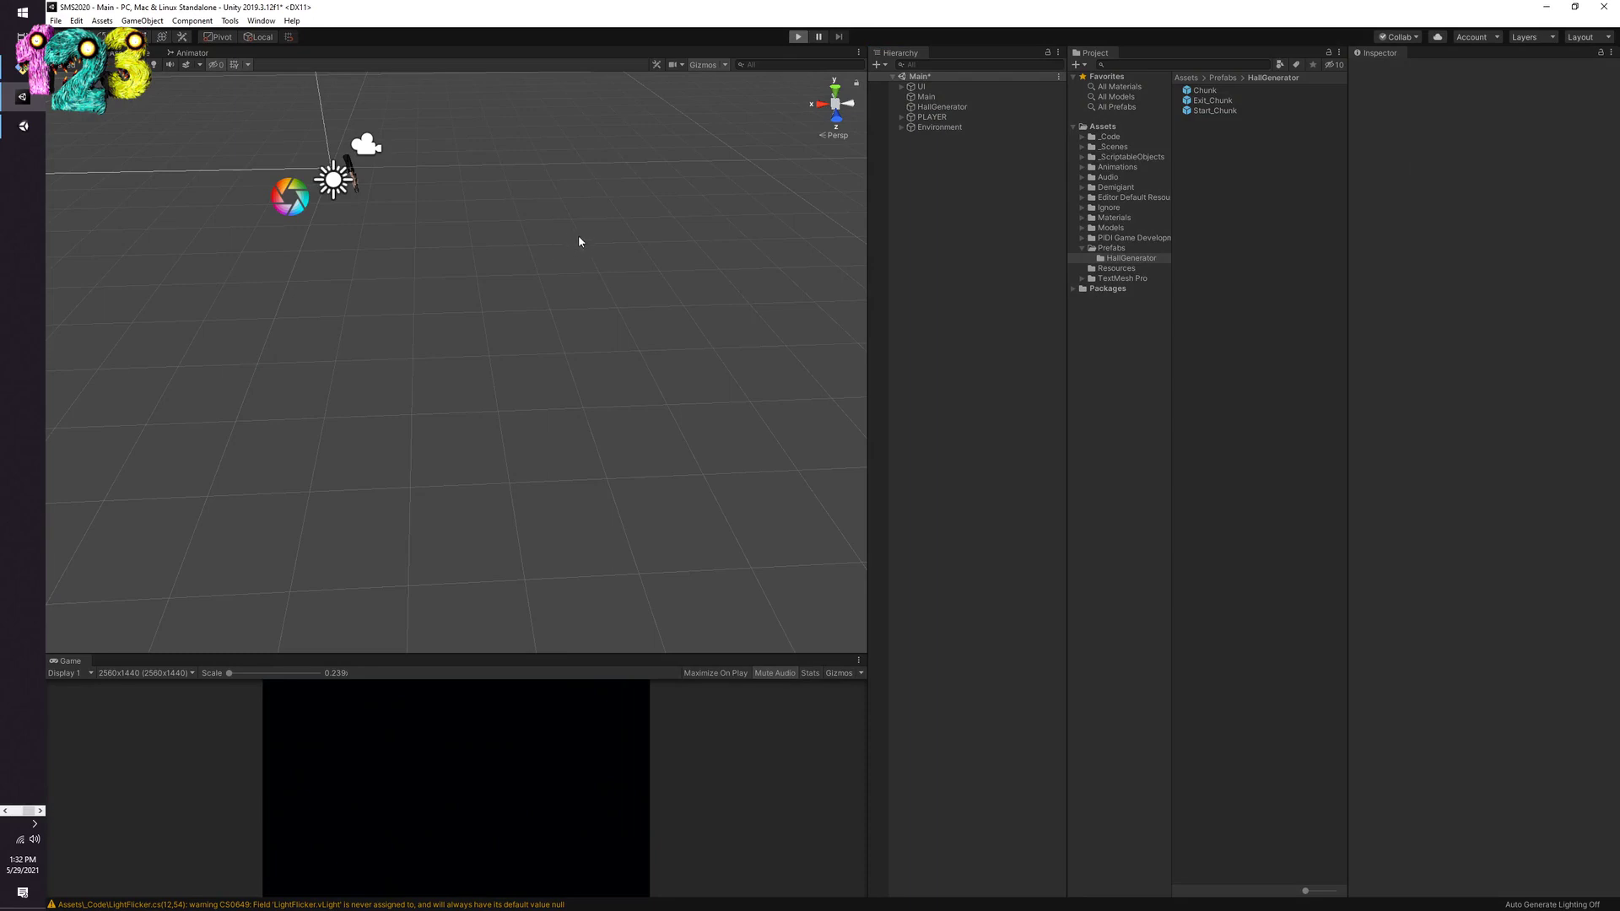
scroll(557, 297, down, 8)
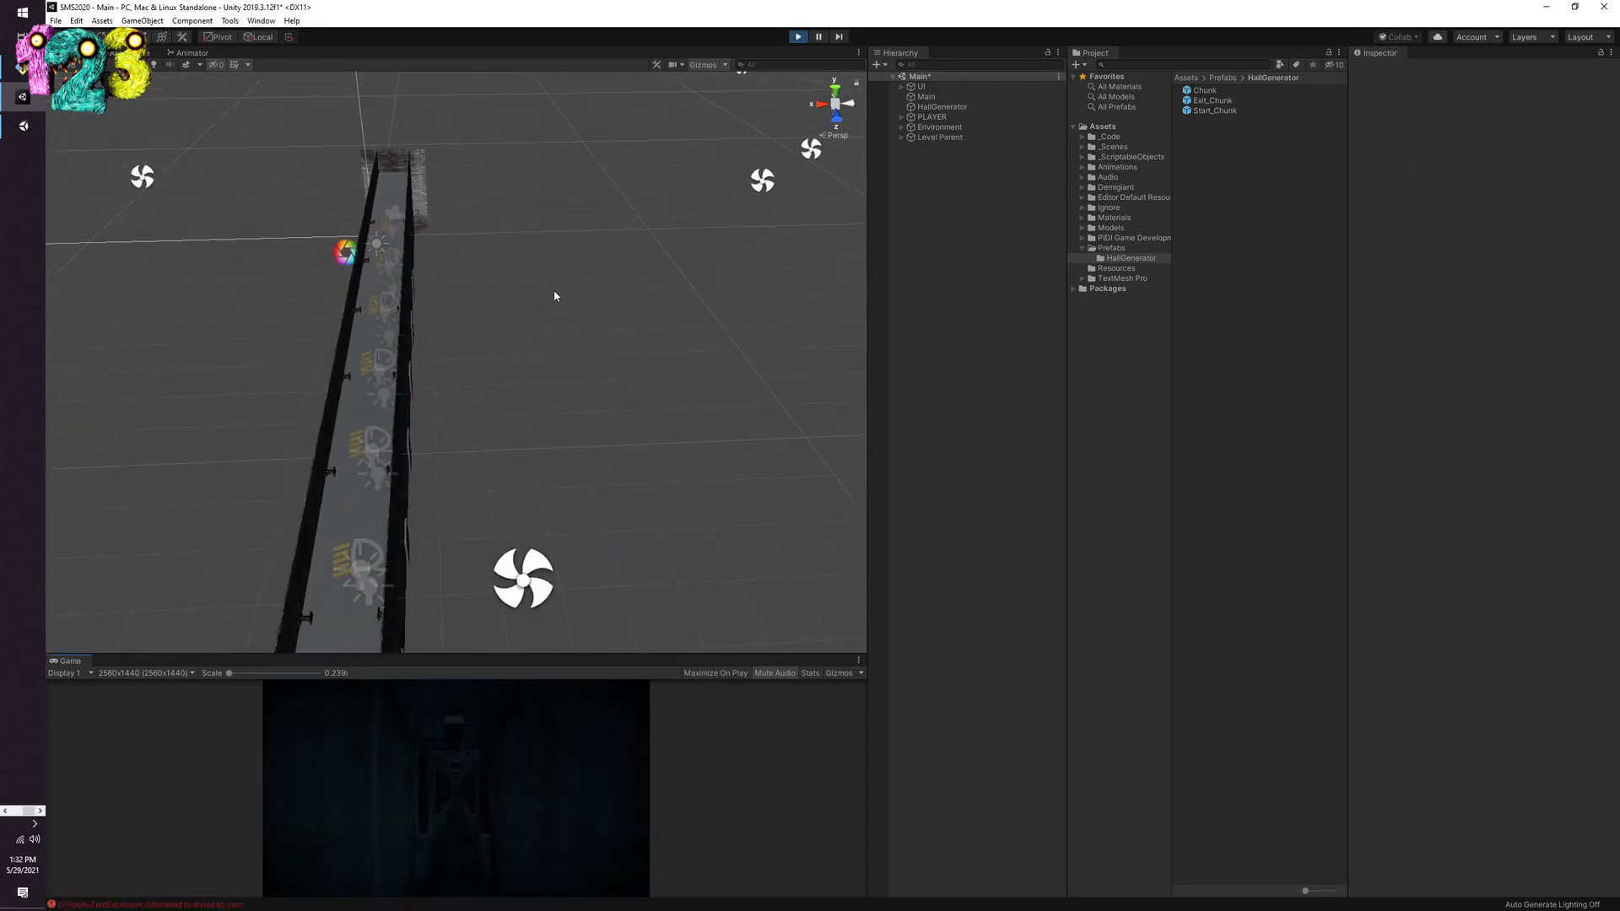
alt+drag(554, 296, 259, 329)
alt+drag(470, 343, 321, 309)
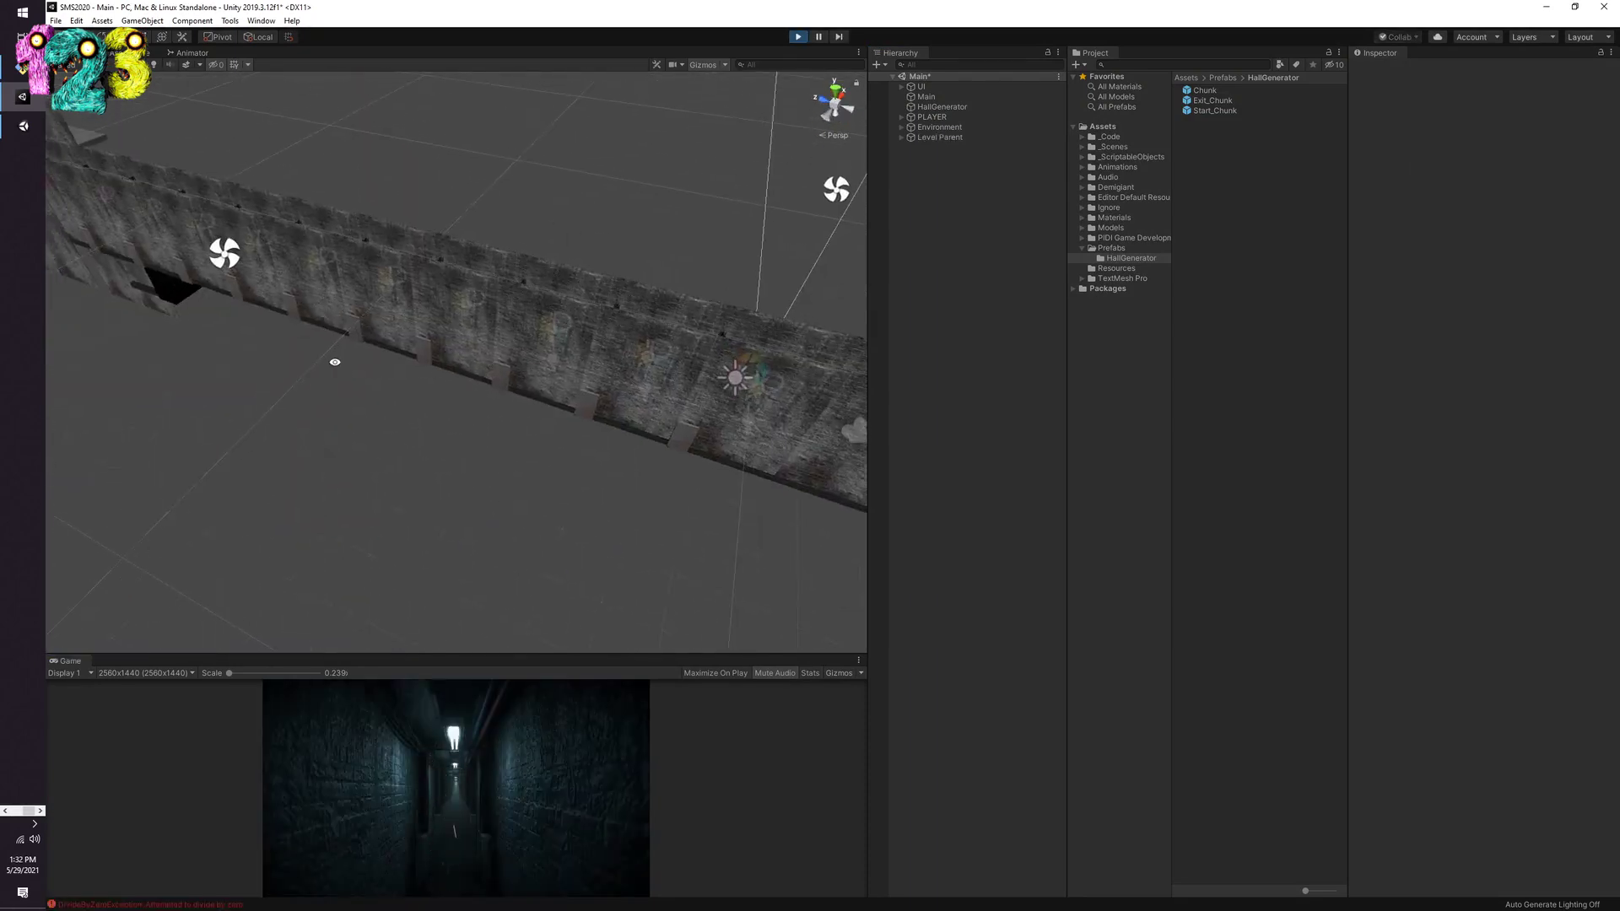
right_drag(335, 362, 481, 287)
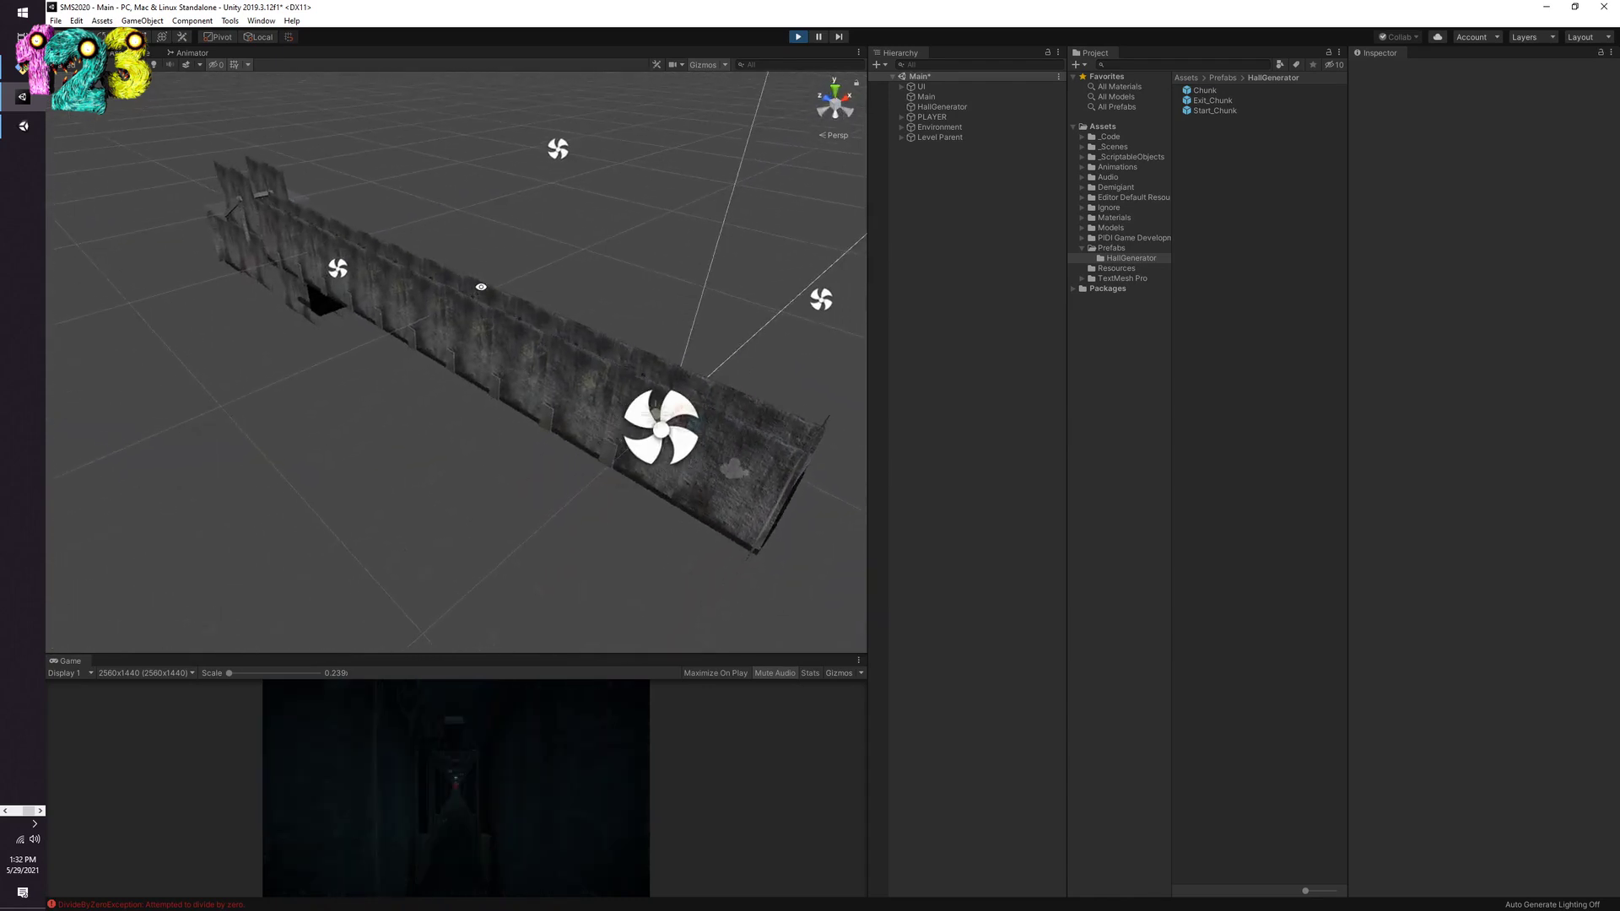
alt+scroll(477, 295, down, 3)
alt+drag(467, 308, 454, 325)
scroll(458, 322, up, 5)
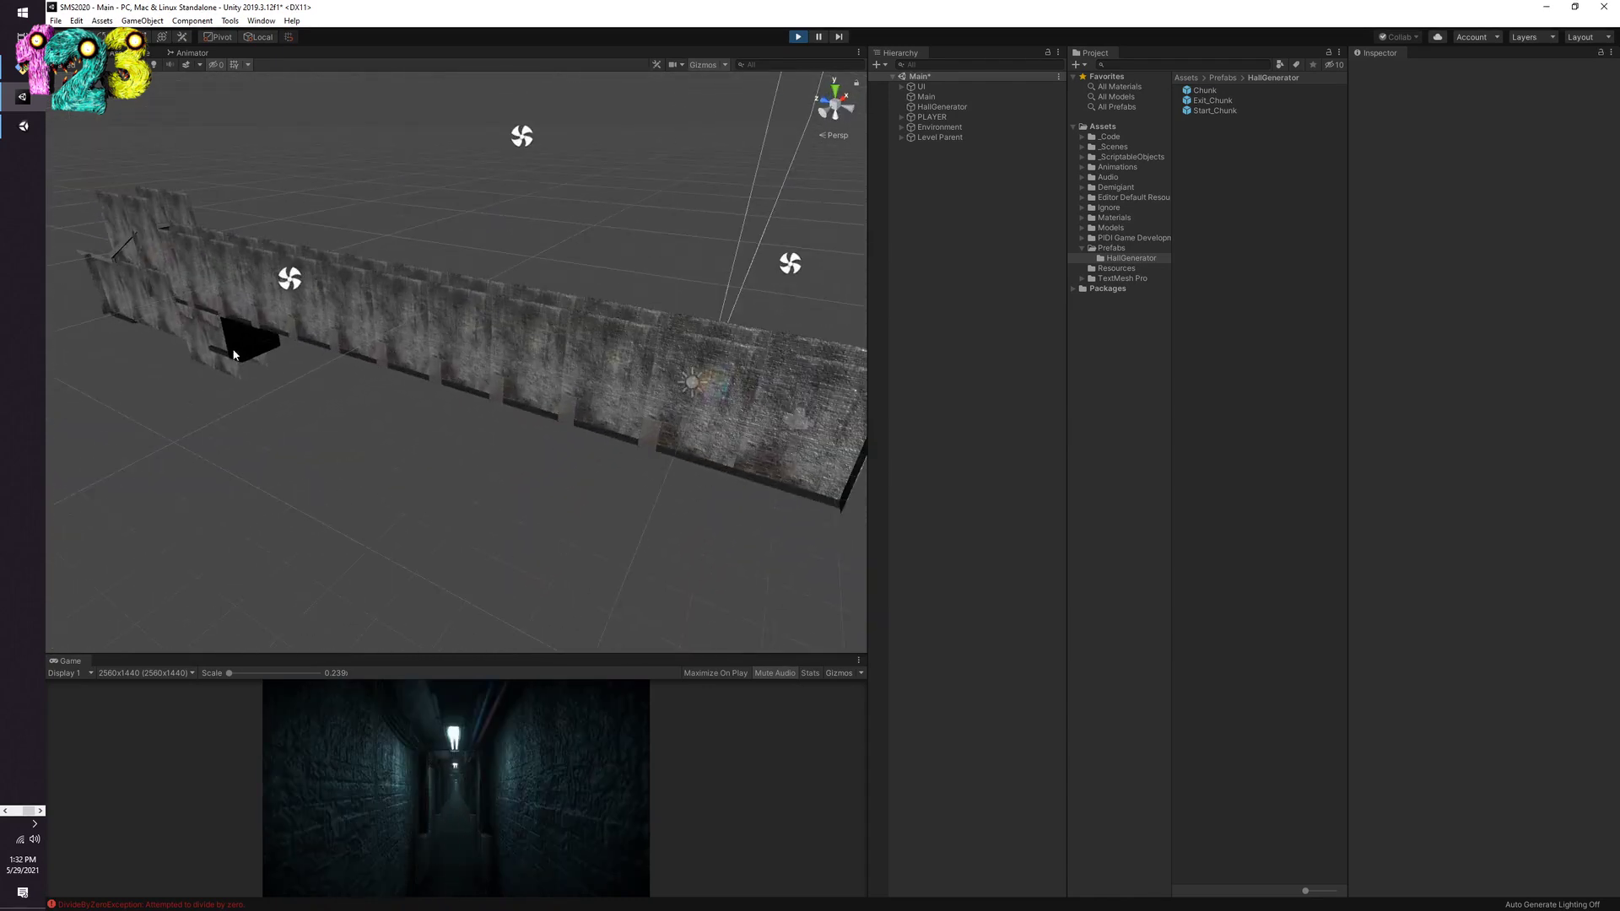
Step: Compare with the older 123 Slaughter Me Street Unity project by examining the Level_Three scene's hall layout and its long object hierarchy
click(7, 812)
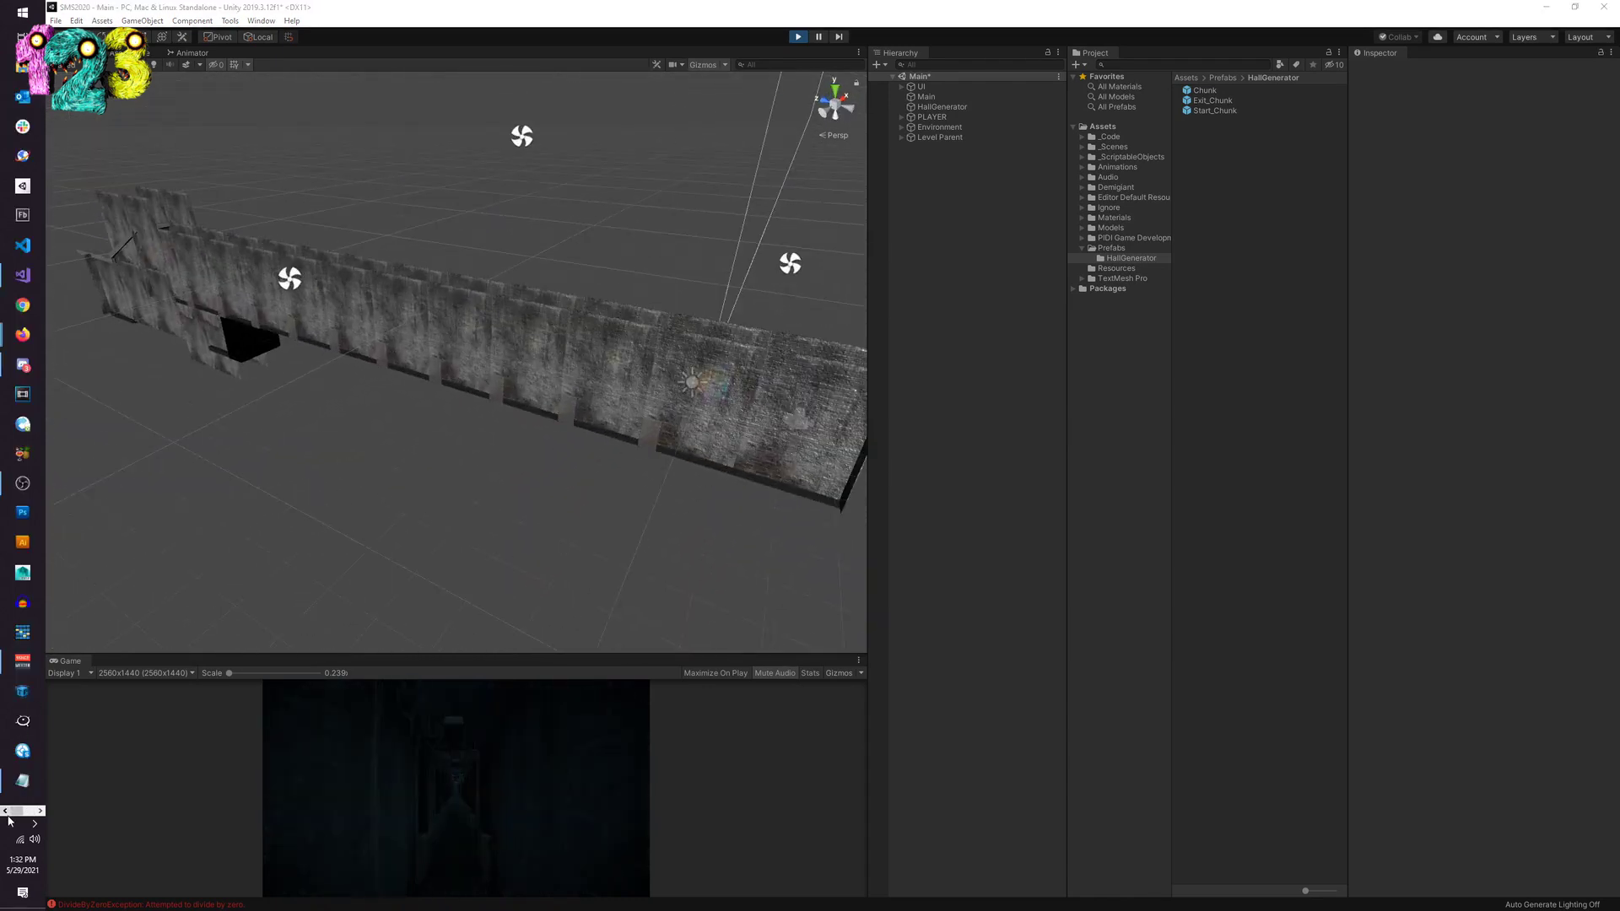
click(23, 275)
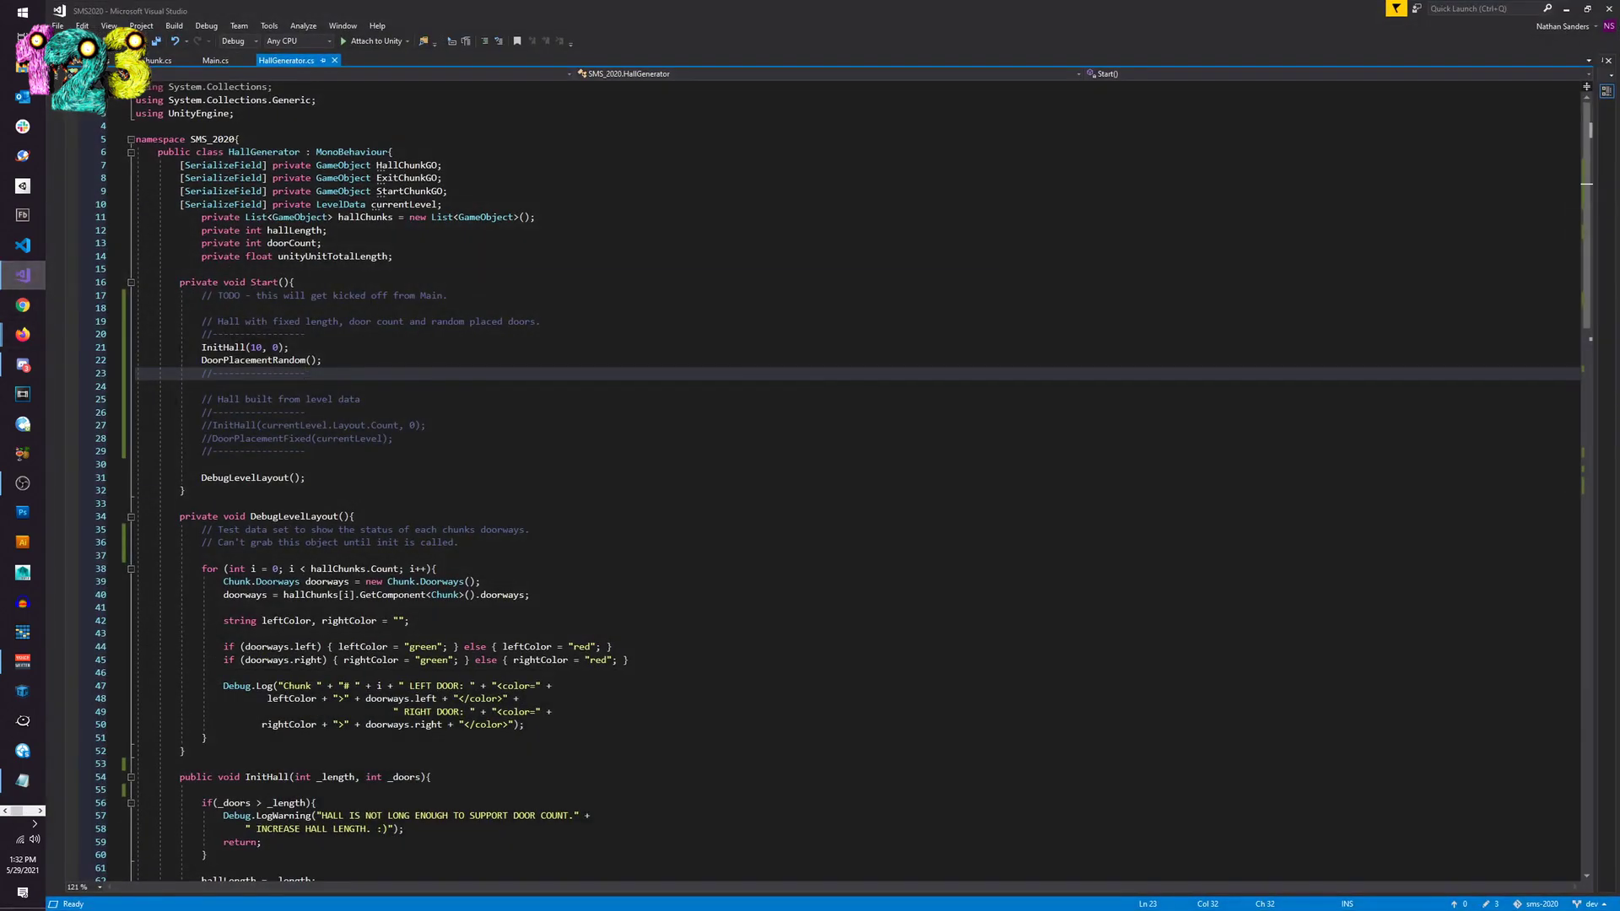
click(37, 811)
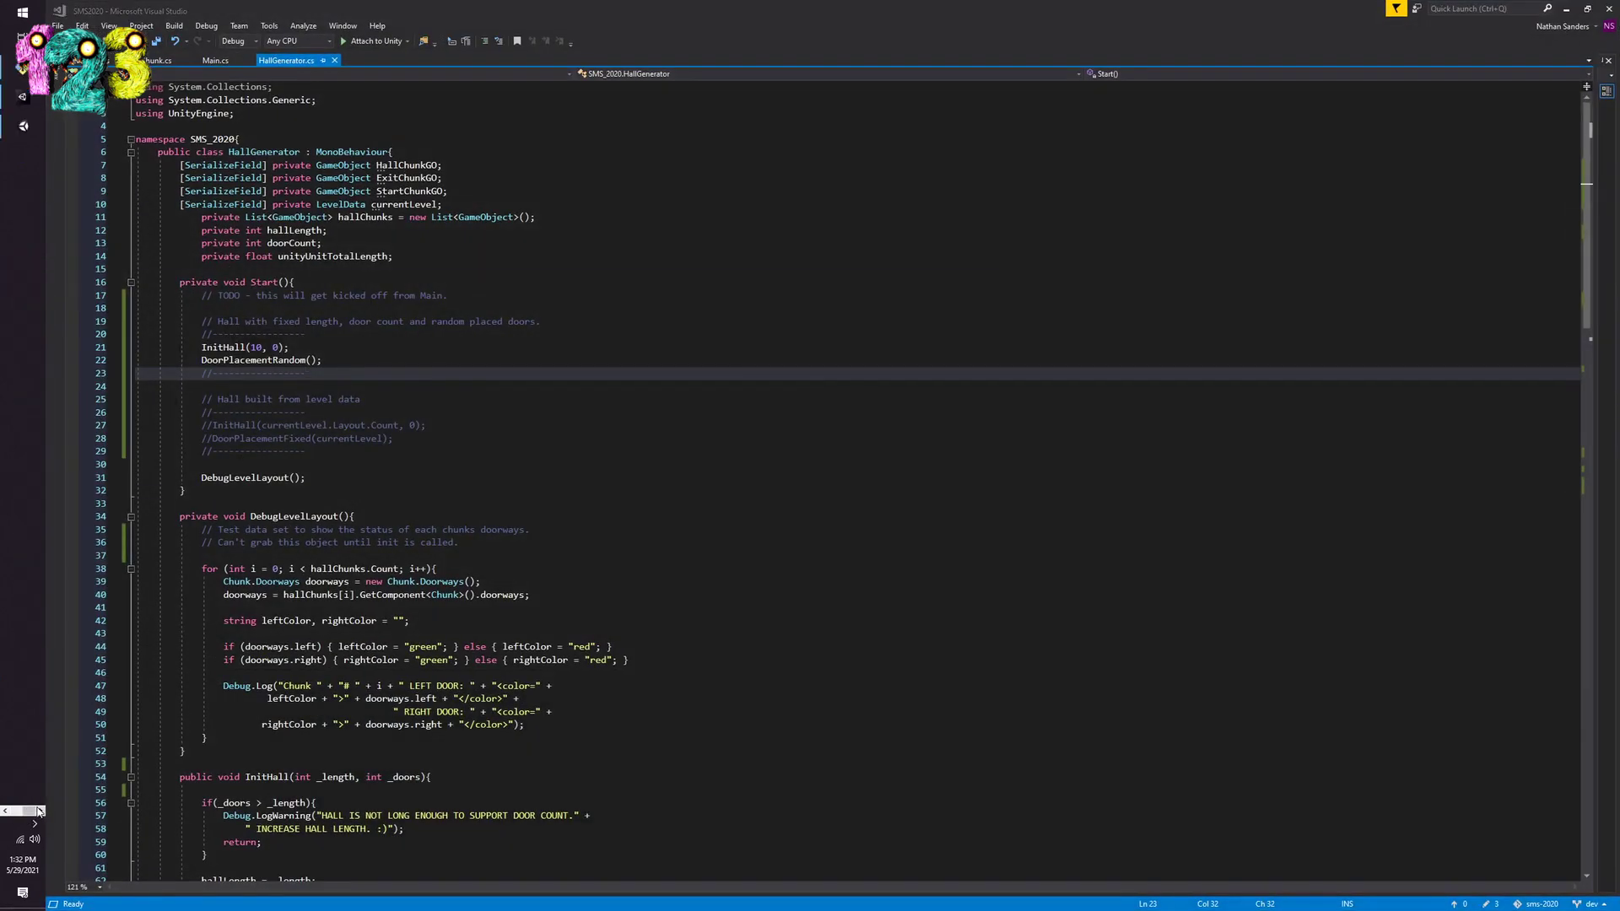
click(31, 131)
alt+drag(266, 282, 604, 231)
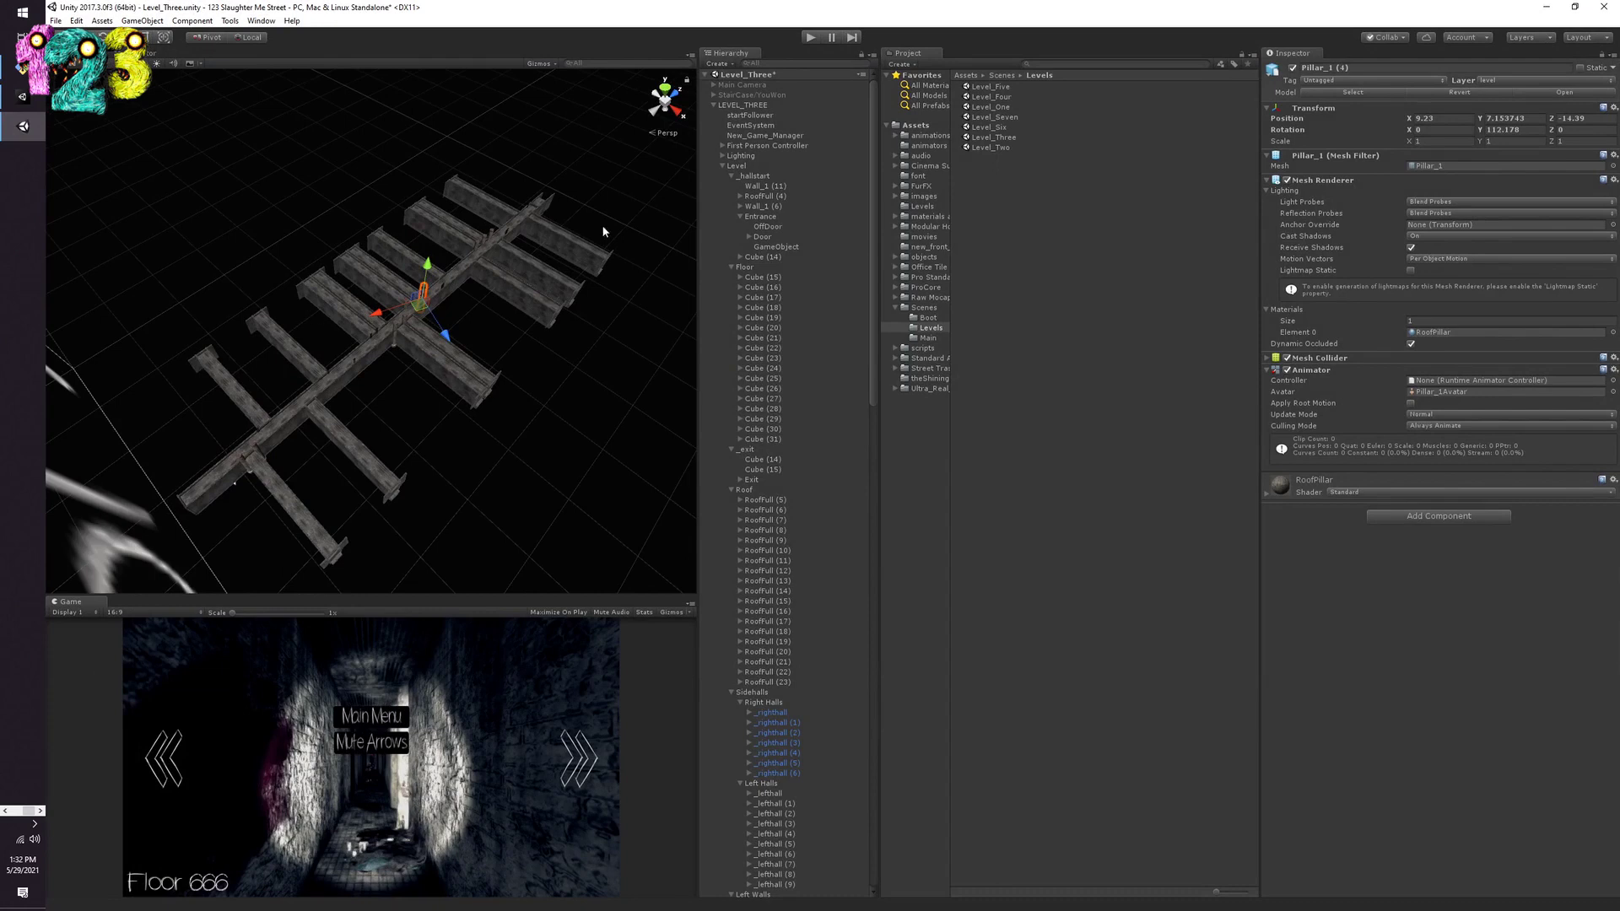
scroll(778, 346, down, 8)
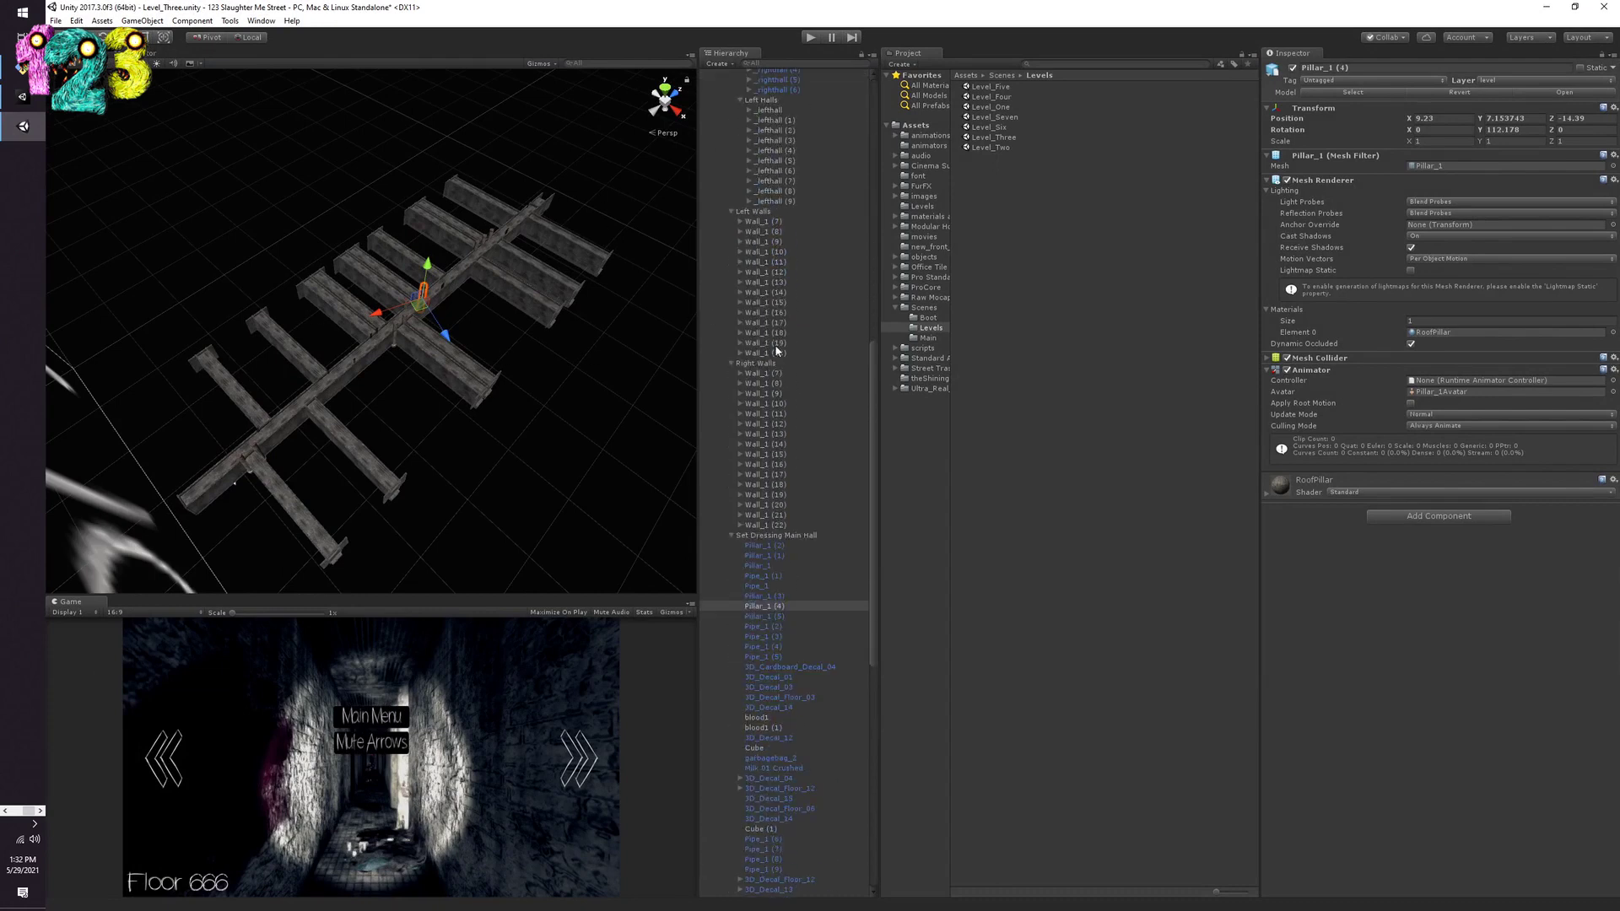
scroll(779, 343, up, 8)
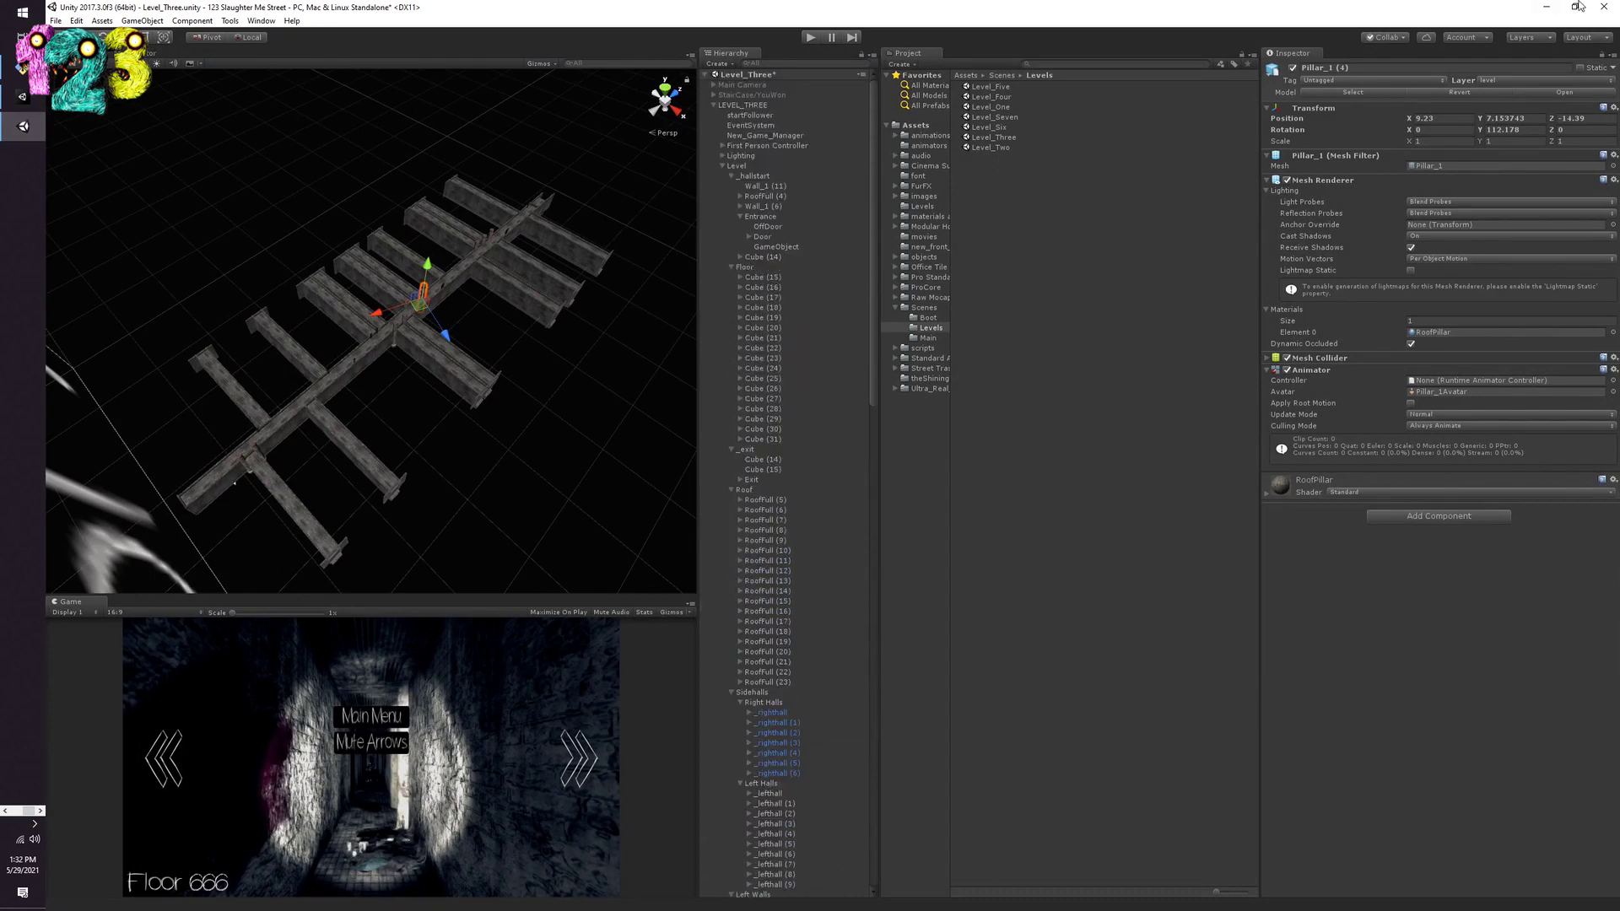
click(1547, 10)
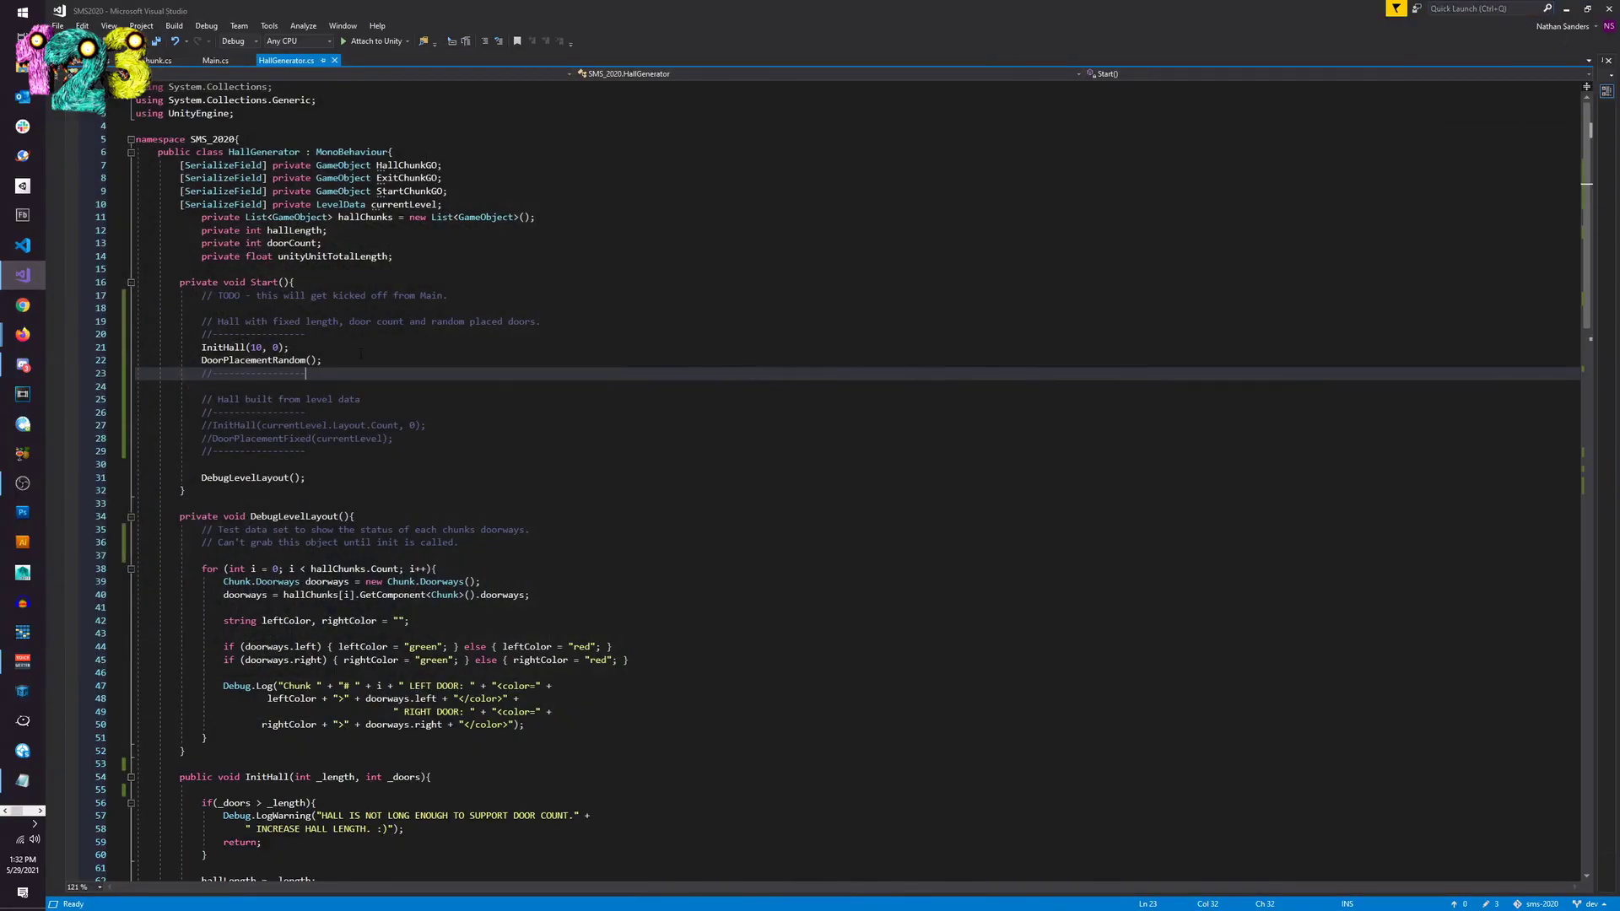
Step: Set the door count in Start()'s InitHall call to 5 and save HallGenerator.cs
click(279, 347)
key(BackSpace)
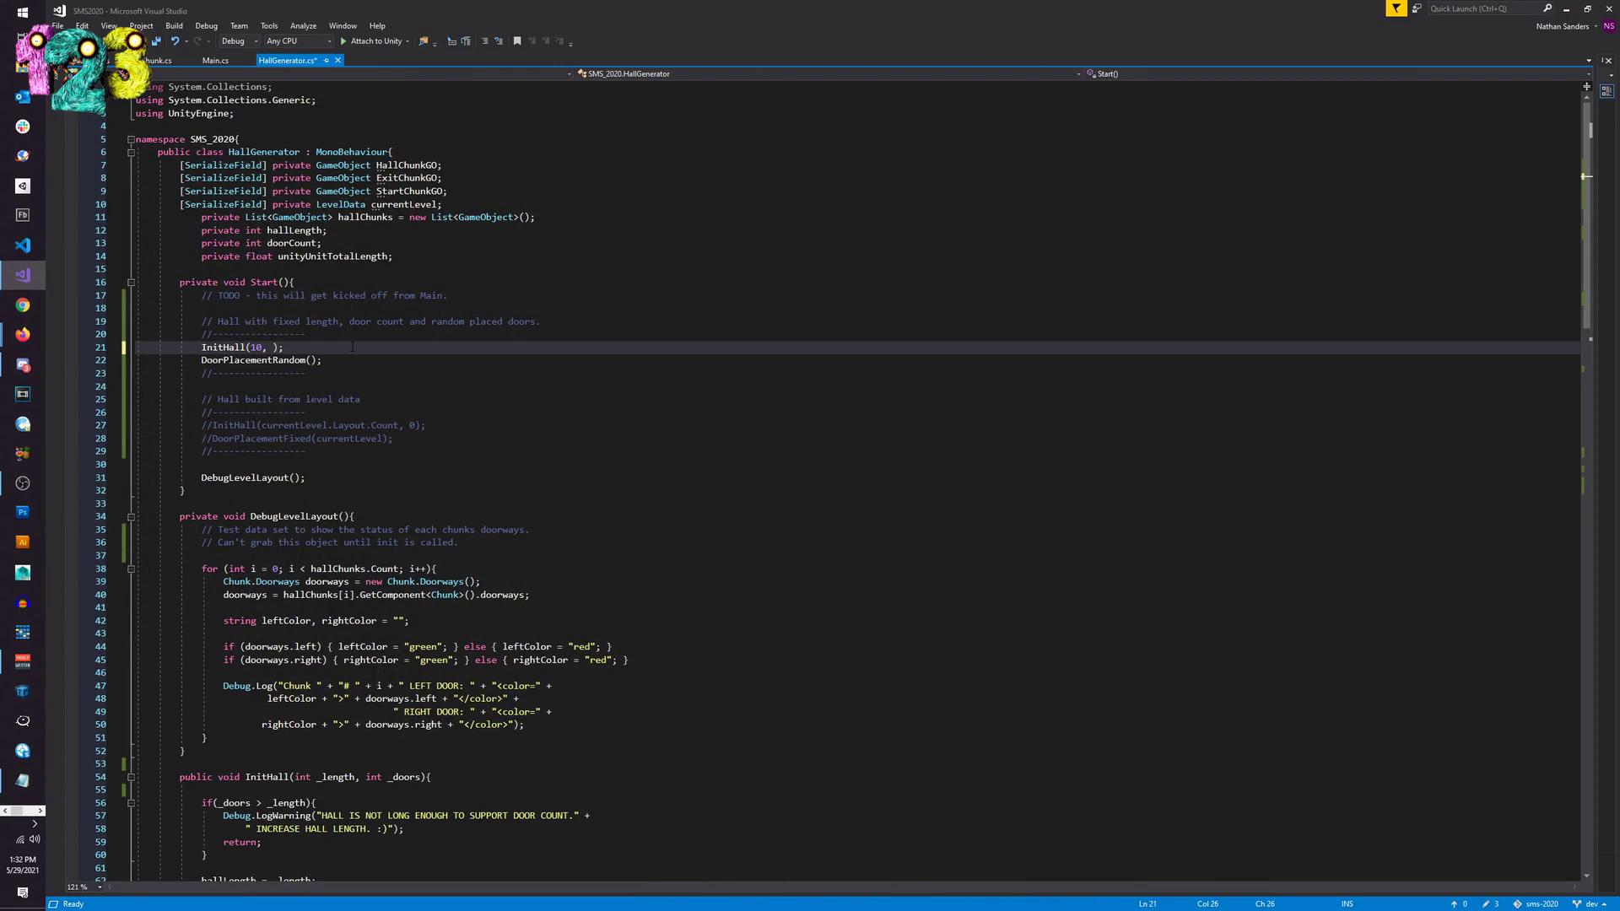
text(5)
key(ctrl+s)
Step: Switch to Unity and examine the regenerated hallway and its randomly placed side halls from several angles in the running Main scene
key(alt+Tab)
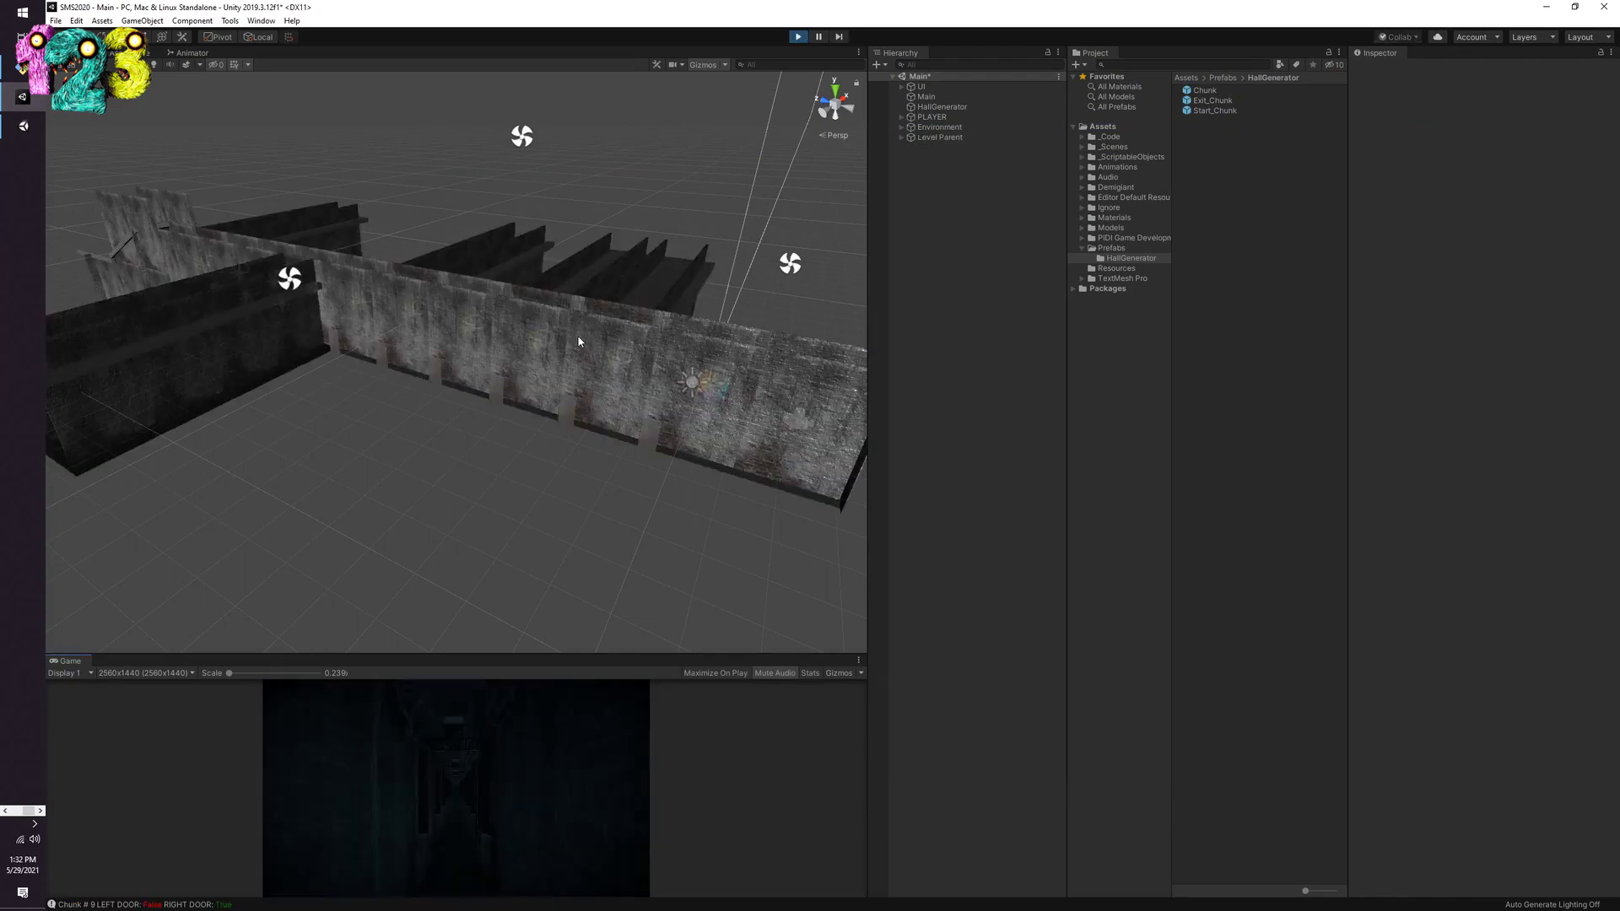
alt+drag(520, 332, 481, 417)
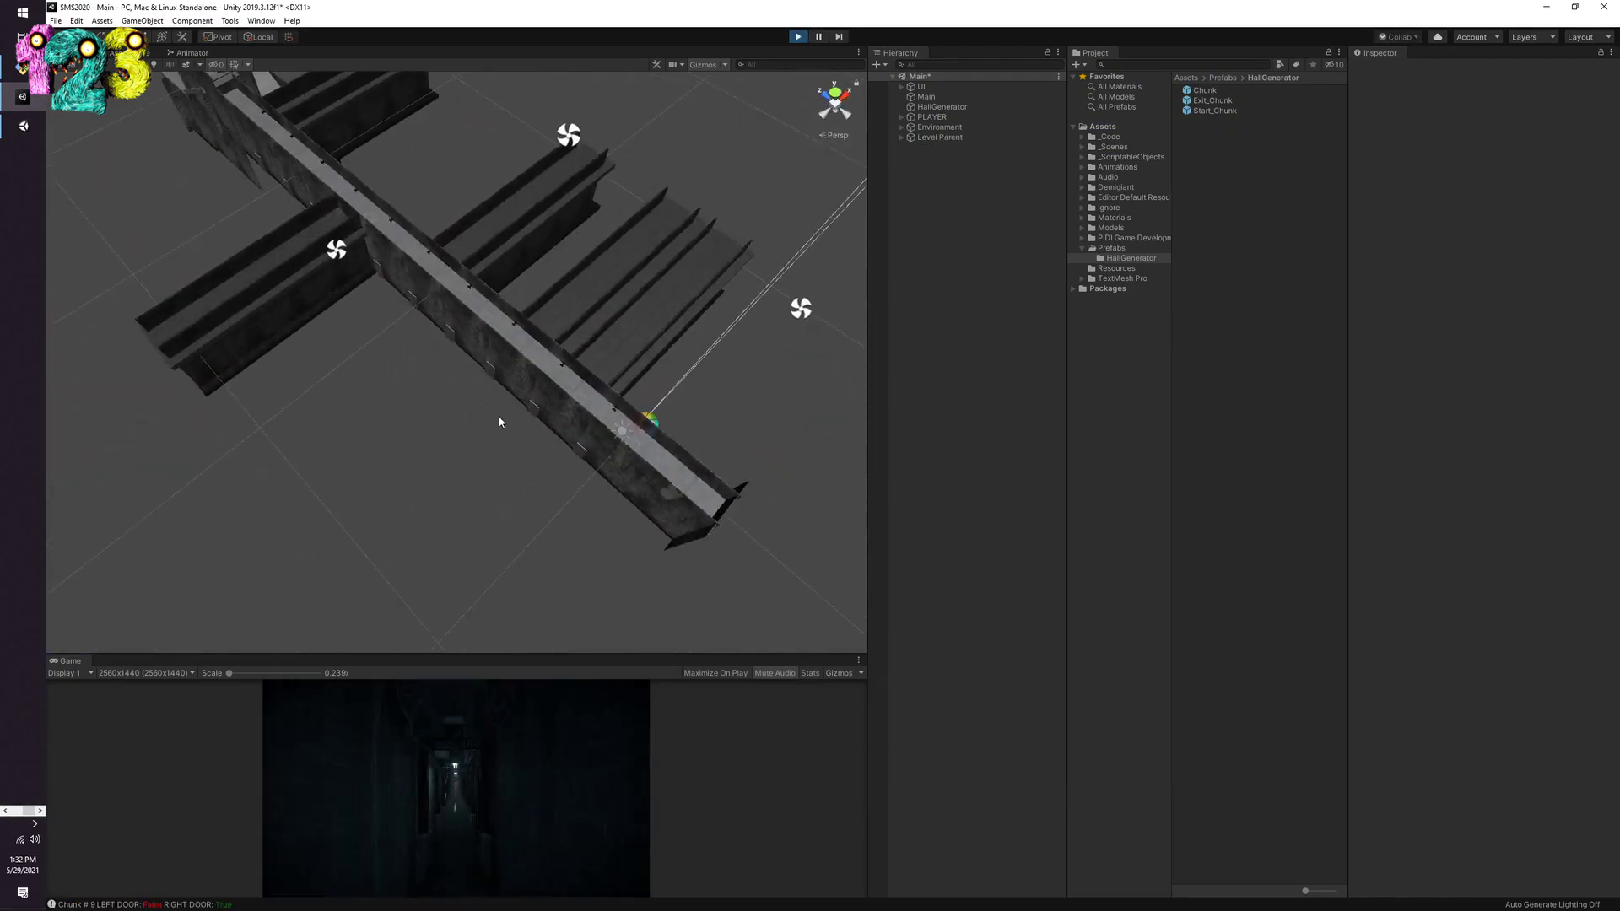
alt+drag(261, 286, 456, 206)
scroll(376, 380, up, 4)
mouse_move(392, 407)
mouse_down()
mouse_move(529, 363)
mouse_move(590, 380)
mouse_move(416, 427)
mouse_up()
alt+drag(521, 423, 537, 445)
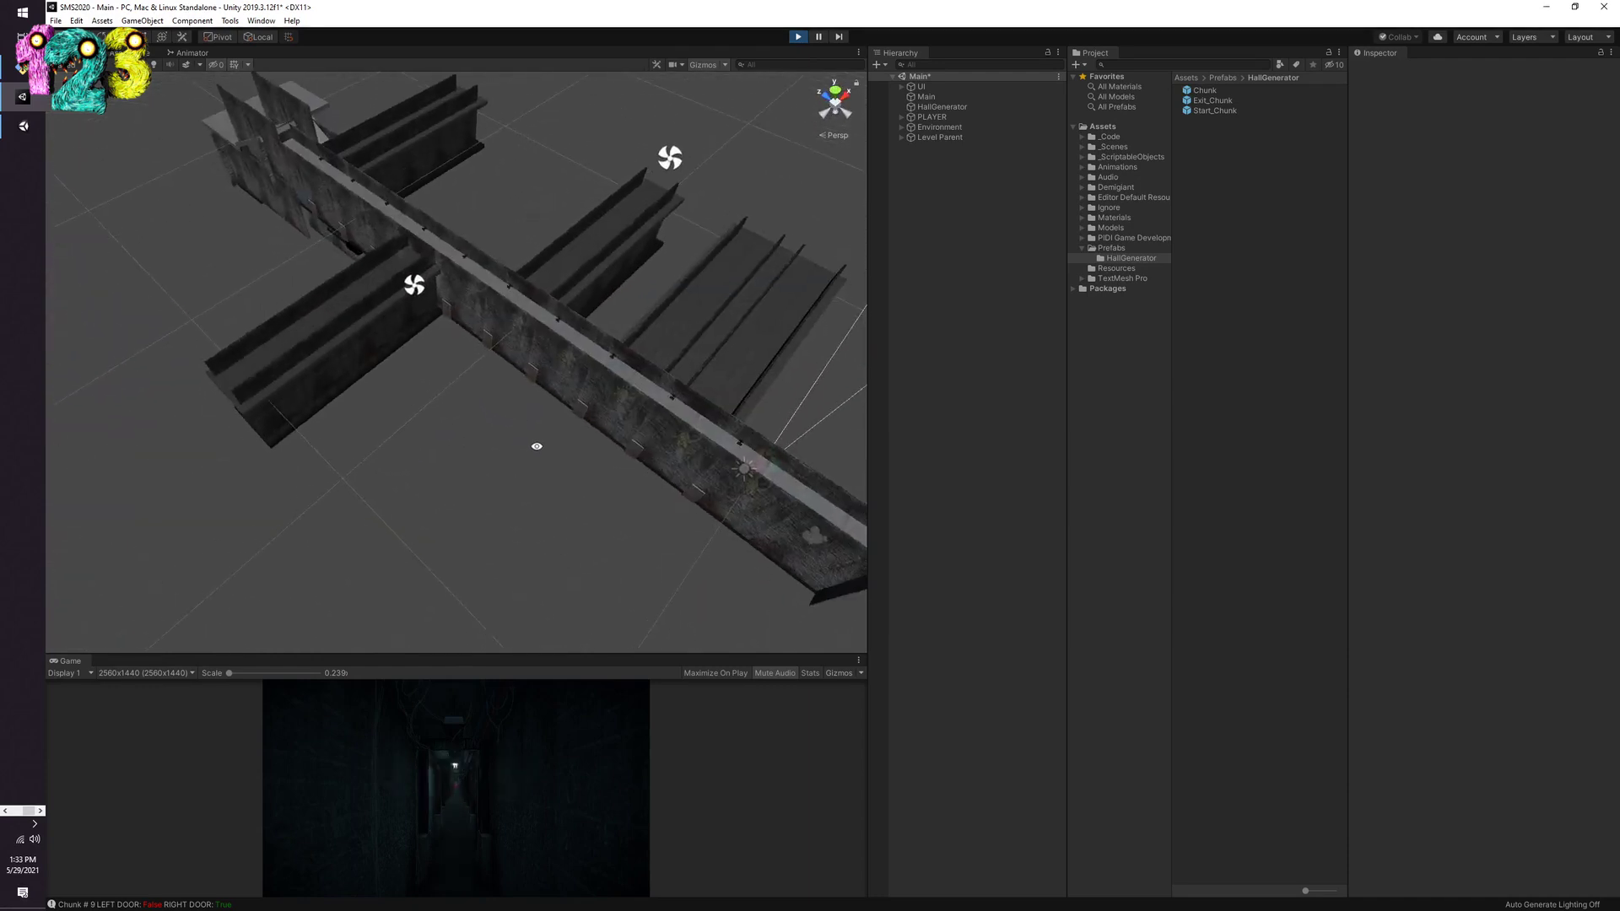
alt+drag(416, 391, 354, 383)
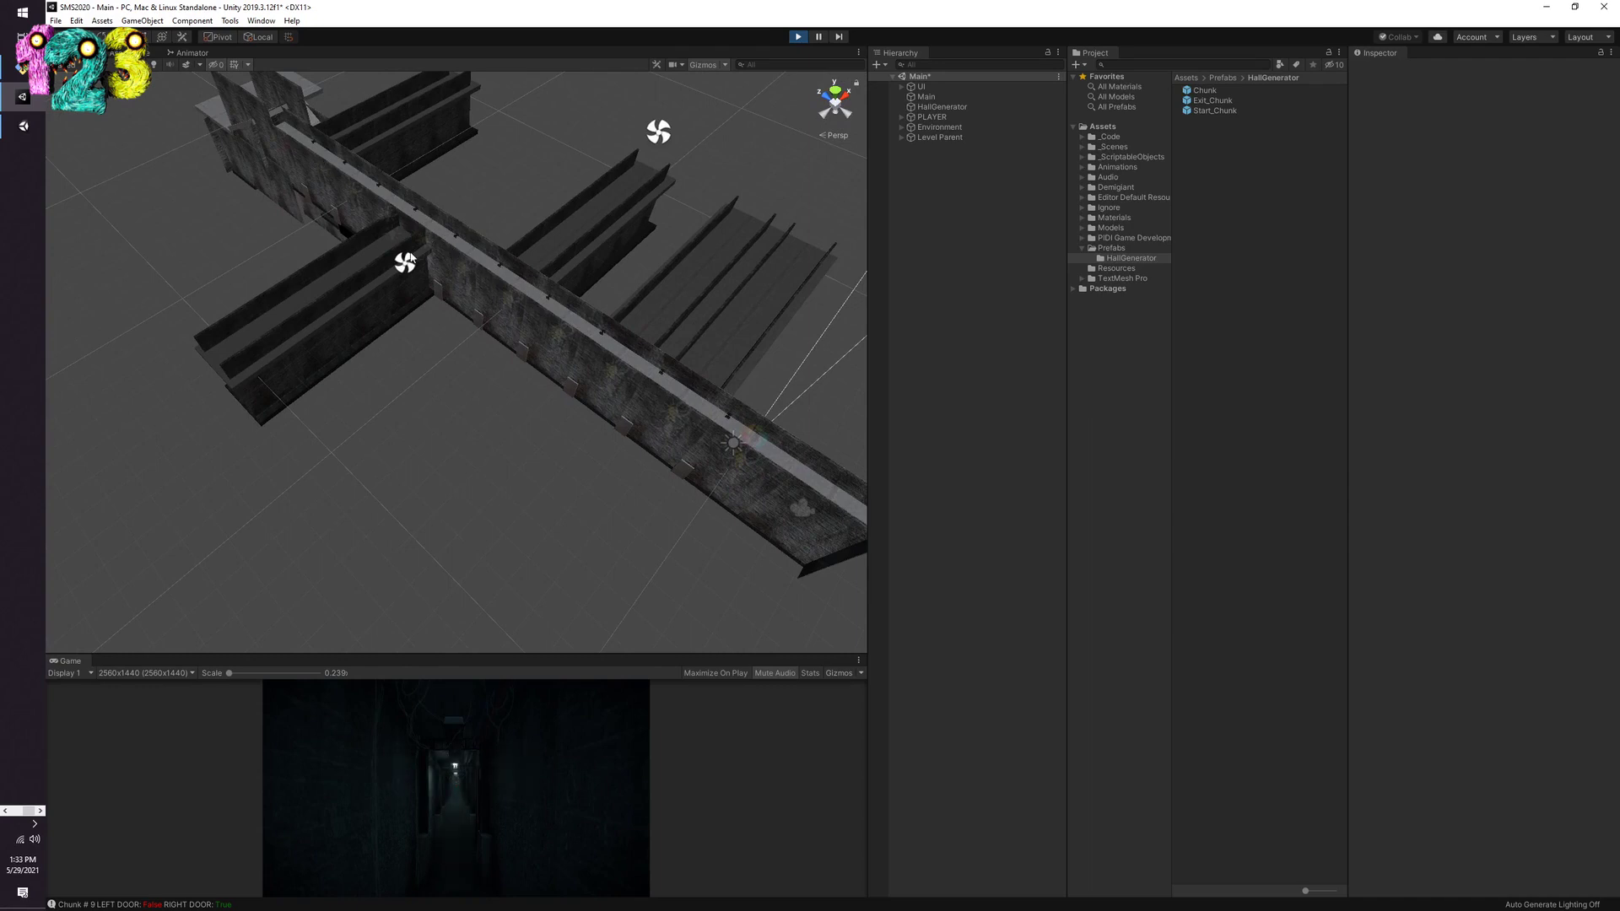
alt+drag(408, 261, 610, 353)
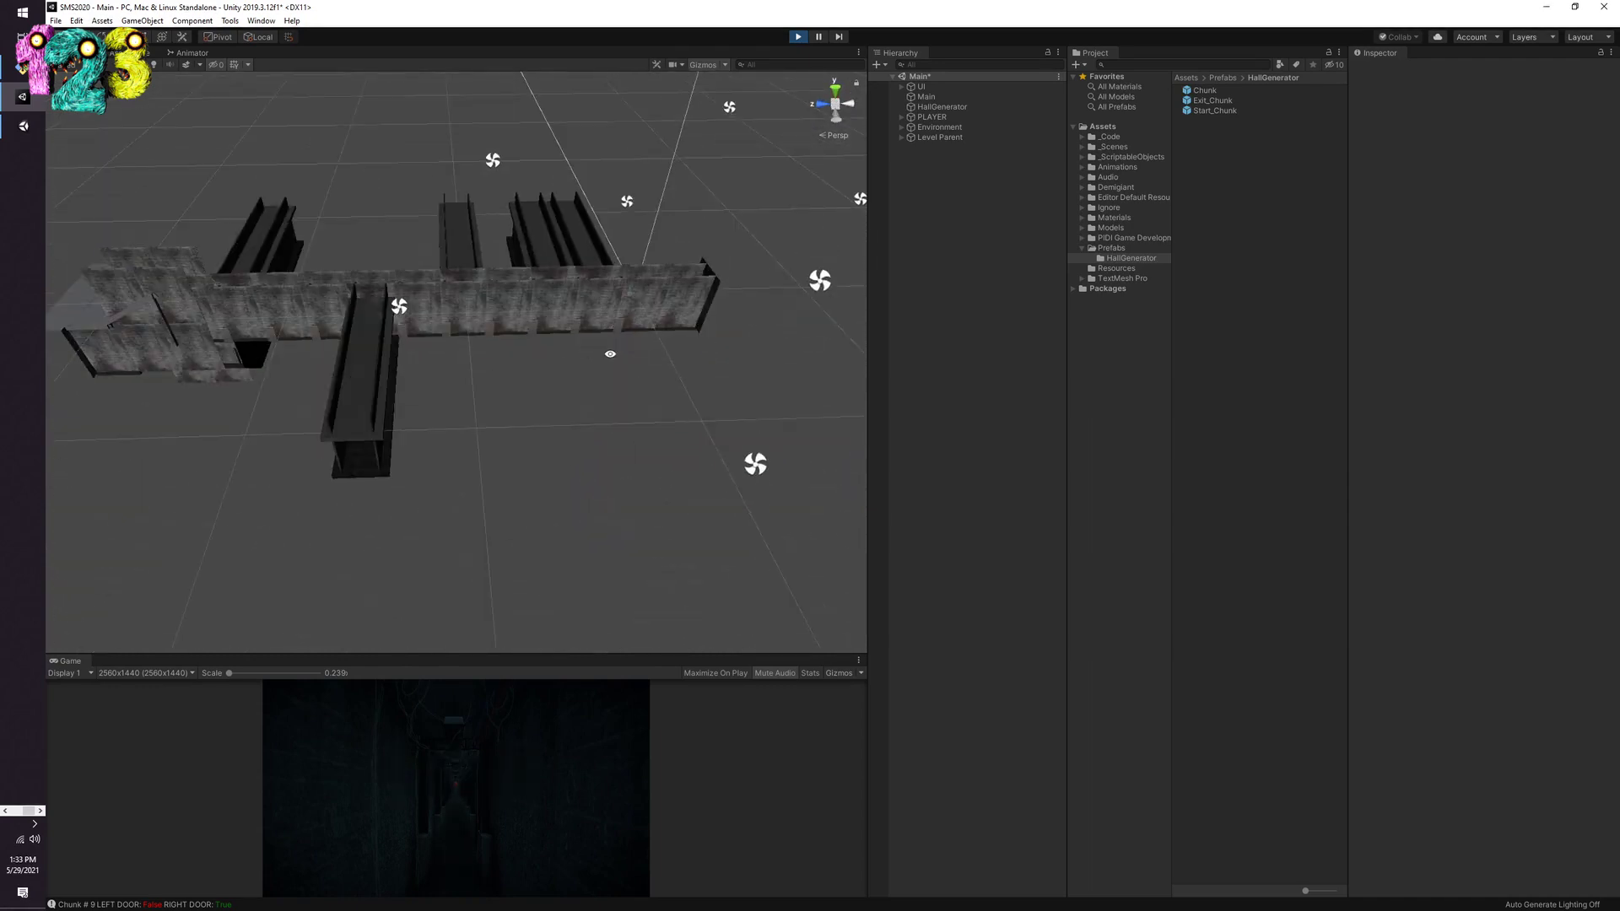
scroll(501, 256, up, 6)
scroll(505, 263, down, 2)
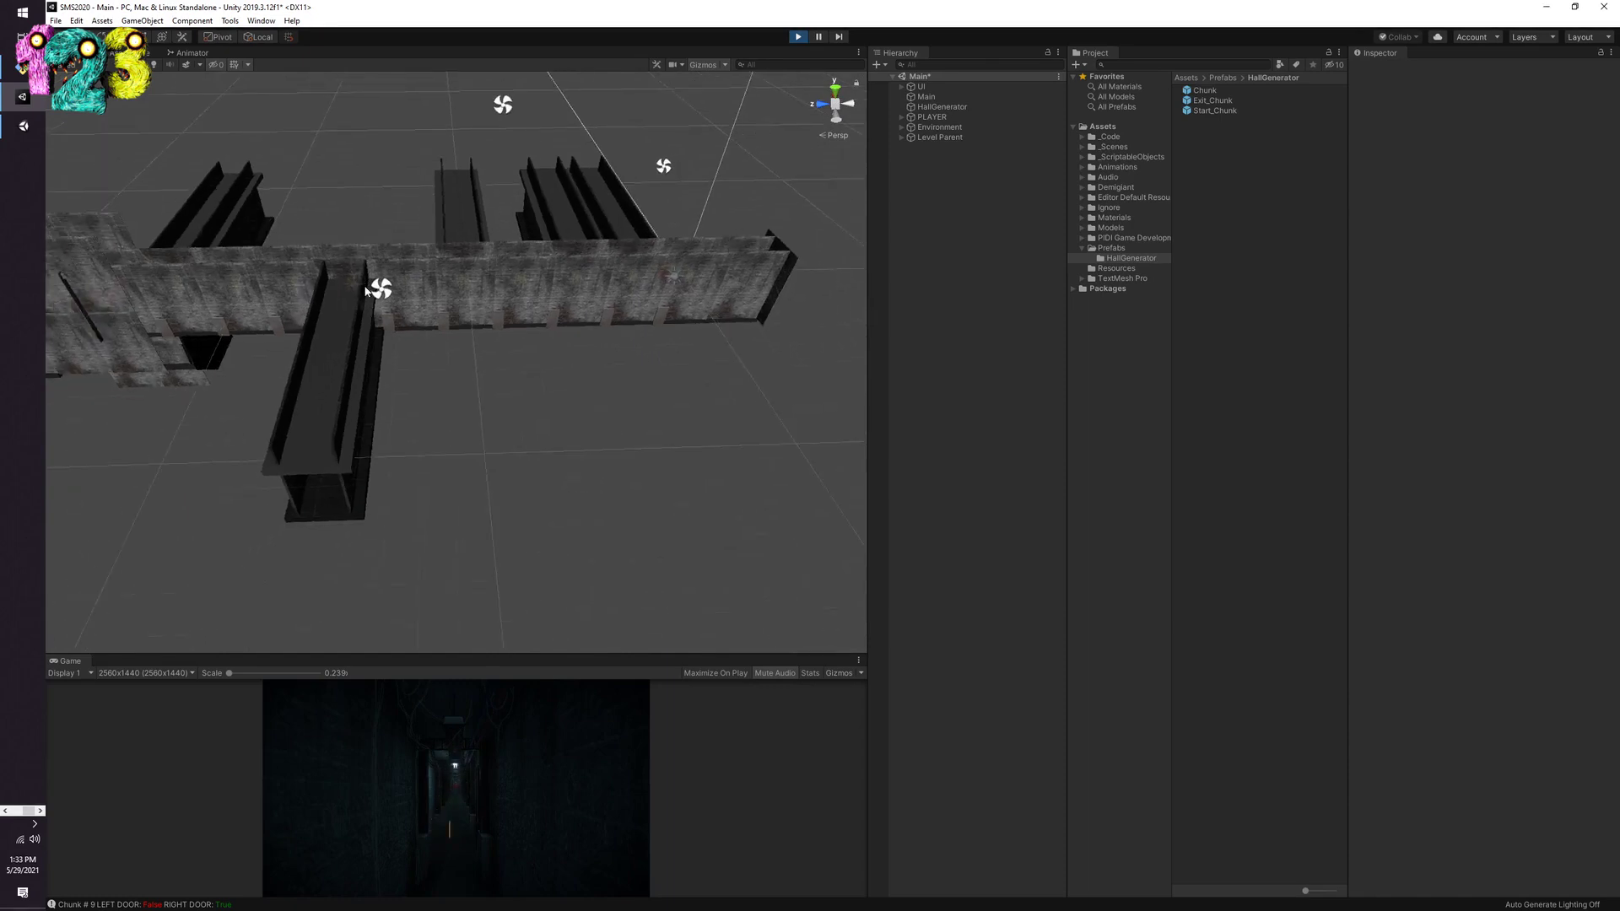
scroll(566, 329, down, 2)
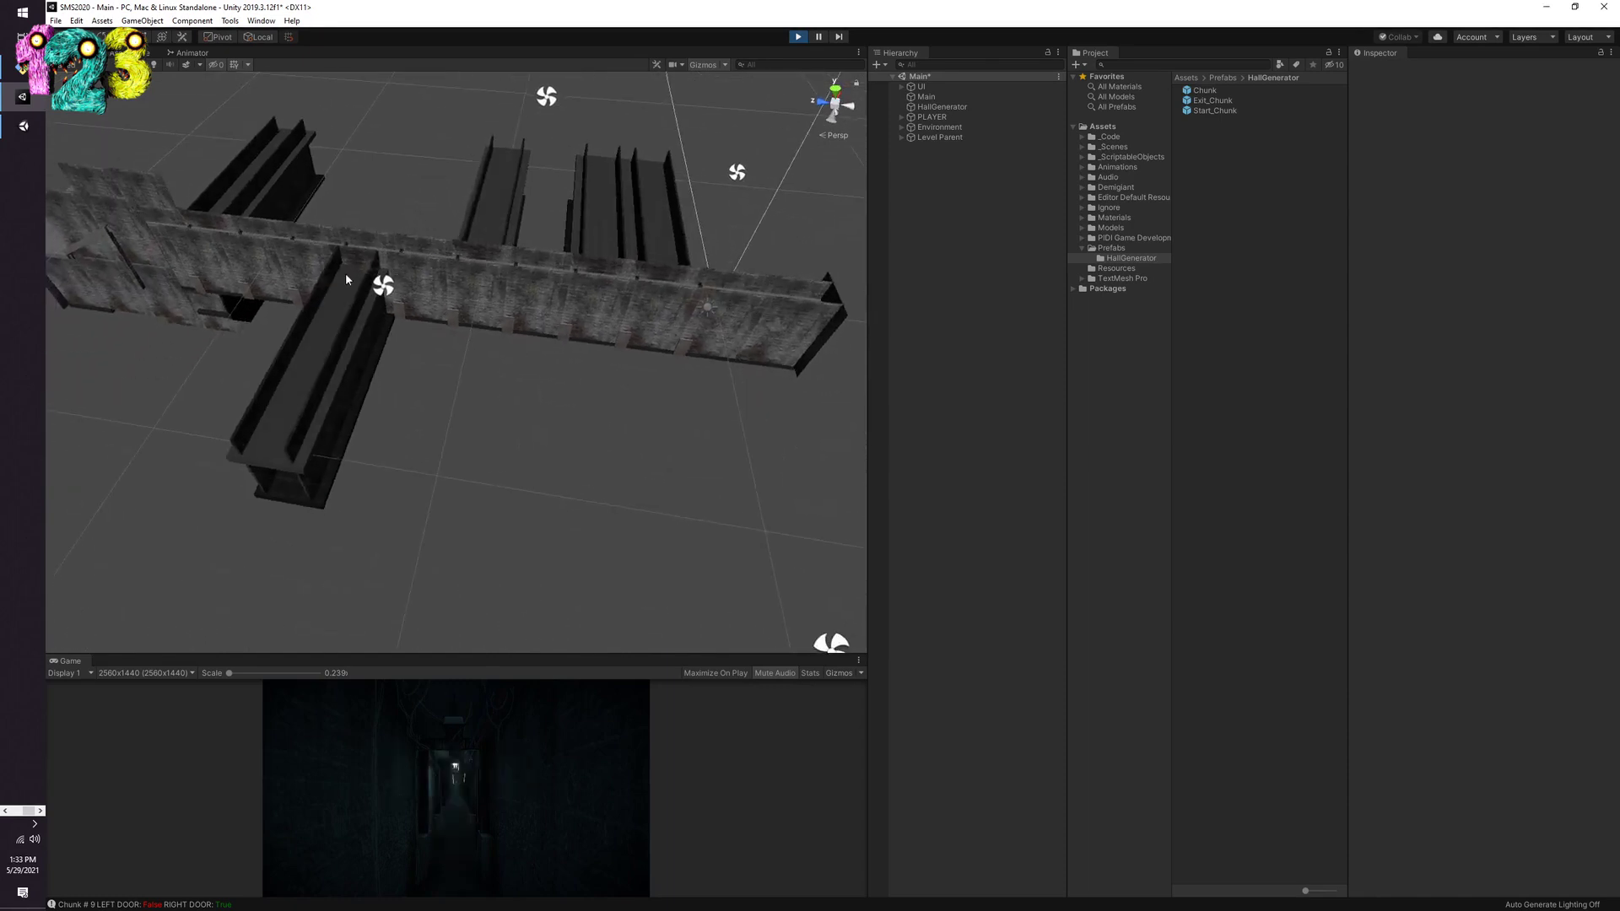
scroll(498, 393, down, 3)
scroll(507, 405, up, 3)
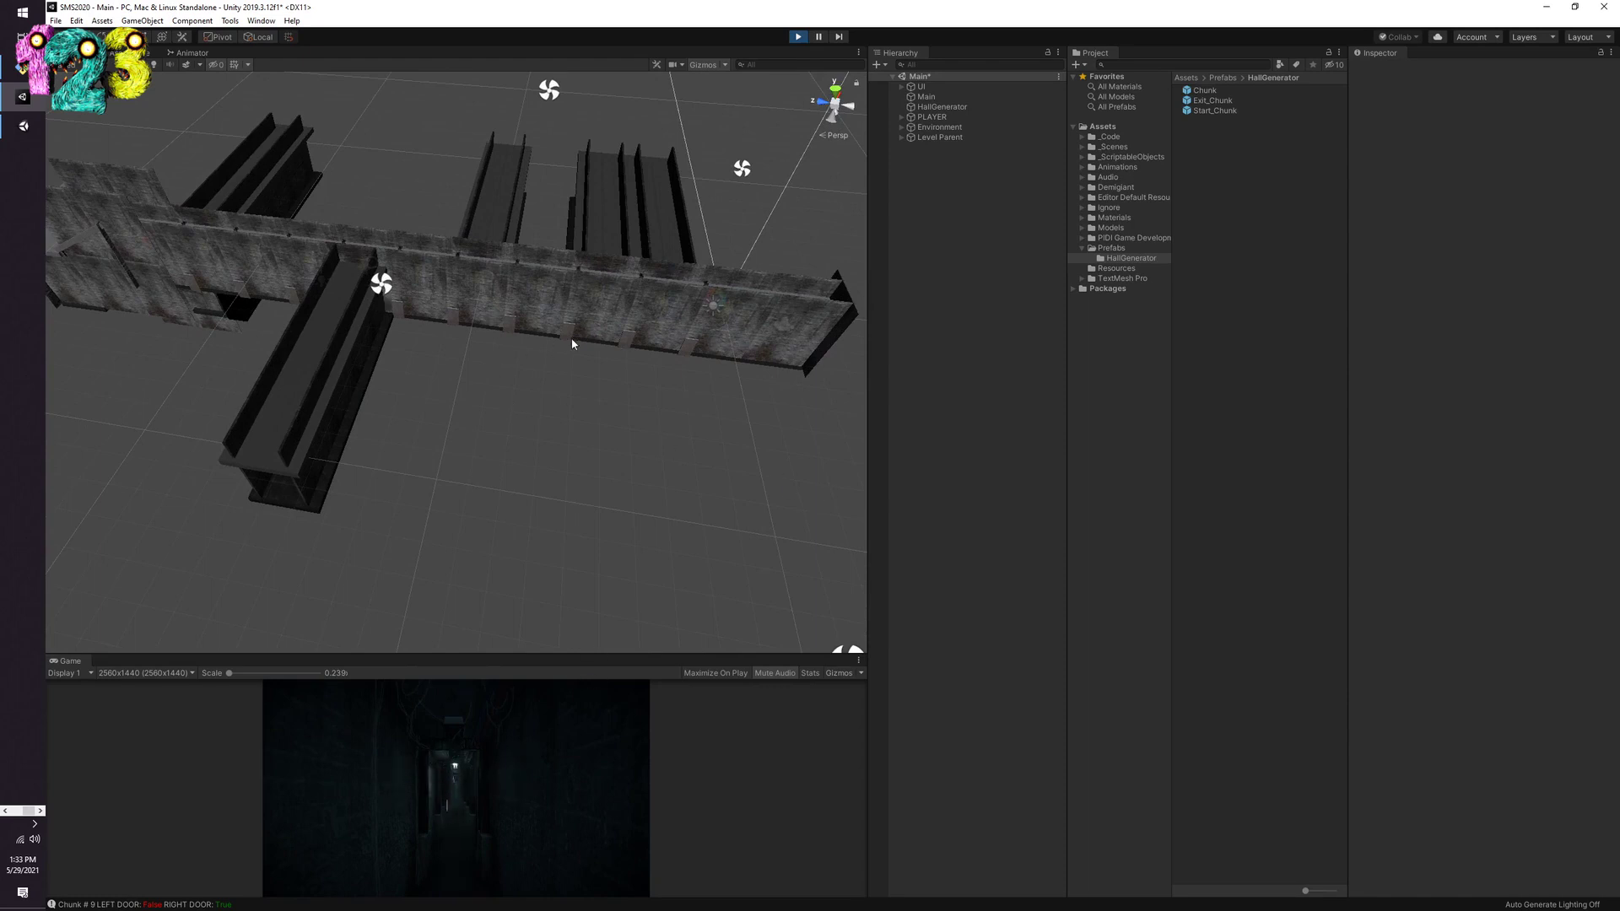
Step: Stop the scene, comment out Start()'s random-hall calls in Visual Studio, enable the level-data InitHall and DoorPlacementFixed calls, and save HallGenerator.cs
key(ctrl+p)
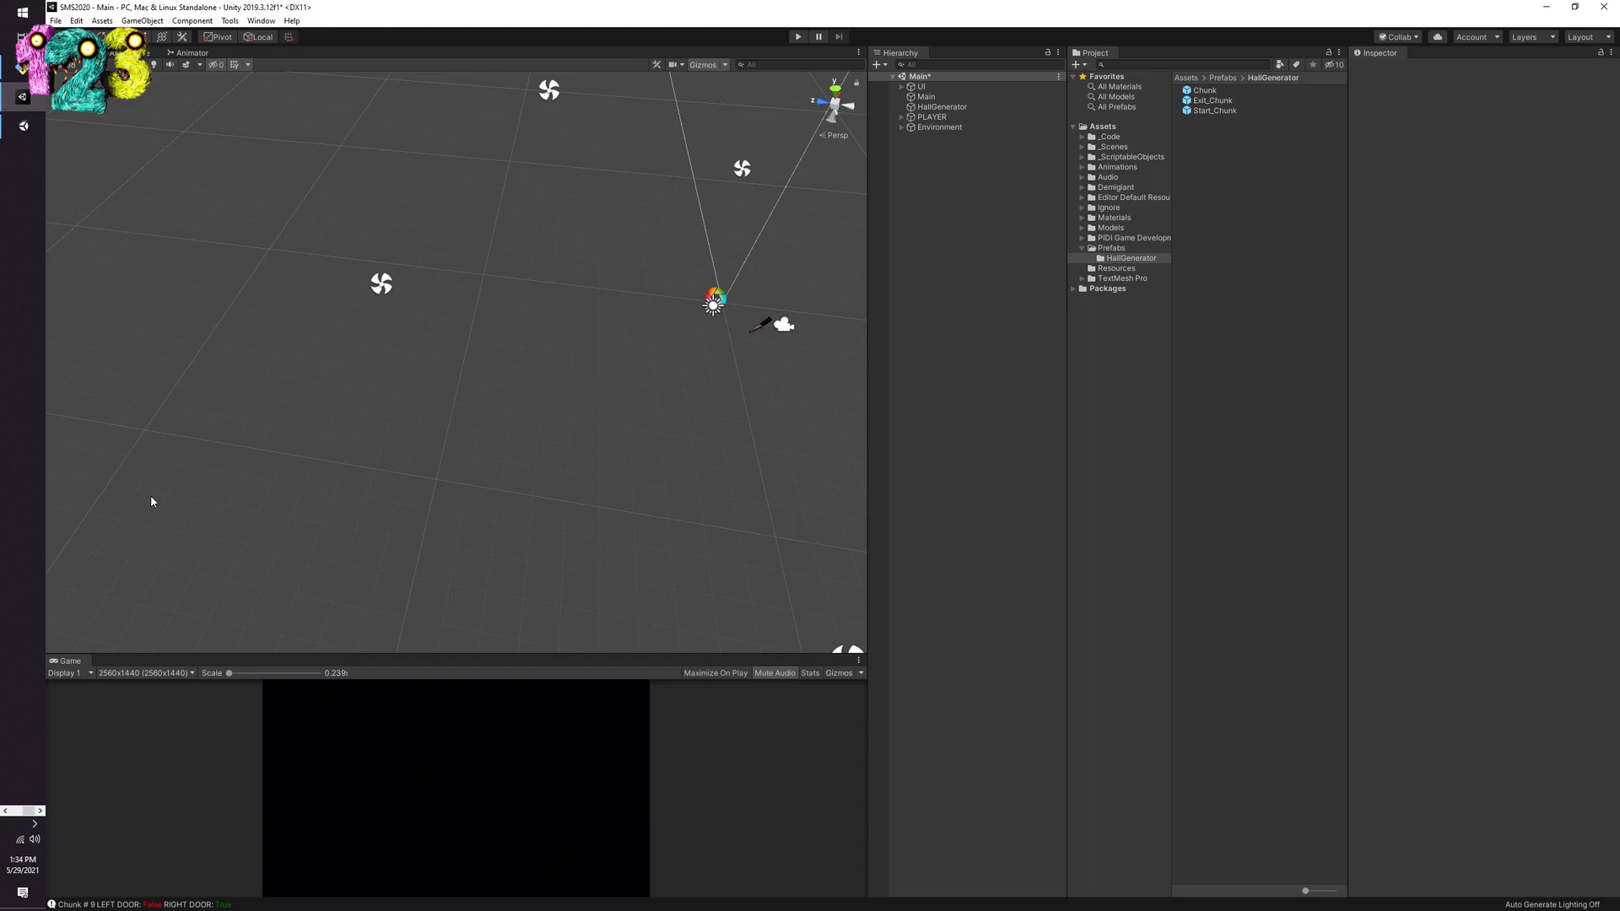
key(alt+Tab)
key(ctrl+s)
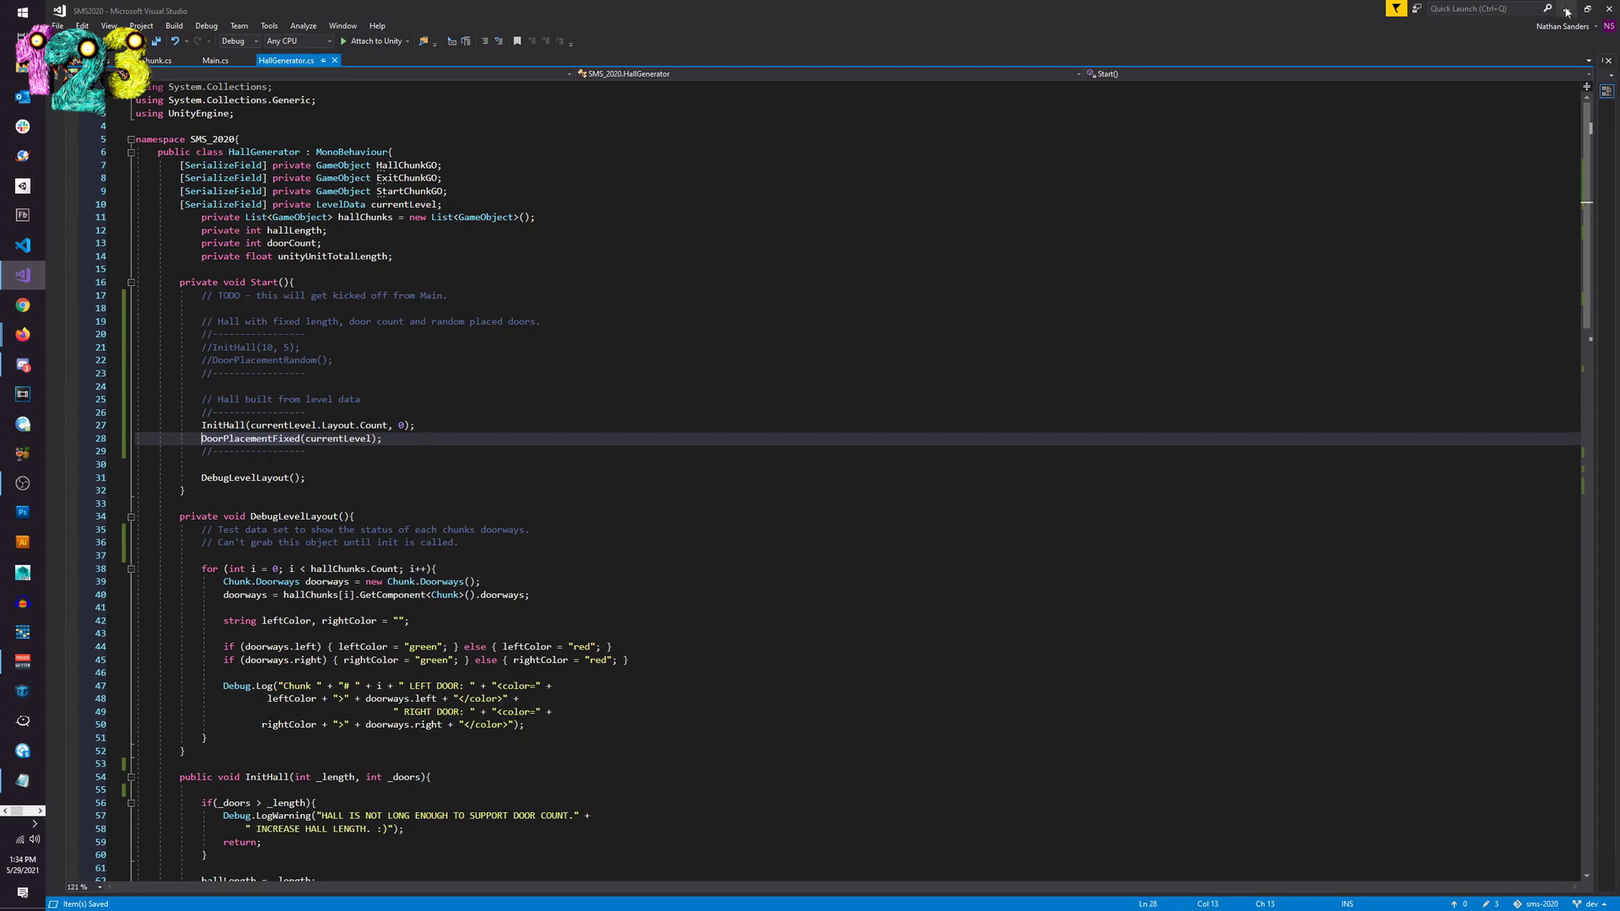
Step: In Unity, inspect the LevelData script in _ScriptableObjects/Levels/_Code and the Level_1 asset in the Levels folder
key(alt+Tab)
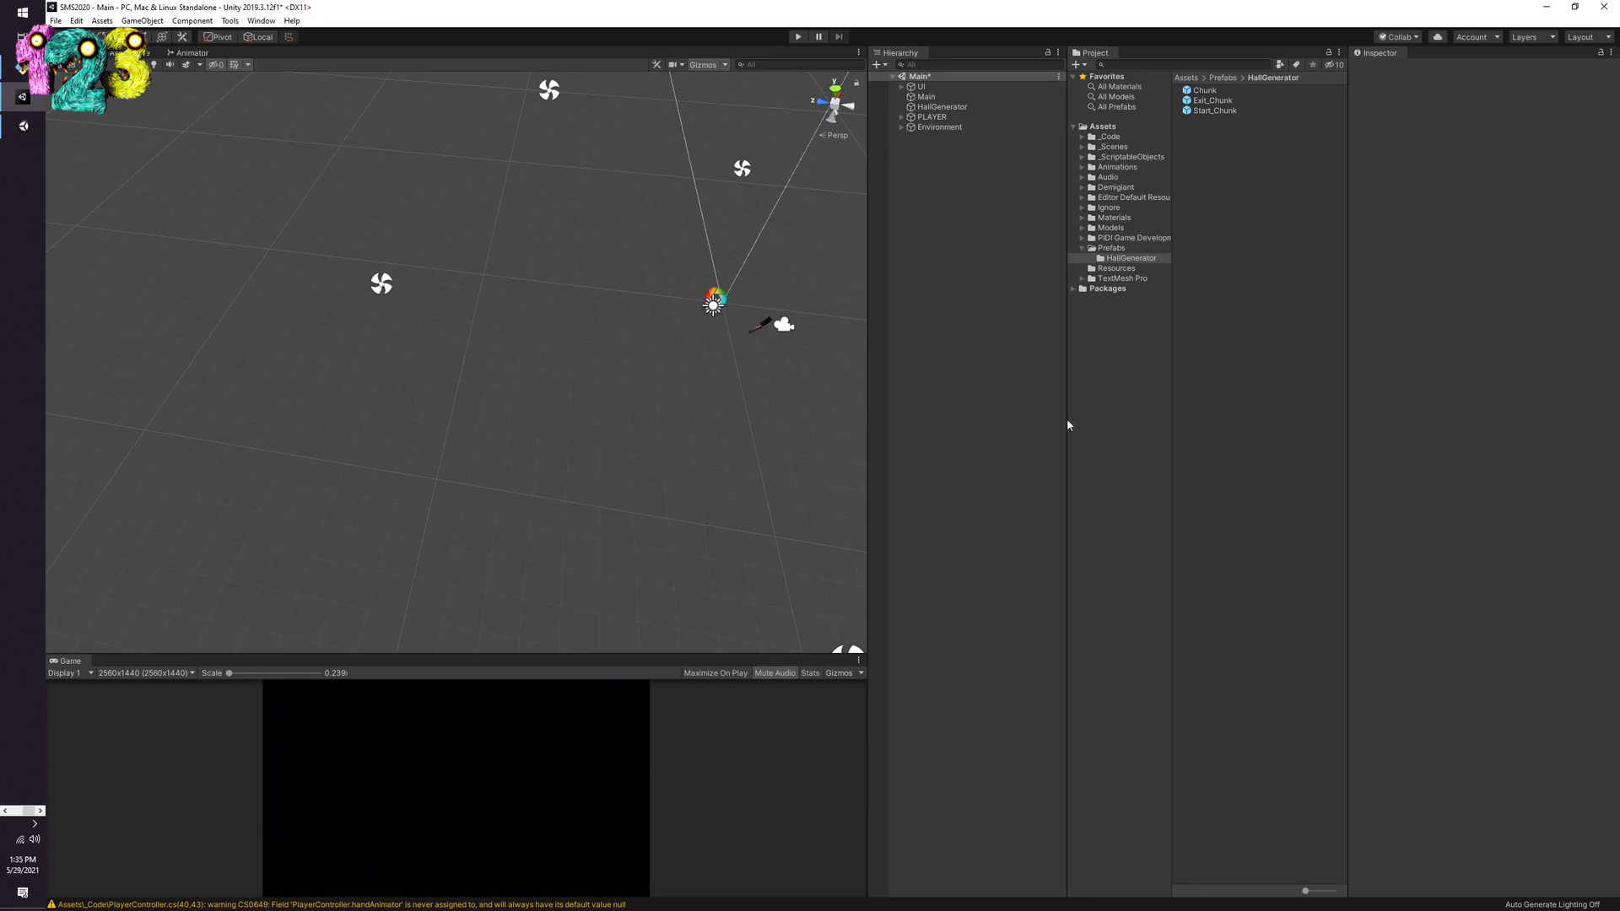
click(1135, 157)
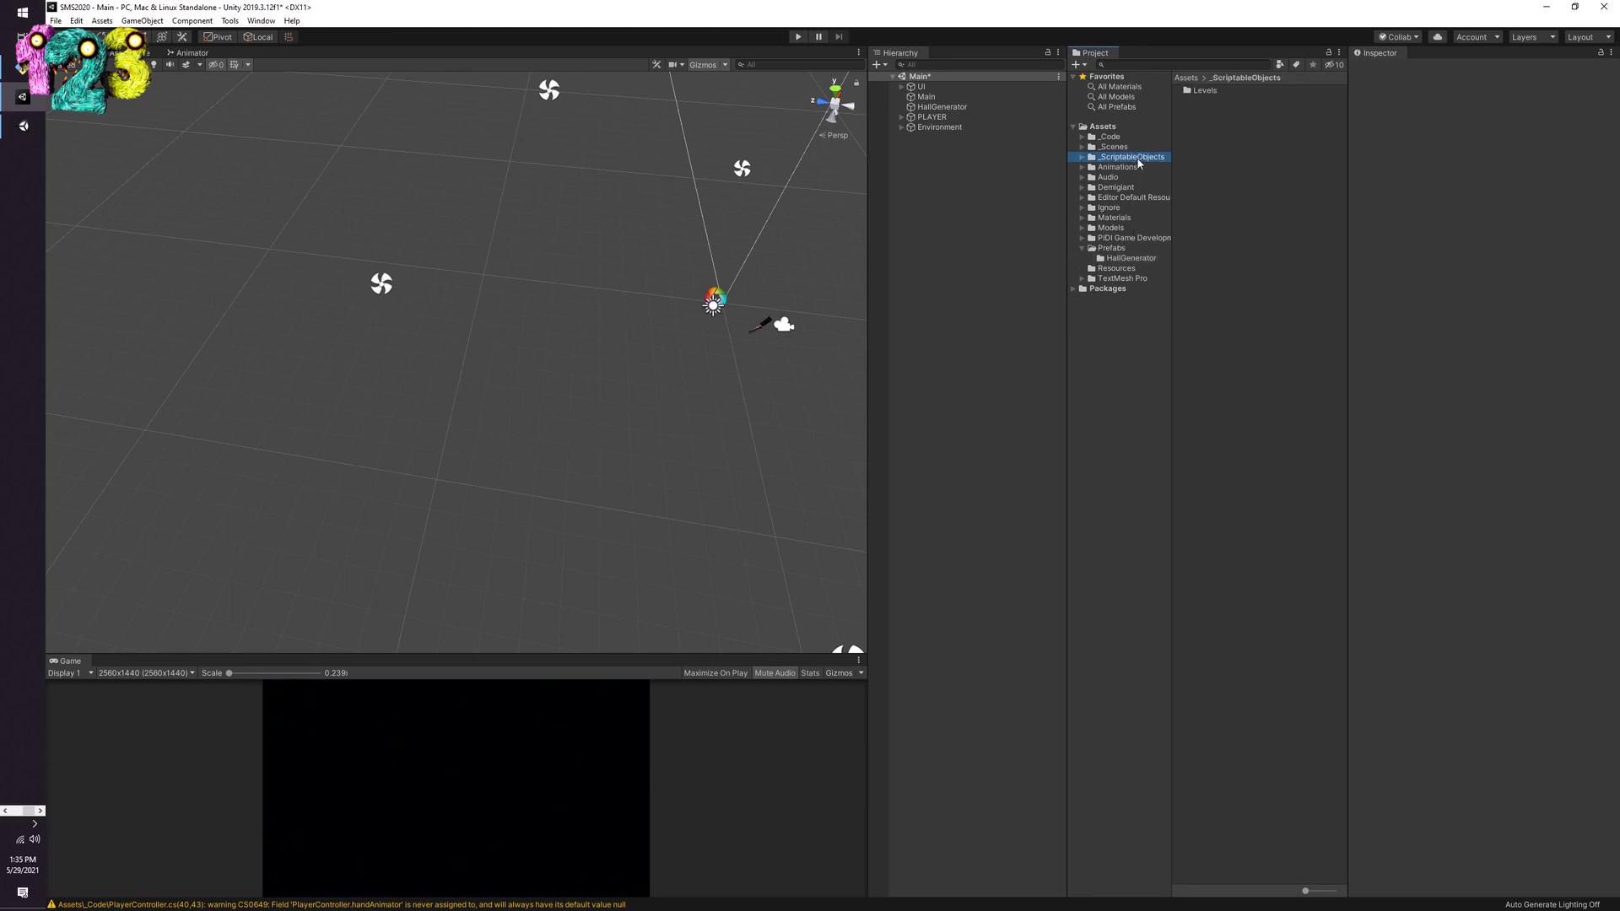
double_click(1204, 91)
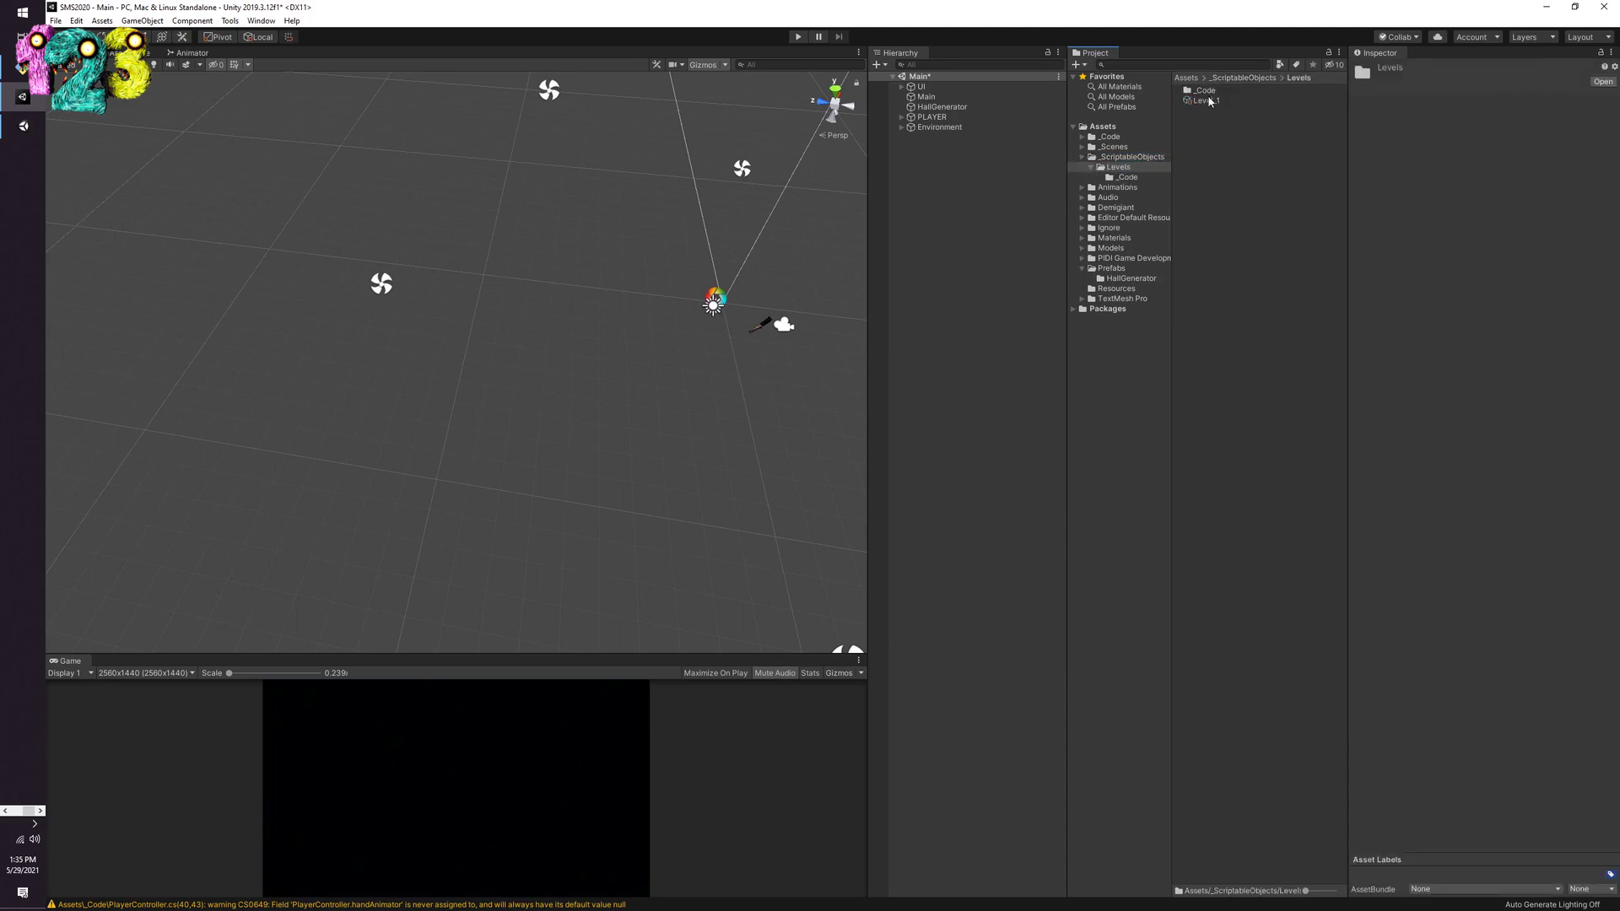
double_click(1205, 91)
click(1208, 90)
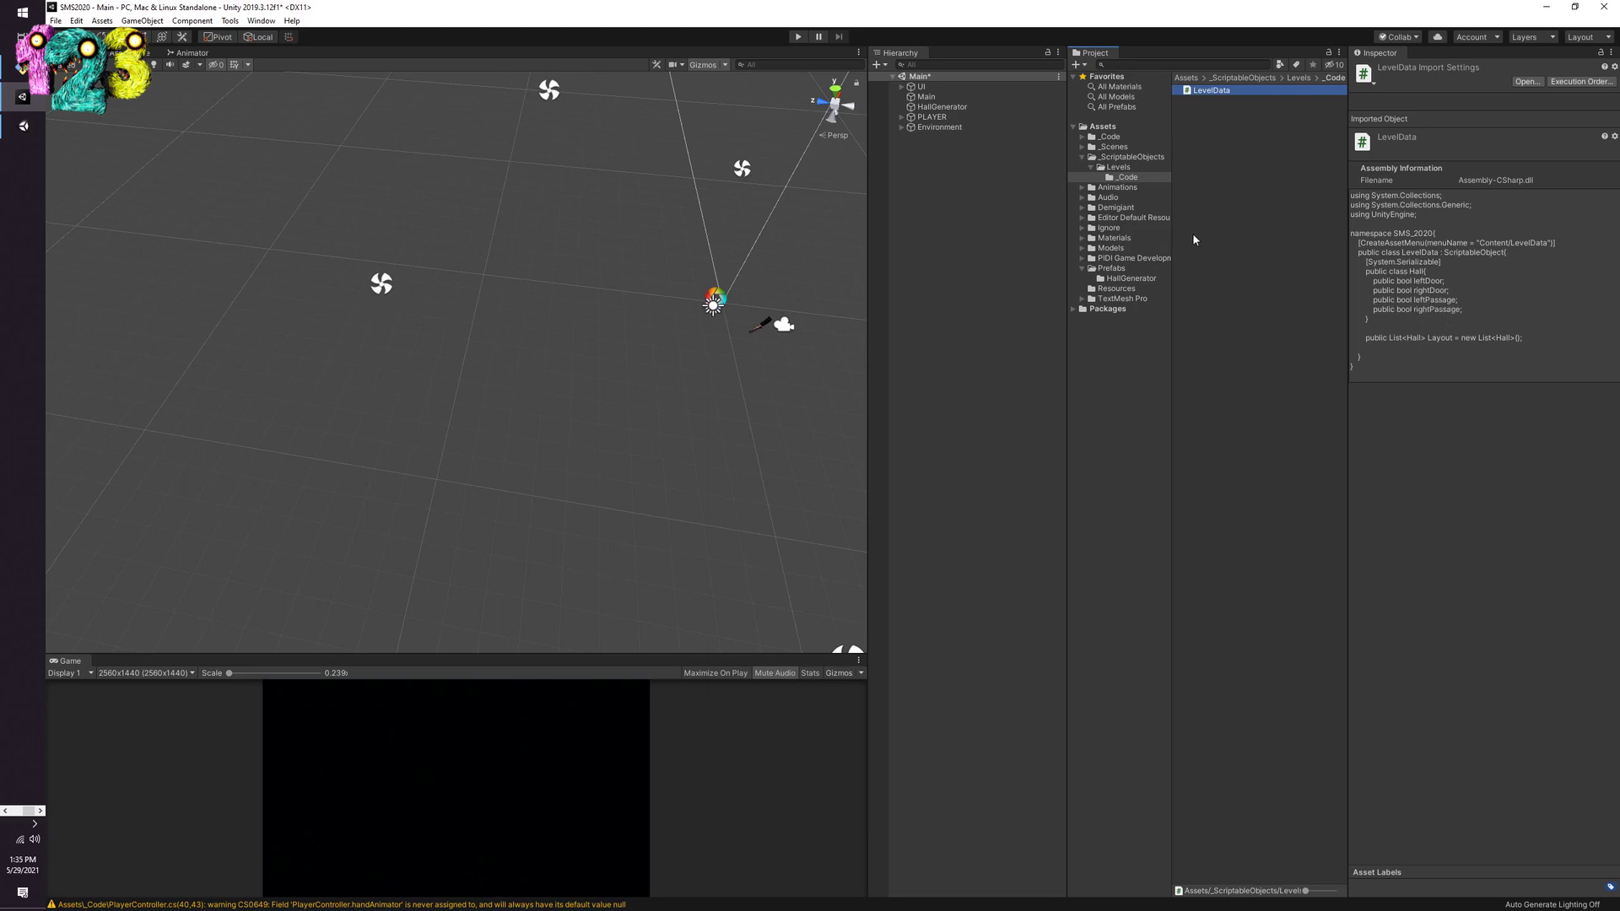
click(1126, 168)
click(1208, 100)
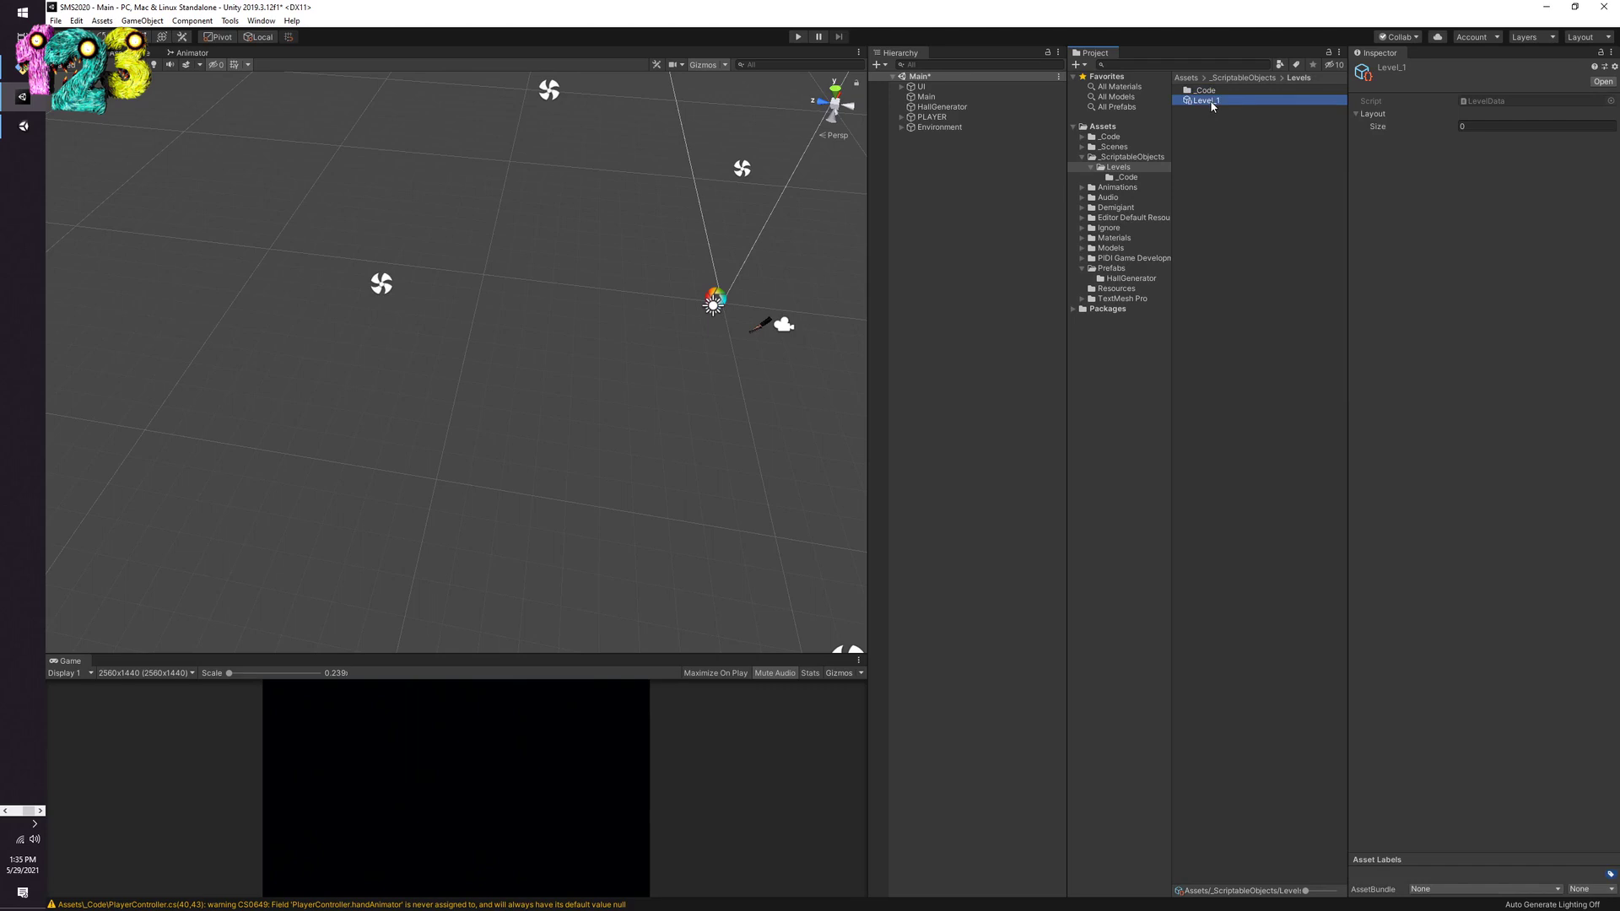
Step: Create a trial Content/LevelData asset in the Levels folder and delete it again
right_click(1212, 135)
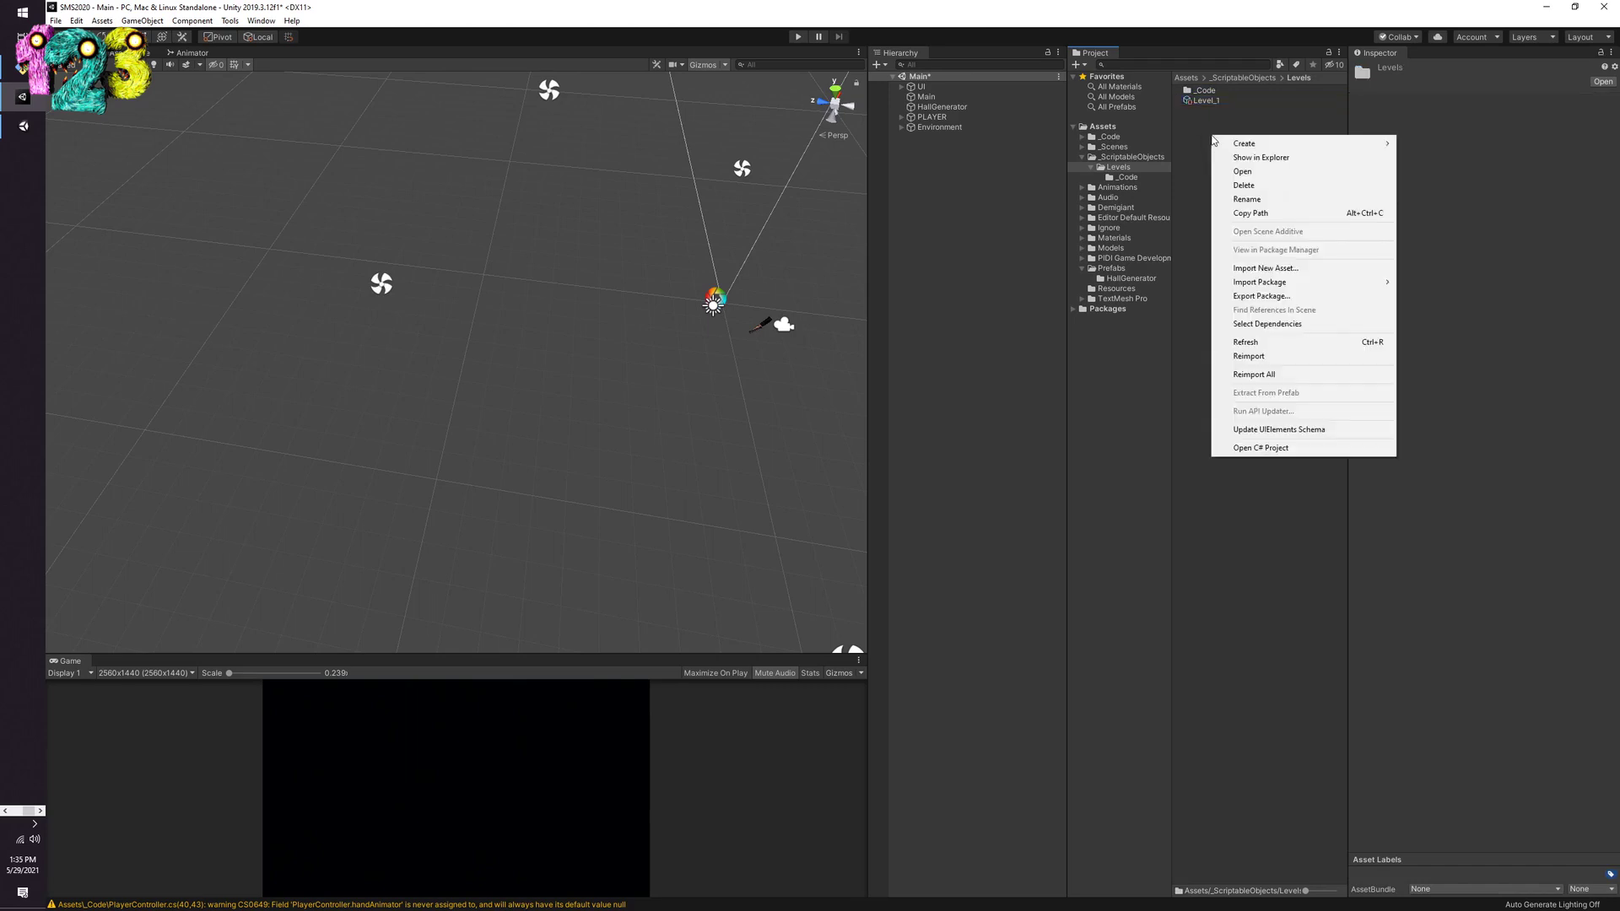
mouse_move(1238, 150)
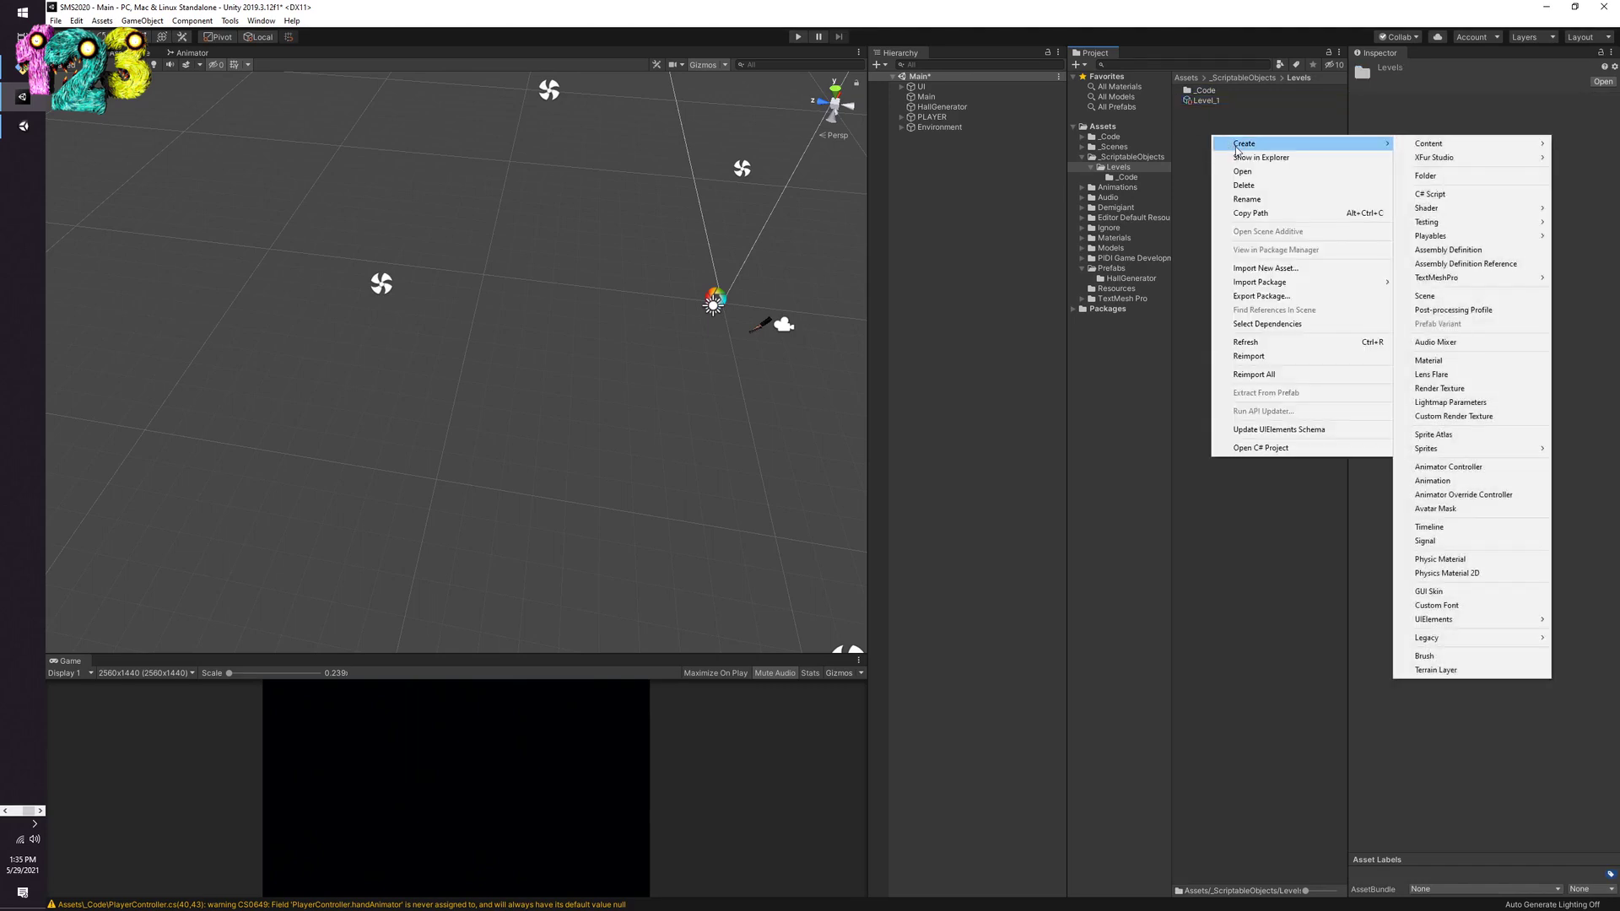
mouse_move(1425, 148)
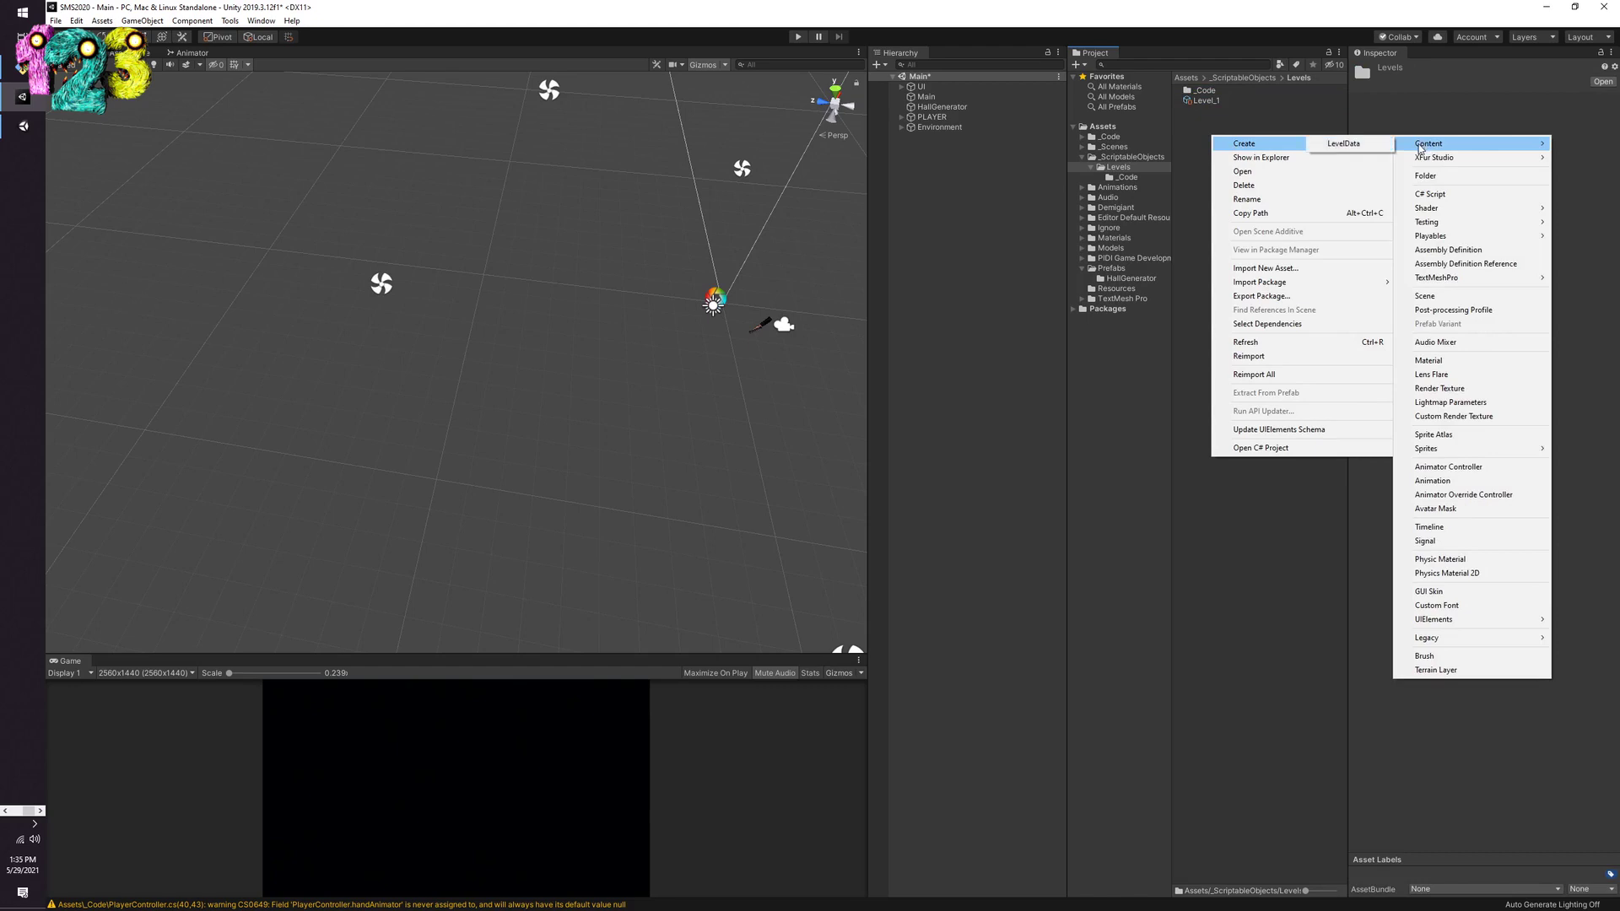
click(1372, 145)
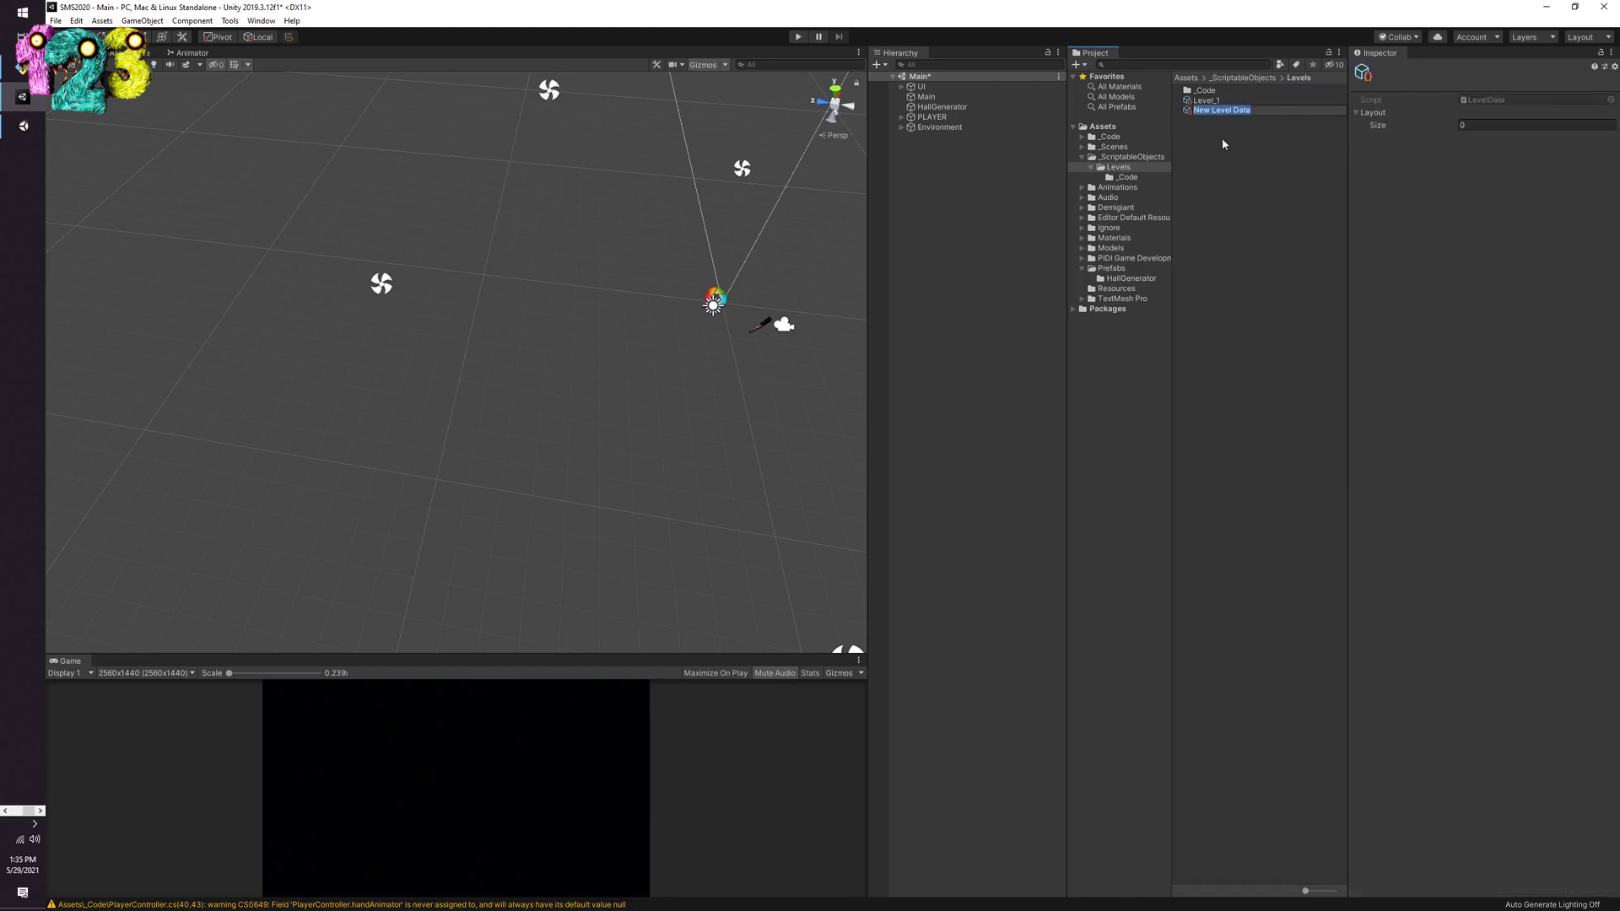
click(1226, 112)
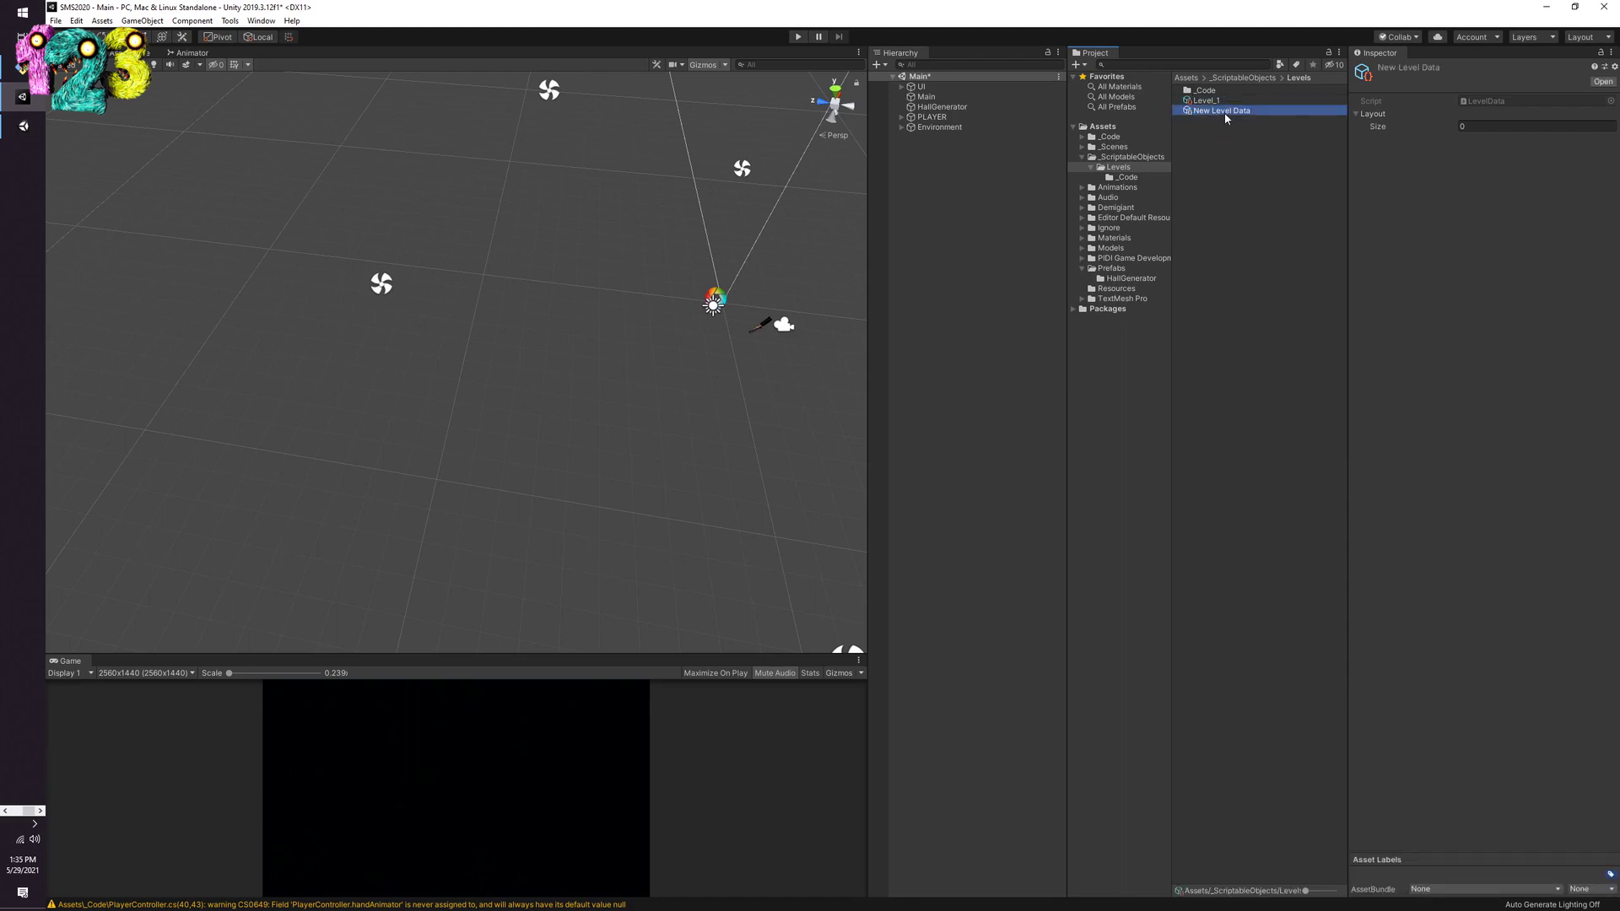
key(Delete)
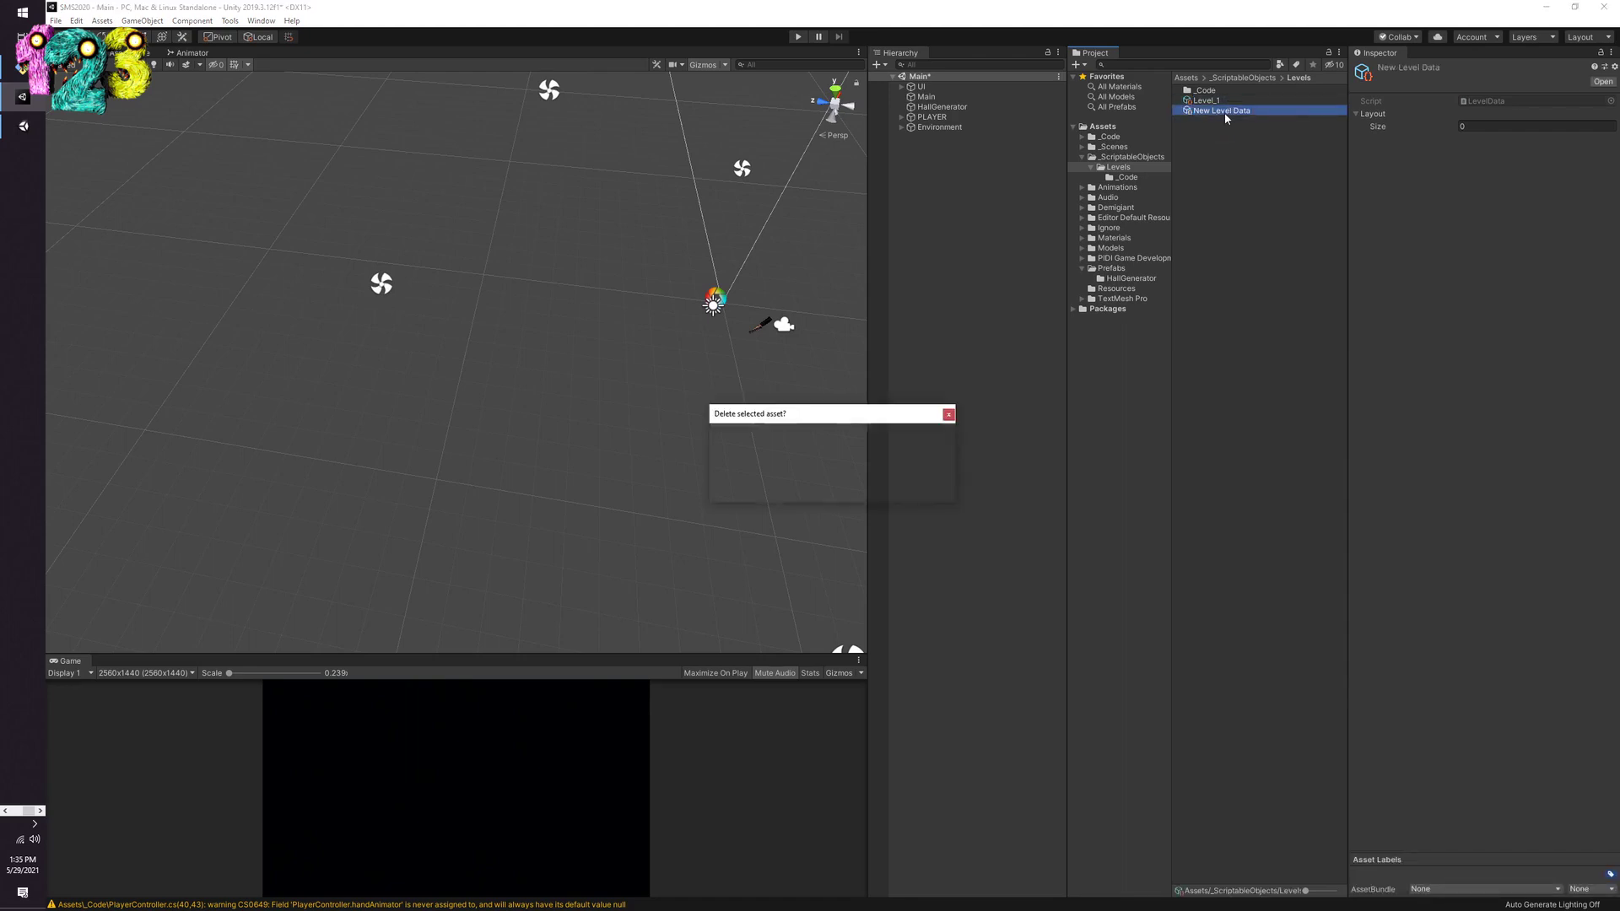
key(Return)
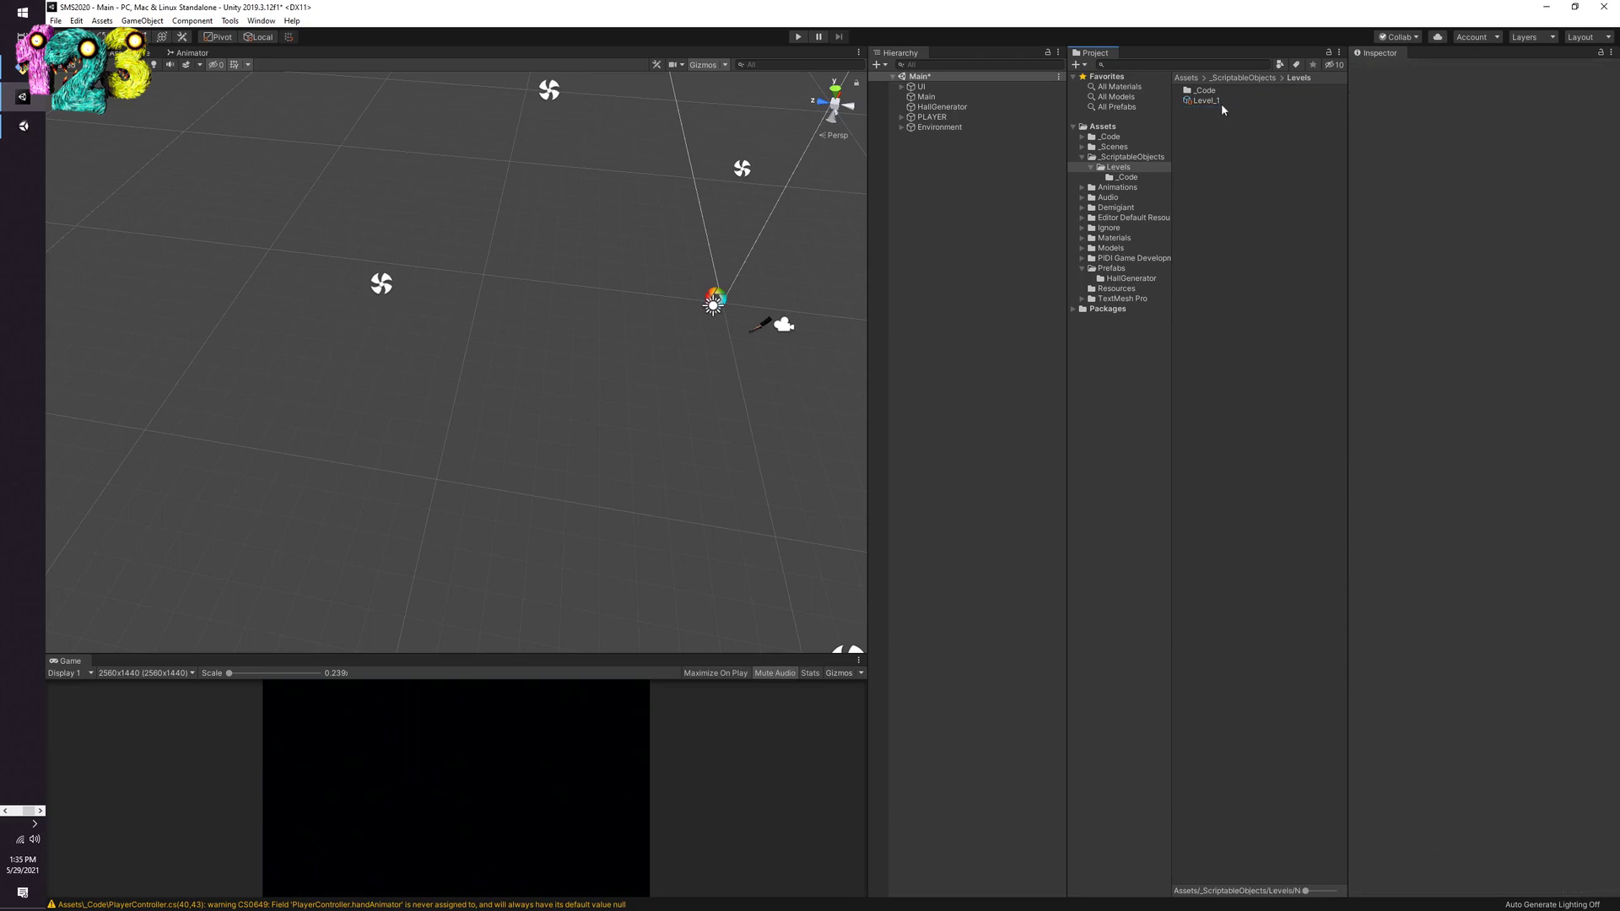
Step: Inspect the HallGenerator object's Current Level reference, and review the currentLevel field and its use in HallGenerator.cs in Visual Studio
click(968, 108)
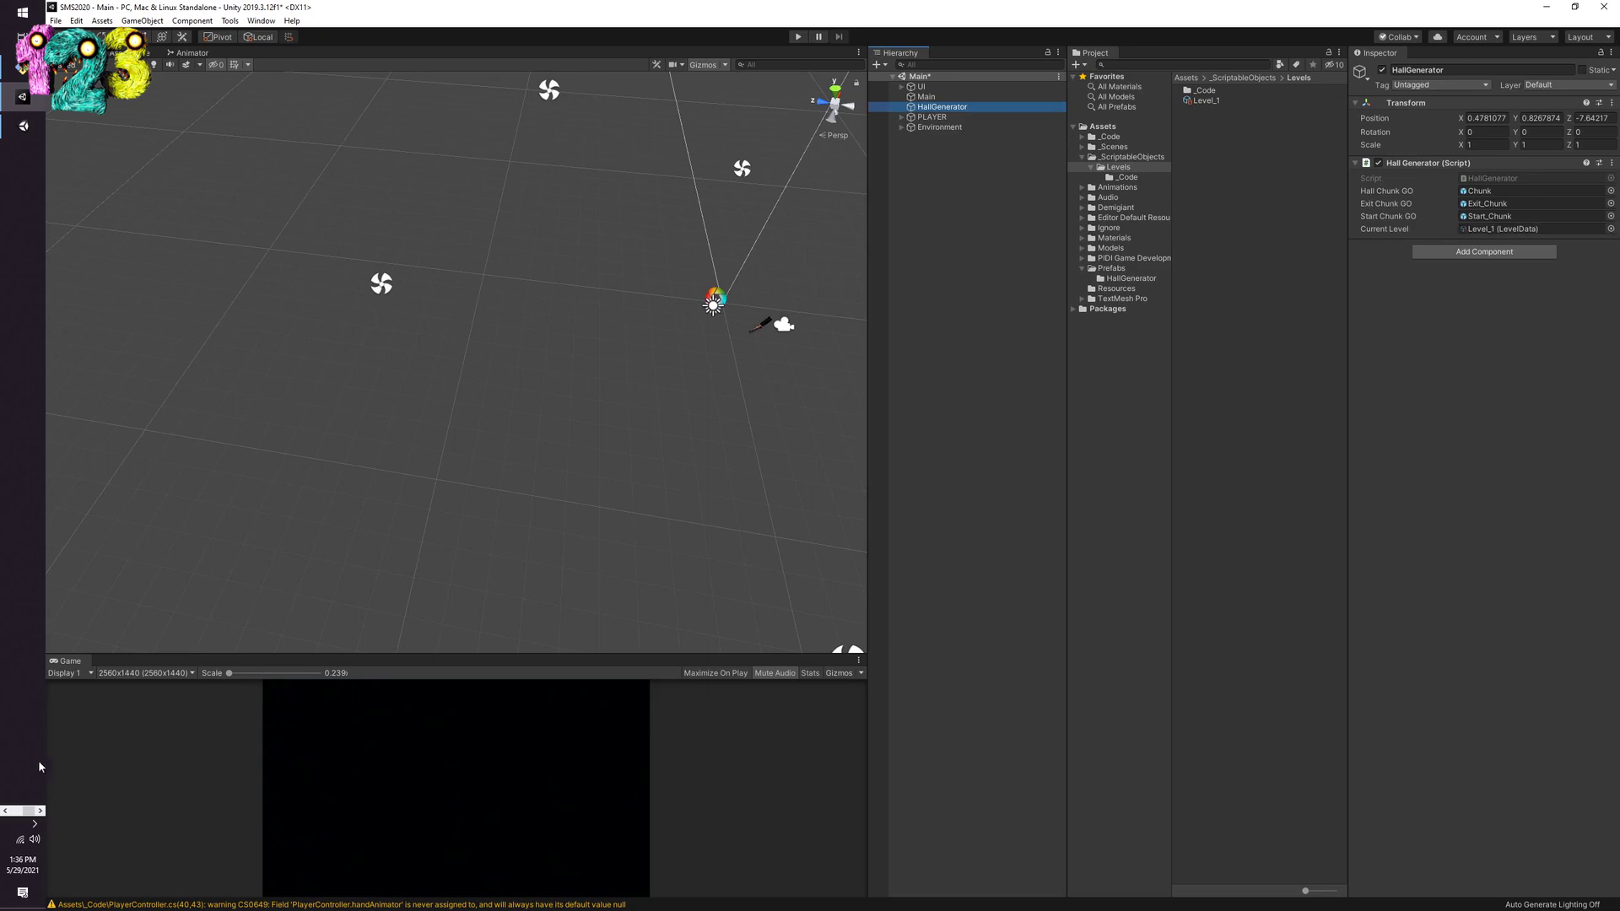
click(7, 811)
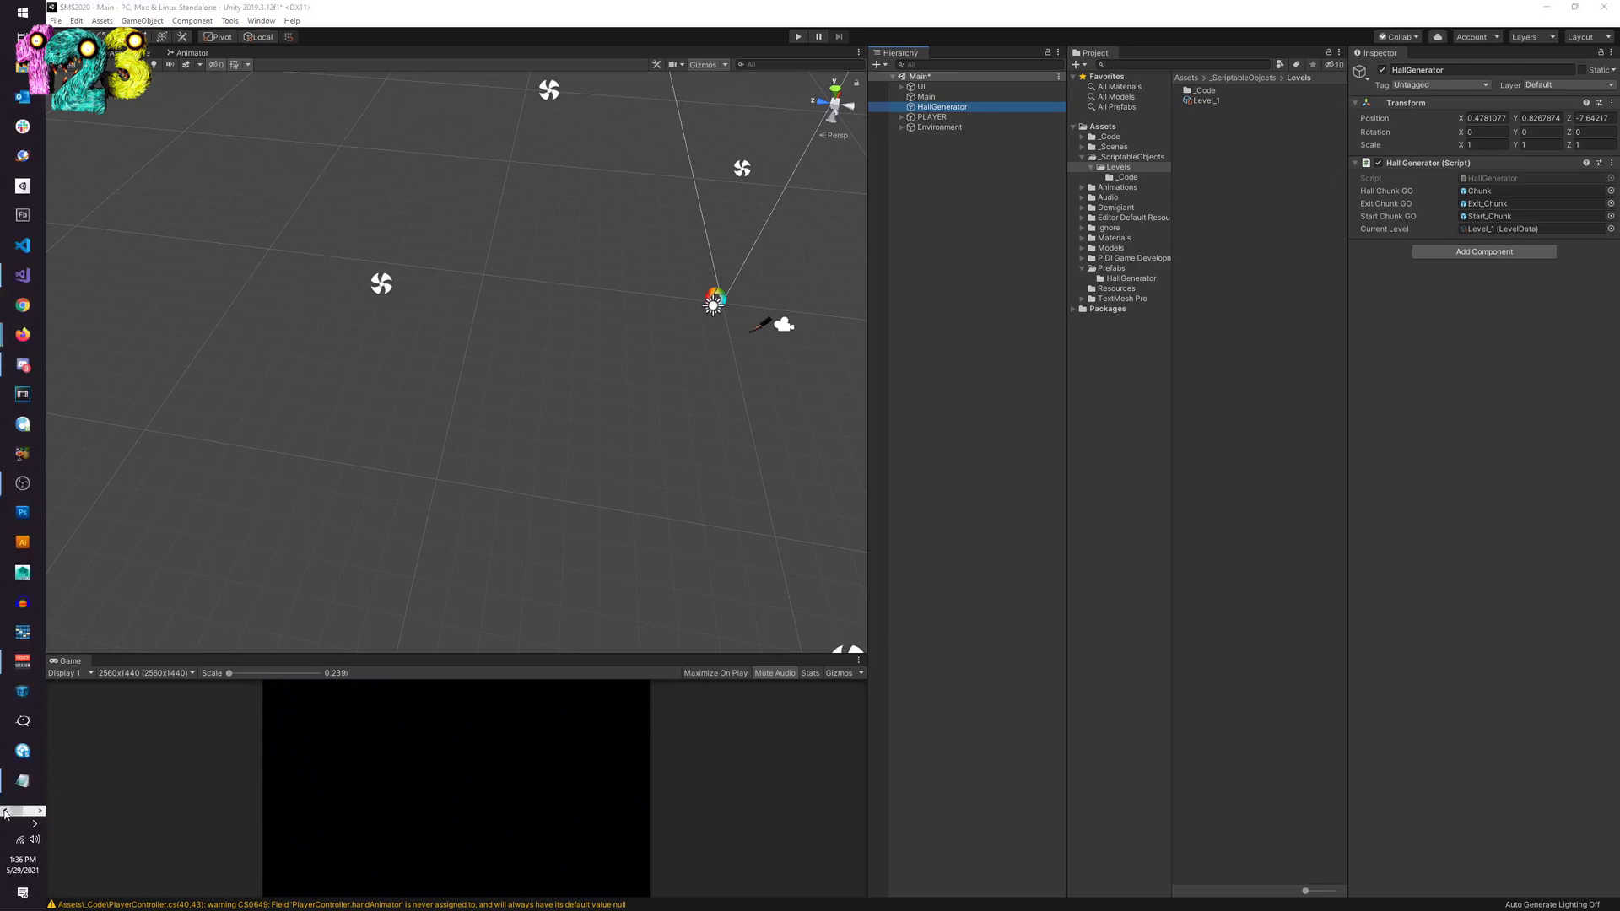
click(25, 276)
scroll(759, 472, down, 3)
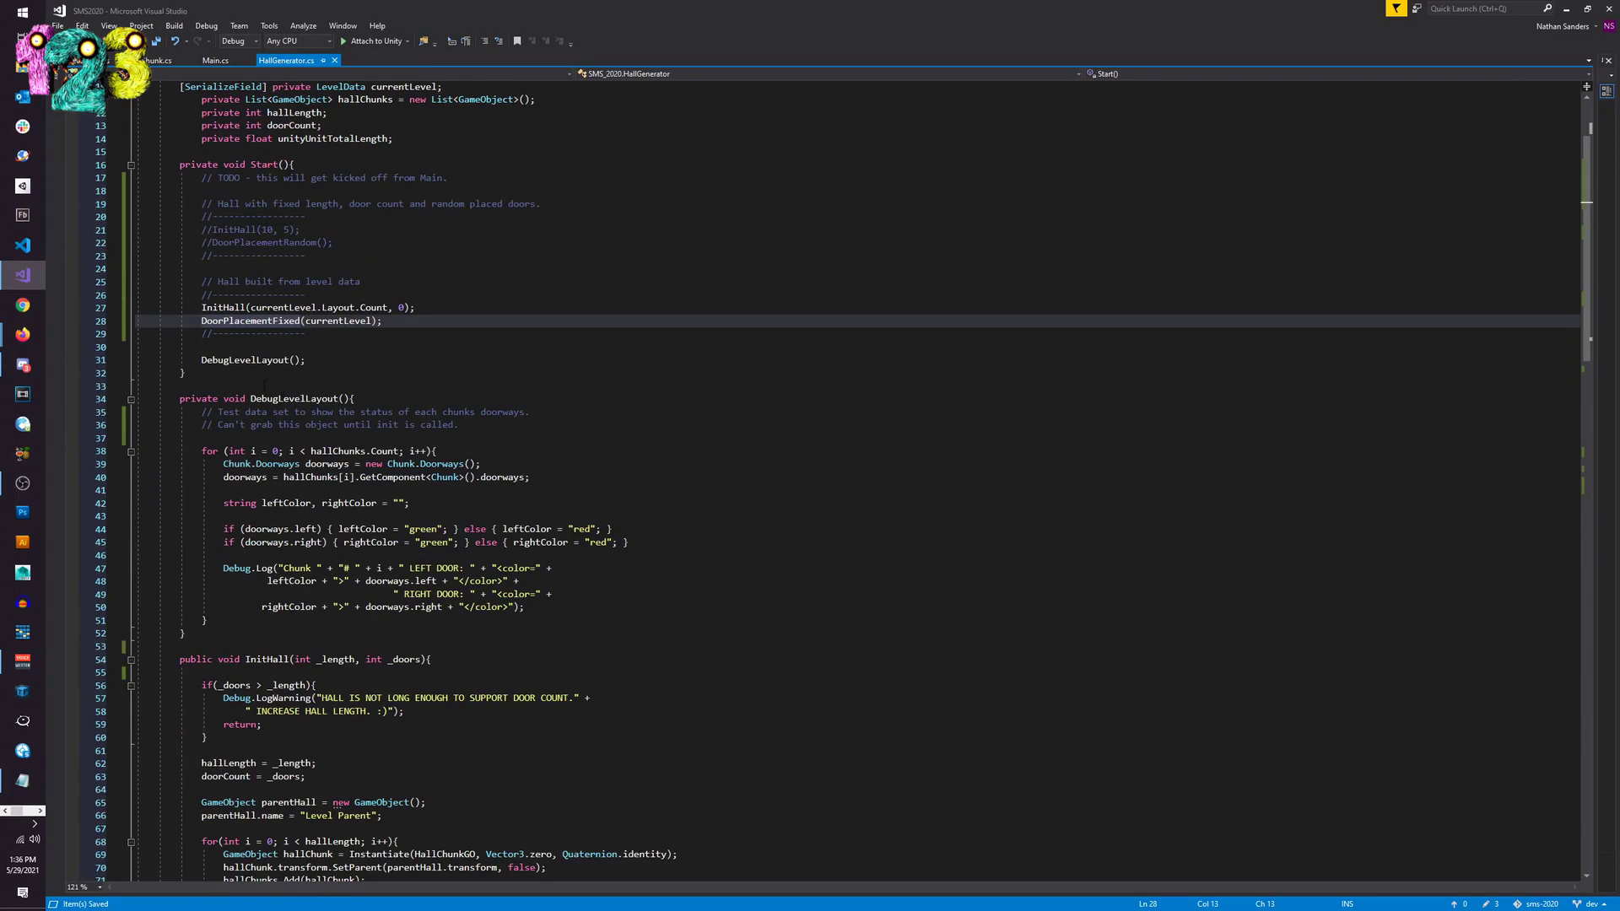
click(392, 321)
scroll(392, 321, up, 3)
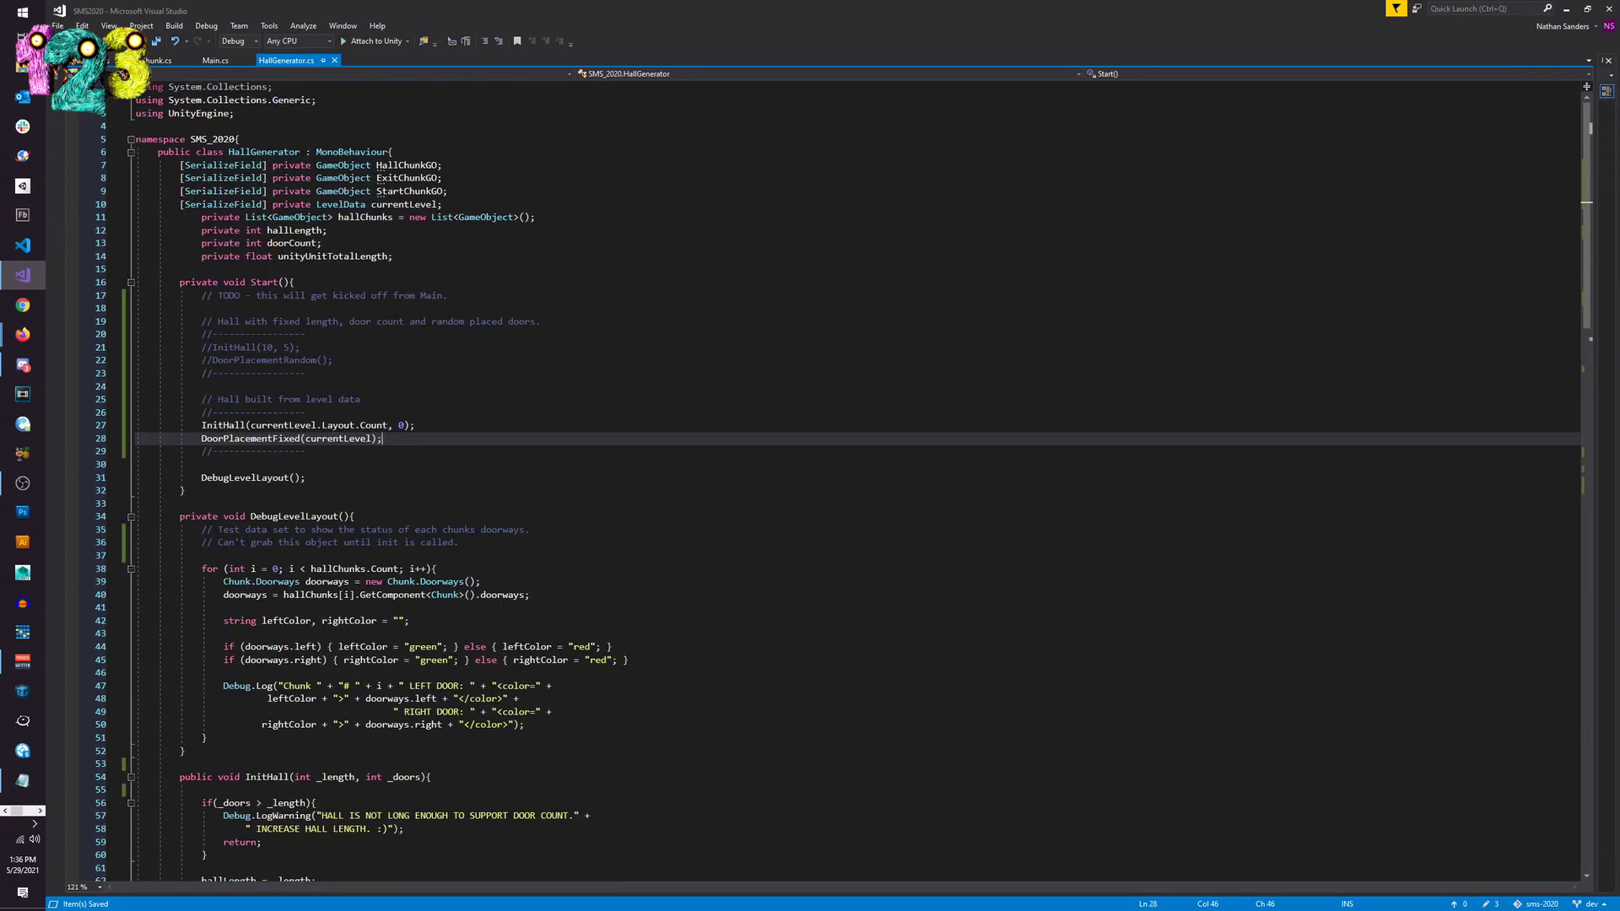
drag(261, 205, 443, 205)
click(443, 204)
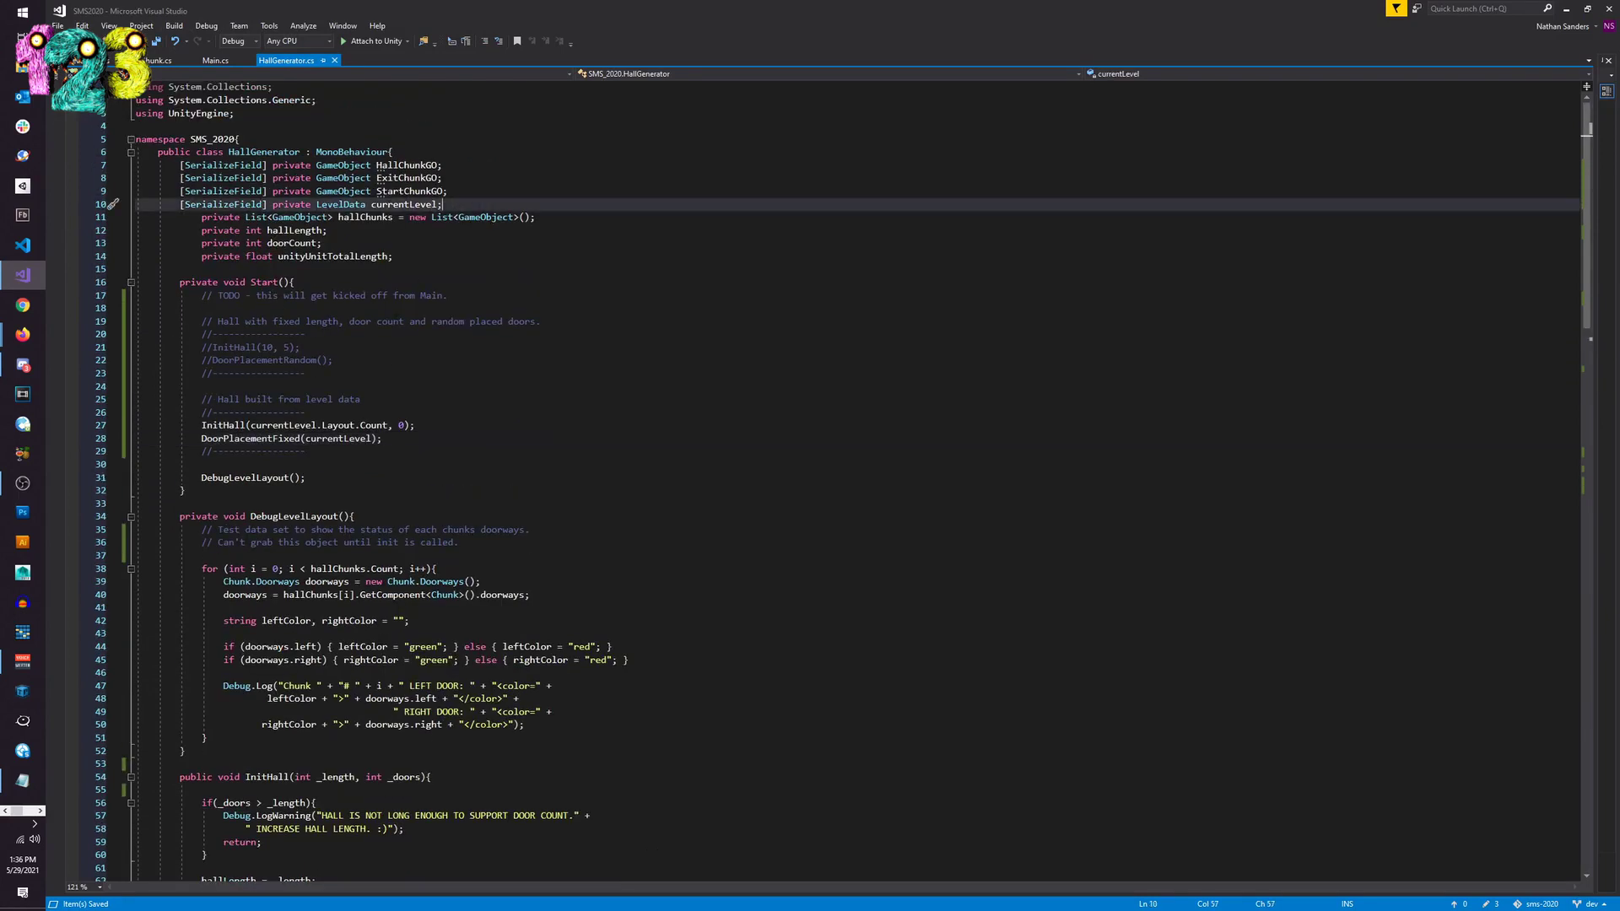
Step: Review the InitHall(currentLevel.Layout.Count, 0) and DoorPlacementFixed(currentLevel) calls in Start() of HallGenerator.cs
drag(306, 437, 306, 452)
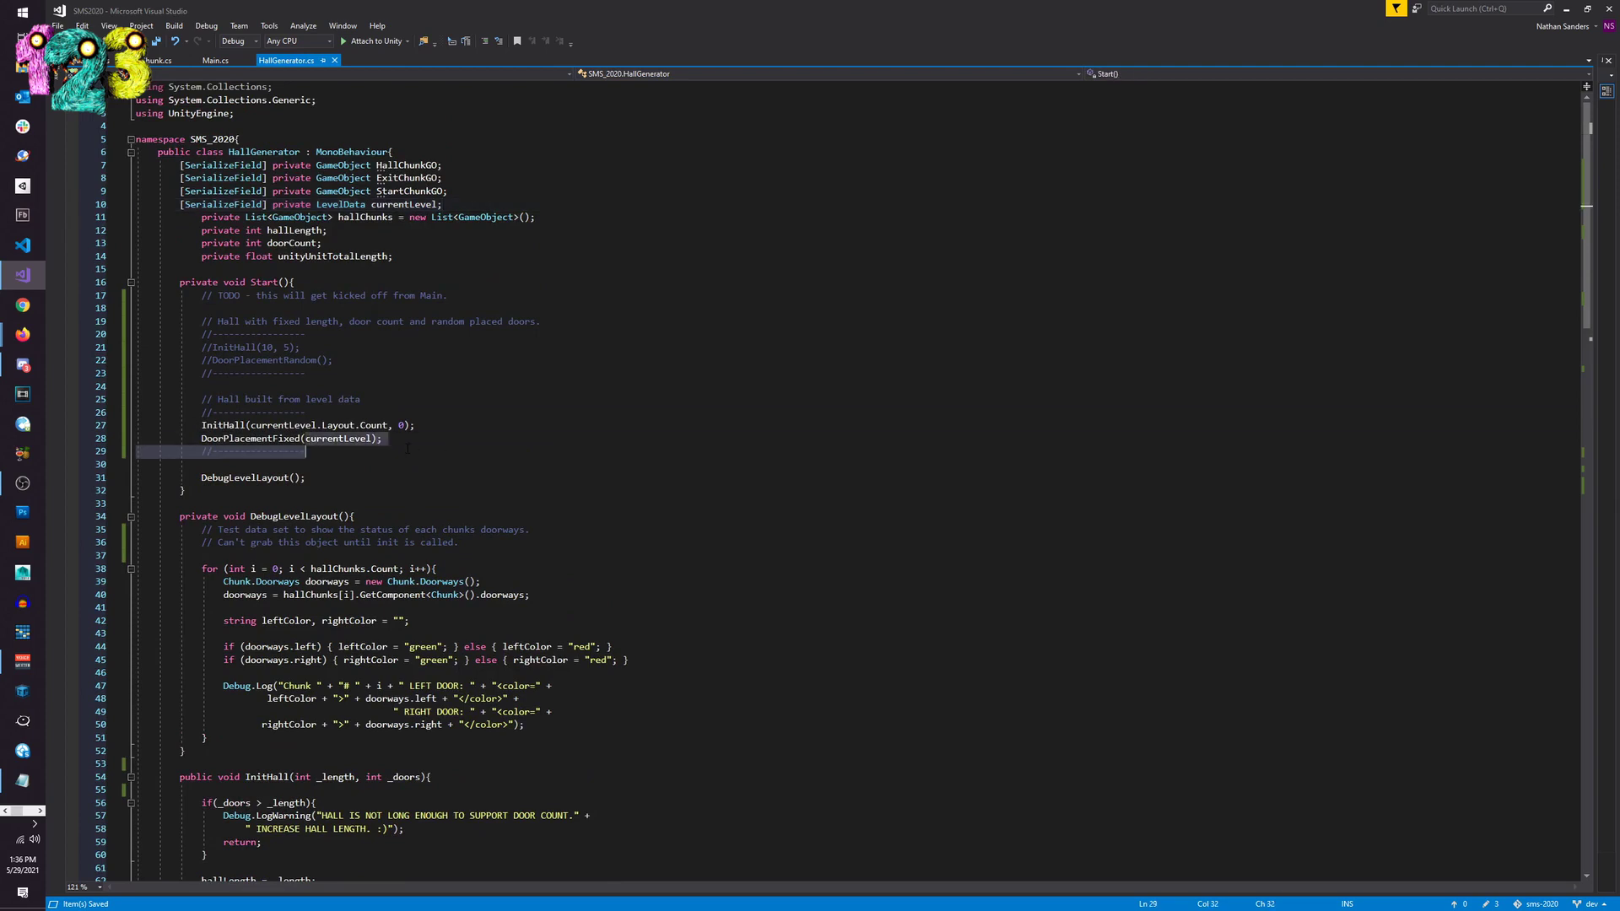
click(200, 438)
drag(201, 427, 418, 427)
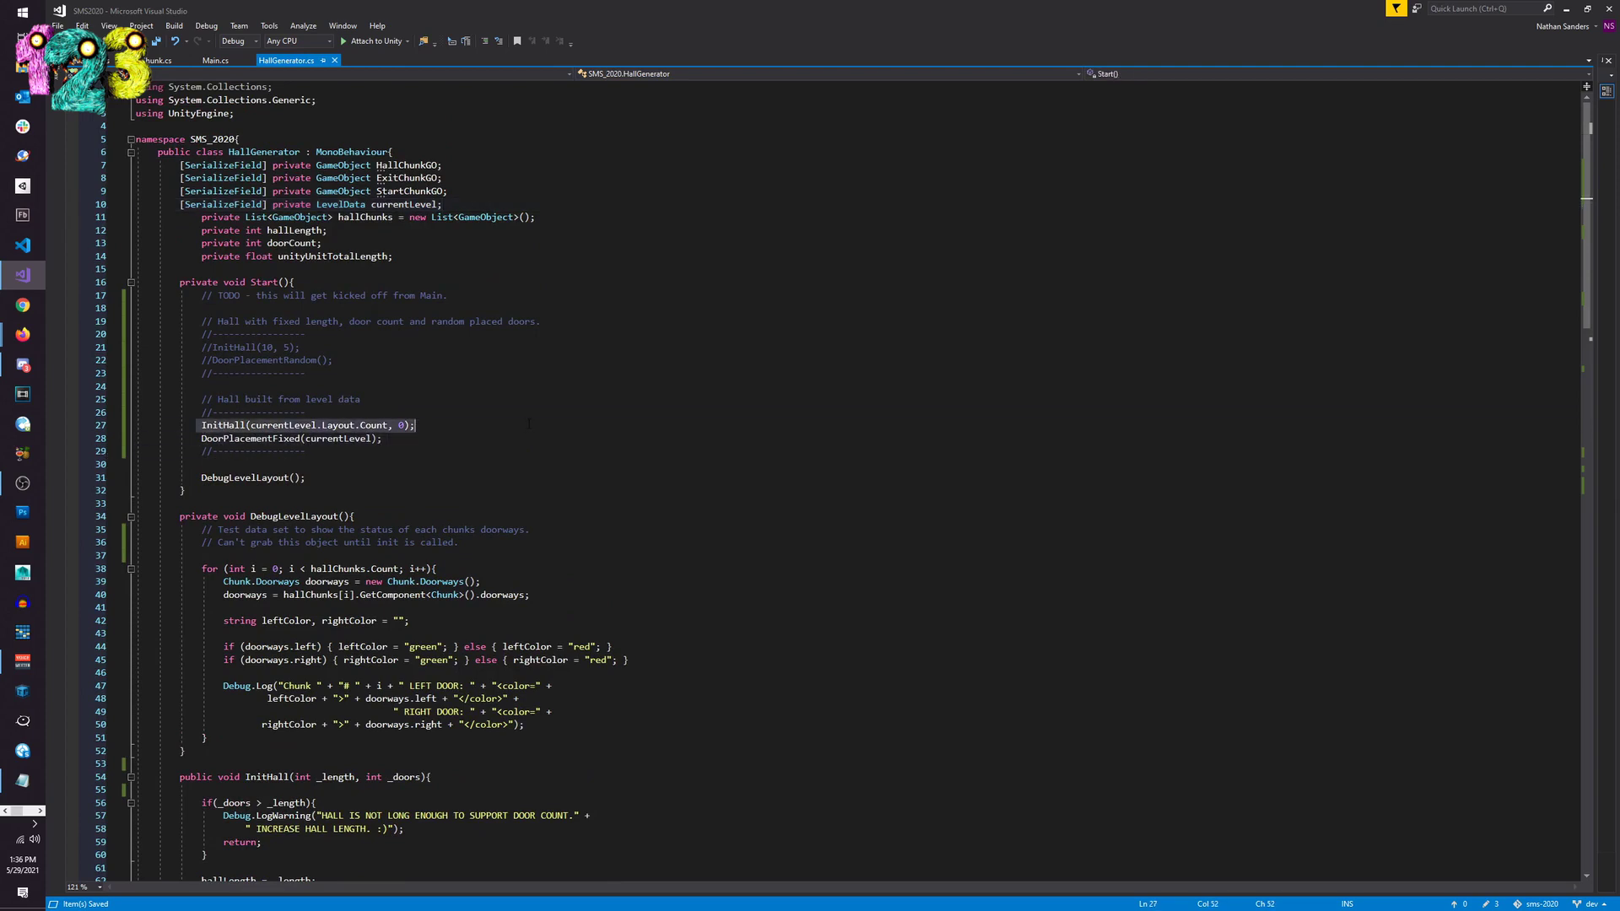
click(436, 427)
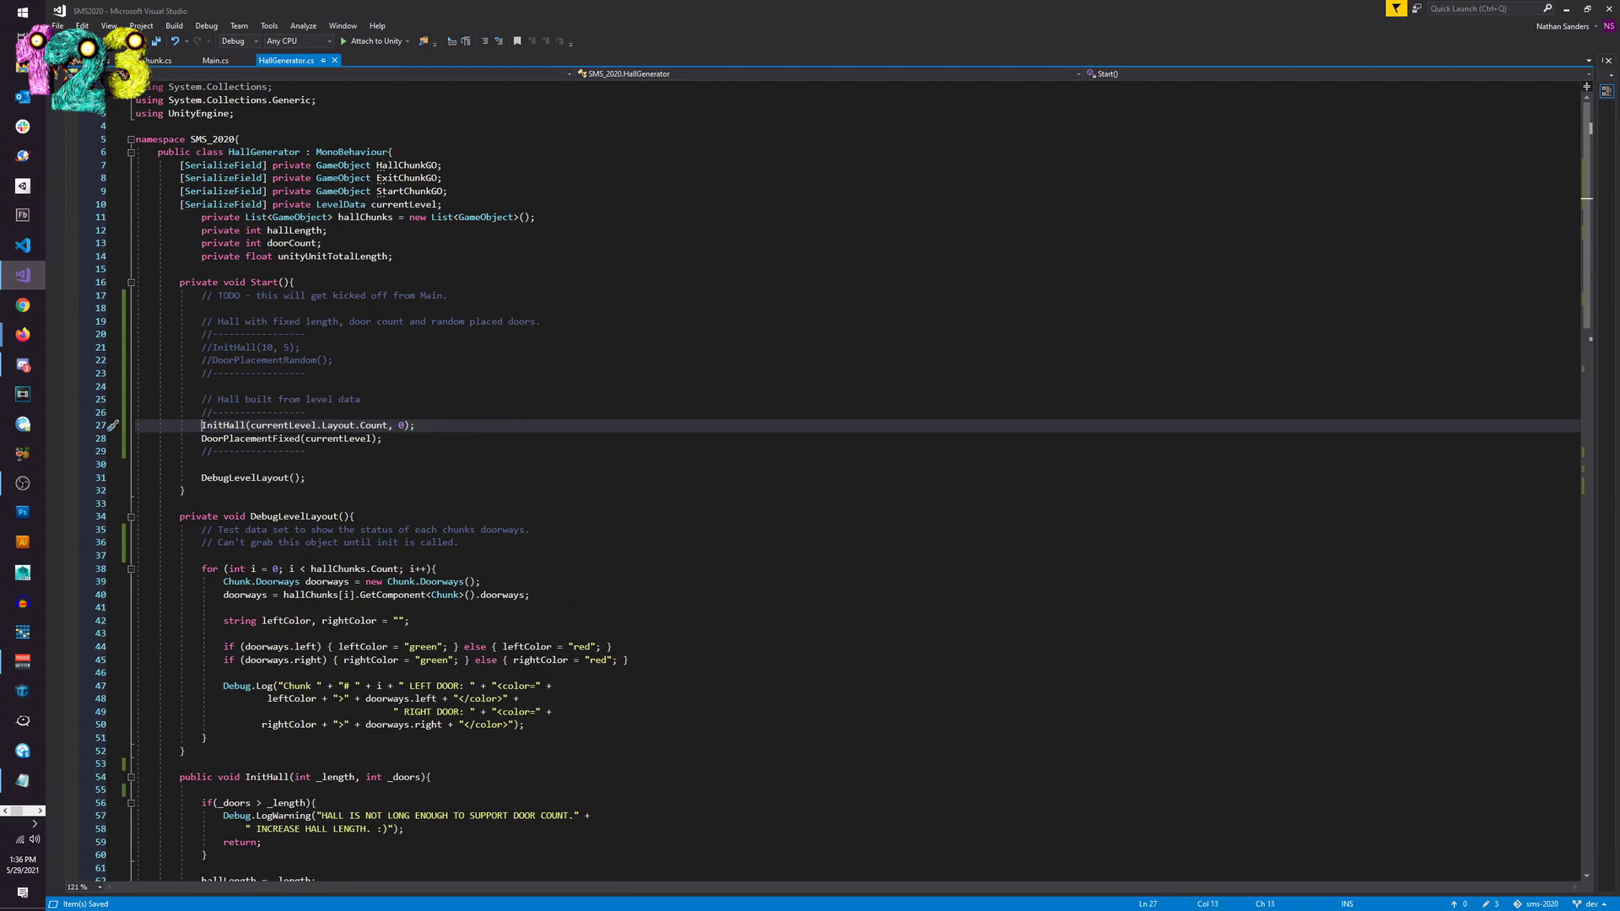
drag(201, 426, 246, 426)
click(433, 429)
key(Right)
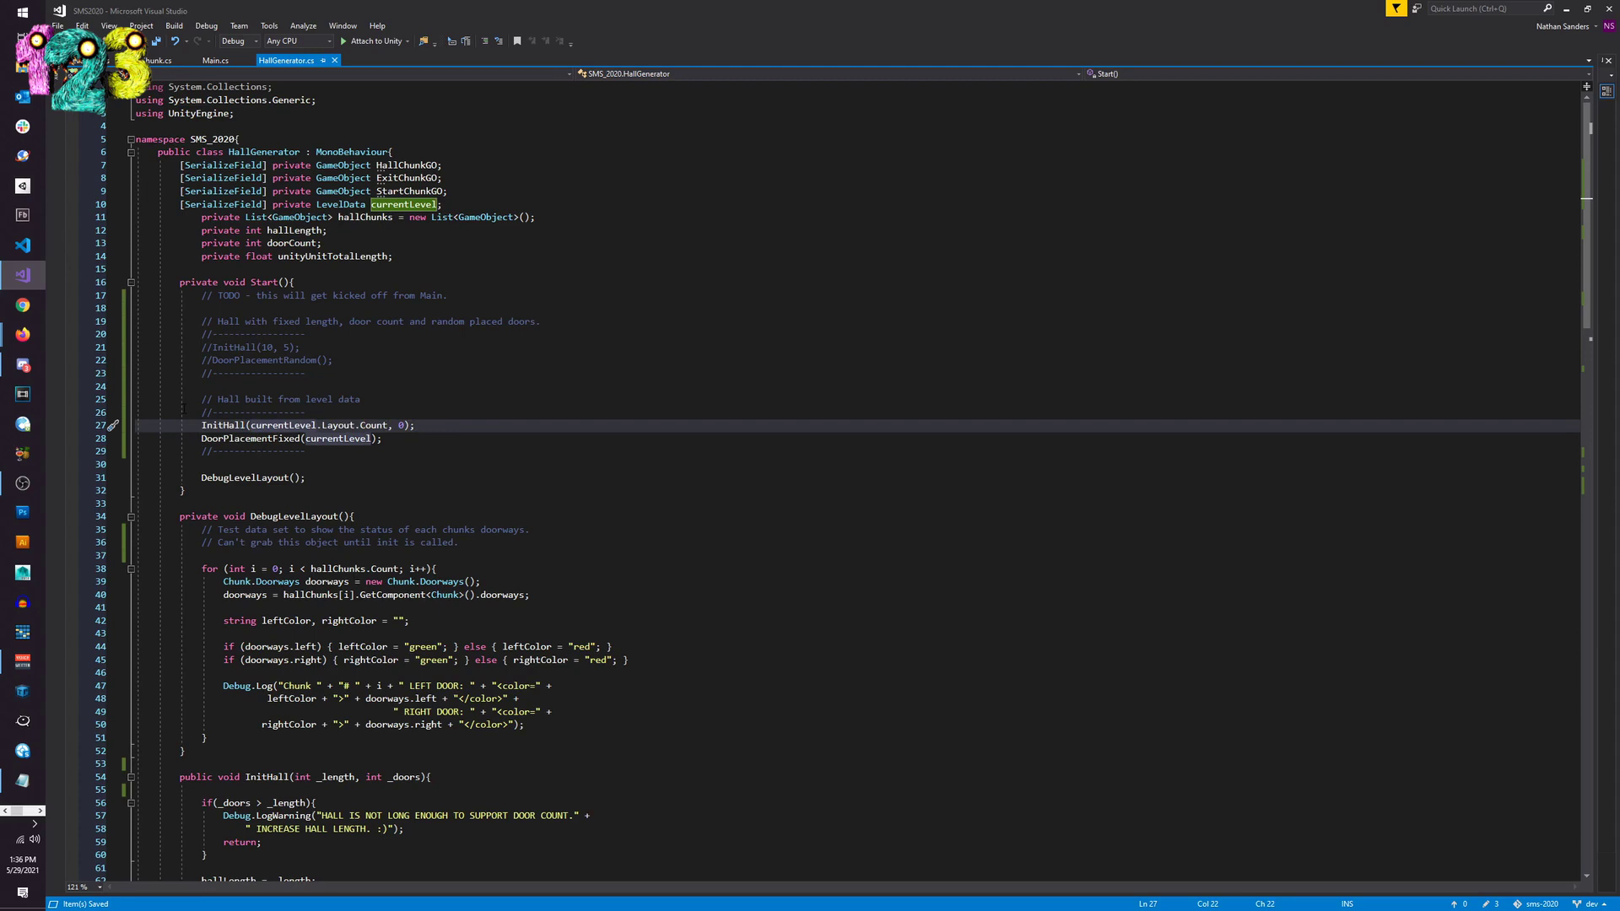
click(422, 440)
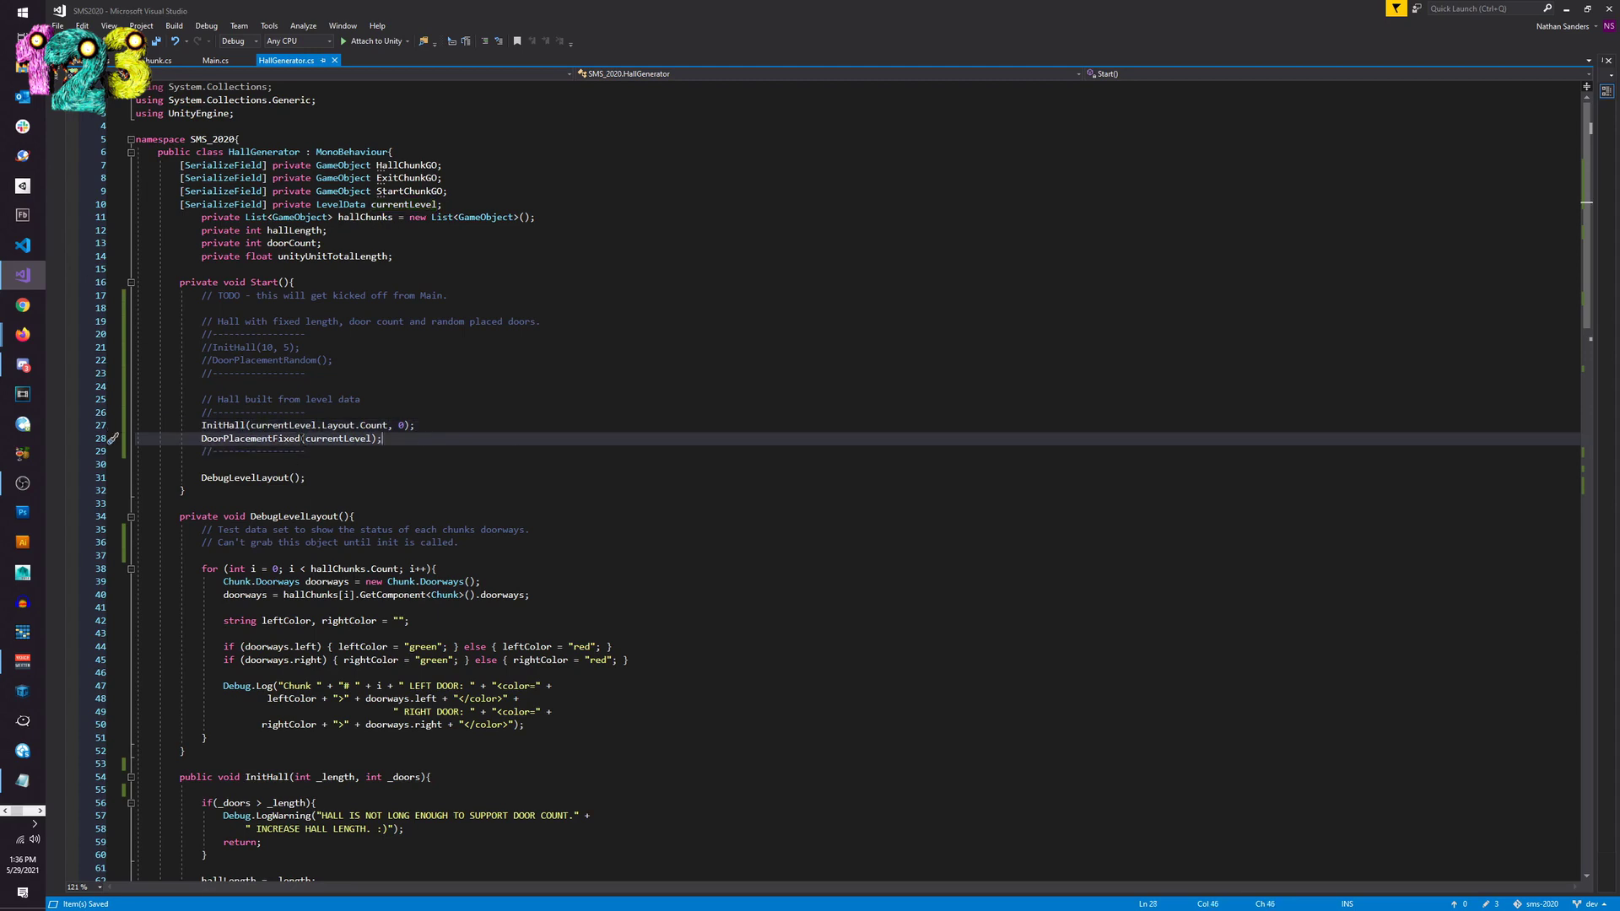
drag(306, 439, 372, 439)
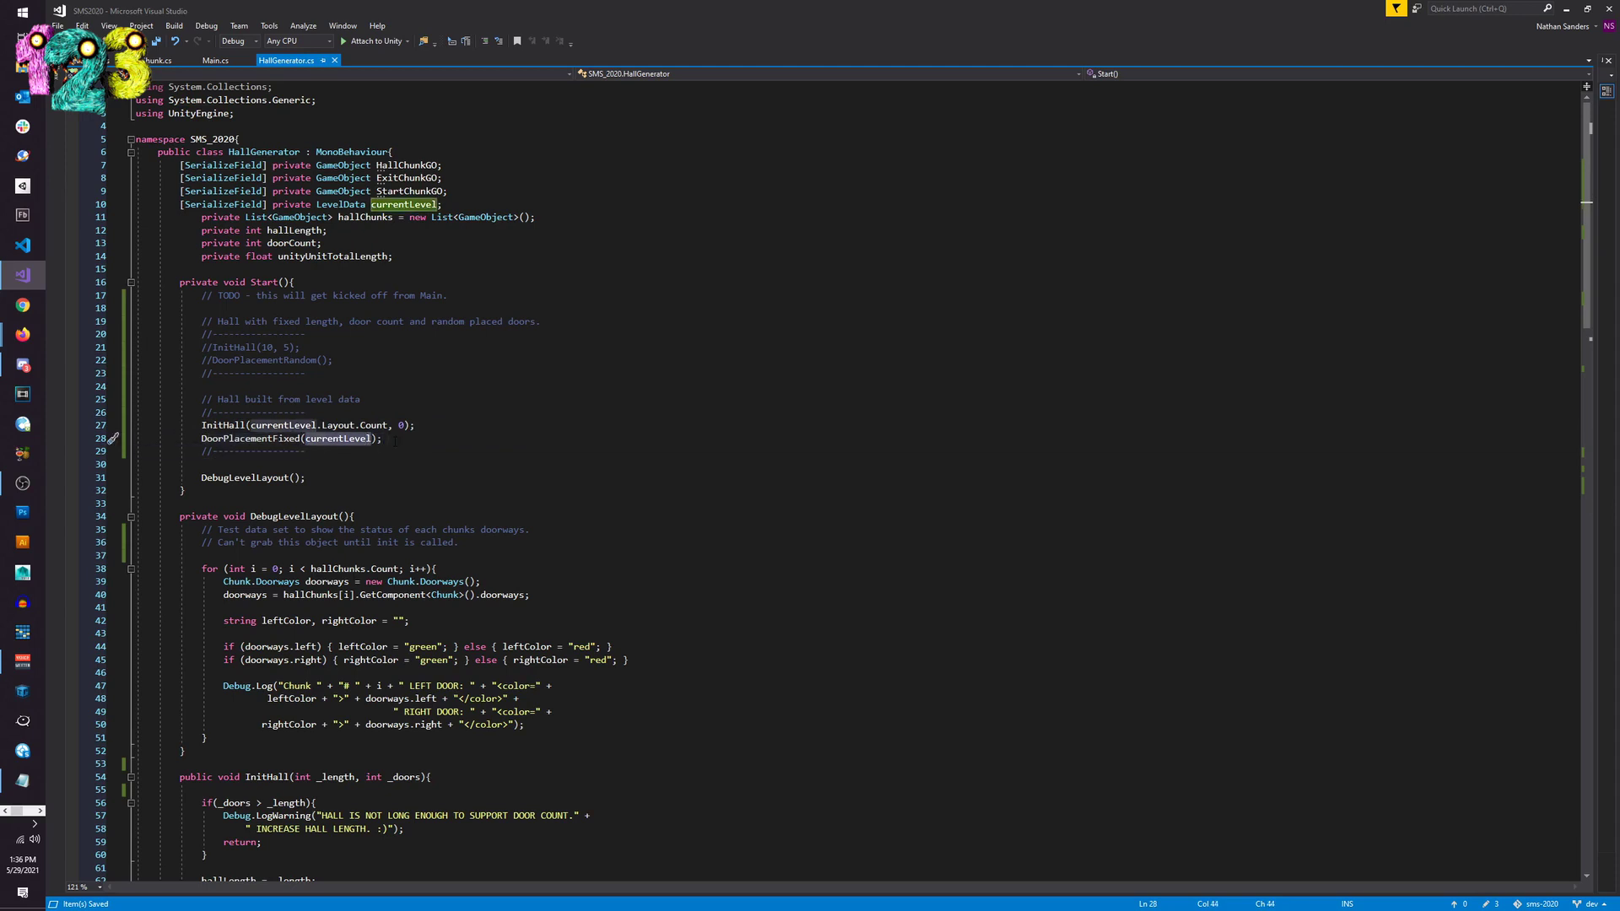
click(1567, 10)
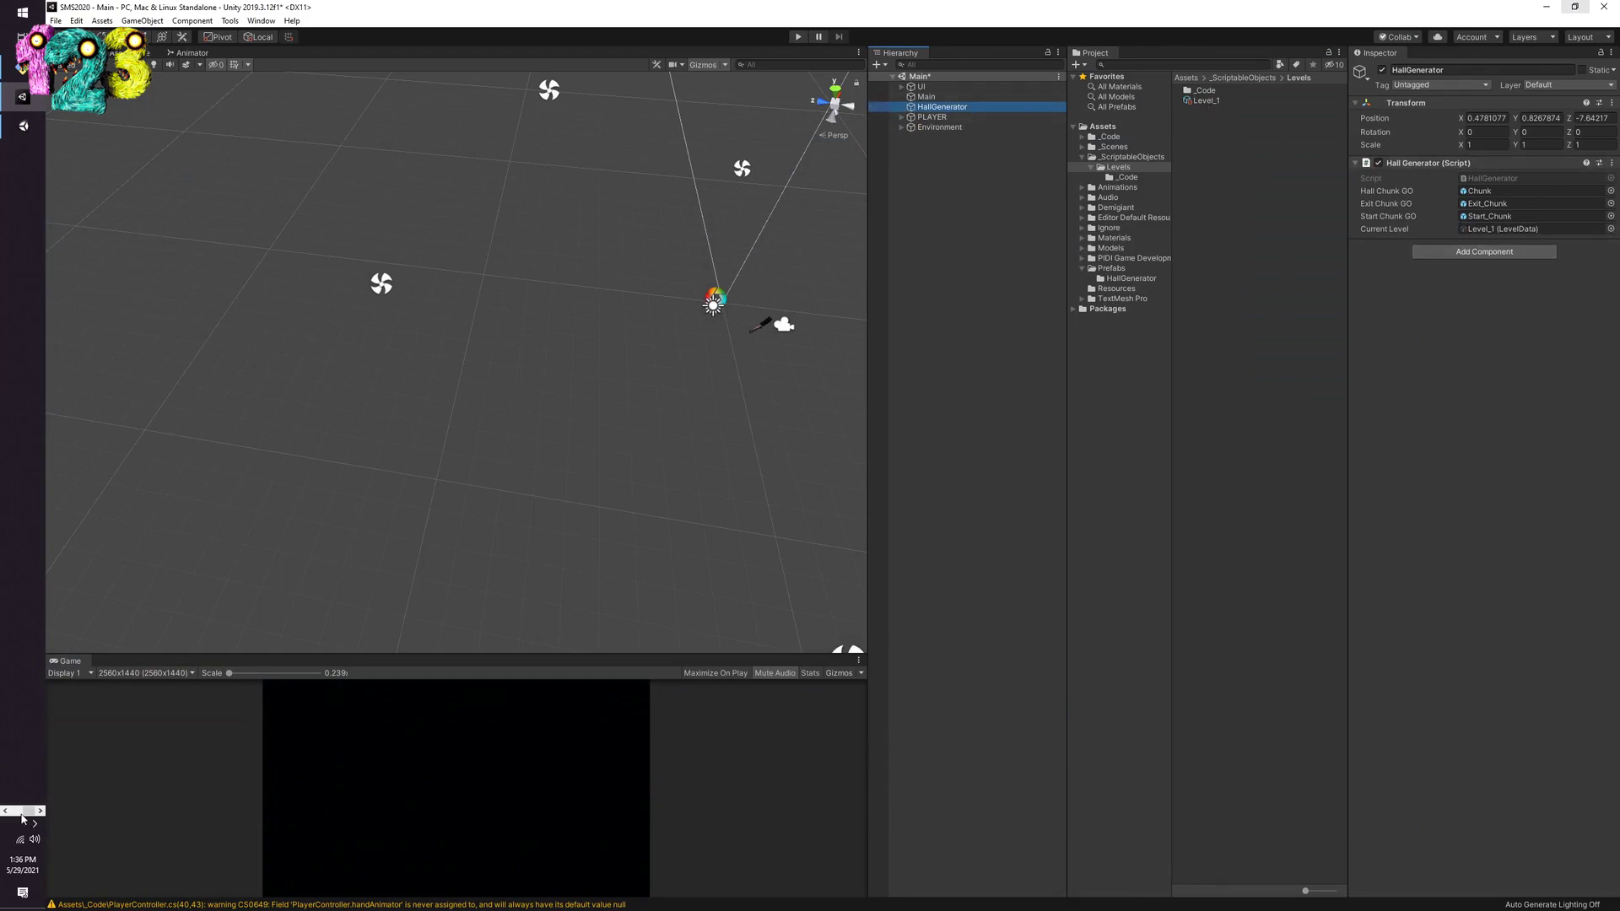
click(23, 275)
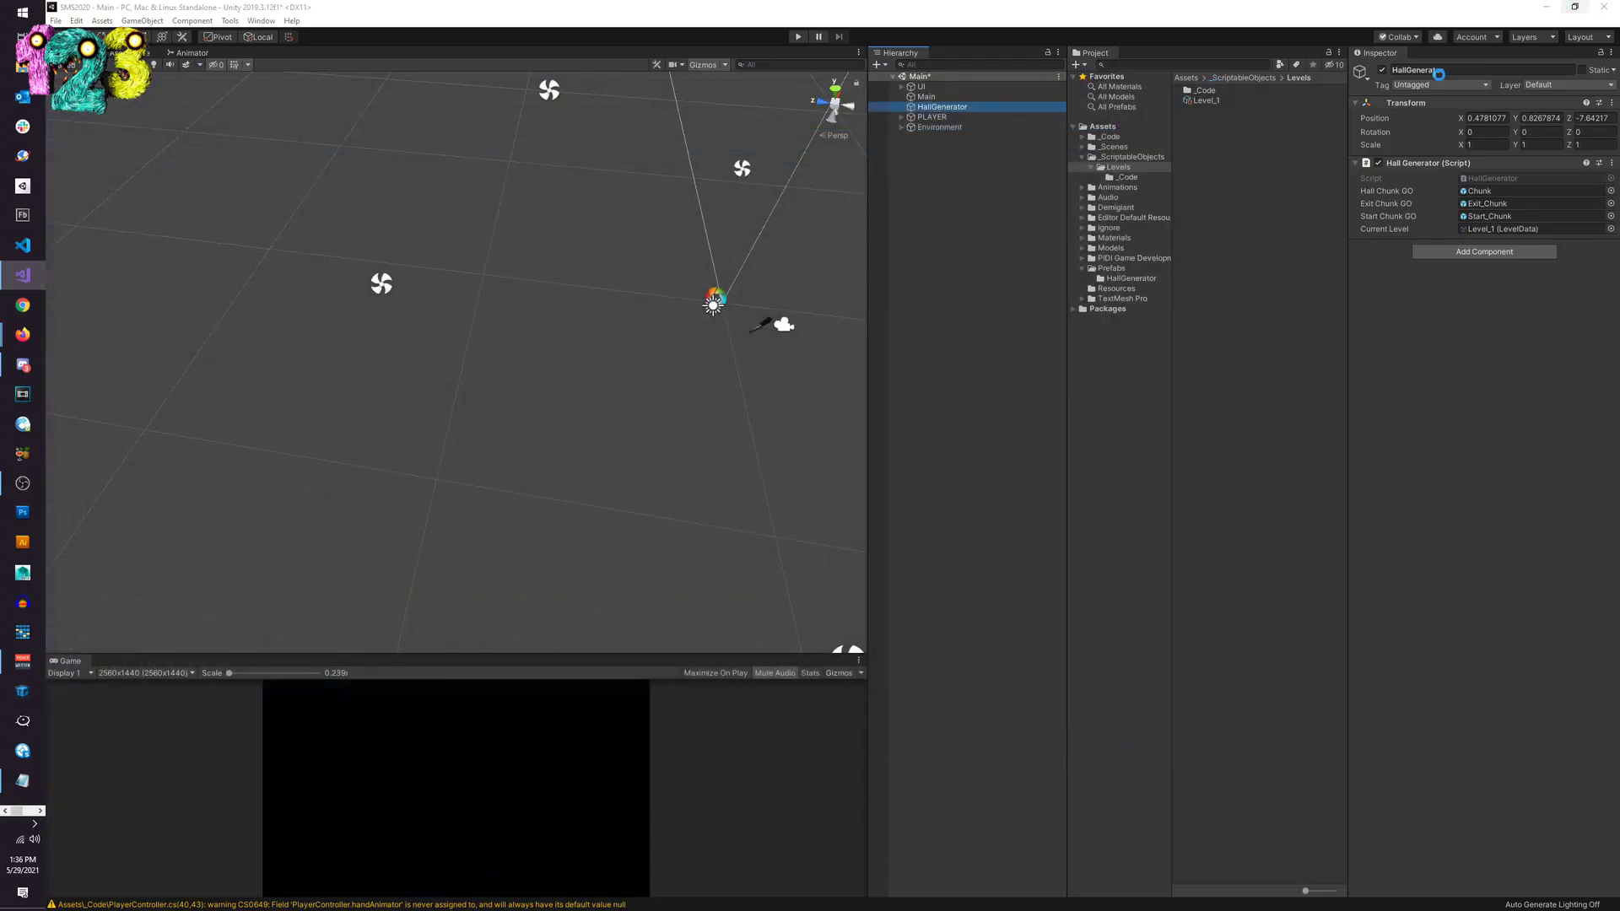
Step: Switch to Unity, select the Level_1 asset, run the scene with its empty layout, inspect the generated hall, and stop
click(1566, 8)
click(1205, 103)
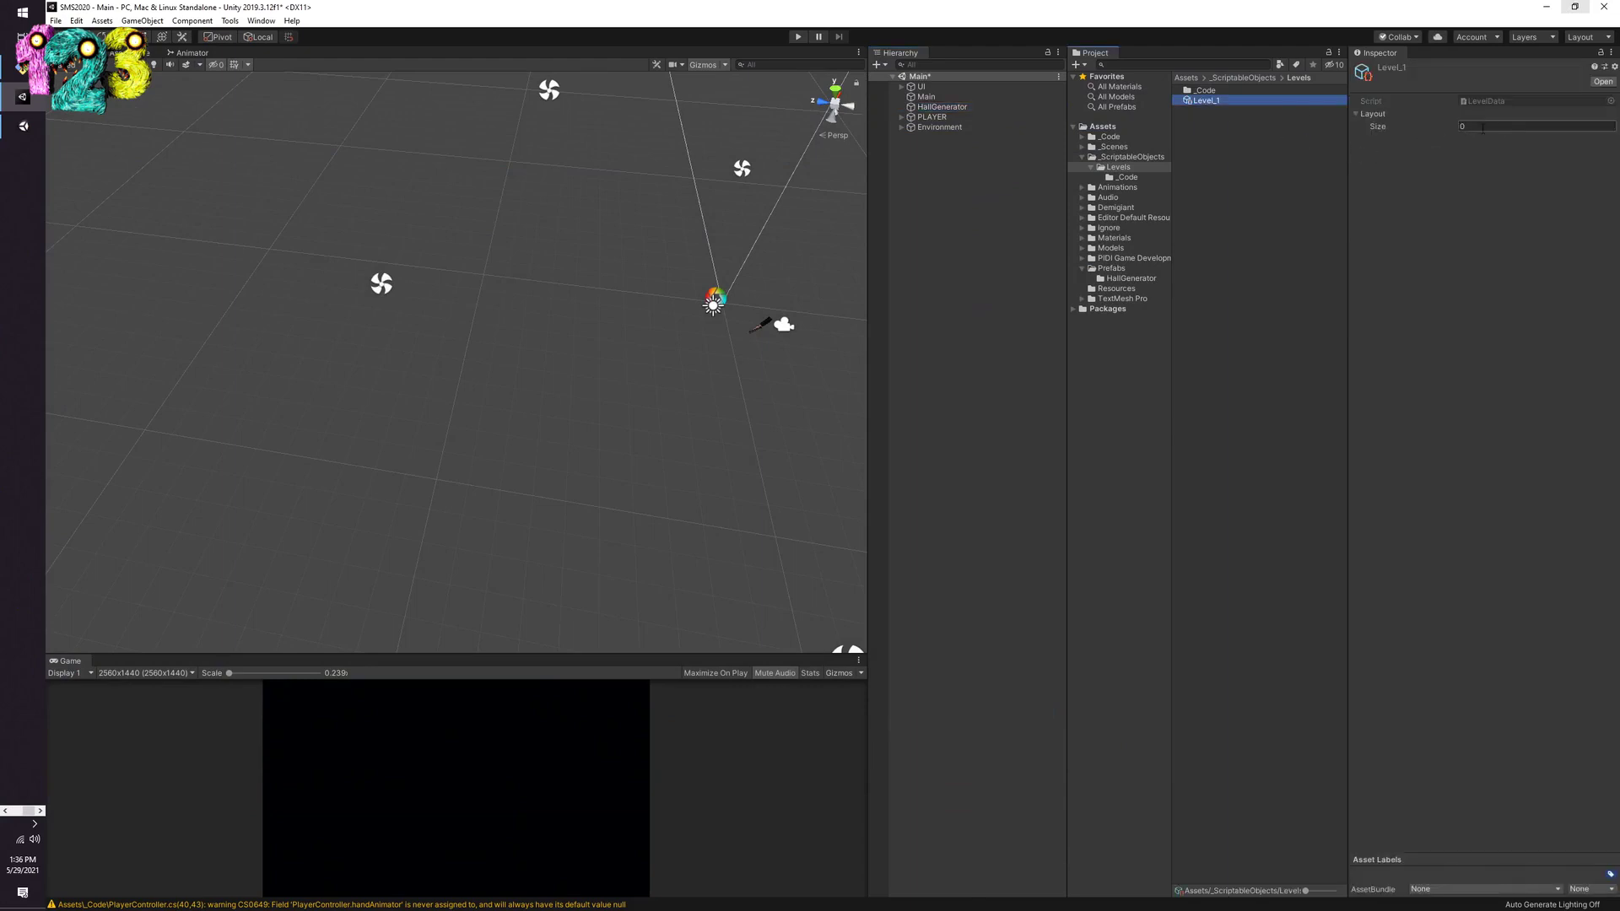
click(797, 37)
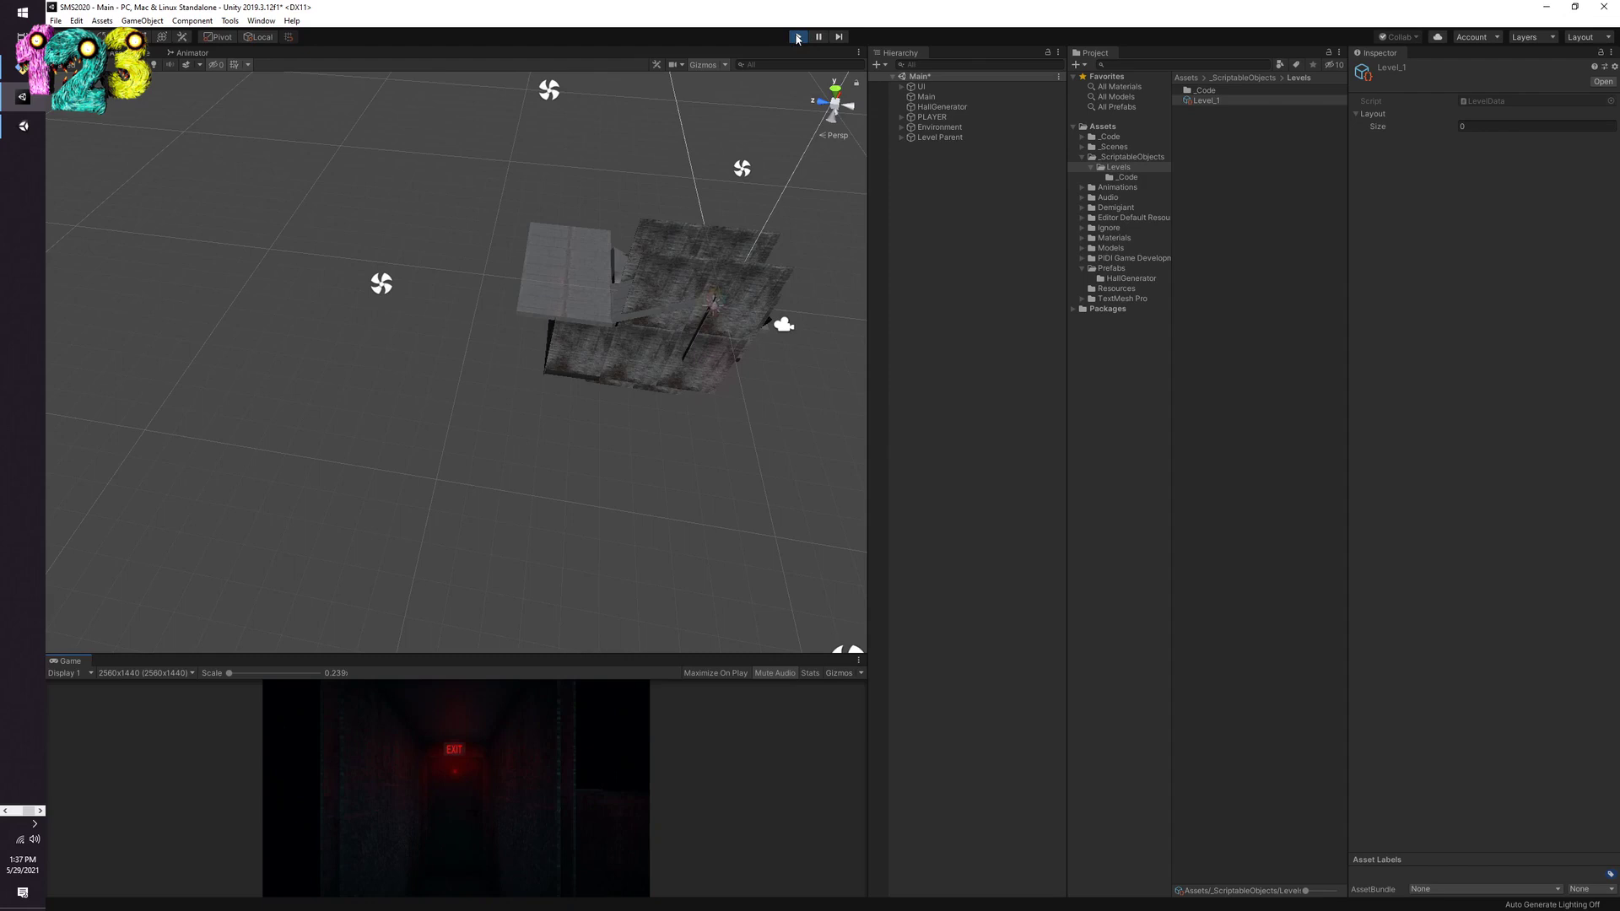
middle_drag(641, 369, 471, 308)
scroll(587, 297, up, 5)
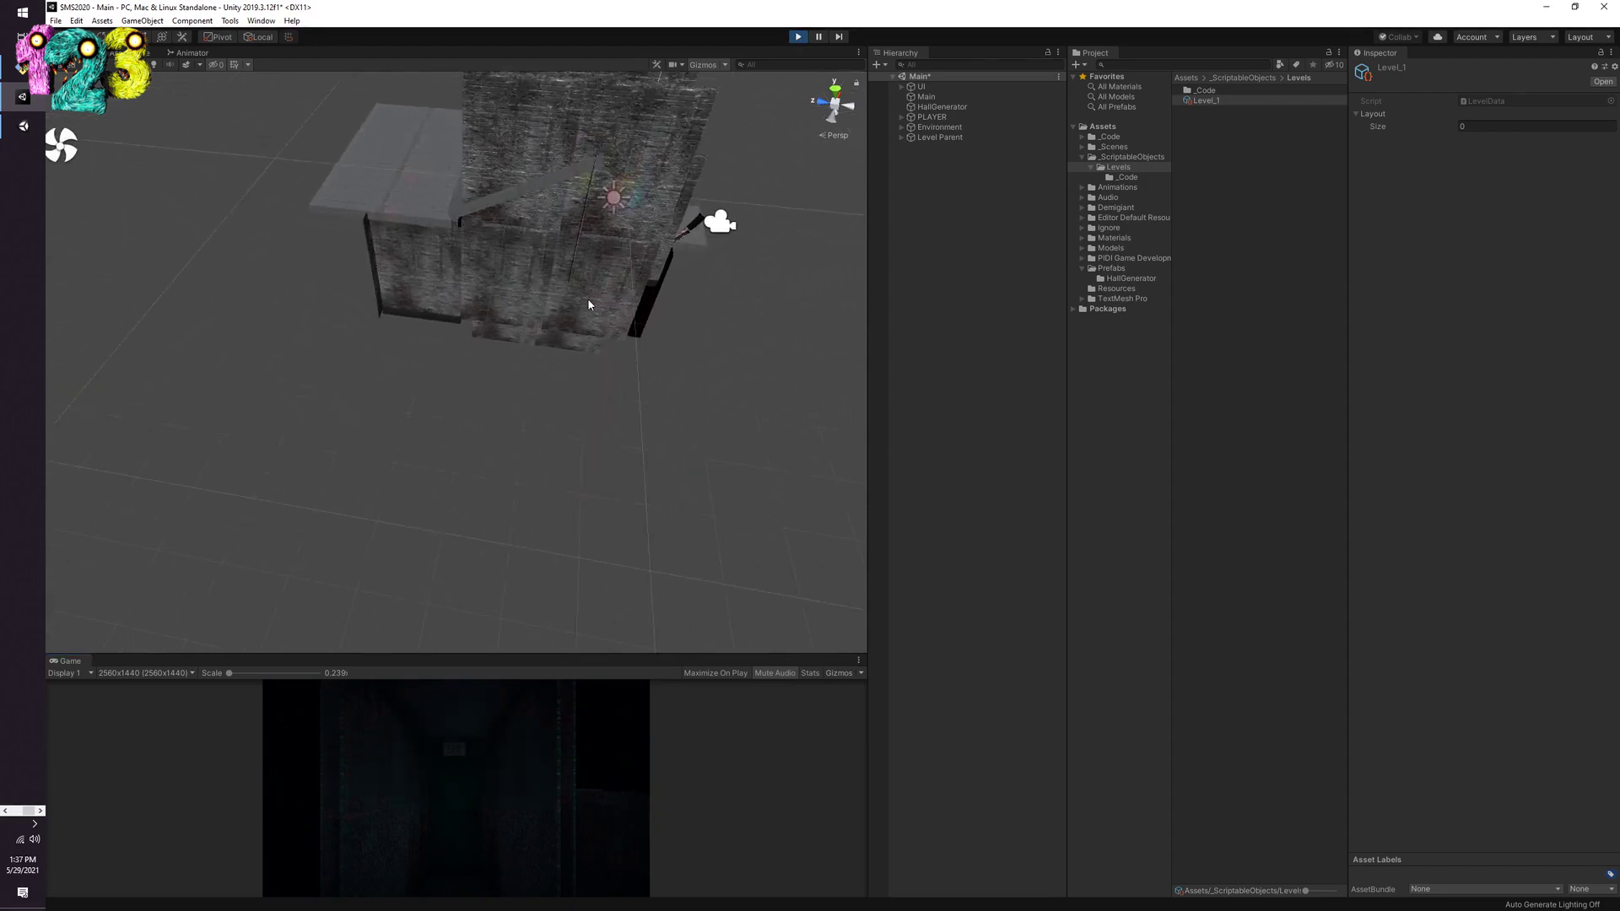
click(797, 36)
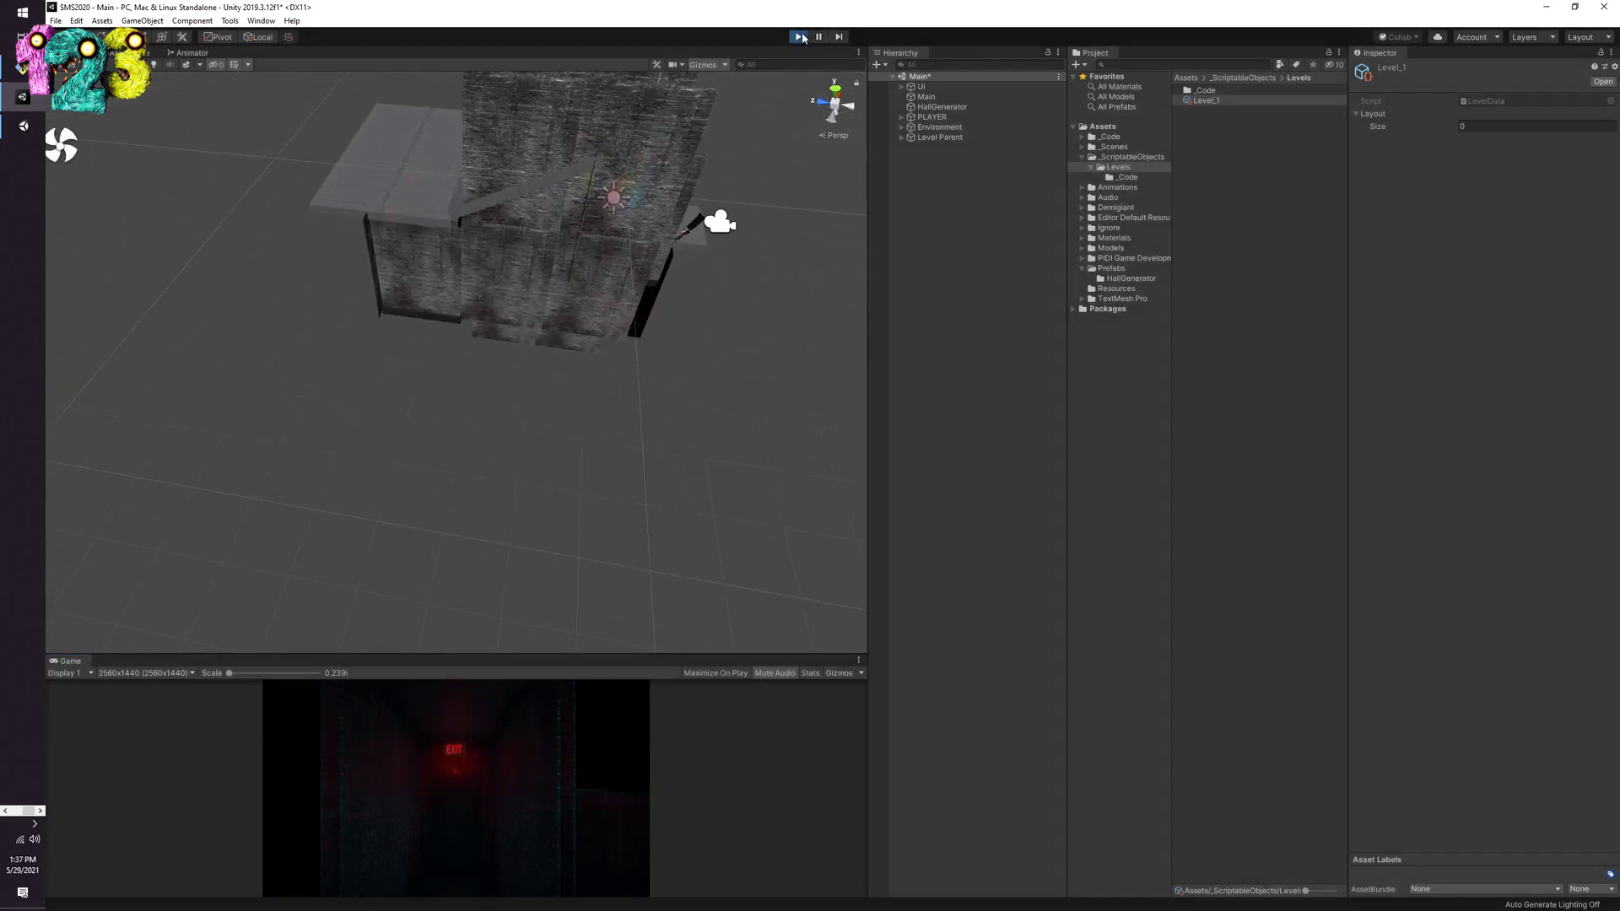
Step: Set Level_1's Layout size to 10 and test the hall in a short play run
click(1501, 127)
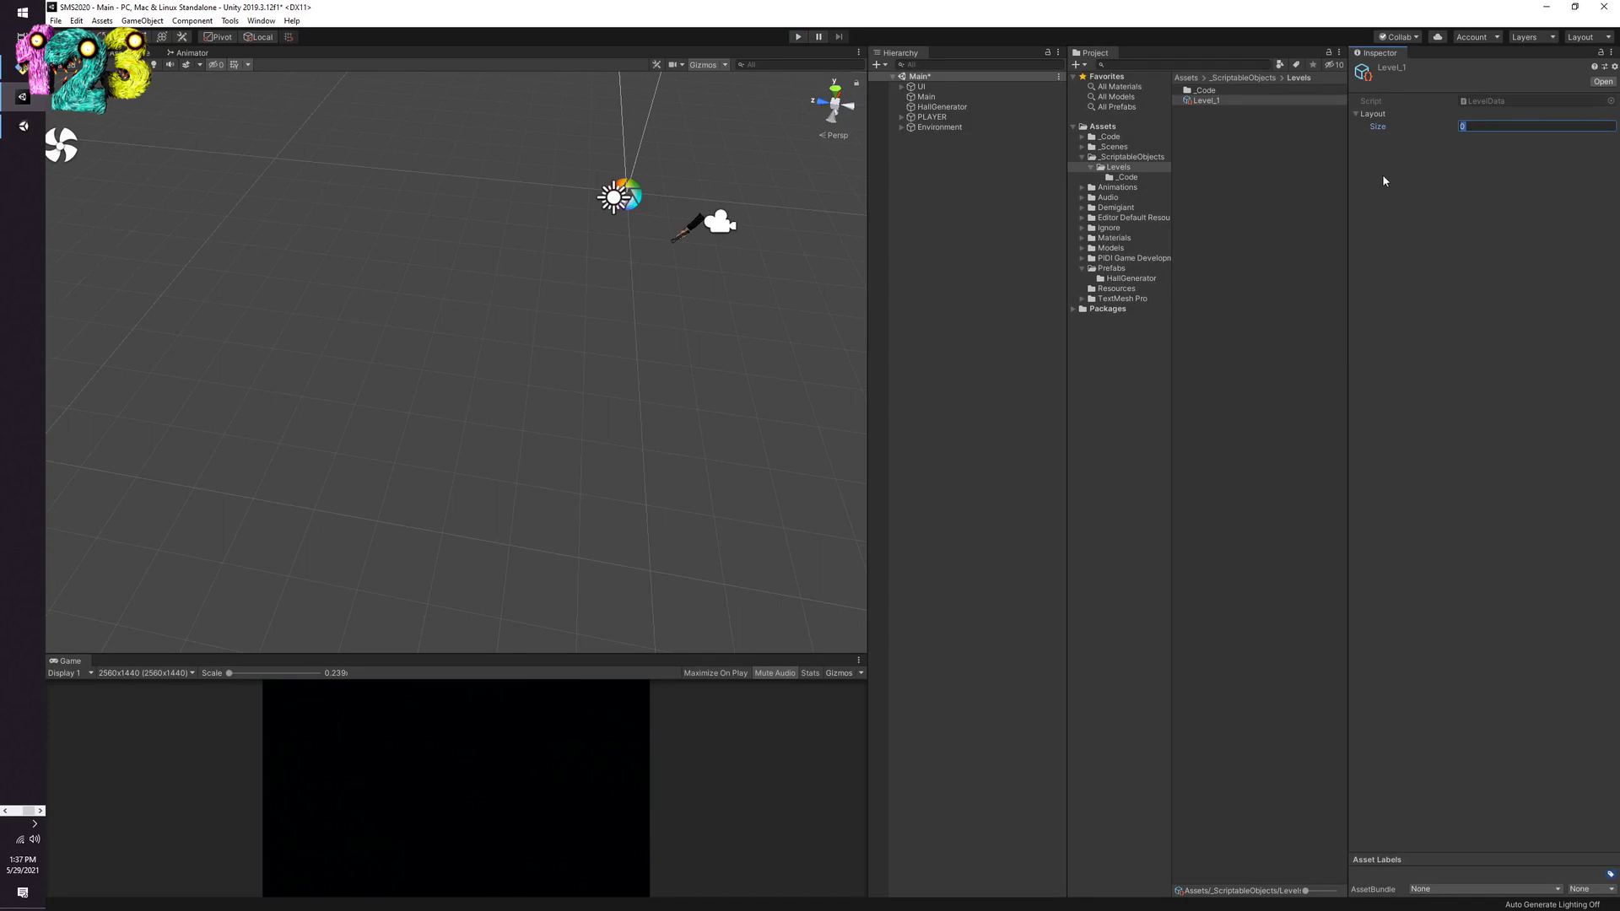
text(10)
key(Return)
click(797, 36)
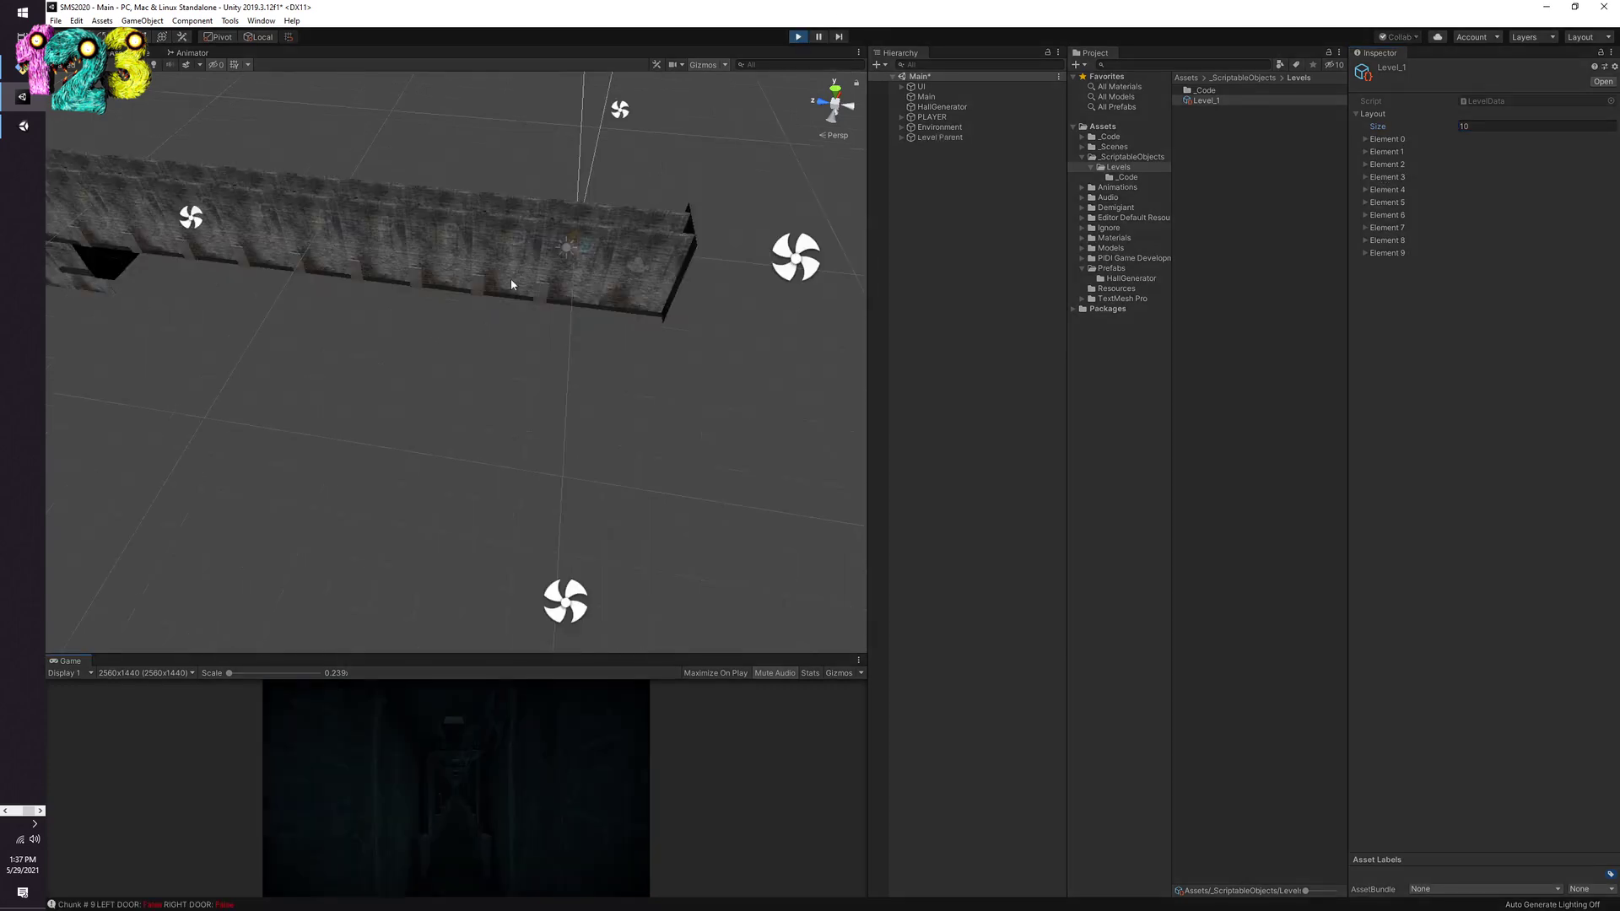
click(797, 36)
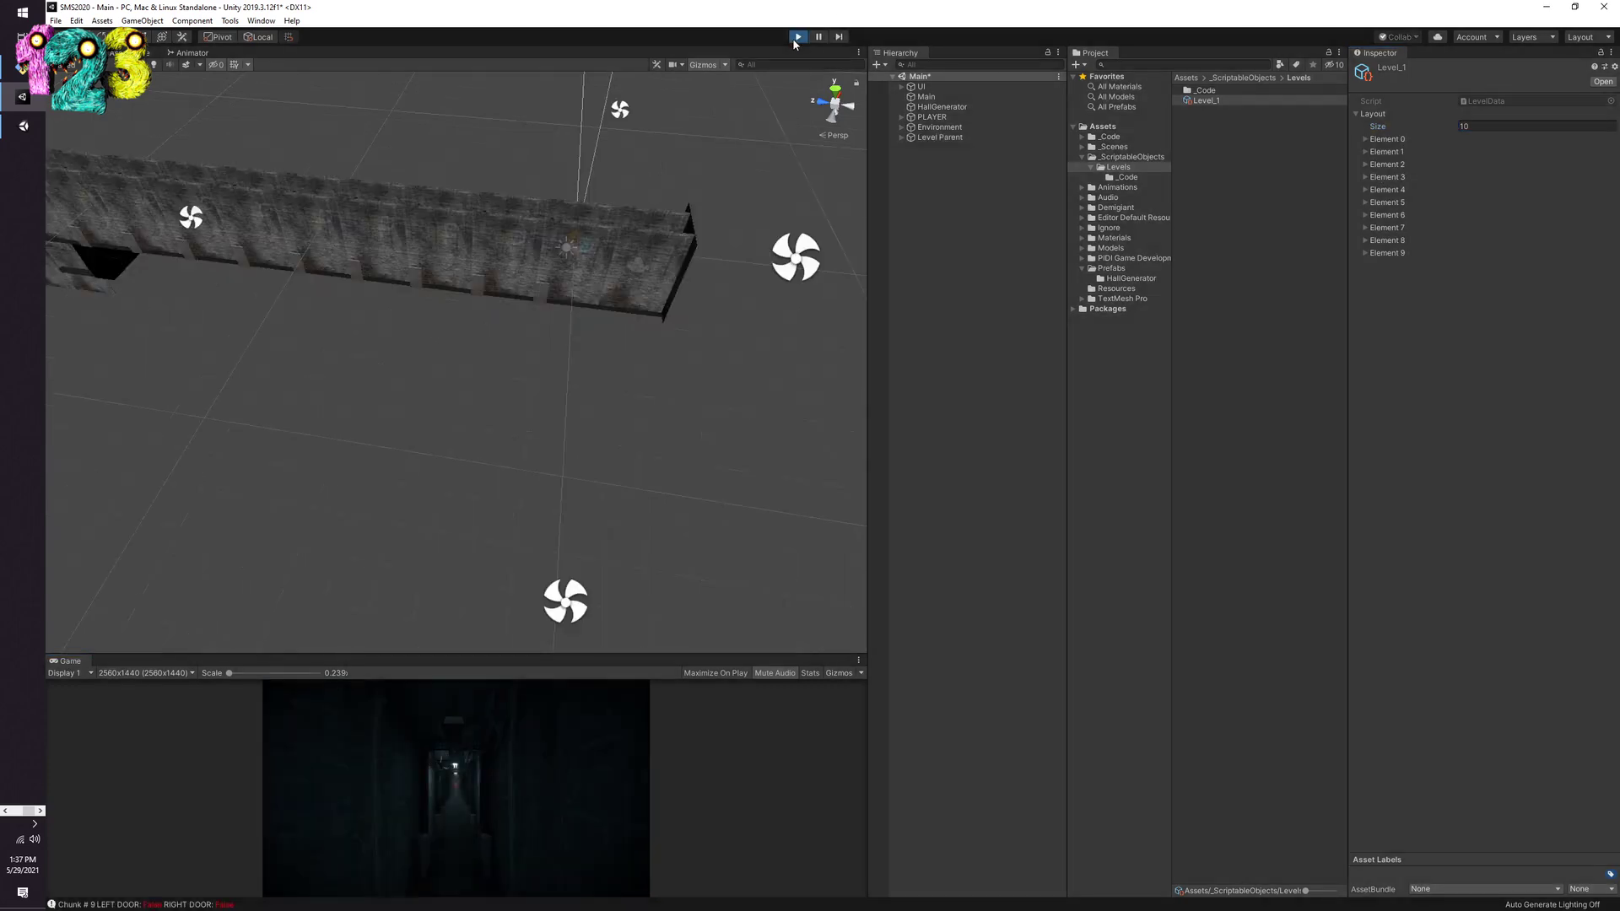
Step: Expand Element 0 through Element 9 in Level_1's Layout to expose their door and passage options
click(1366, 139)
click(1367, 203)
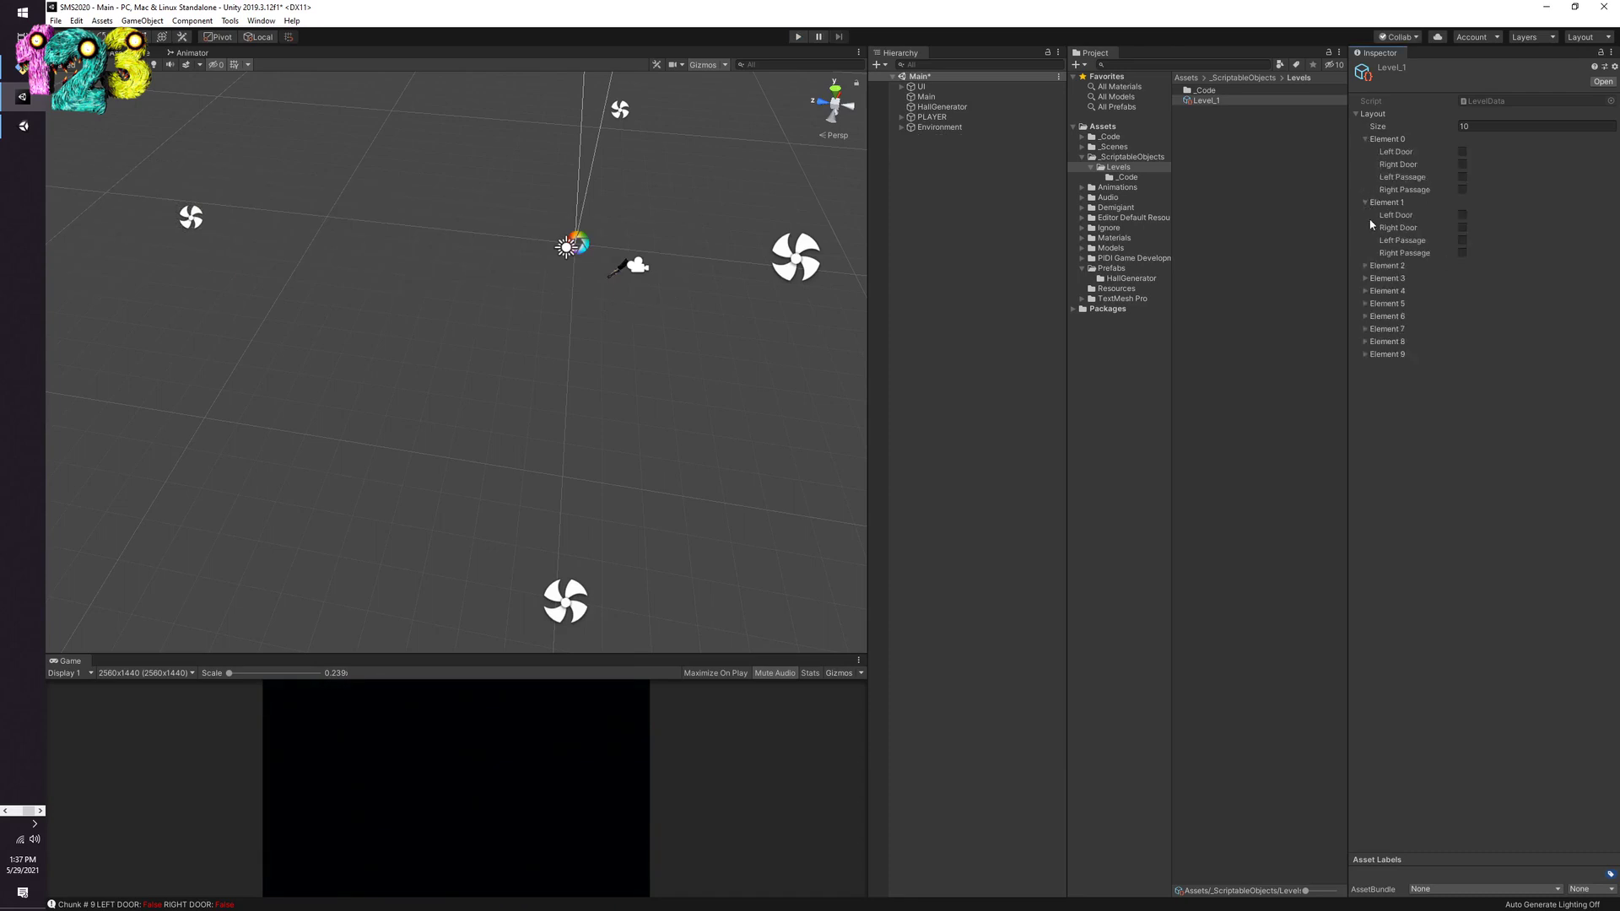
click(1366, 266)
click(1366, 329)
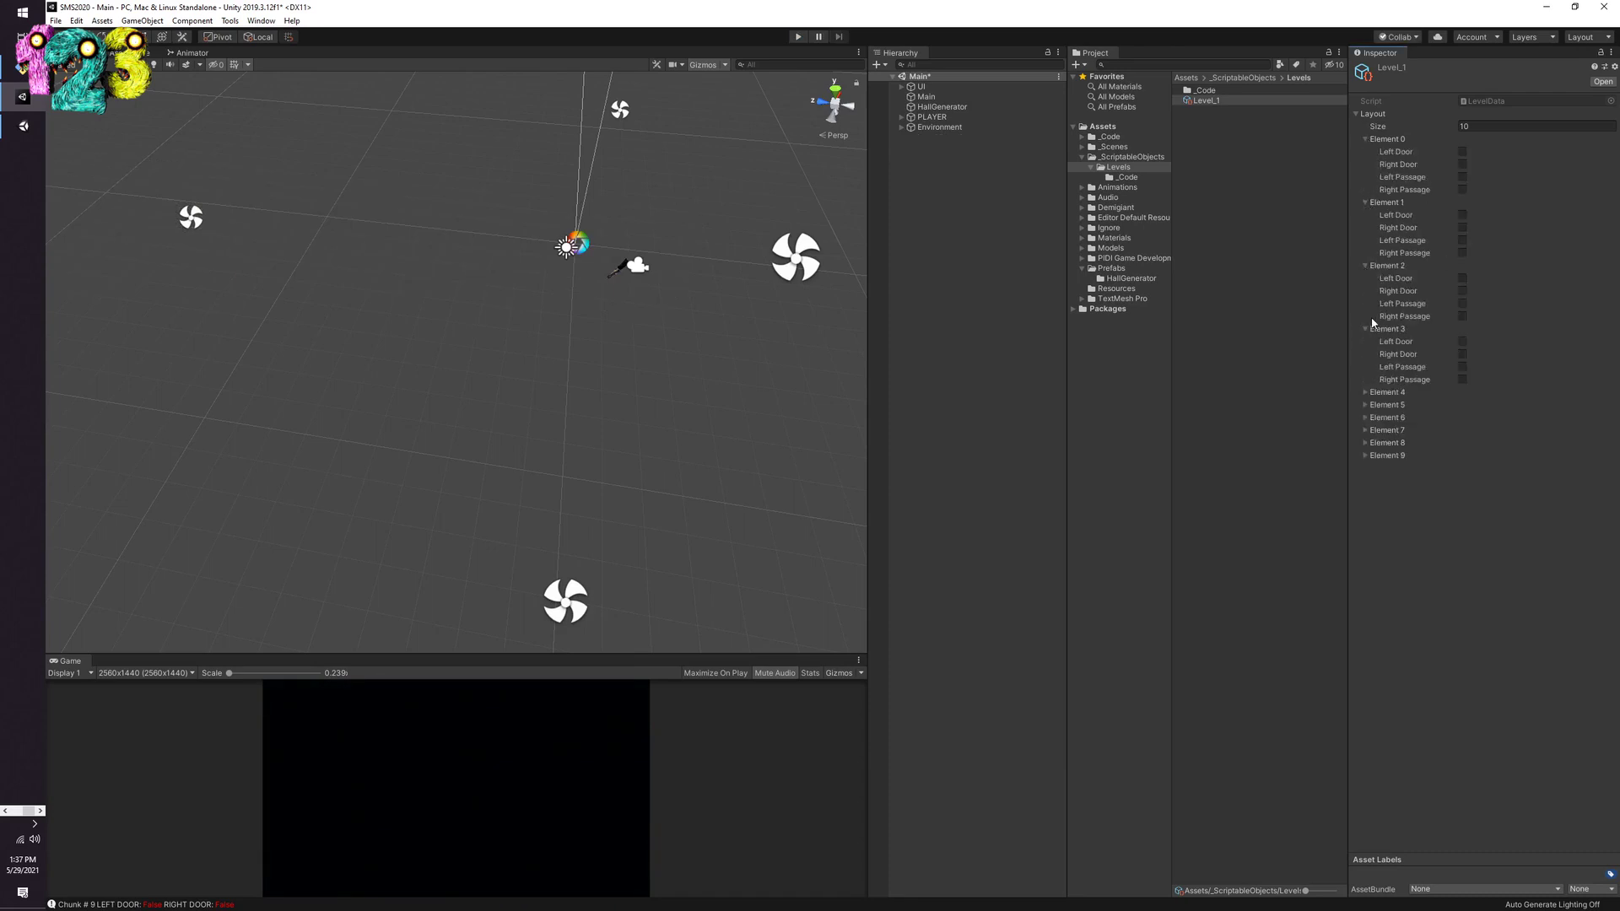
click(1365, 393)
click(1365, 456)
click(1366, 519)
click(1366, 582)
click(1366, 646)
click(1366, 709)
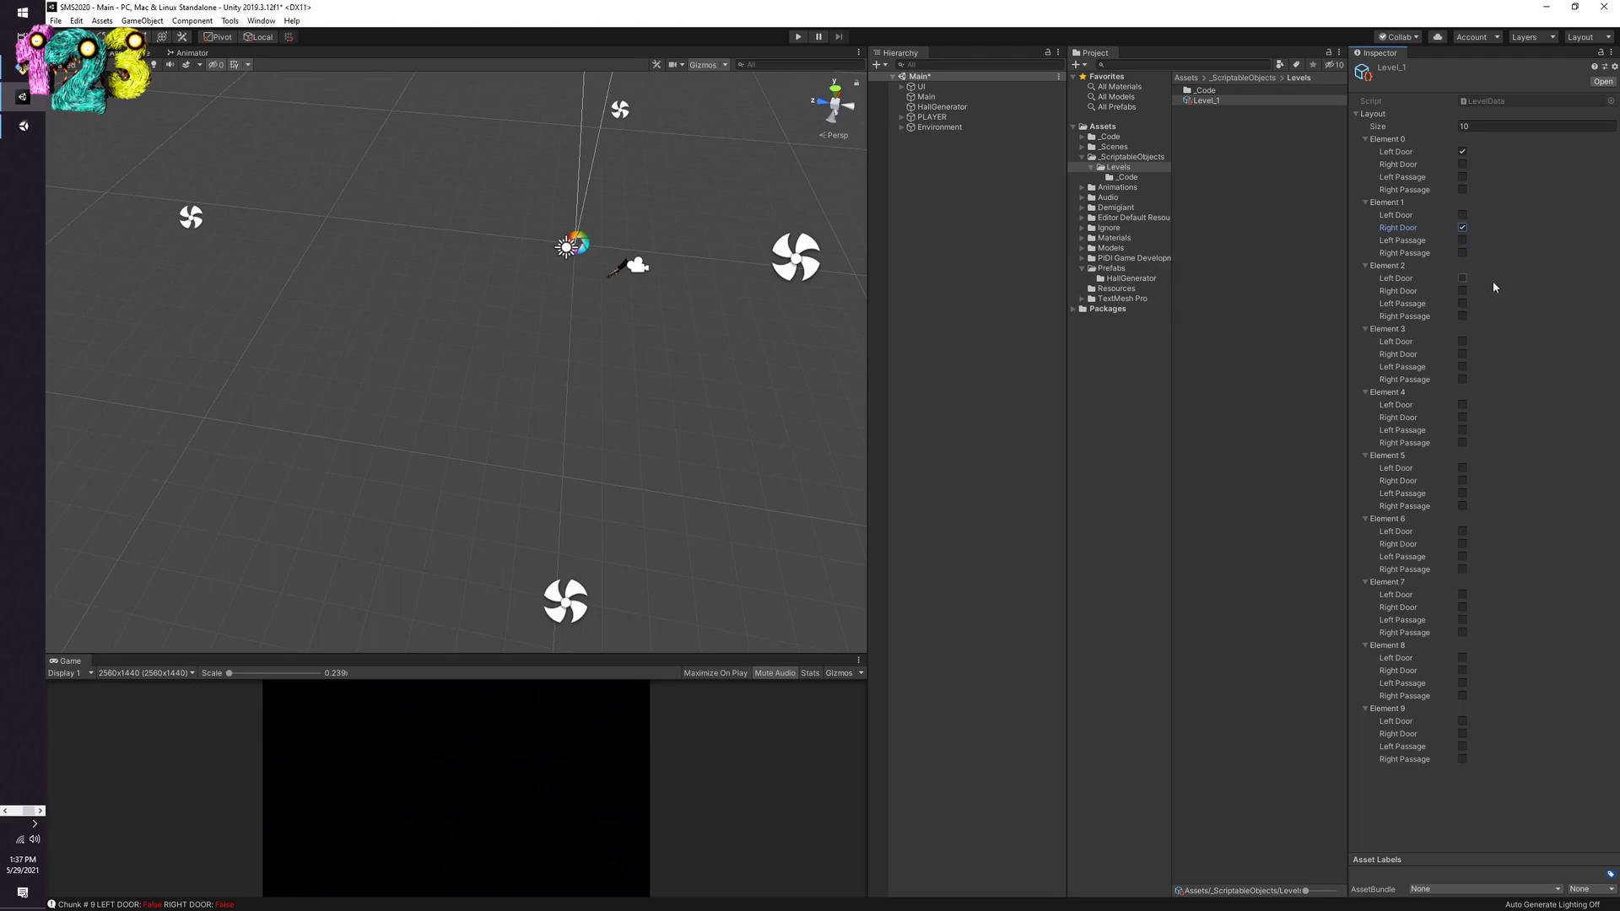
Step: Alternate the doors in Level_1's Layout: enable Left Door on even-numbered elements and Right Door on odd-numbered ones, 0 through 9
click(1462, 279)
click(1463, 354)
click(1463, 405)
click(1462, 481)
click(1463, 532)
click(1463, 607)
click(1463, 658)
click(1463, 734)
Step: Run the scene, examine the hall built from Level_1's alternating doors from several angles, then stop it and deselect the asset
click(798, 36)
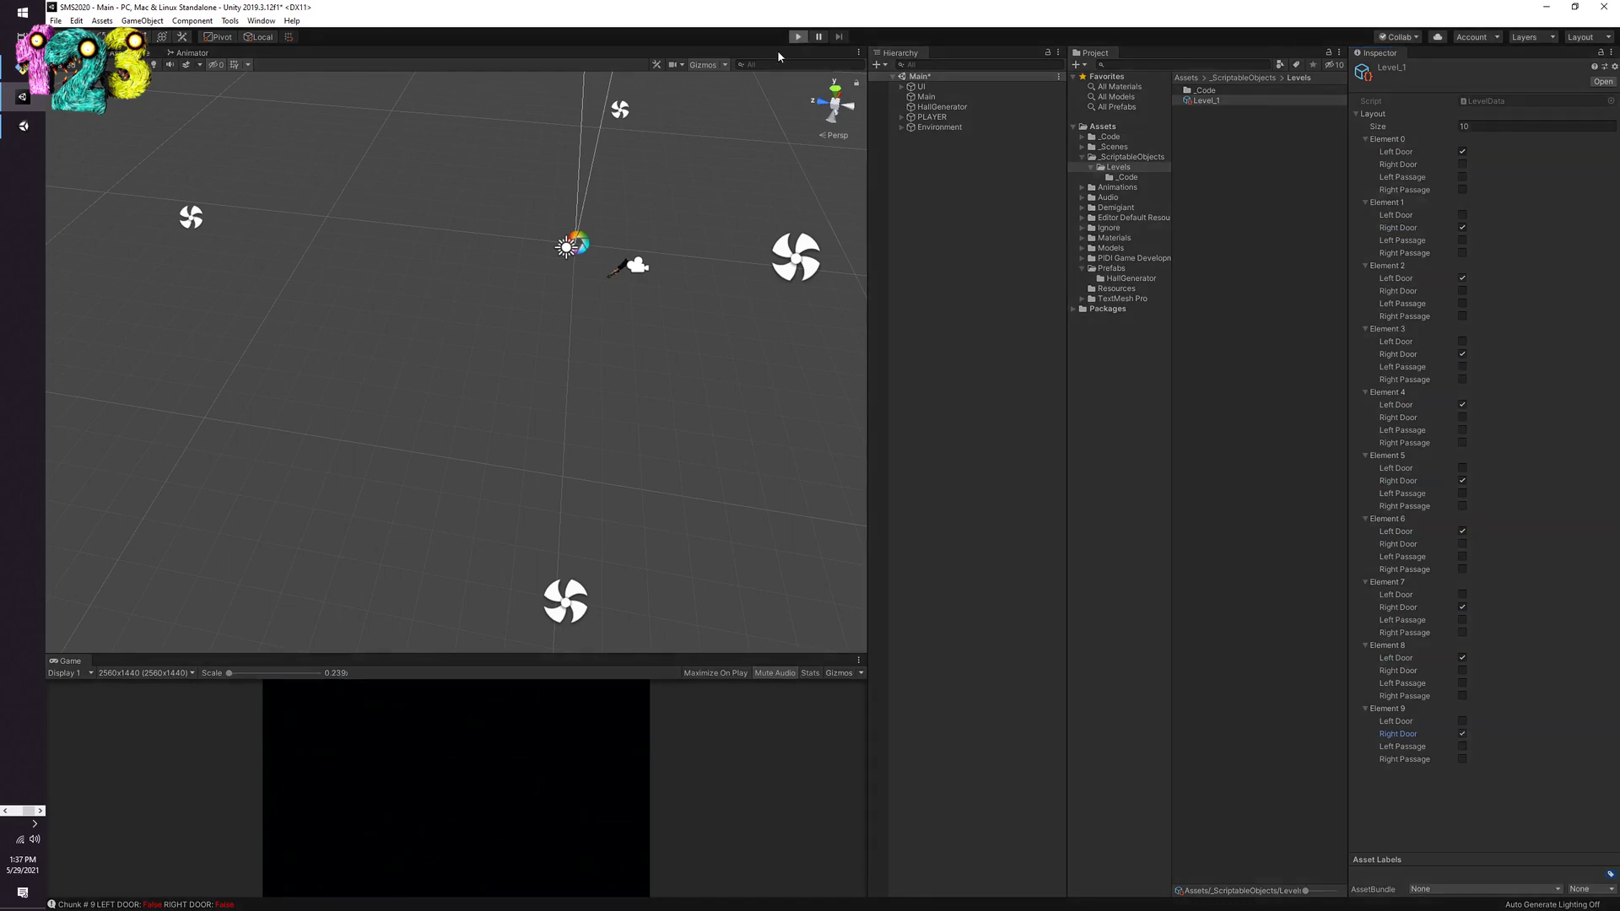
scroll(435, 347, down, 3)
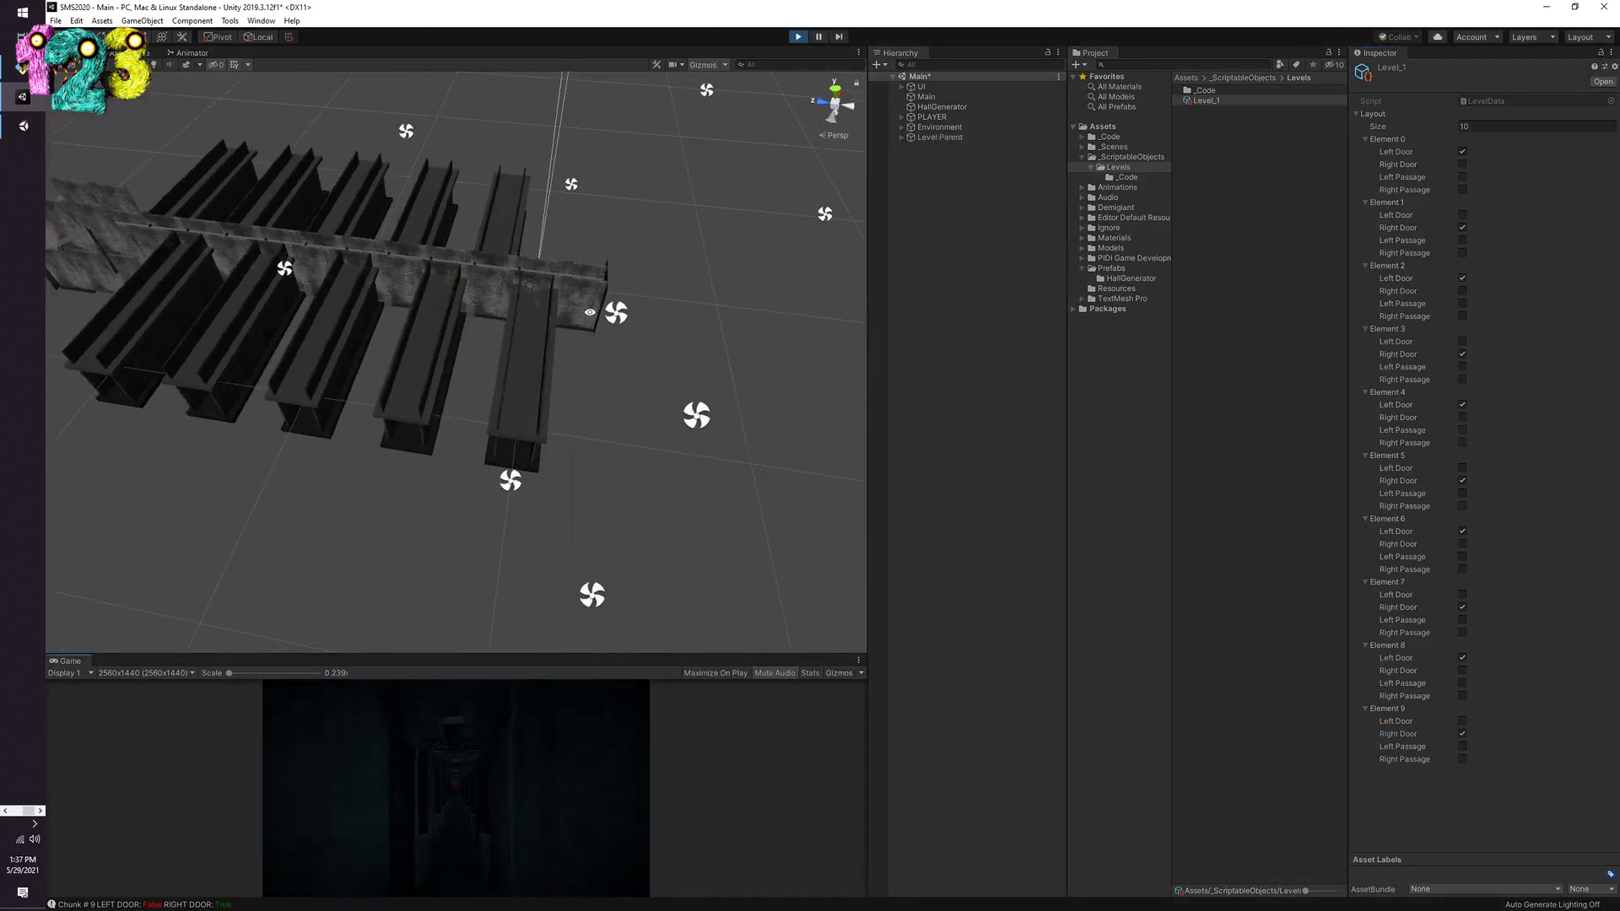
alt+drag(590, 313, 508, 331)
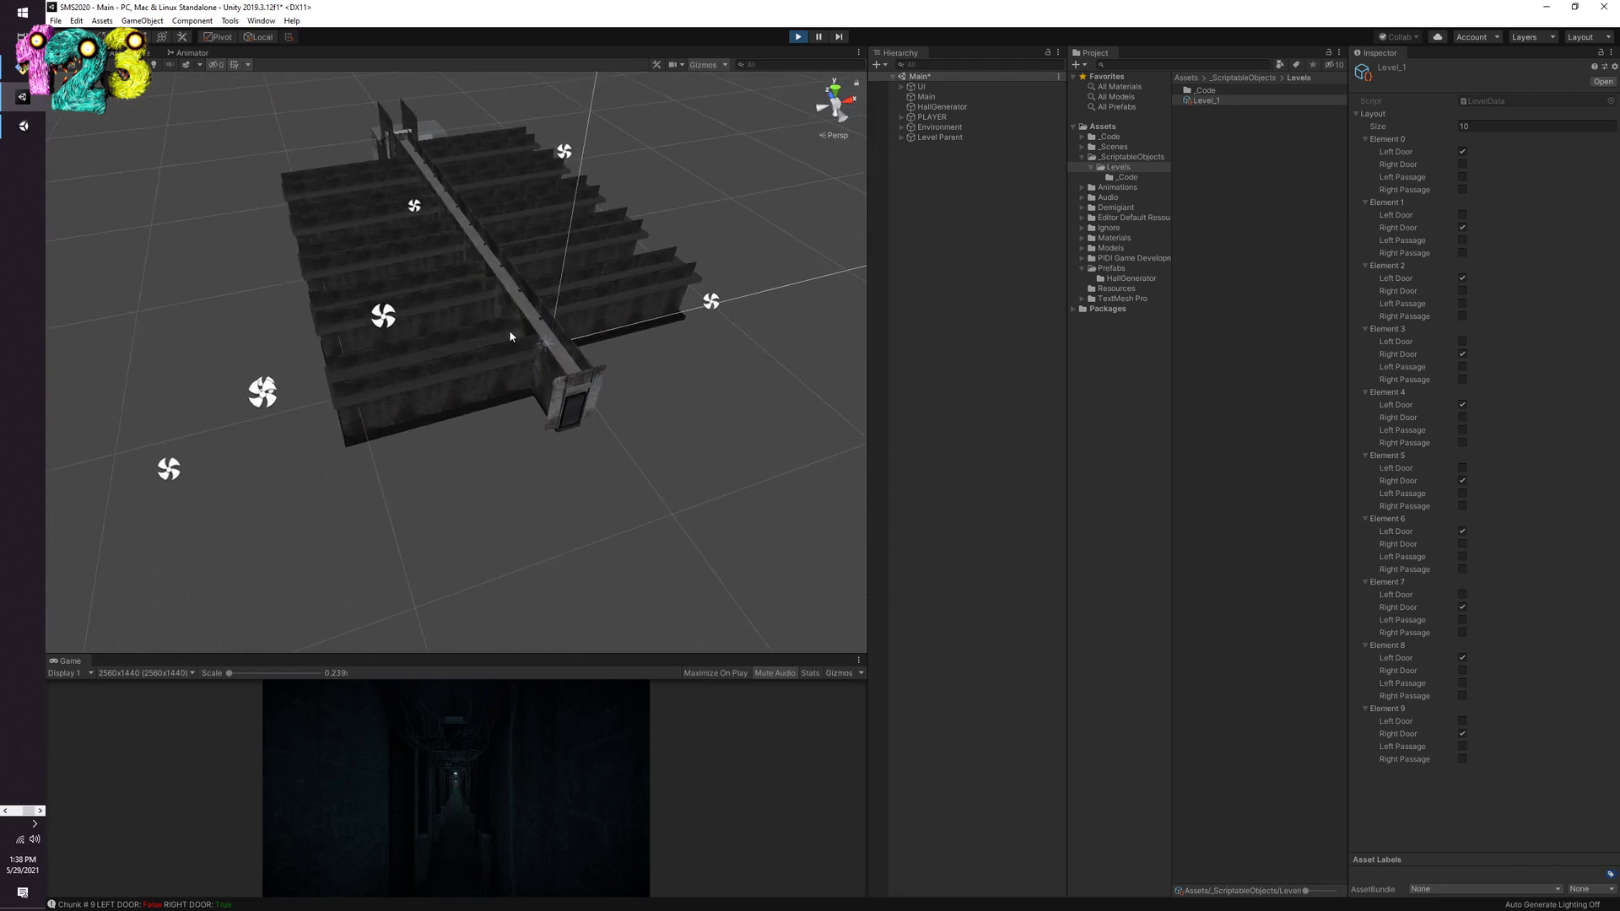
scroll(508, 331, down, 3)
middle_drag(508, 330, 508, 351)
scroll(507, 350, up, 8)
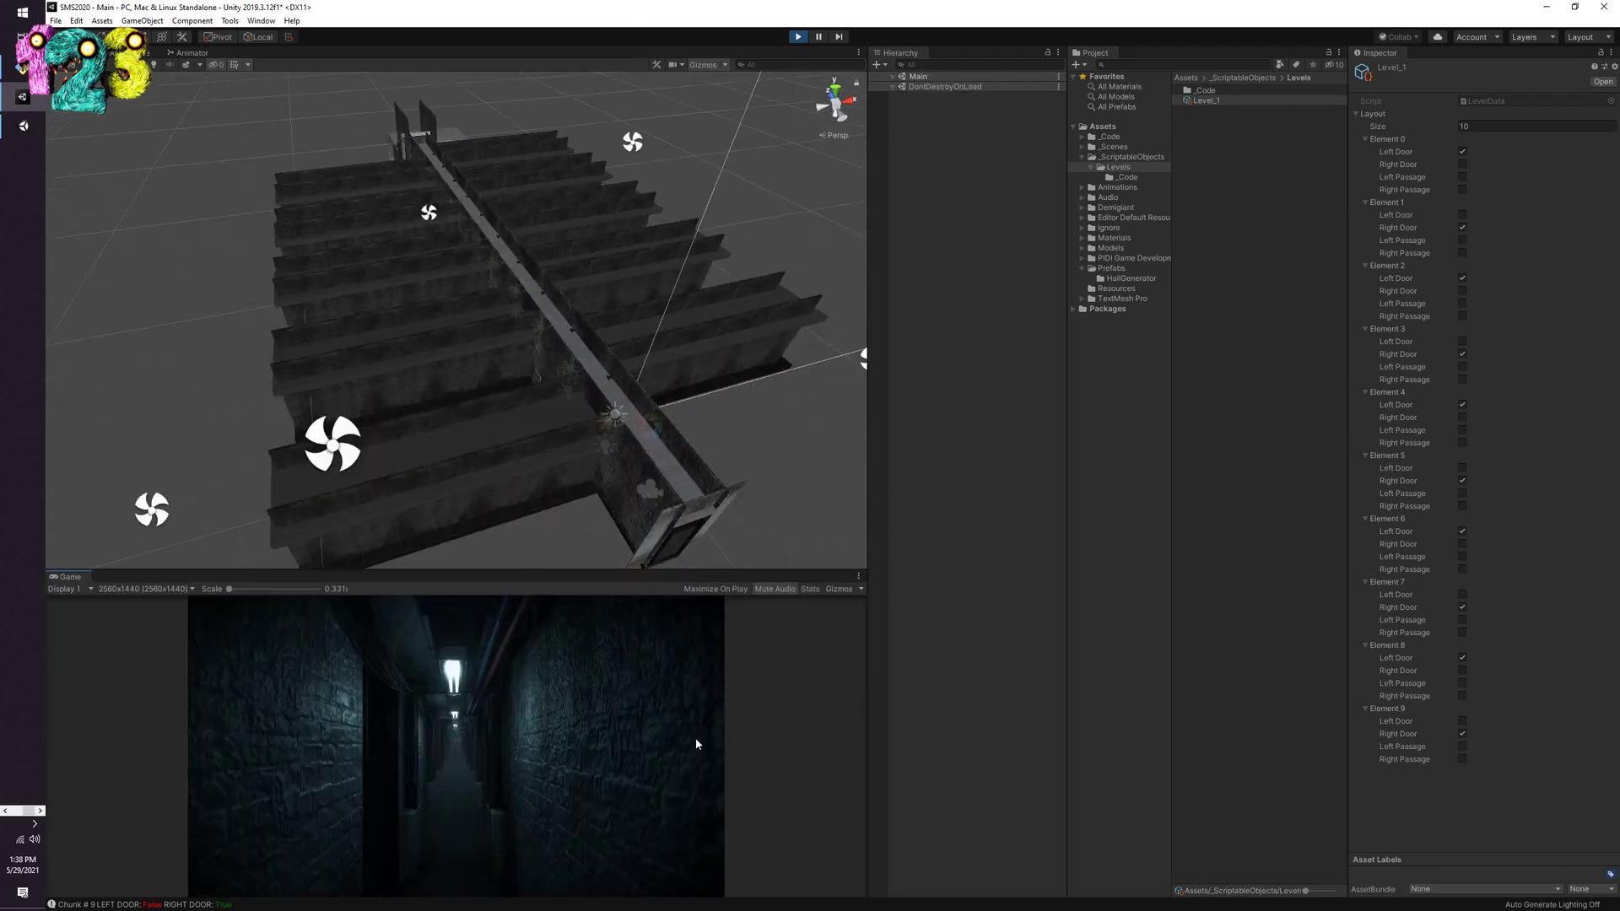
click(795, 37)
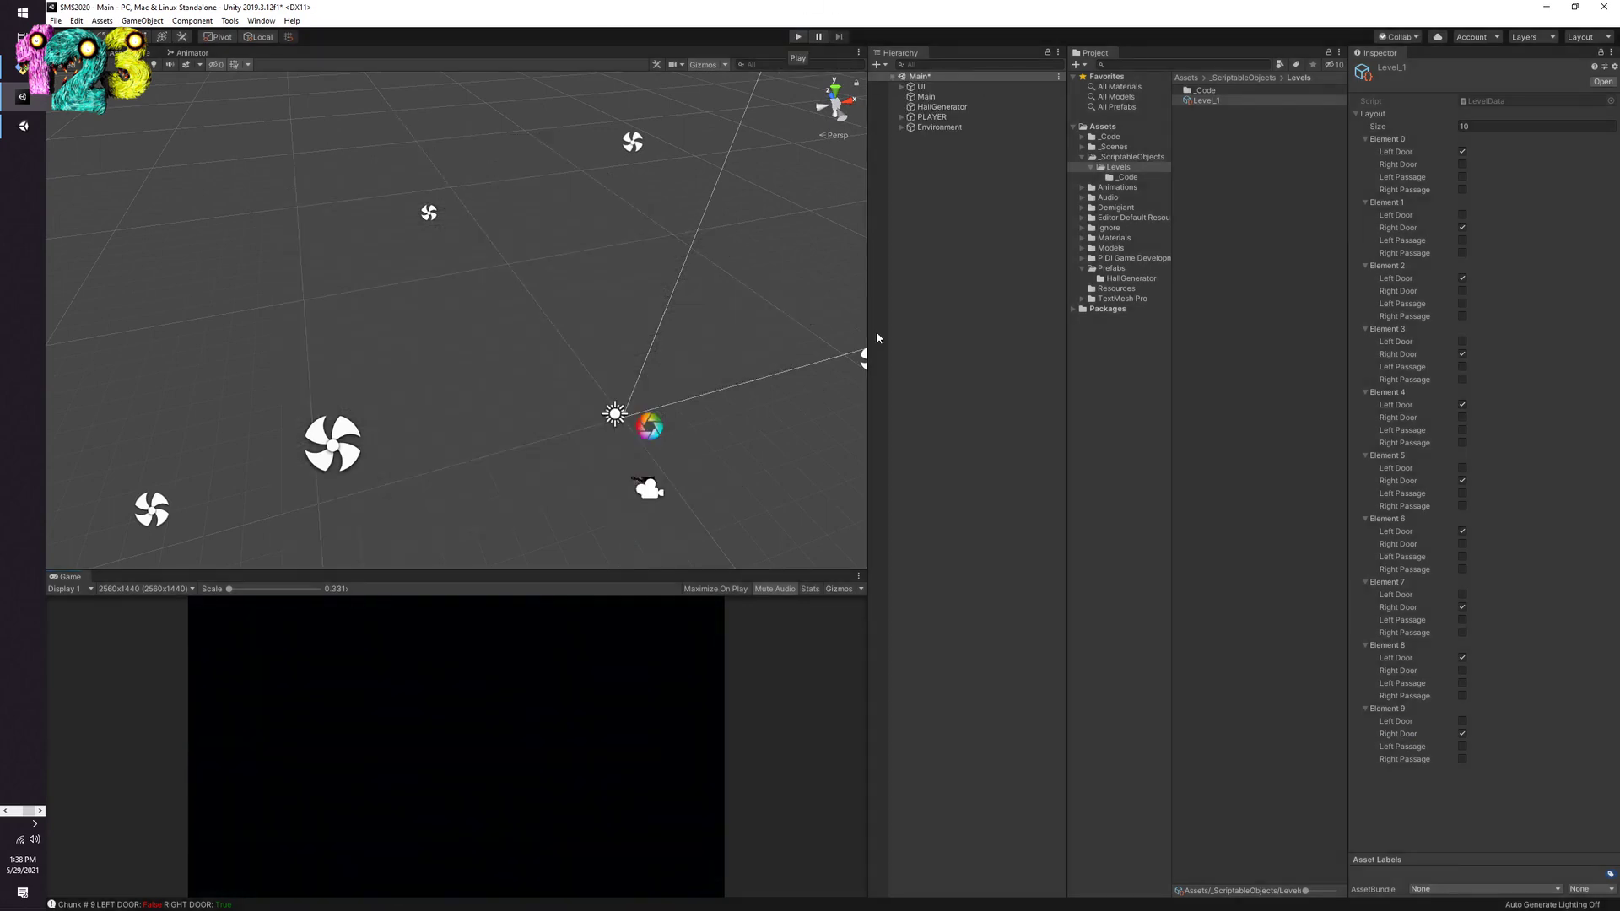
click(1244, 184)
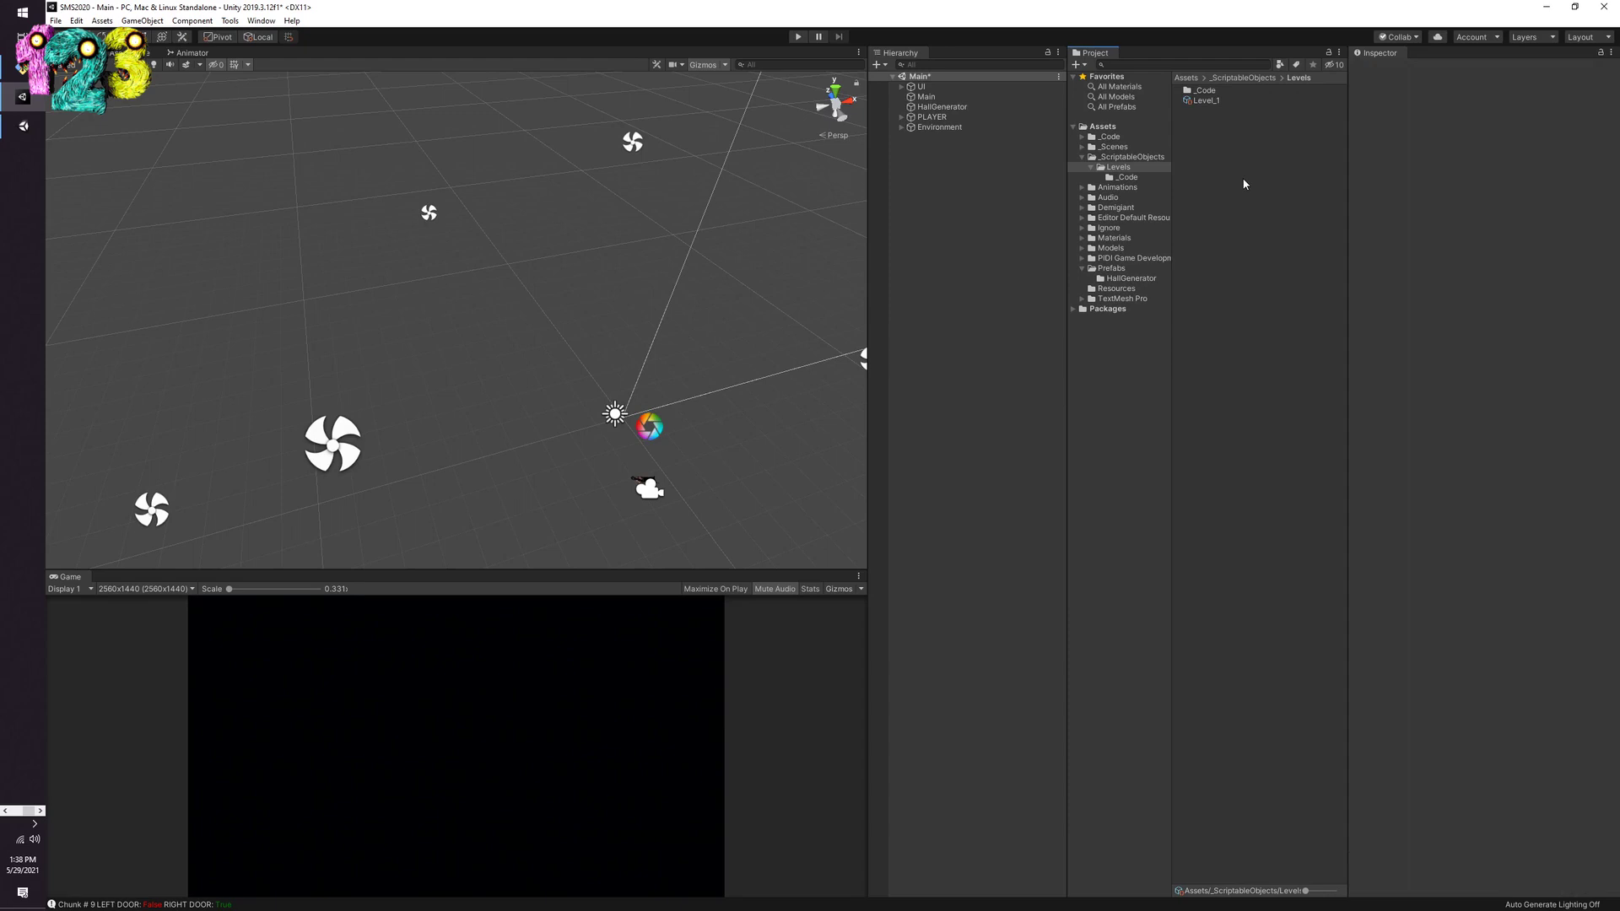